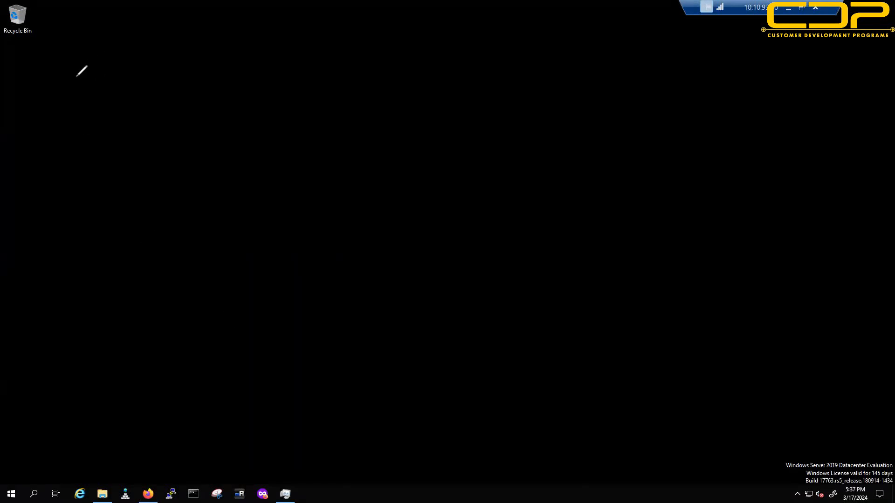
Step: Handwrite CHALLENGES, PHYSICAL, HYPERVISOR and TRAINING/LAB on the desktop
left_click_drag(66, 59, 62, 85)
mouse_move(82, 63)
left_mouse_down()
mouse_move(97, 79)
mouse_move(131, 60)
mouse_move(186, 67)
left_mouse_up()
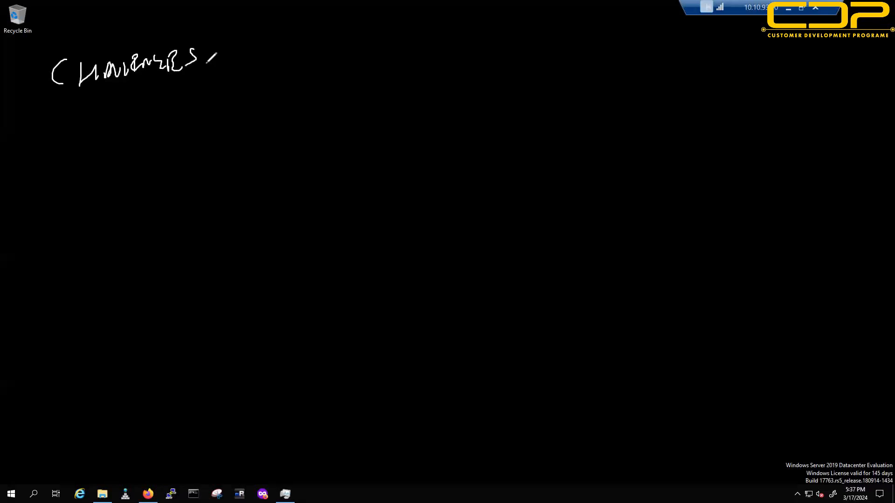
mouse_move(270, 40)
left_mouse_down()
mouse_move(315, 61)
mouse_move(367, 56)
left_mouse_up()
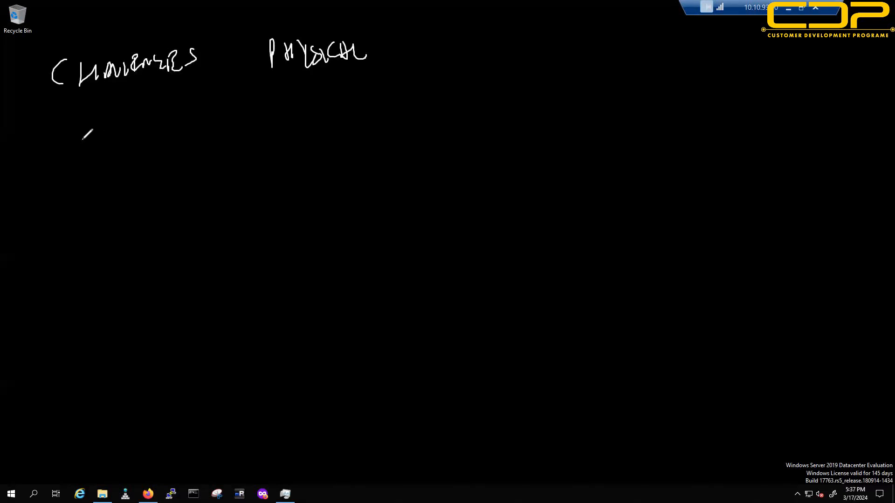
mouse_move(93, 135)
left_mouse_down()
mouse_move(139, 139)
mouse_move(157, 154)
mouse_move(219, 125)
mouse_move(223, 135)
mouse_move(246, 140)
left_mouse_up()
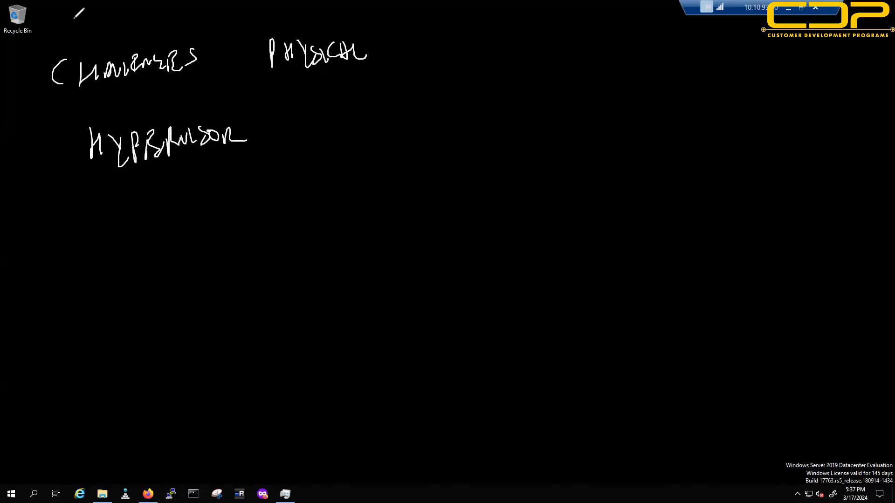
mouse_move(76, 16)
left_mouse_down()
mouse_move(165, 13)
mouse_move(175, 21)
left_mouse_up()
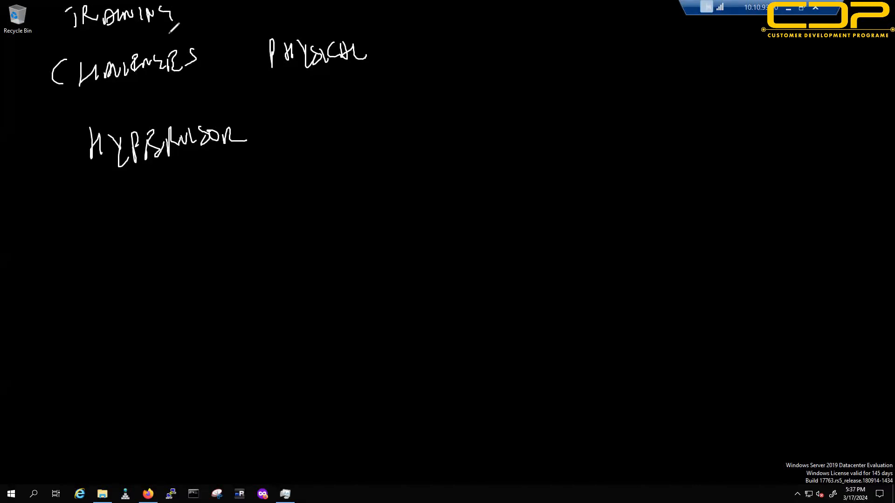
mouse_move(192, 6)
left_mouse_down()
mouse_move(186, 25)
mouse_move(208, 23)
left_mouse_up()
mouse_move(225, 13)
left_mouse_down()
mouse_move(224, 24)
mouse_move(266, 10)
mouse_move(331, 15)
left_mouse_up()
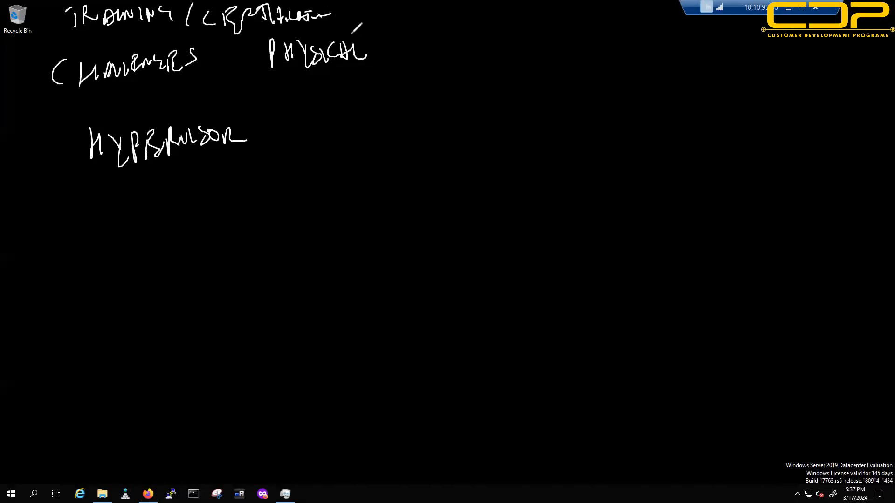
left_click_drag(357, 5, 410, 28)
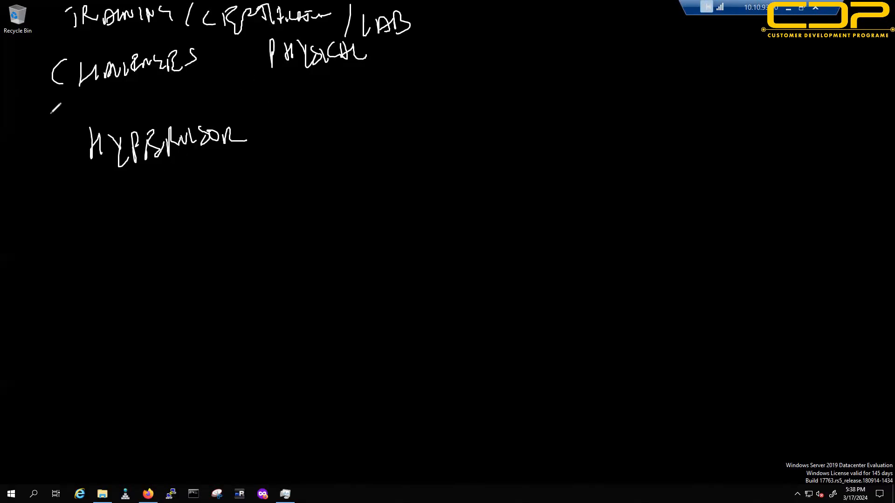
Step: Write the hypervisor types I & II below HYPERVISOR
left_click_drag(52, 226, 68, 222)
left_click_drag(67, 228, 66, 253)
left_click_drag(48, 262, 81, 260)
mouse_move(156, 257)
left_mouse_down()
mouse_move(169, 217)
mouse_move(163, 239)
left_mouse_up()
left_click_drag(232, 223, 237, 252)
left_click_drag(243, 230, 246, 250)
left_click_drag(209, 229, 249, 225)
left_click_drag(216, 255, 284, 251)
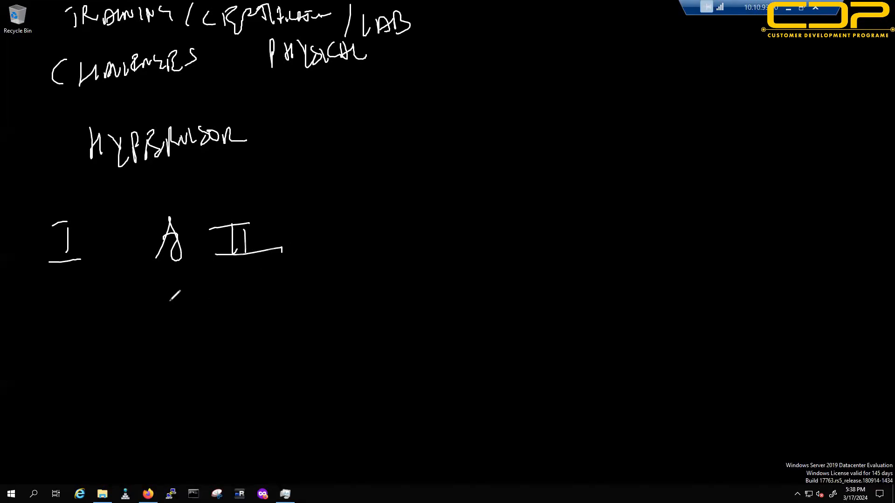
Step: Write SHARING and OVERCOMMIT below the types and draw a vertical divider
left_click_drag(77, 328, 70, 359)
mouse_move(96, 342)
left_mouse_down()
mouse_move(175, 330)
mouse_move(195, 316)
mouse_move(204, 344)
left_mouse_up()
mouse_move(85, 425)
left_mouse_down()
mouse_move(120, 423)
mouse_move(149, 436)
left_mouse_up()
left_click_drag(157, 419, 285, 408)
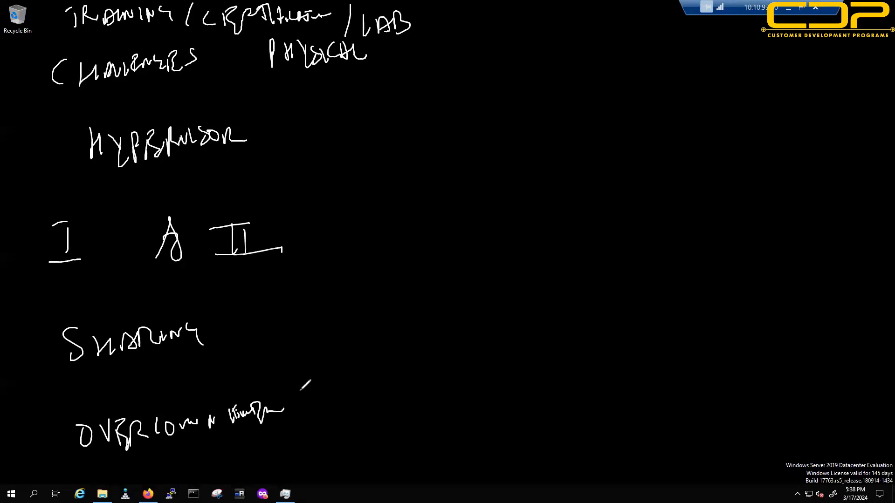
left_click_drag(421, 7, 455, 502)
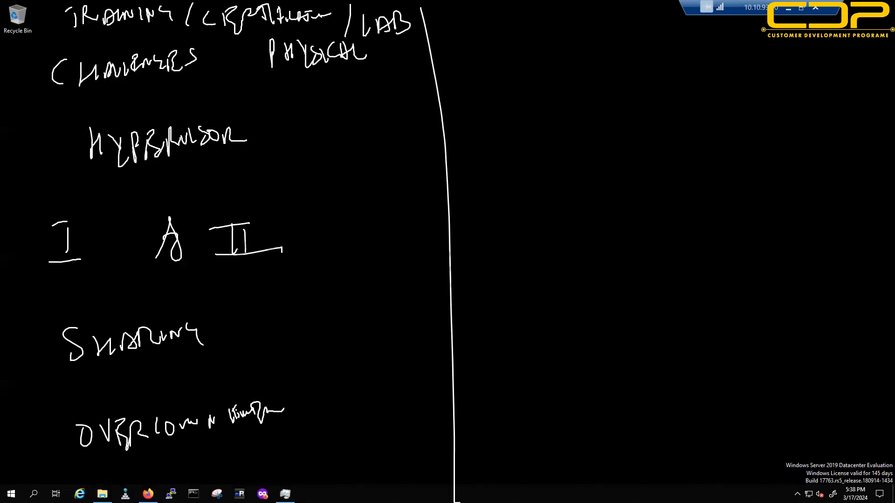
Step: Write the ESXi ARCHITECTURE heading, HISTORY OF ESXi and BUILDING LAB in the new column
mouse_move(499, 44)
left_mouse_down()
mouse_move(490, 74)
mouse_move(505, 44)
left_mouse_up()
left_click_drag(500, 73, 511, 60)
mouse_move(526, 52)
left_mouse_down()
mouse_move(517, 77)
mouse_move(541, 79)
mouse_move(529, 80)
left_mouse_up()
mouse_move(550, 58)
left_mouse_down()
mouse_move(551, 70)
mouse_move(590, 49)
mouse_move(601, 66)
mouse_move(653, 45)
mouse_move(669, 61)
left_mouse_up()
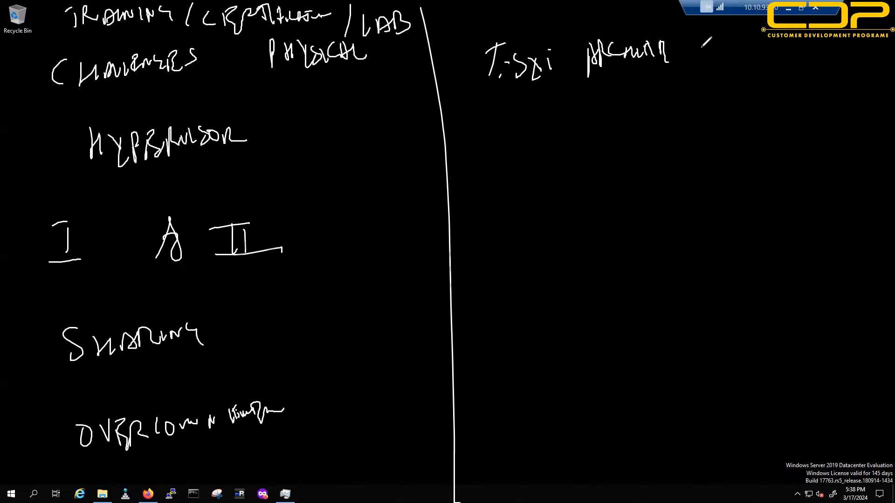
left_click_drag(488, 158, 502, 194)
mouse_move(512, 161)
left_mouse_down()
mouse_move(514, 192)
mouse_move(586, 150)
mouse_move(665, 160)
mouse_move(686, 146)
left_mouse_up()
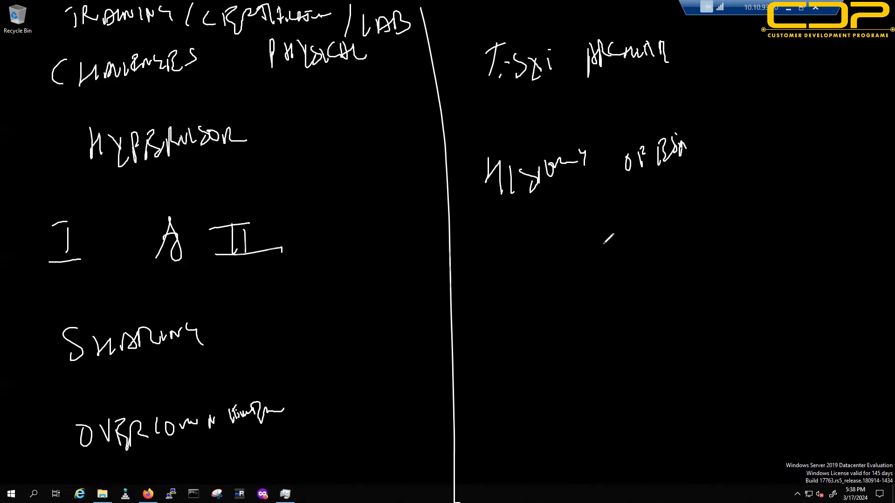
left_click_drag(486, 269, 491, 297)
mouse_move(489, 252)
left_mouse_down()
mouse_move(513, 296)
mouse_move(577, 261)
mouse_move(590, 298)
mouse_move(652, 267)
mouse_move(674, 288)
mouse_move(685, 277)
mouse_move(697, 284)
mouse_move(691, 294)
left_mouse_up()
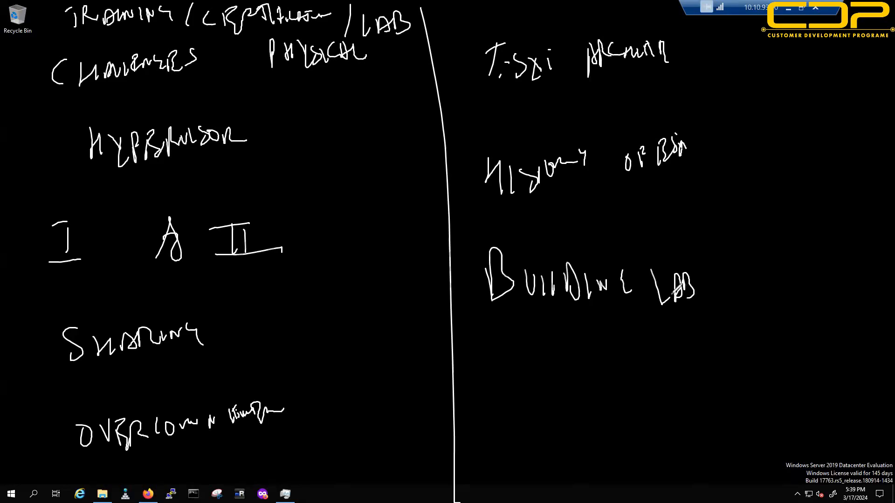
Step: Write ESXi and DCUI below BUILDING LAB, then draw a second divider
mouse_move(520, 368)
left_mouse_down()
mouse_move(524, 405)
mouse_move(527, 362)
left_mouse_up()
left_click_drag(521, 381, 537, 400)
mouse_move(541, 374)
left_mouse_down()
mouse_move(546, 402)
mouse_move(589, 398)
left_mouse_up()
mouse_move(583, 379)
left_mouse_down()
mouse_move(589, 398)
mouse_move(601, 394)
left_mouse_up()
left_click(590, 362)
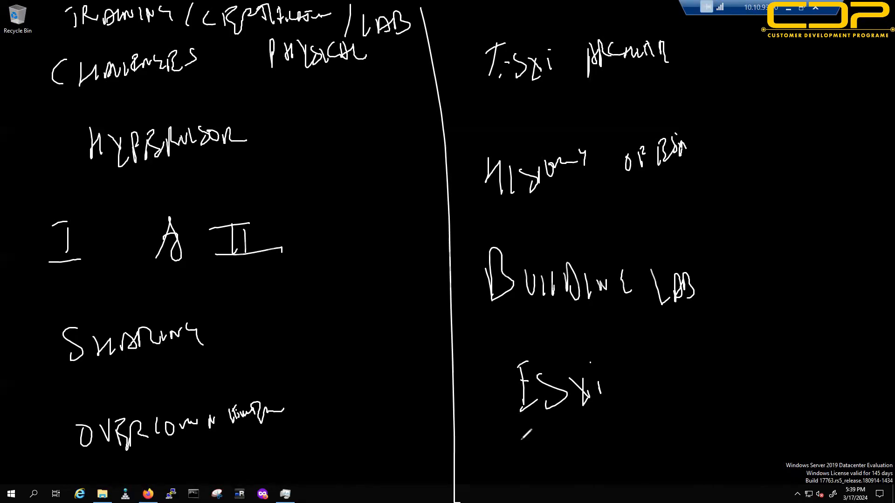
mouse_move(534, 491)
left_mouse_down()
mouse_move(617, 464)
mouse_move(616, 502)
left_mouse_up()
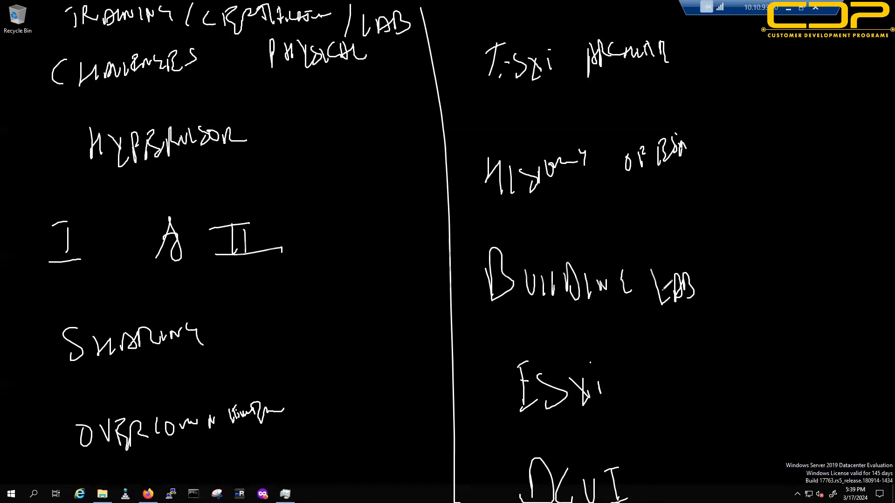
left_click_drag(720, 21, 725, 502)
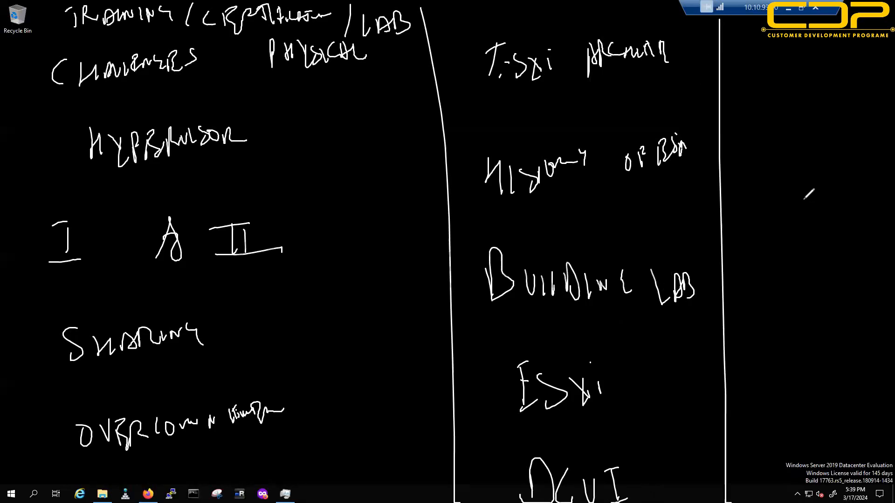
Step: Write STATIC, a double-underlined VM and an underlined OPTIONS in the third column
left_click_drag(760, 47, 742, 70)
mouse_move(770, 60)
left_mouse_down()
mouse_move(770, 68)
mouse_move(807, 29)
mouse_move(822, 33)
mouse_move(835, 52)
left_mouse_up()
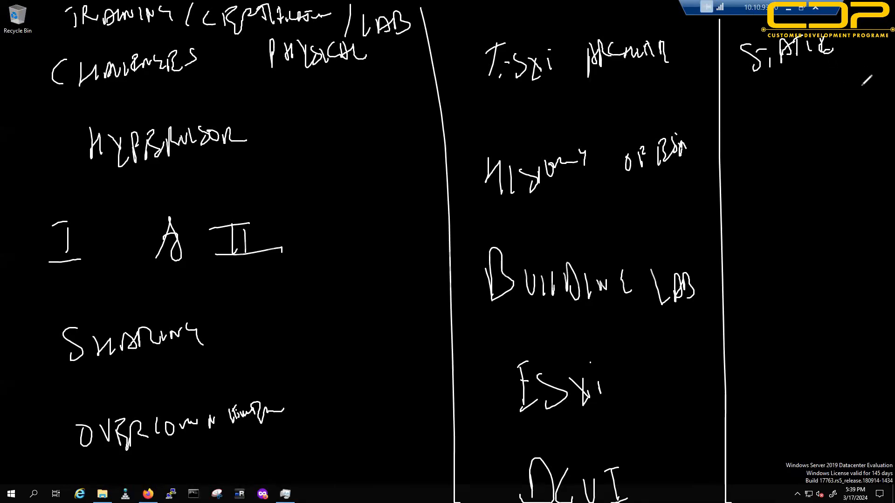
mouse_move(762, 123)
left_mouse_down()
mouse_move(768, 138)
mouse_move(779, 129)
left_mouse_up()
mouse_move(788, 133)
left_mouse_down()
mouse_move(799, 127)
mouse_move(803, 147)
mouse_move(819, 147)
left_mouse_up()
left_click_drag(746, 170, 818, 154)
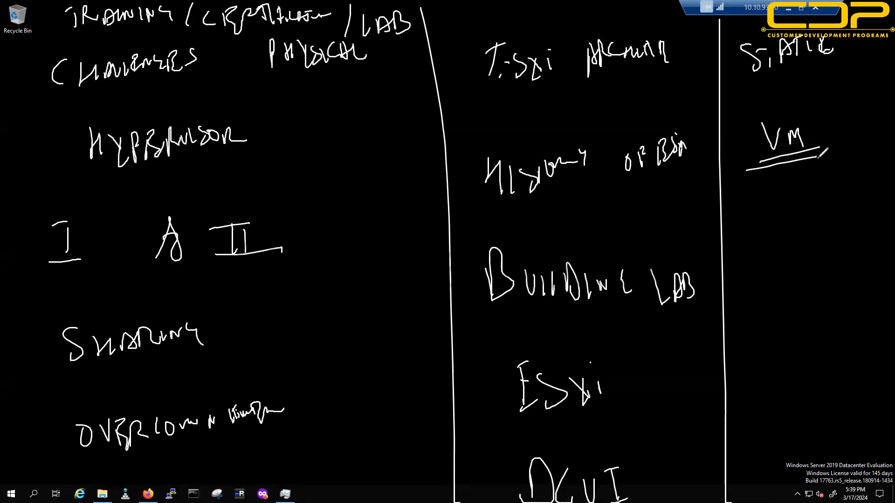
mouse_move(767, 186)
left_mouse_down()
mouse_move(776, 198)
mouse_move(818, 177)
mouse_move(857, 173)
mouse_move(857, 186)
left_mouse_up()
left_click_drag(780, 213, 892, 191)
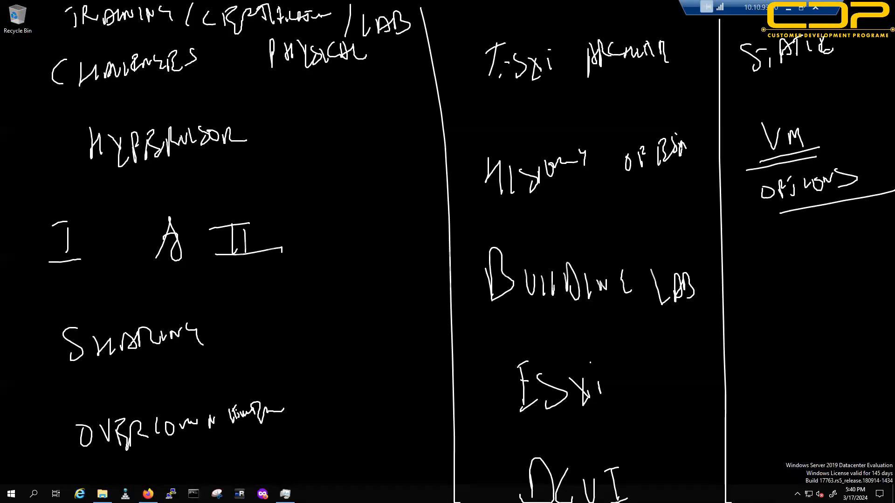
Step: Clear the ink, restore Firefox and show the host's Virtual Machines list
key("Escape")
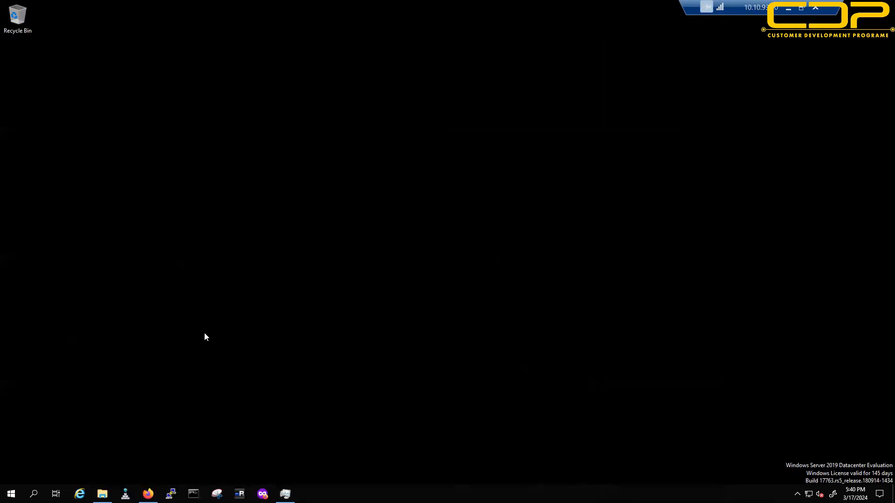
left_click(148, 494)
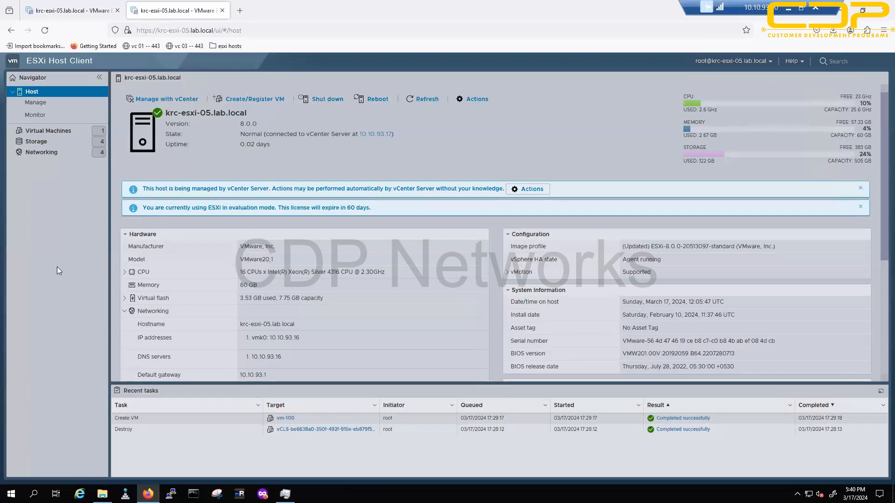
left_click(46, 131)
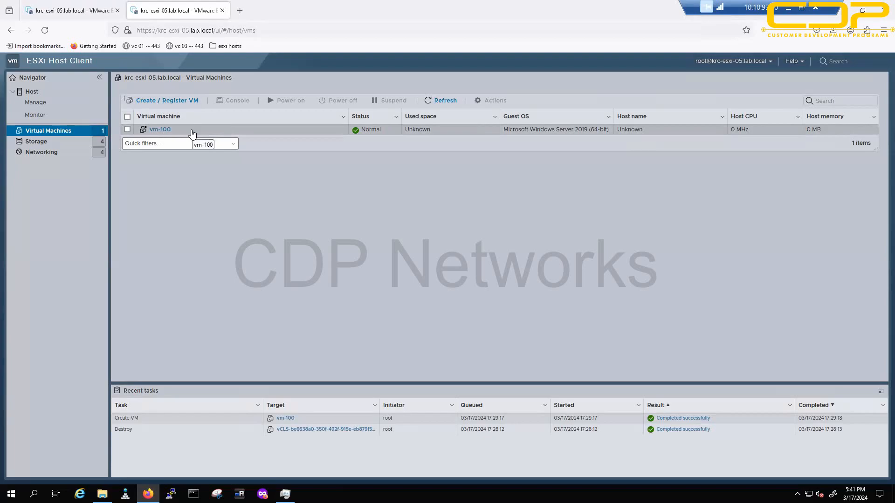
Step: Check the datastore browser tab, then select and deselect vm-100
left_click(82, 10)
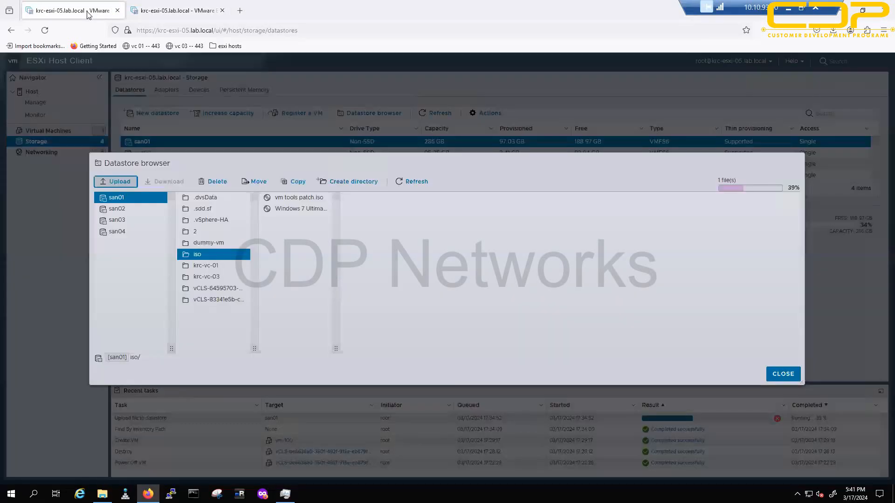
left_click(168, 10)
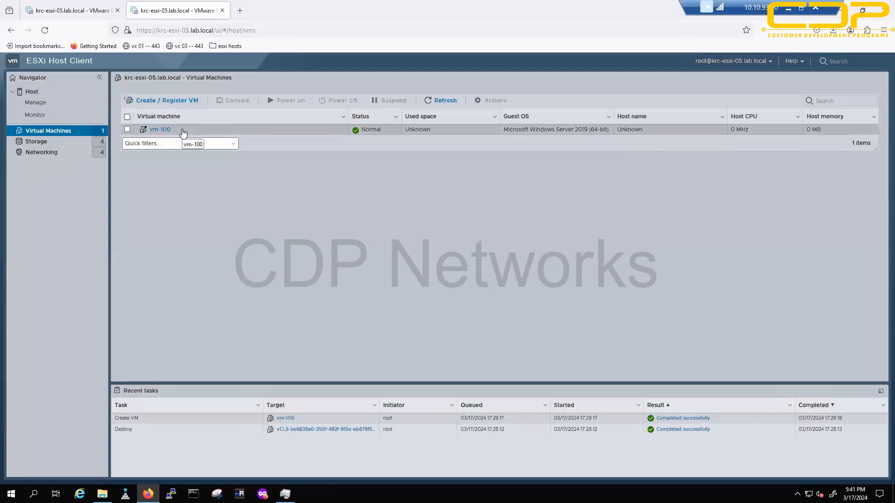
left_click(543, 131)
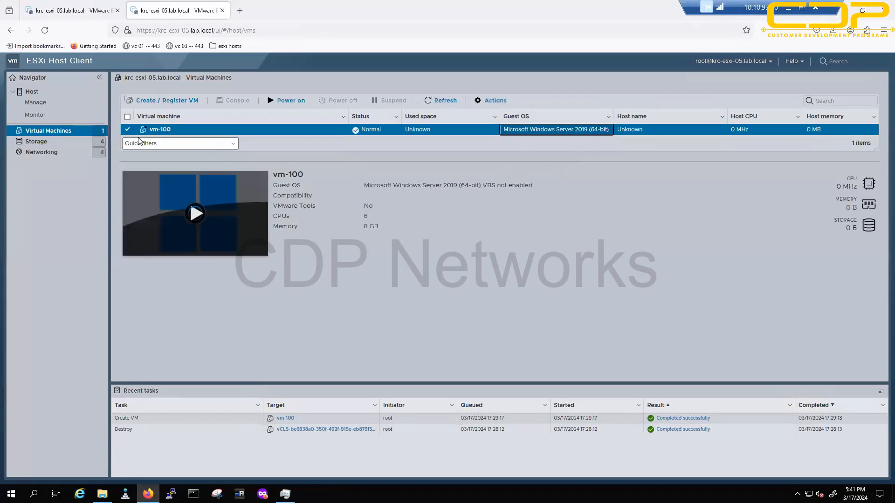
left_click(128, 130)
left_click(128, 130)
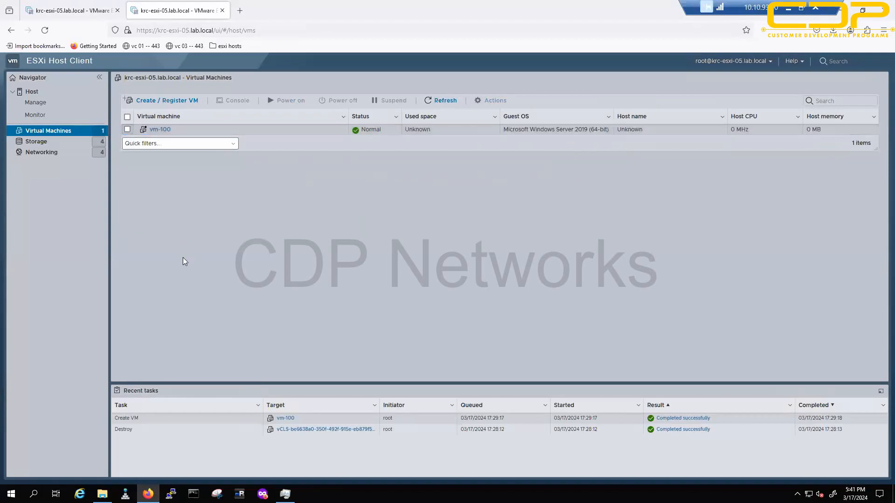
Step: Start a new virtual machine named vm-200
left_click(162, 102)
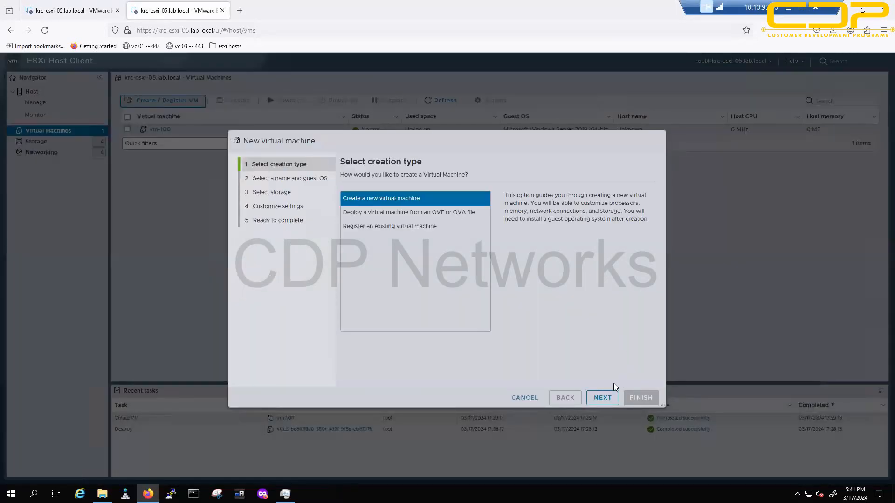
left_click(604, 397)
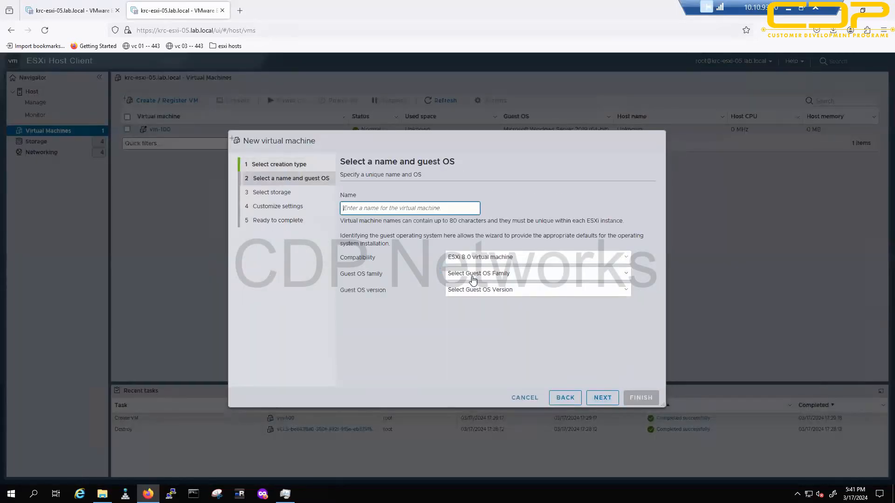
type("vm-200")
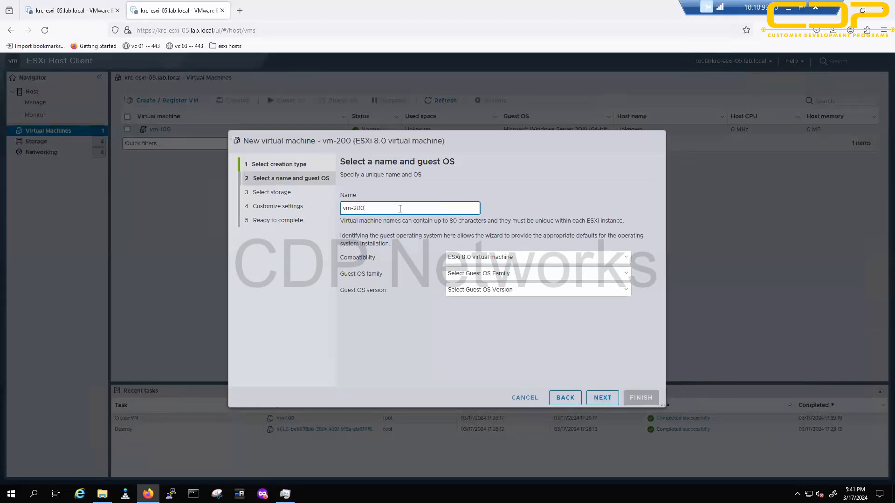
Step: Set the guest OS to Windows, Microsoft Windows 7 (32-bit), and continue
left_click(502, 276)
left_click(419, 306)
left_click_drag(344, 258, 487, 264)
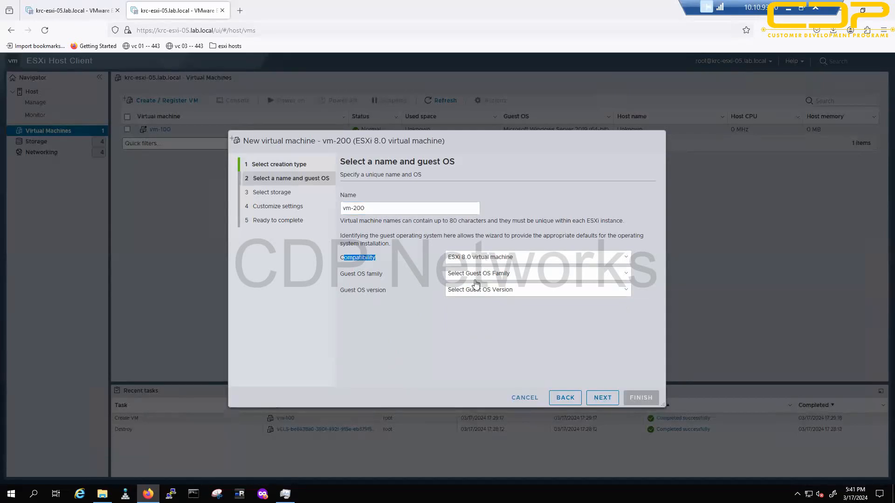
left_click(477, 280)
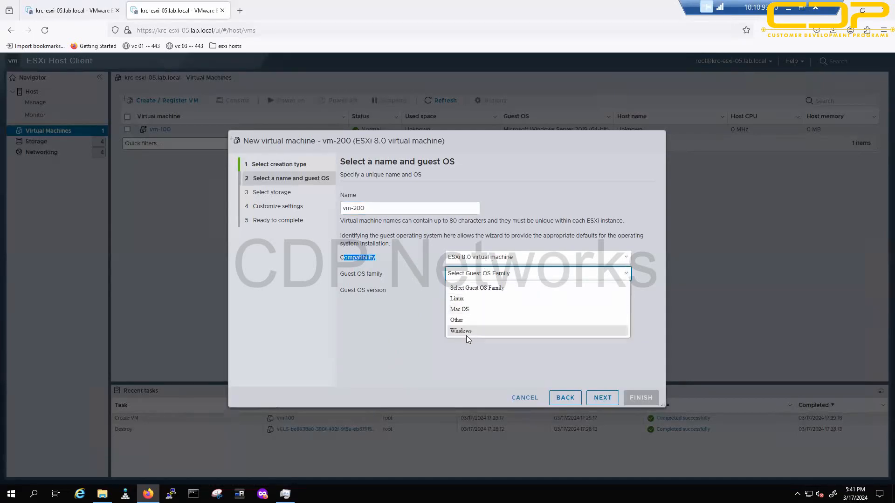
left_click(468, 332)
left_click(479, 291)
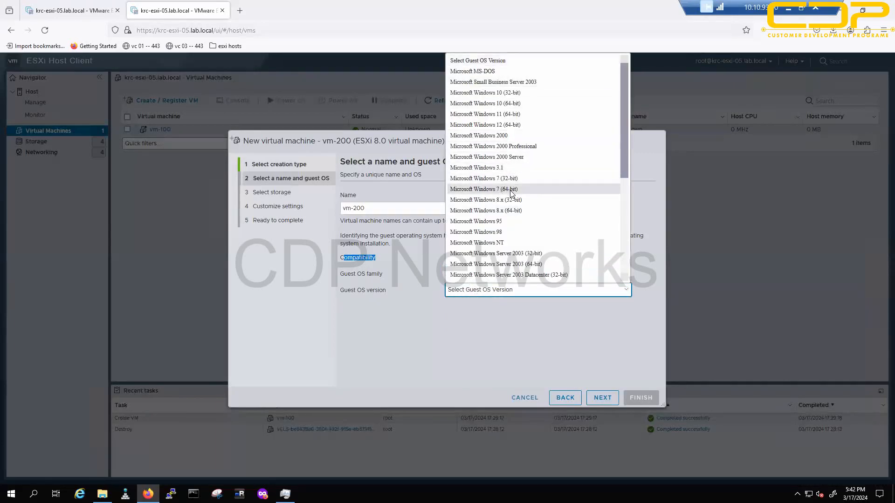
left_click(509, 179)
left_click(482, 290)
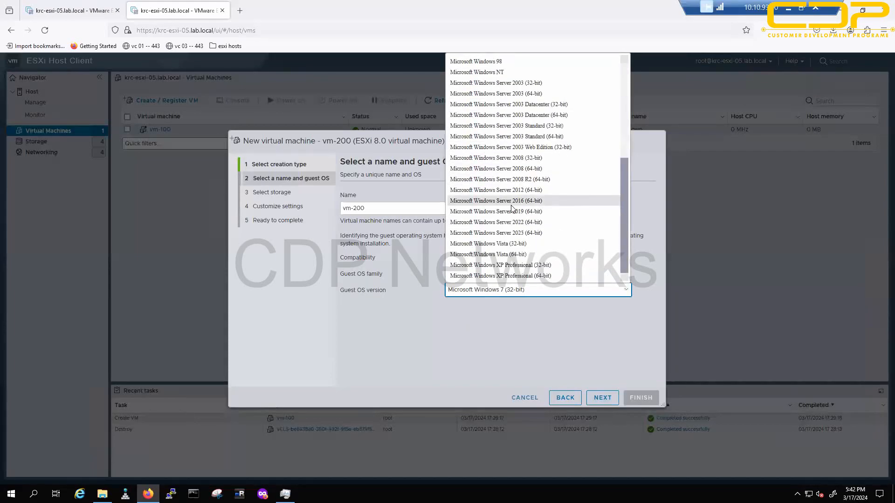
left_click(482, 351)
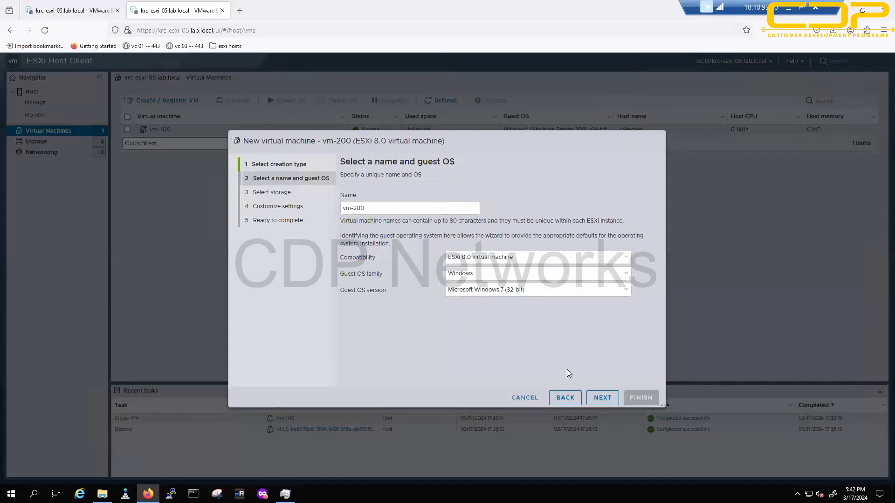
left_click(602, 397)
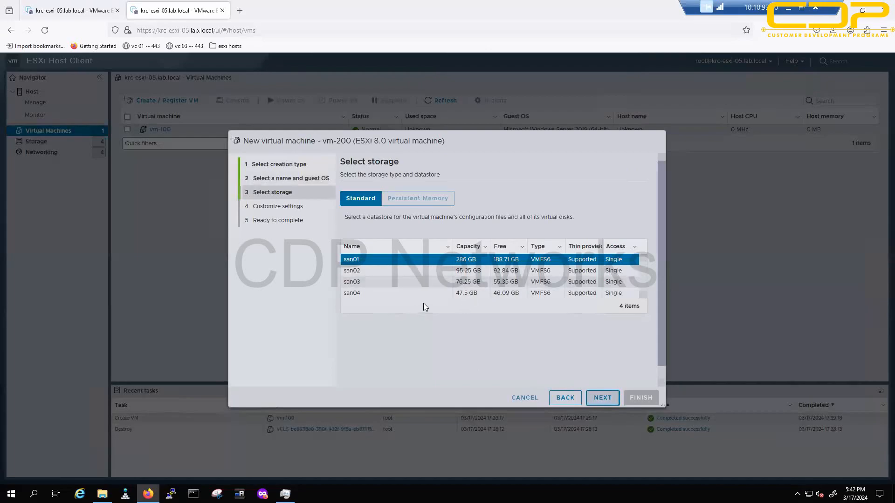
Step: Choose the san04 datastore for vm-200 and continue
left_click(438, 294)
left_click(607, 398)
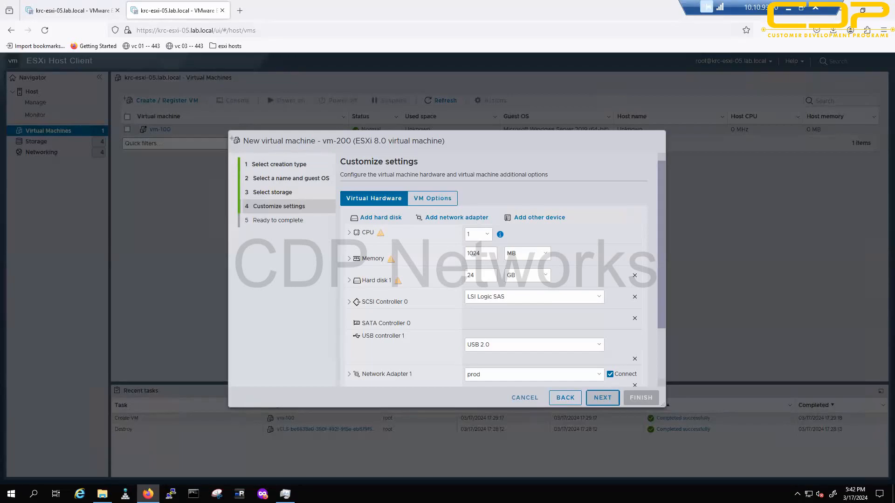
Step: Give vm-200 4 CPUs and 4 GB of memory
left_click(484, 235)
left_click(477, 280)
left_click(527, 254)
left_click(526, 279)
left_click(487, 265)
left_click_drag(488, 264, 414, 272)
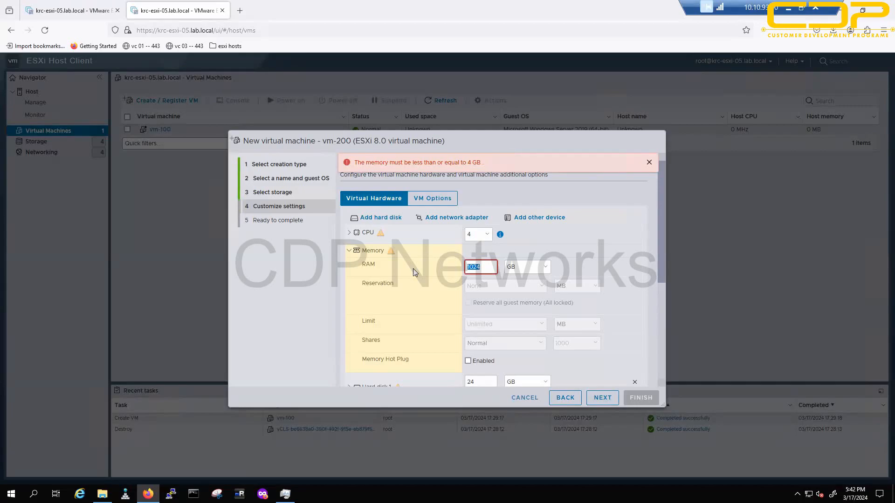
type("4")
left_click(349, 250)
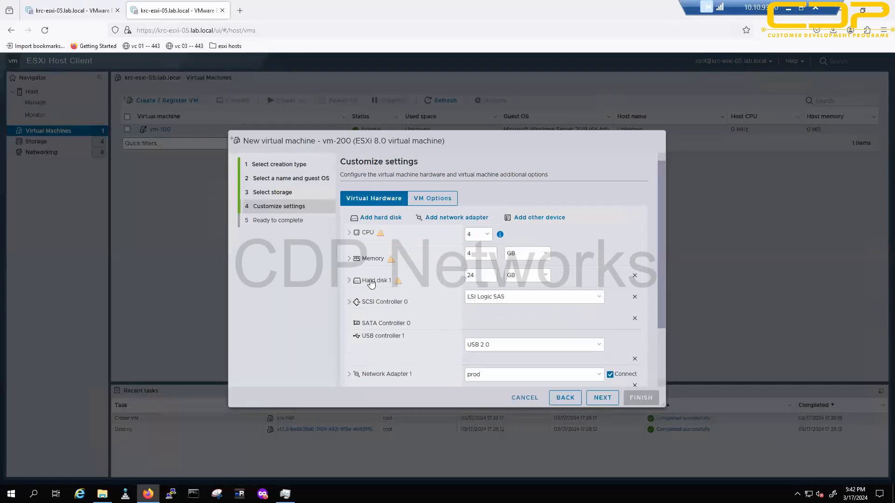
Step: Make Hard disk 1 thin provisioned and set the adapter to VM Network, VMXNET 3
left_click(349, 280)
left_click(467, 348)
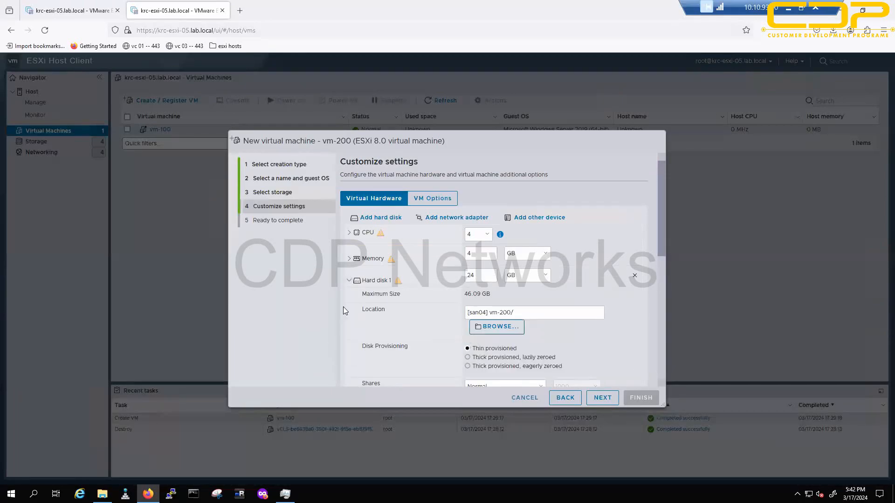
left_click(349, 280)
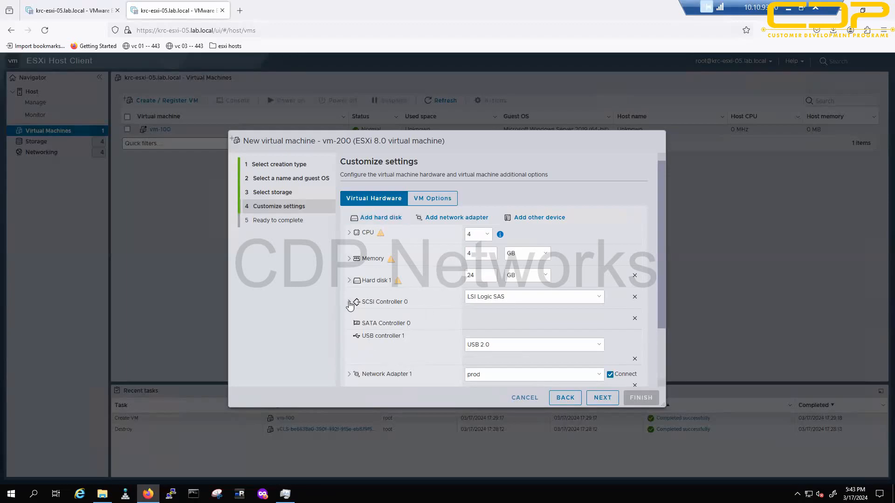
left_click(349, 375)
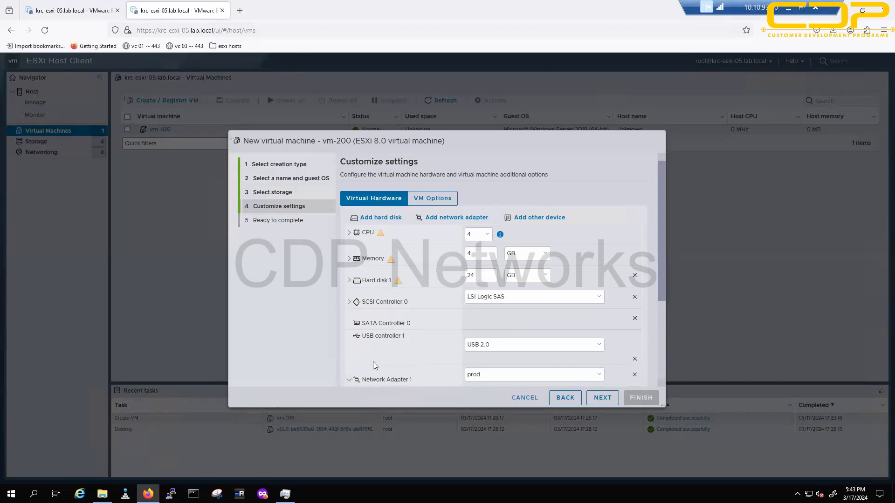
scroll(373, 361, "down", 2)
left_click(490, 311)
left_click(492, 334)
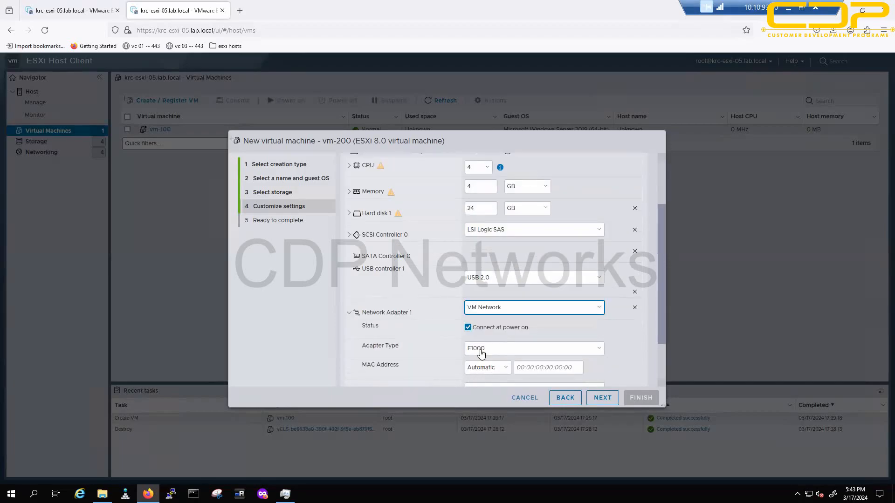
left_click(496, 351)
left_click(484, 395)
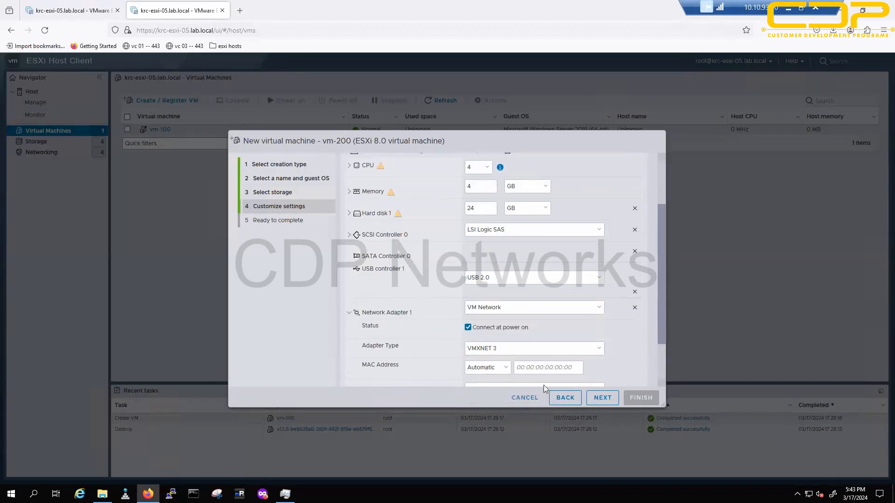
Step: Finish the wizard and select vm-200 in the VM list
left_click(602, 398)
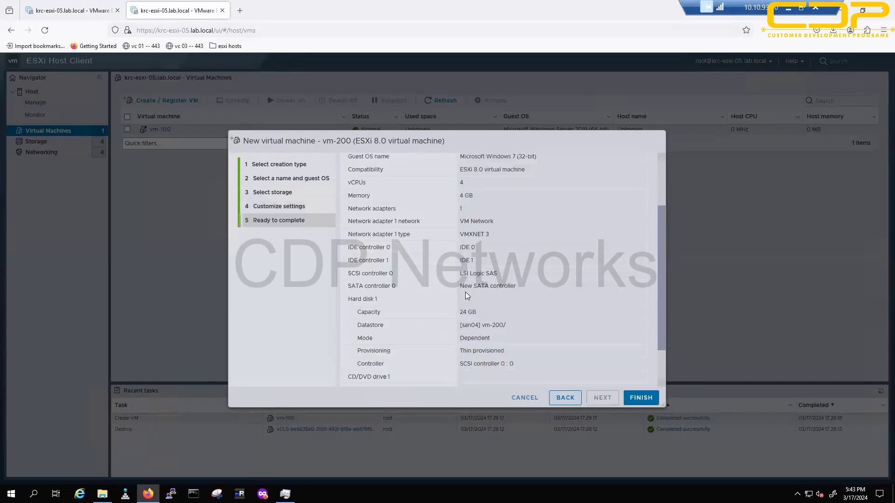
left_click(638, 399)
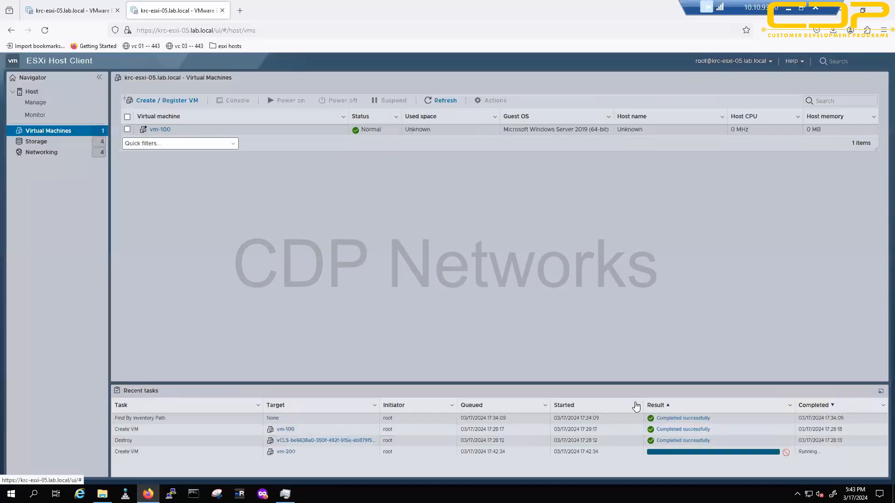
left_click(190, 142)
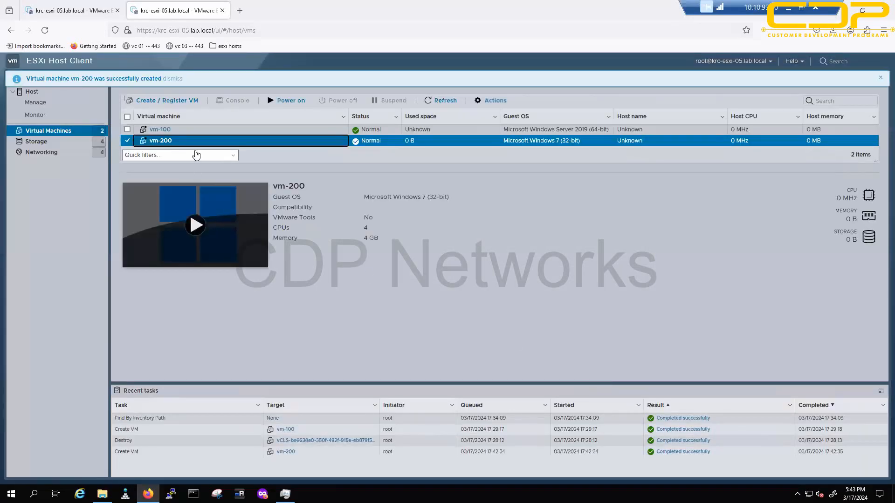
Step: Power on vm-200 and open its console in the page centre
left_click(284, 101)
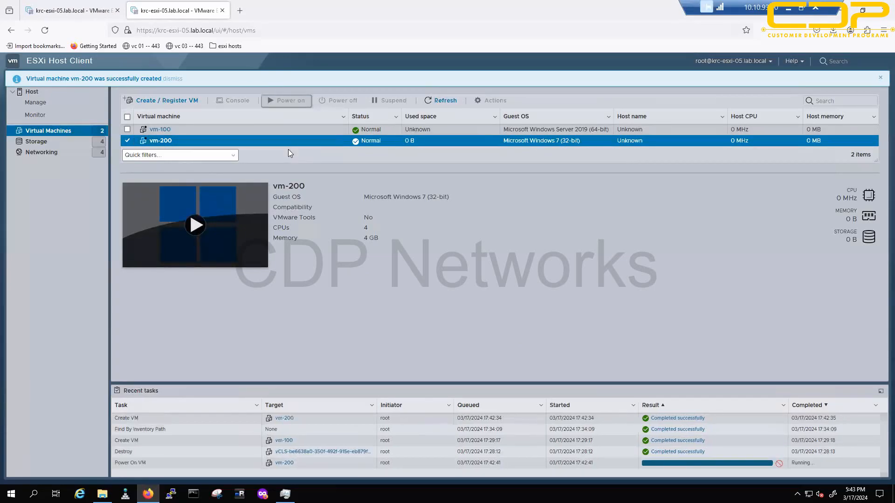
left_click(237, 244)
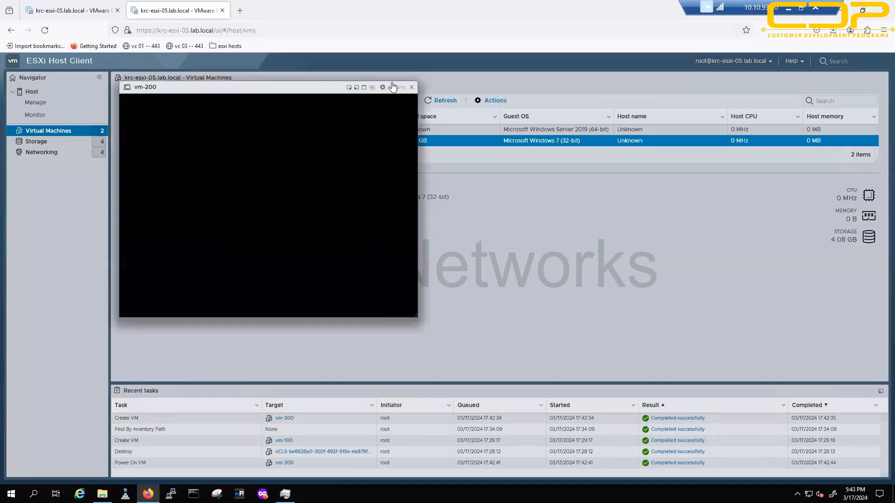
left_click(412, 87)
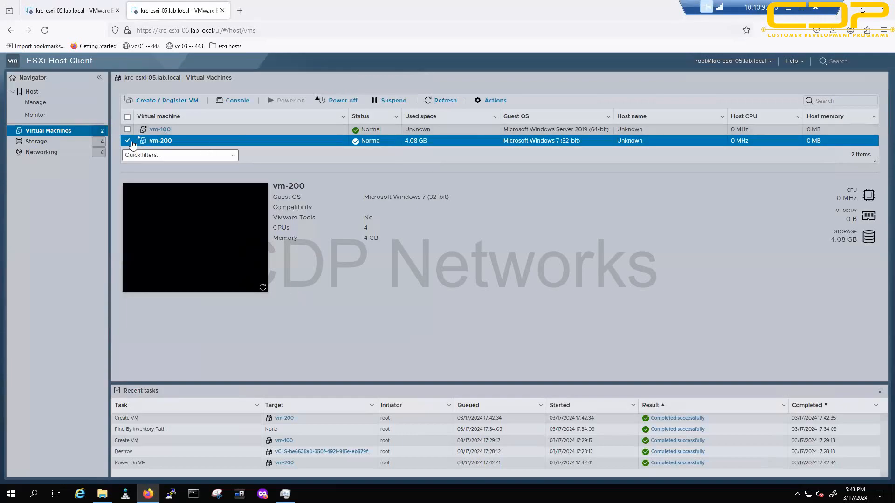
left_click(192, 232)
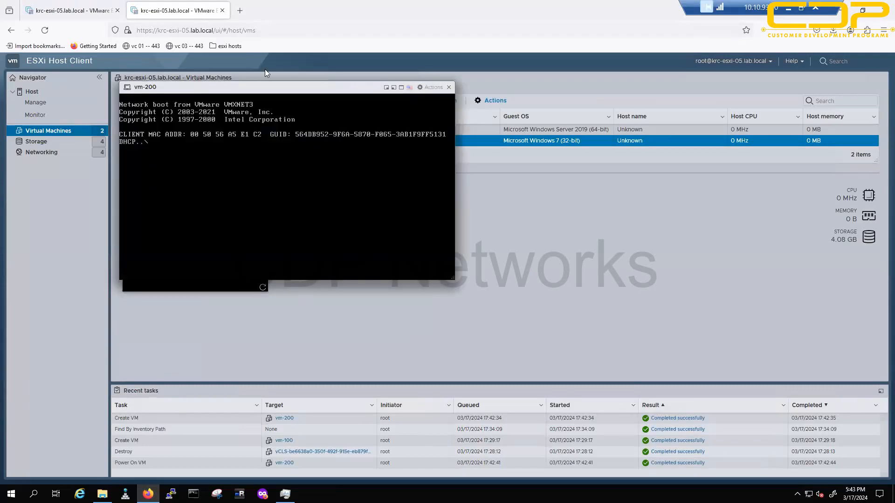
left_click_drag(262, 91, 429, 164)
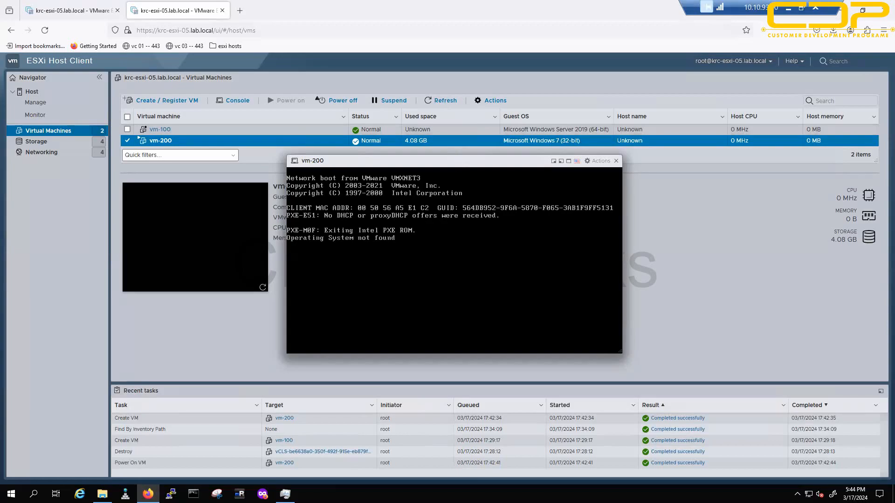
Step: Sketch 'MAP ISO' with an arrow toward the console, then clear the ink
mouse_move(664, 262)
left_mouse_down()
mouse_move(654, 231)
mouse_move(694, 242)
left_mouse_up()
left_click_drag(708, 212, 711, 229)
mouse_move(707, 188)
left_mouse_down()
mouse_move(736, 218)
mouse_move(736, 194)
left_mouse_up()
left_click_drag(697, 313, 703, 344)
left_click_drag(721, 295, 716, 331)
mouse_move(764, 303)
left_mouse_down()
mouse_move(767, 331)
mouse_move(775, 331)
left_mouse_up()
left_click_drag(685, 289, 629, 289)
mouse_move(648, 275)
left_mouse_down()
mouse_move(614, 298)
mouse_move(651, 309)
left_mouse_up()
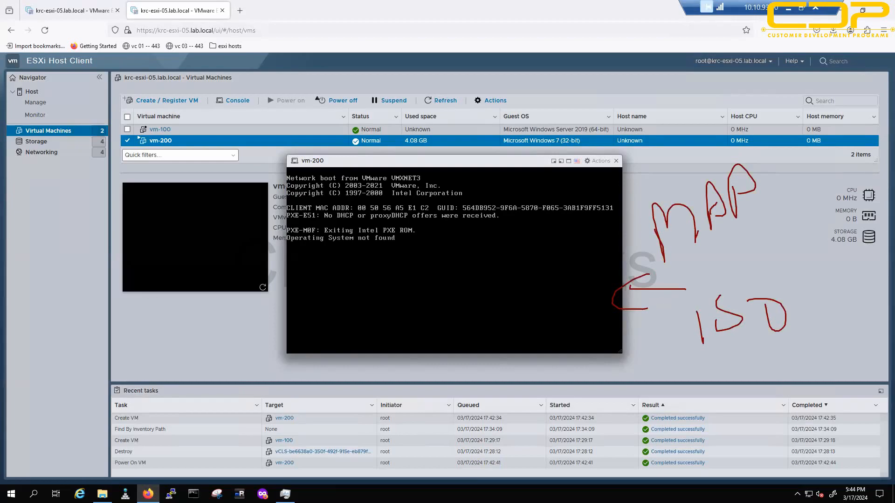
key("Escape")
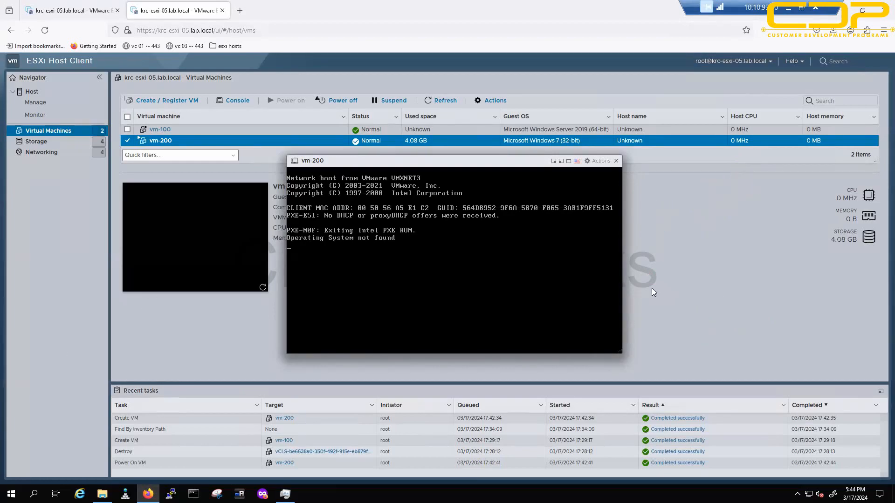
left_click(601, 161)
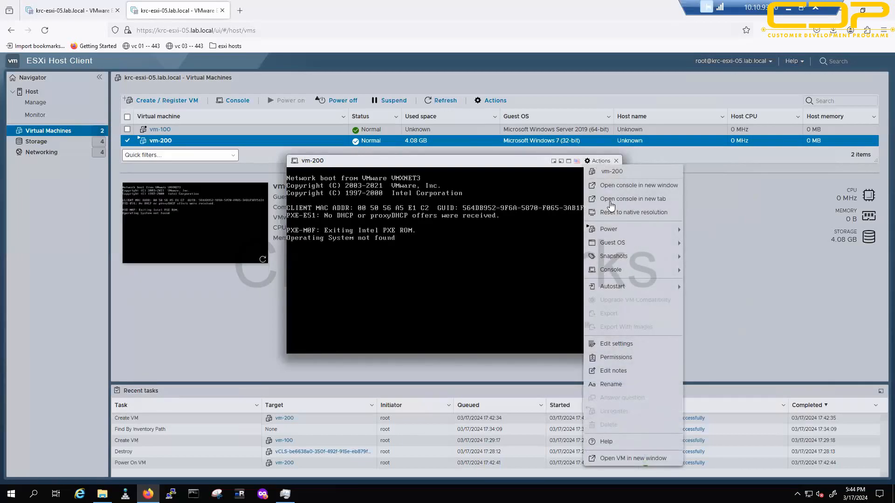
Step: Map vm-200's CD/DVD drive to san01/iso/Windows 7 Ultimate SP1 32 Bit.iso and save
left_click(613, 345)
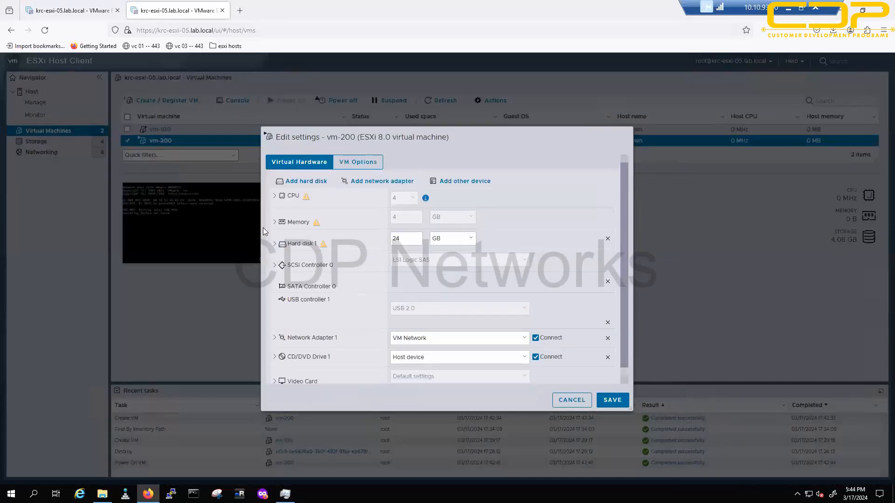
left_click(275, 357)
scroll(279, 357, "down", 3)
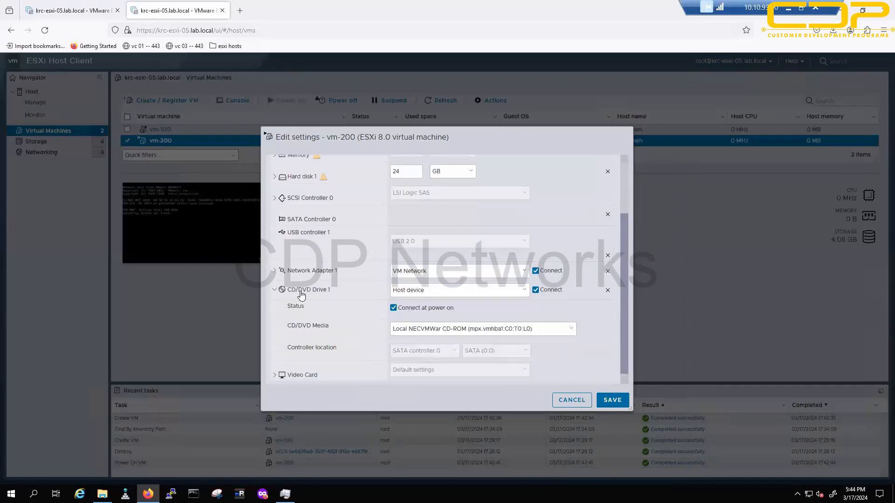
left_click(427, 293)
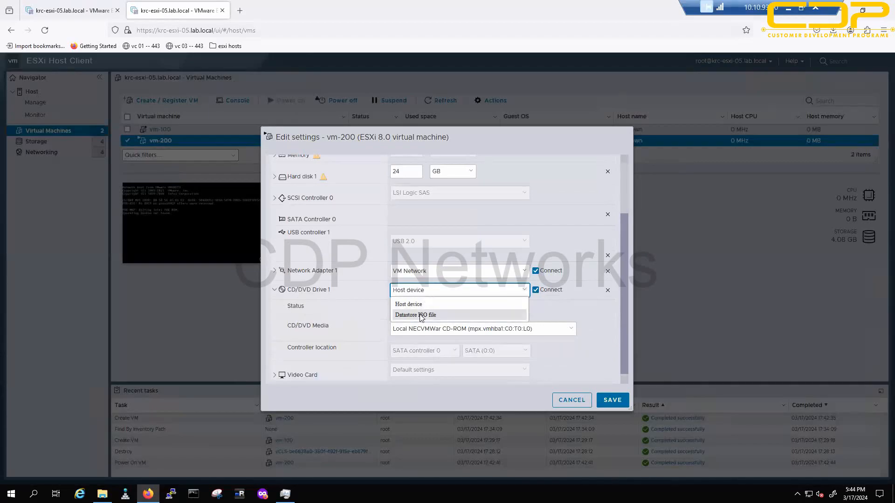
left_click(421, 315)
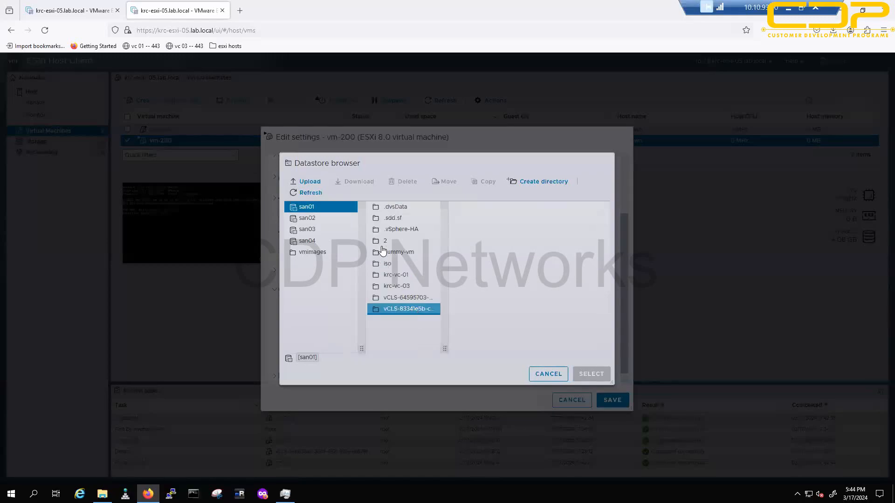
left_click(405, 263)
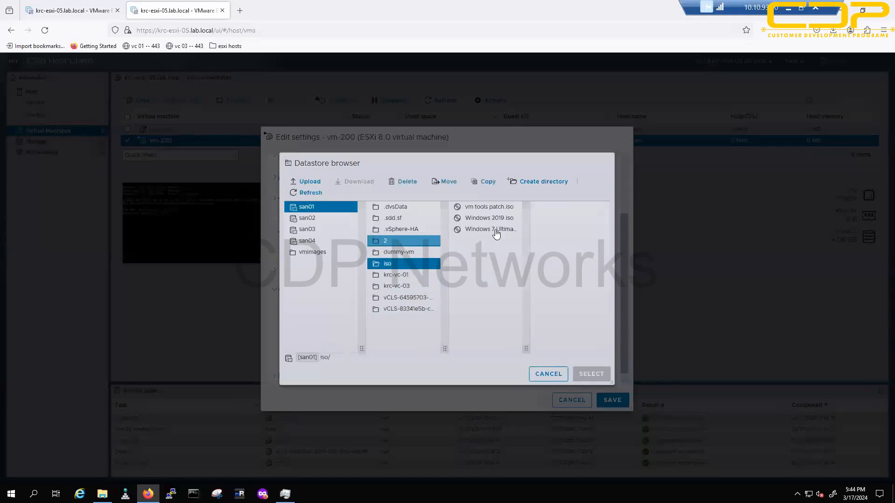
left_click_drag(525, 349, 550, 314)
left_click(530, 230)
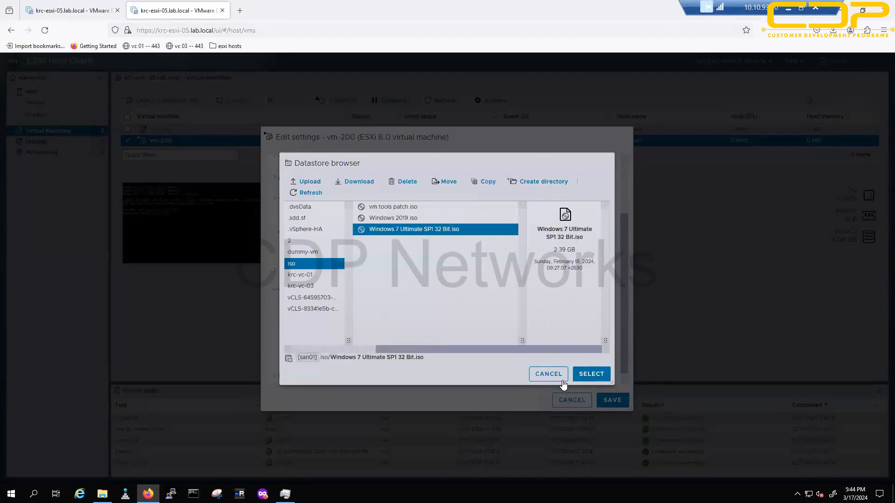
left_click(588, 374)
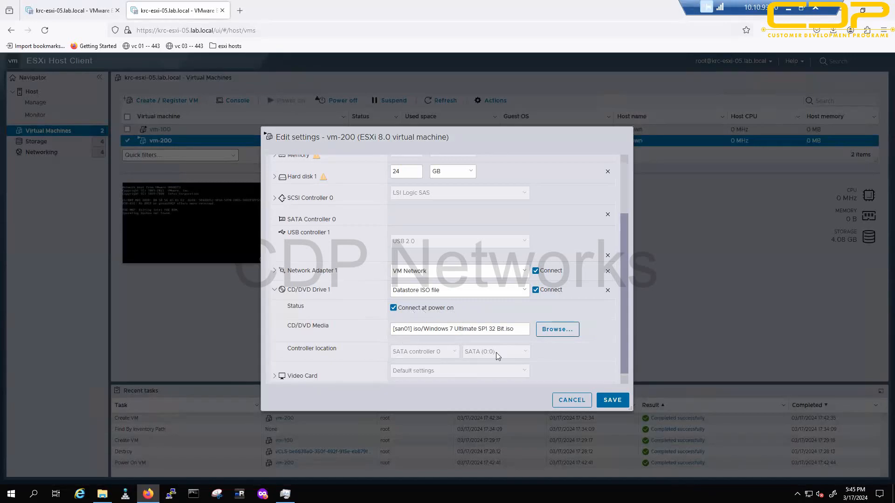
left_click(611, 401)
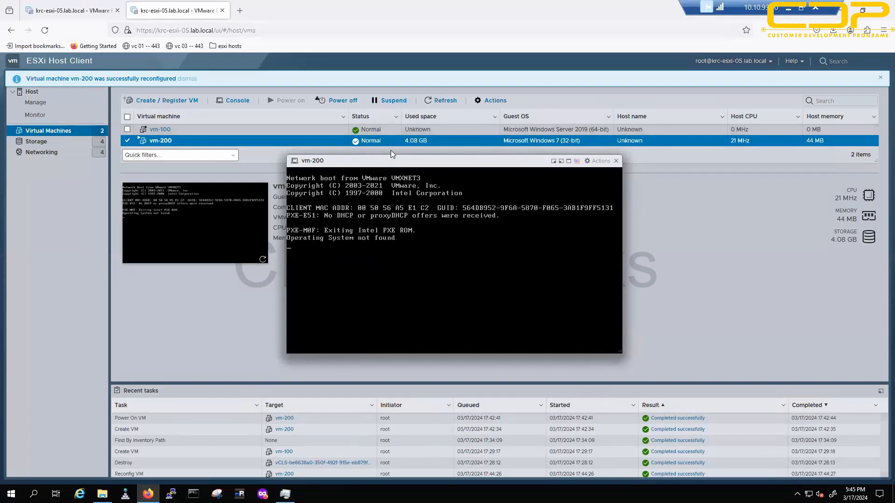
Step: Send Ctrl-Alt-Delete to vm-200 via Actions > Guest OS > Send keys
left_click(600, 161)
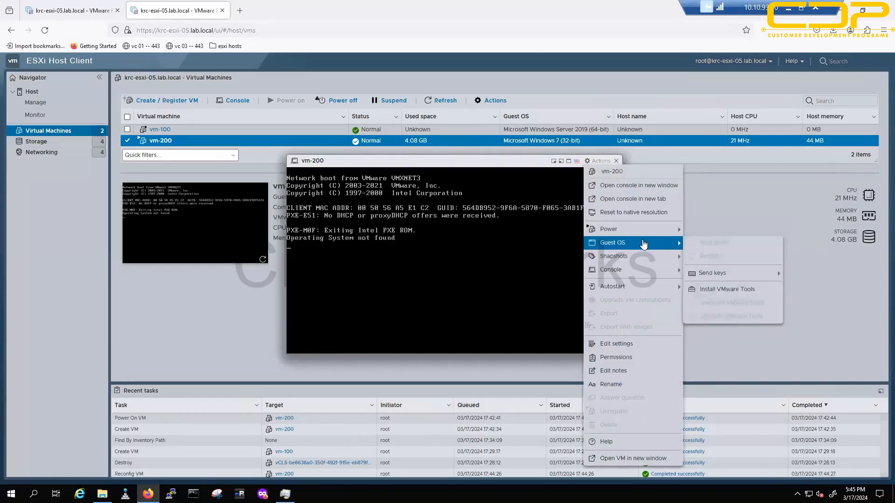
mouse_move(666, 244)
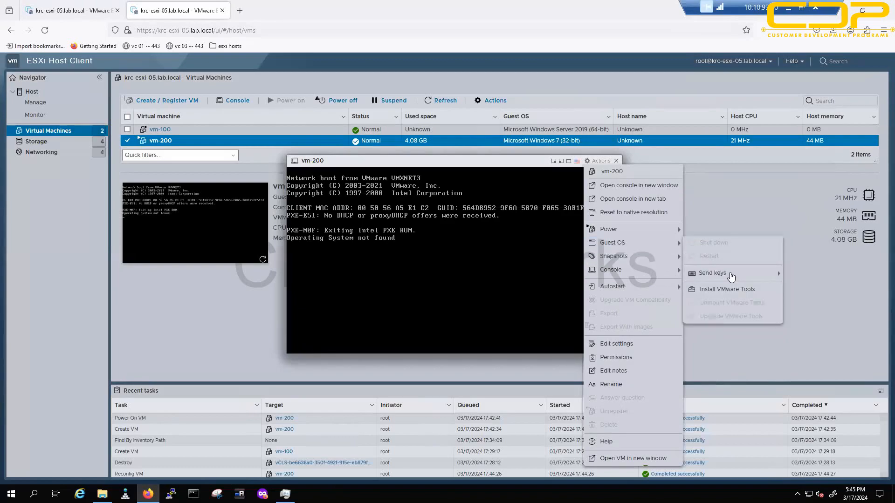
mouse_move(774, 276)
left_click(813, 274)
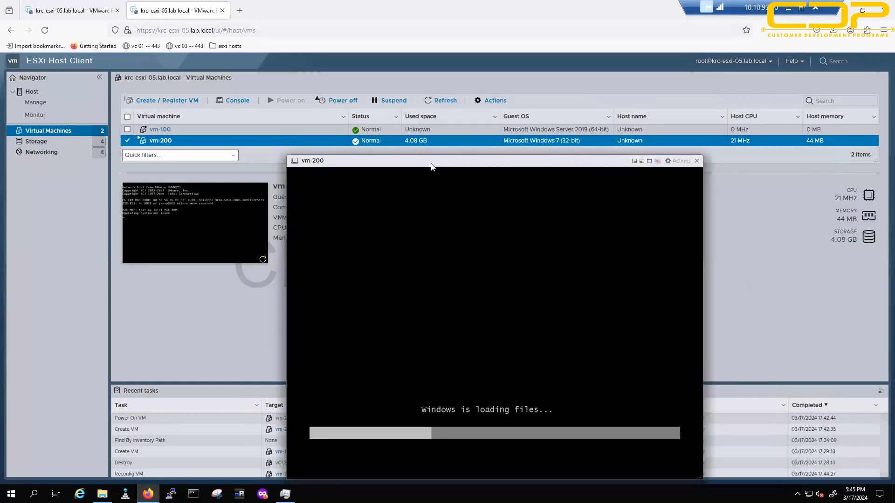
Step: Move the vm-200 console up-left, then write OS with an arrow and Win 7 in red
left_click_drag(431, 166, 391, 132)
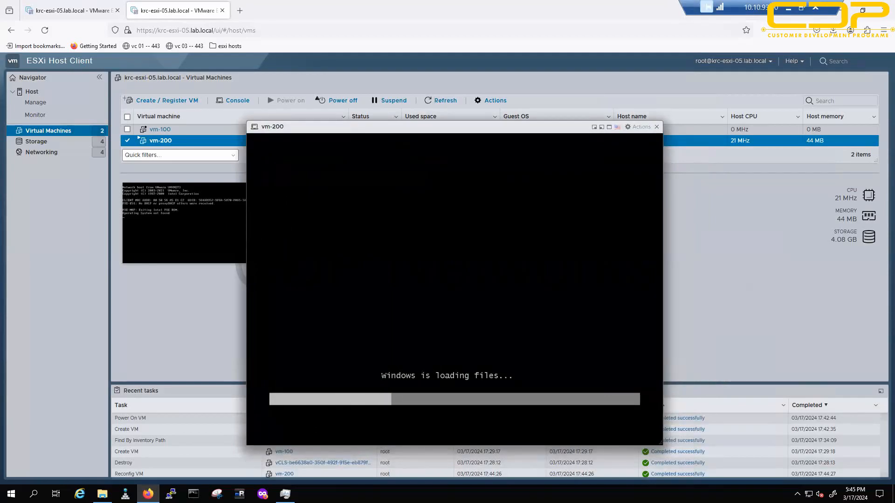
mouse_move(750, 227)
left_mouse_down()
mouse_move(736, 256)
mouse_move(748, 254)
mouse_move(768, 284)
mouse_move(794, 278)
left_mouse_up()
left_click_drag(731, 305, 806, 303)
mouse_move(724, 342)
left_mouse_down()
mouse_move(755, 337)
mouse_move(768, 347)
mouse_move(771, 335)
mouse_move(808, 328)
mouse_move(798, 347)
mouse_move(737, 370)
mouse_move(829, 356)
left_mouse_up()
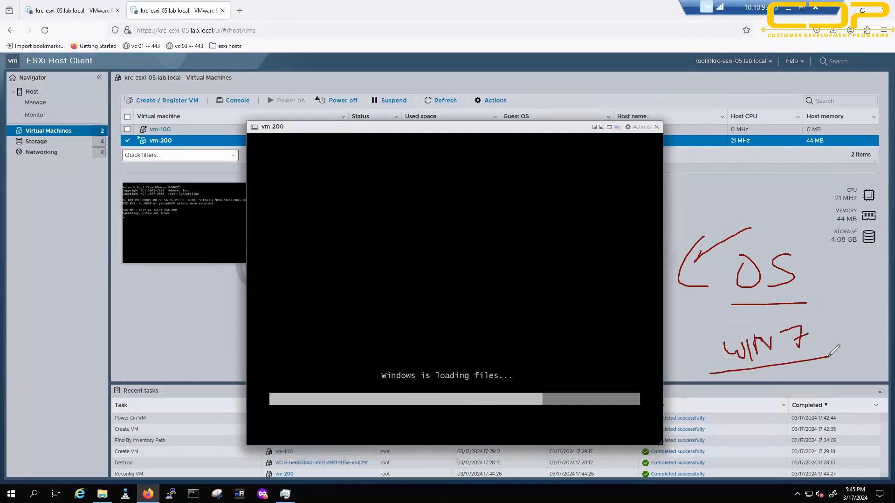
Step: Draw a tall DC box on the left, label VM above the console, and link OS to VM
mouse_move(40, 277)
left_mouse_down()
mouse_move(39, 346)
mouse_move(99, 393)
mouse_move(32, 252)
mouse_move(37, 283)
left_mouse_up()
left_click_drag(46, 222, 46, 245)
mouse_move(46, 224)
left_mouse_down()
mouse_move(49, 245)
mouse_move(67, 243)
left_mouse_up()
left_click_drag(531, 93, 559, 94)
left_click_drag(558, 108, 578, 108)
mouse_move(542, 130)
left_mouse_down()
mouse_move(600, 104)
mouse_move(598, 114)
left_mouse_up()
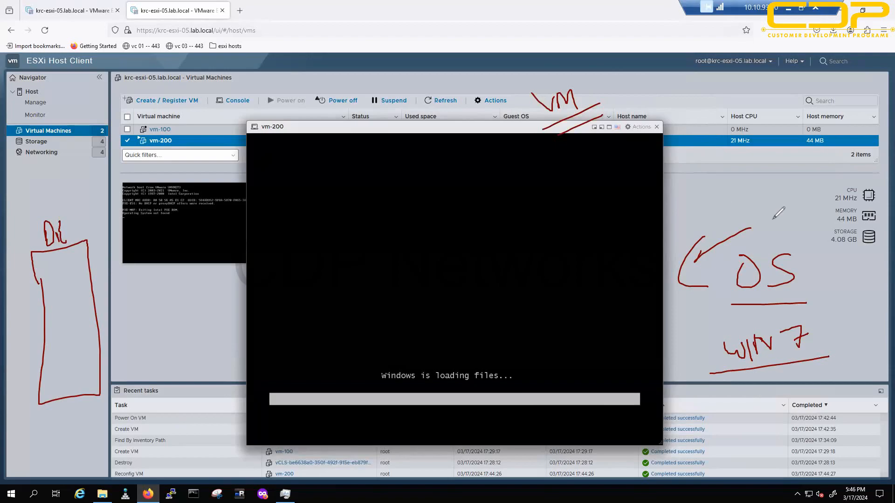
left_click_drag(783, 245, 578, 79)
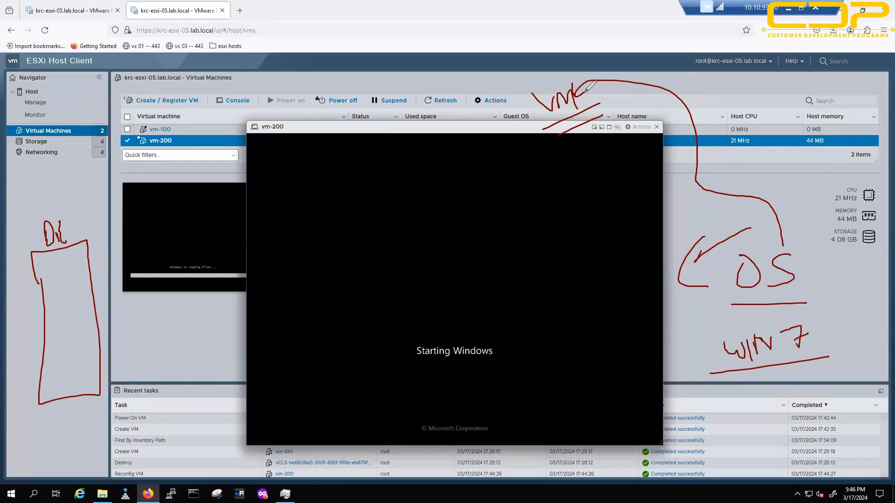
Step: Add strokes beside DC and an arrow at the console, then clear all red annotations
left_click_drag(92, 192, 89, 237)
left_click_drag(477, 78, 461, 125)
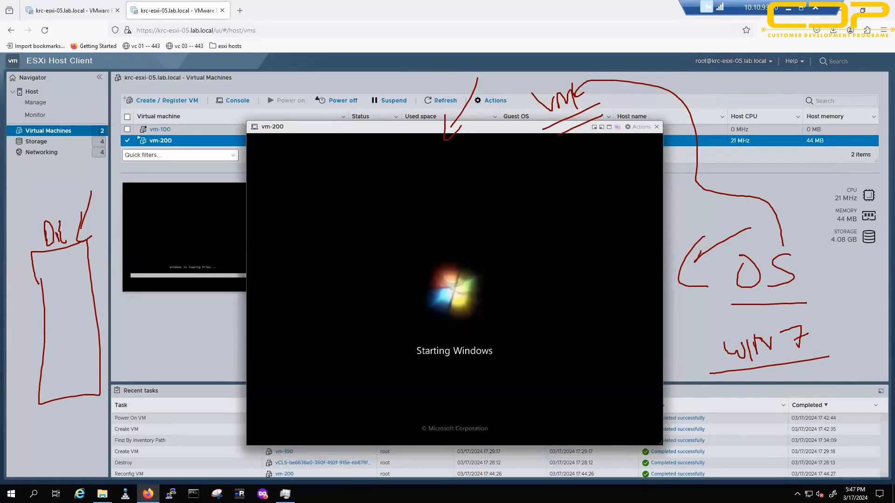
key("Escape")
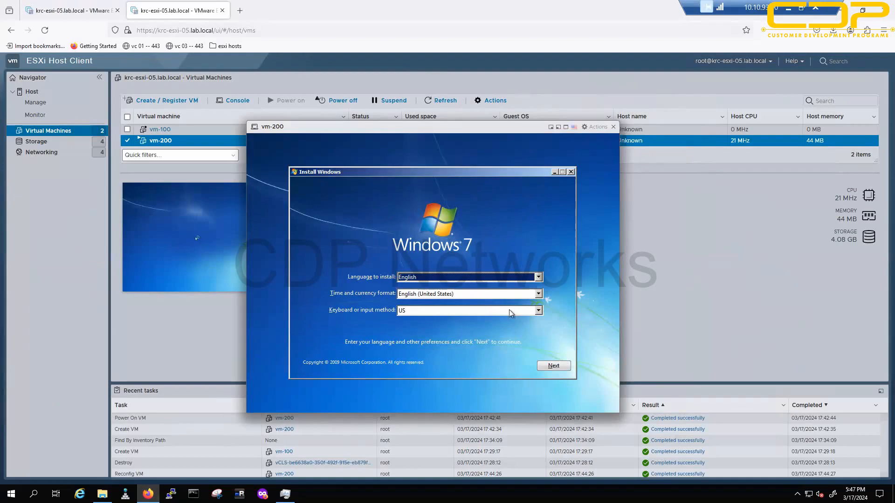
Step: Keep English settings, accept the license terms, and run a Custom install onto Disk 0
left_click(552, 366)
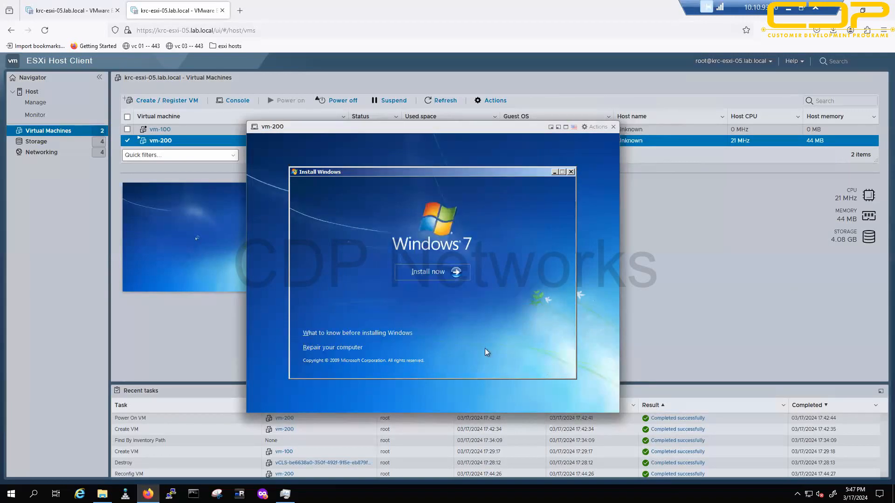
left_click(438, 273)
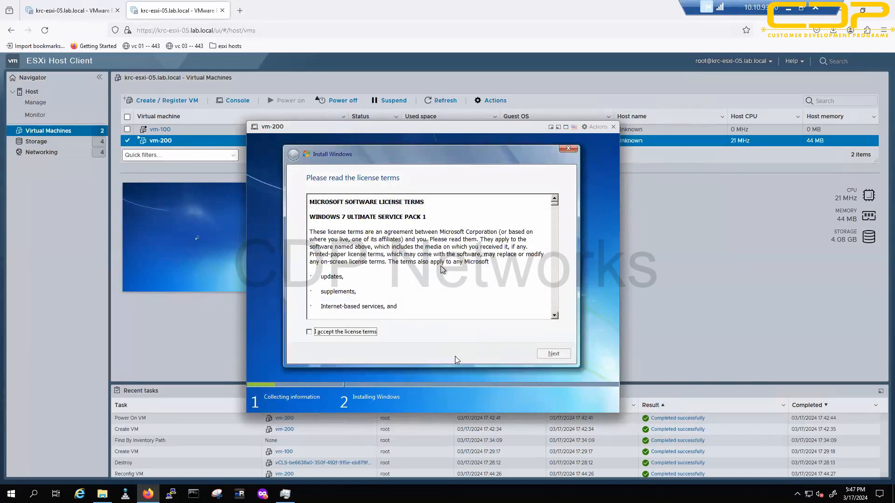
left_click(354, 333)
left_click(552, 357)
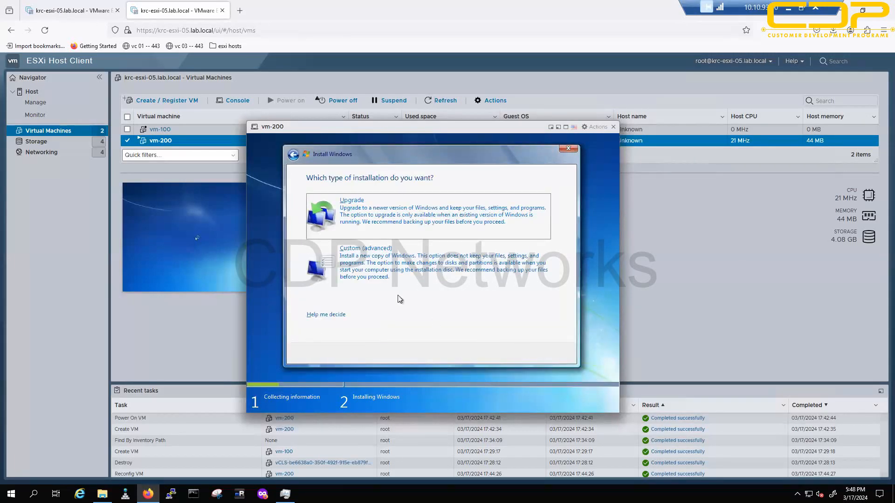
left_click(405, 275)
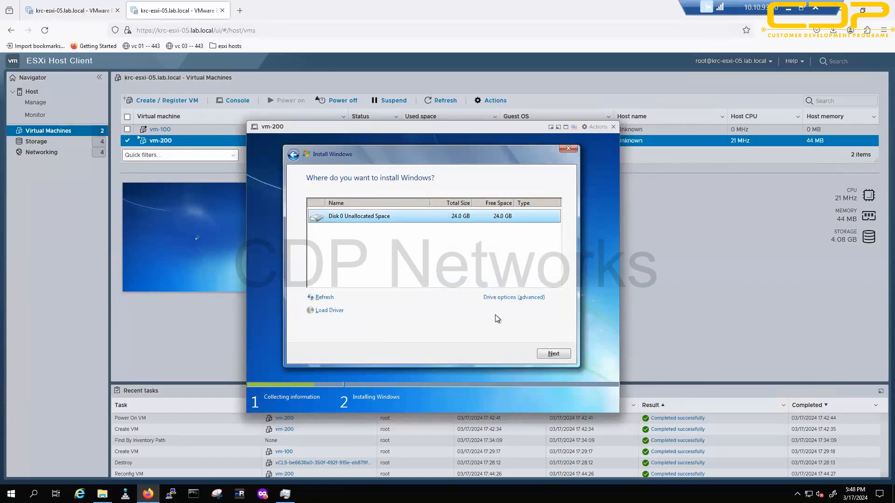
left_click(554, 355)
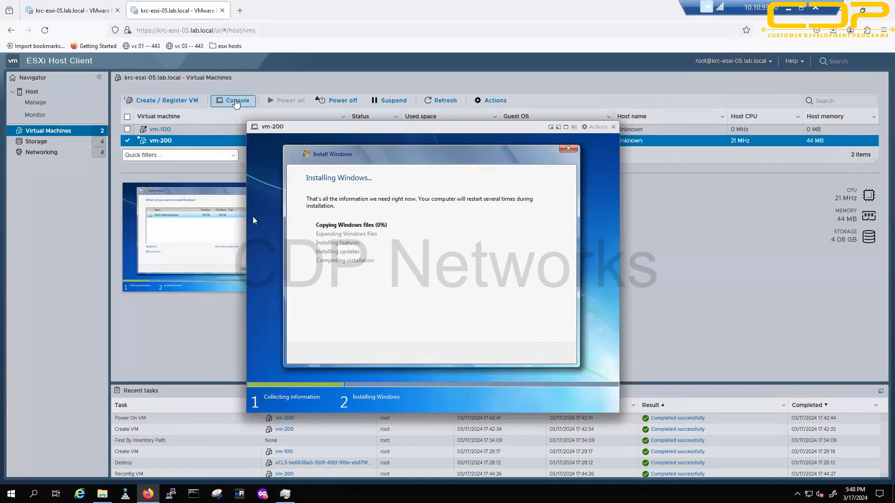
left_click(236, 102)
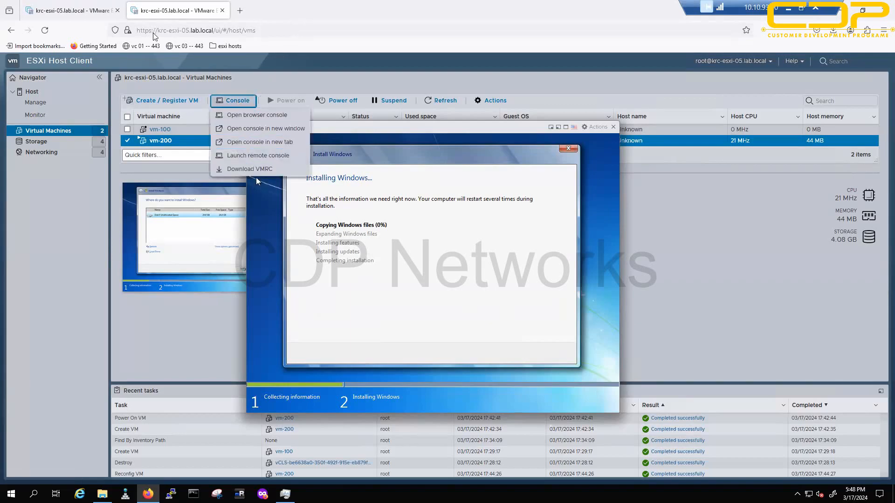
left_click(520, 135)
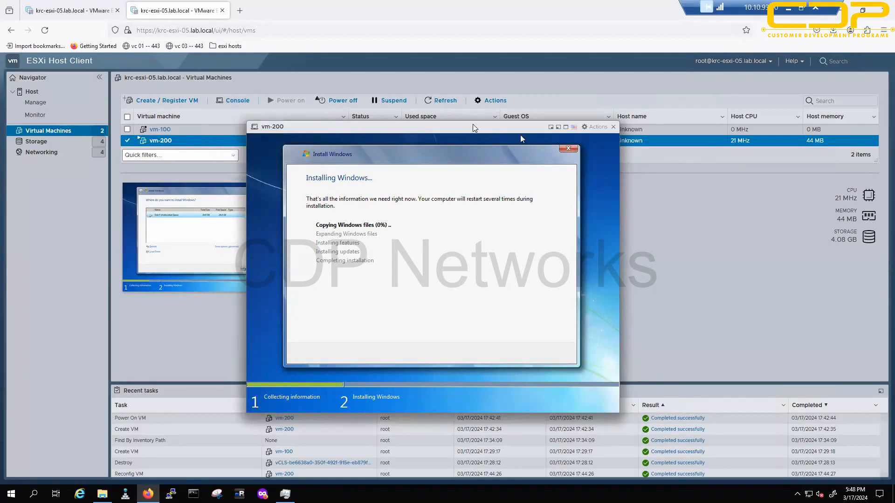
left_click(79, 16)
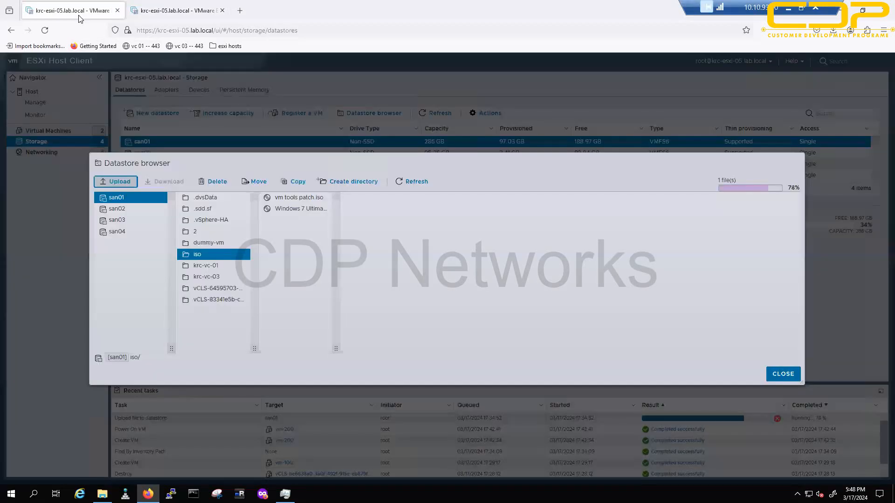
left_click(179, 11)
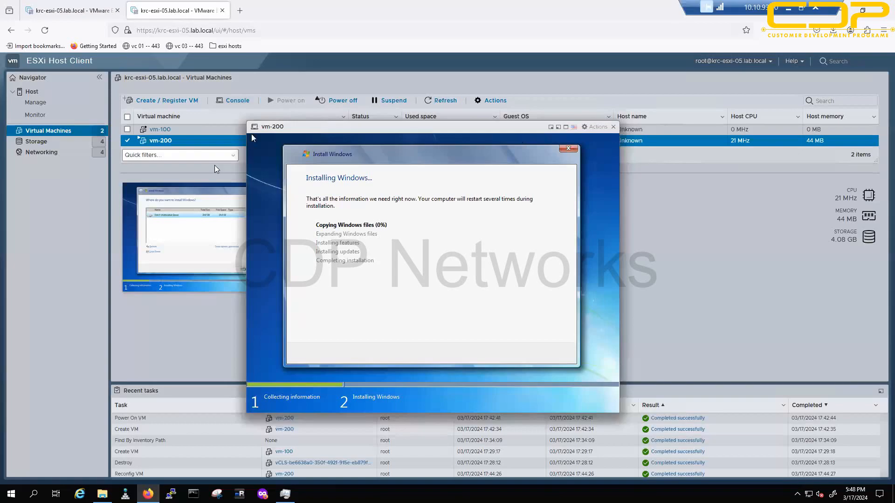
Step: Search 'vmrc download' in a new tab and open the VMware Customer Connect result
left_click(240, 11)
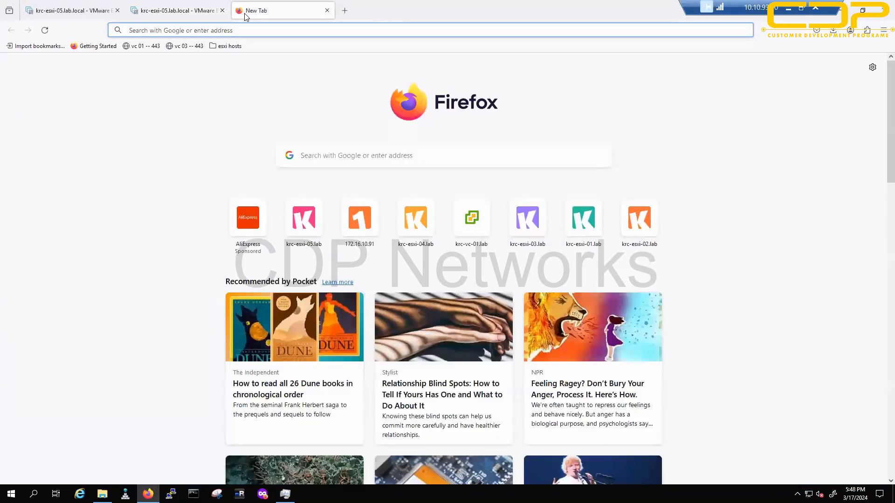
type("vmrc download")
key("Return")
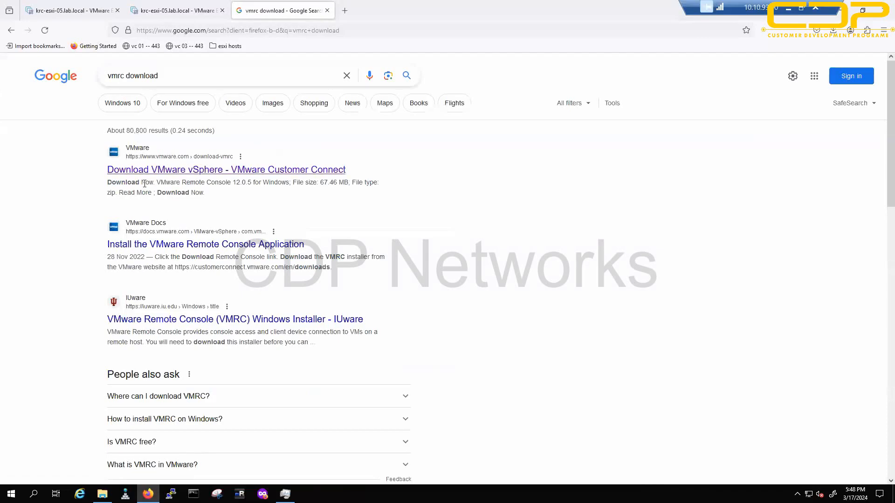
middle_click(176, 174)
left_click(375, 10)
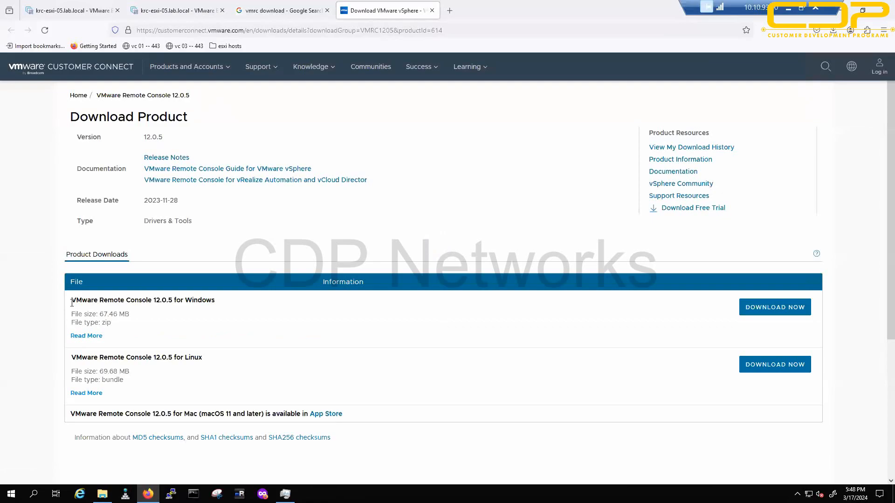
Step: Highlight the Windows, Linux and Mac download entries on the VMRC 12.0.5 page
left_click(91, 336)
left_click_drag(236, 353, 287, 357)
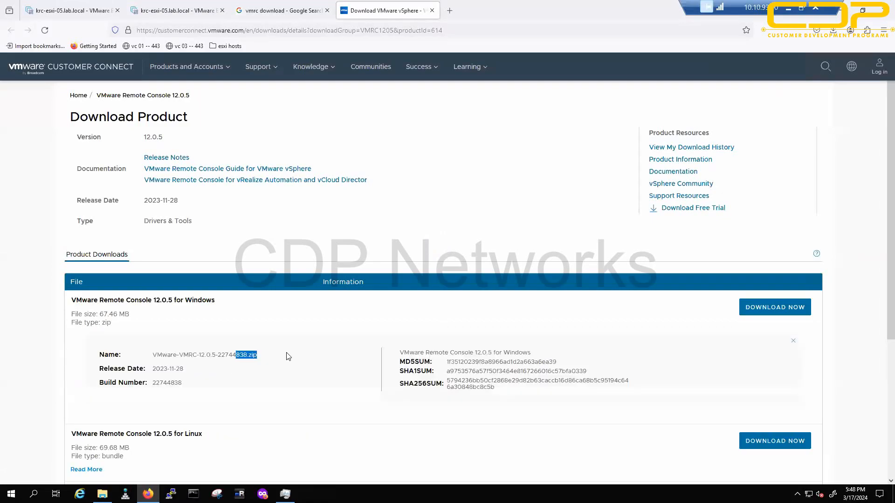
scroll(273, 369, "down", 3)
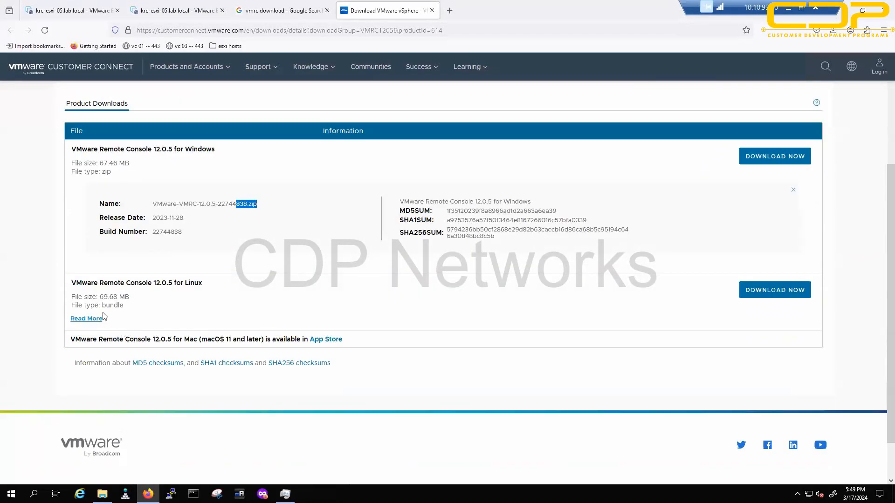
left_click(98, 318)
left_click_drag(277, 337, 322, 337)
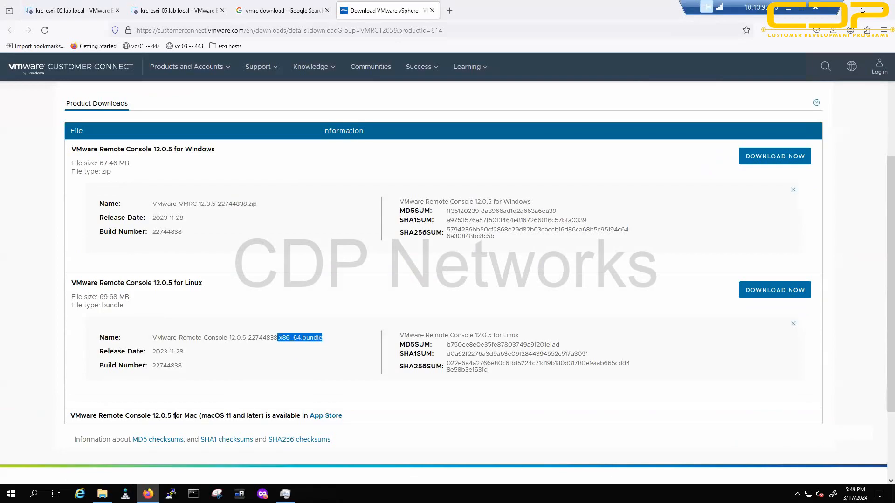
left_click_drag(166, 415, 279, 415)
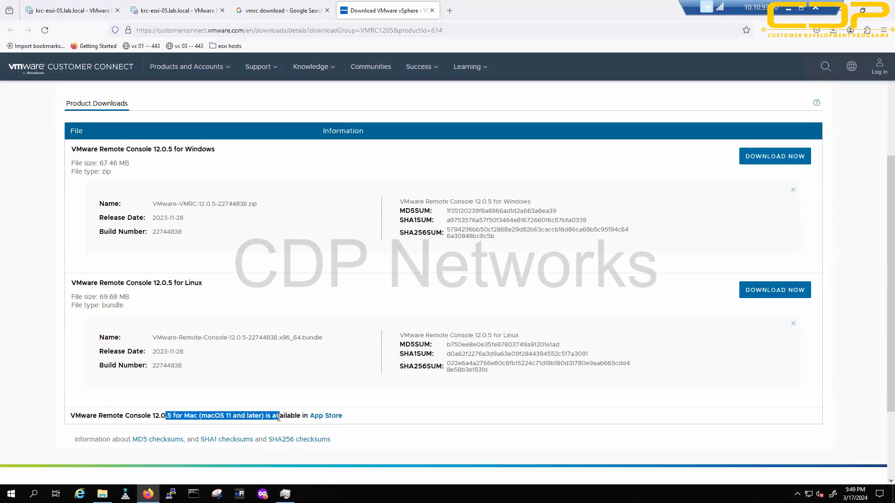
Step: Glance at vm-200, re-mark the Windows, Linux and Mac download lines, and open an admin Command Prompt
left_click(174, 7)
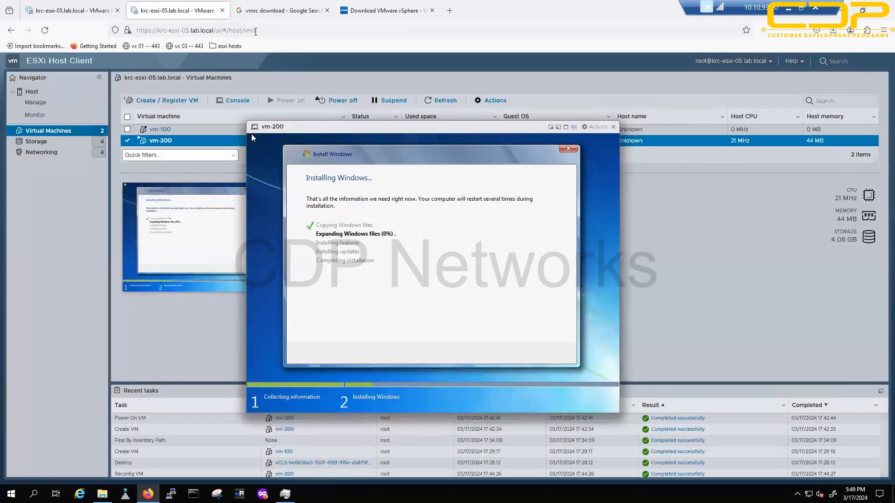
left_click(386, 10)
left_click_drag(138, 283, 206, 284)
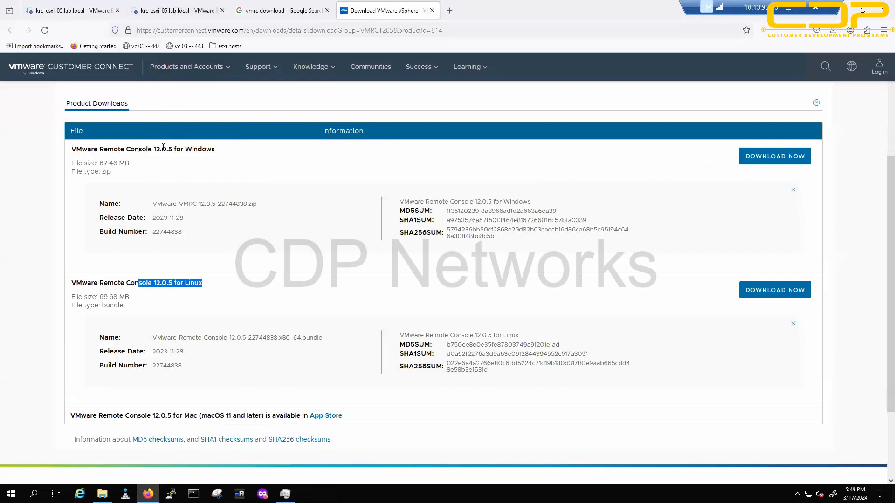
left_click_drag(138, 149, 216, 153)
left_click_drag(168, 204, 264, 211)
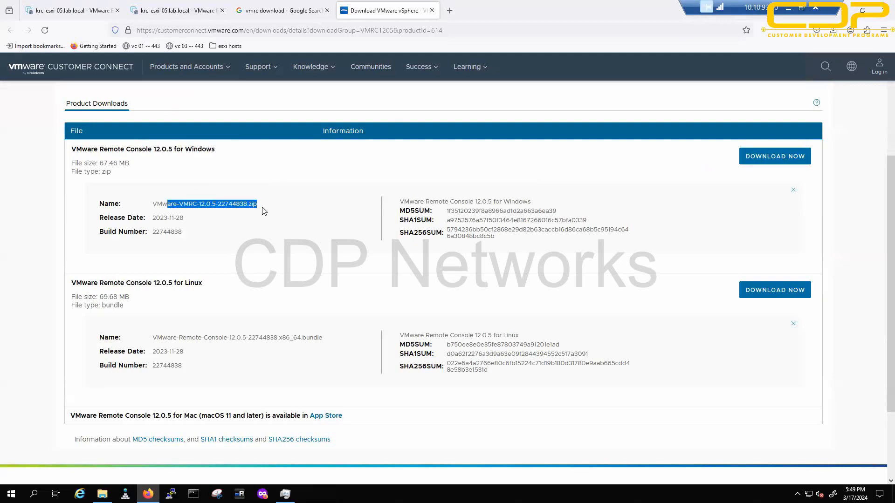
left_click_drag(165, 417, 284, 418)
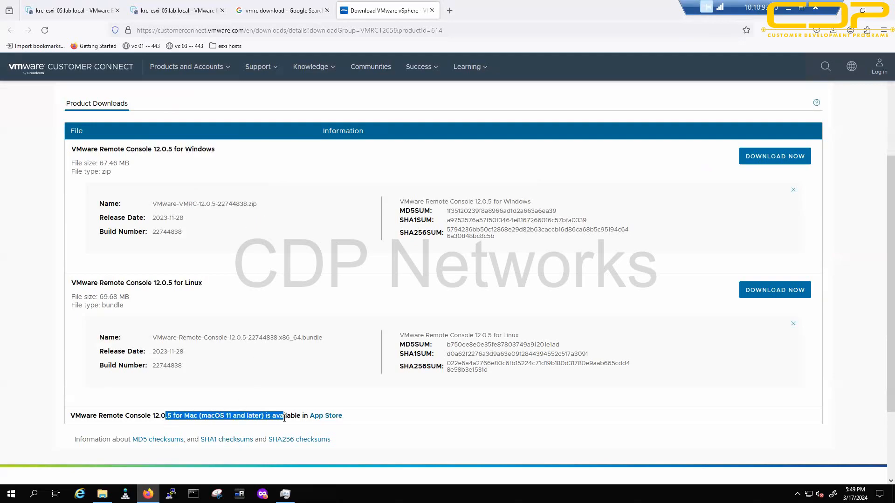
left_click(39, 387)
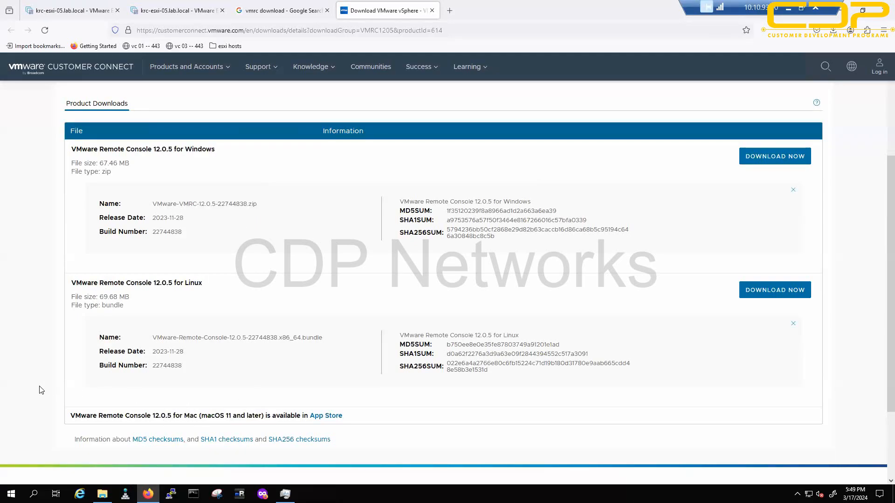
left_click(193, 494)
left_click(49, 294)
Step: Run appwiz.cpl to confirm VMware Remote Console 12.0.3 is installed, then view Downloads in File Explorer
left_click(193, 494)
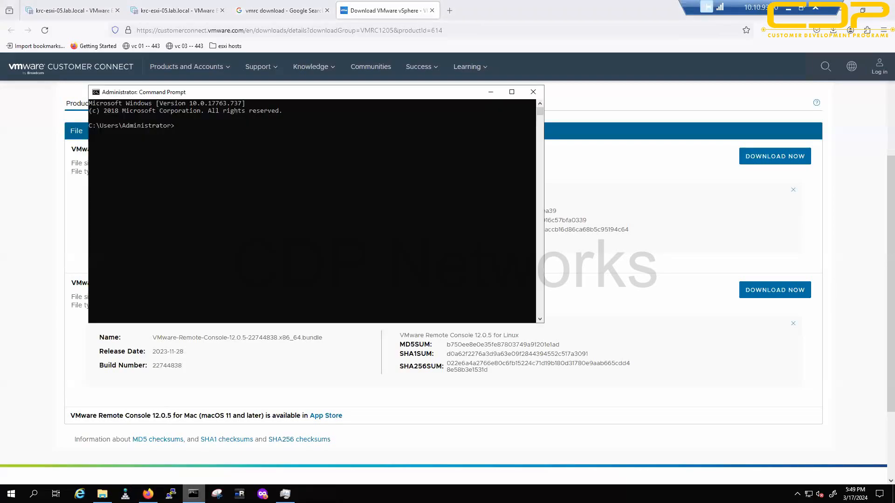
type("appwiz.cpl")
key("Return")
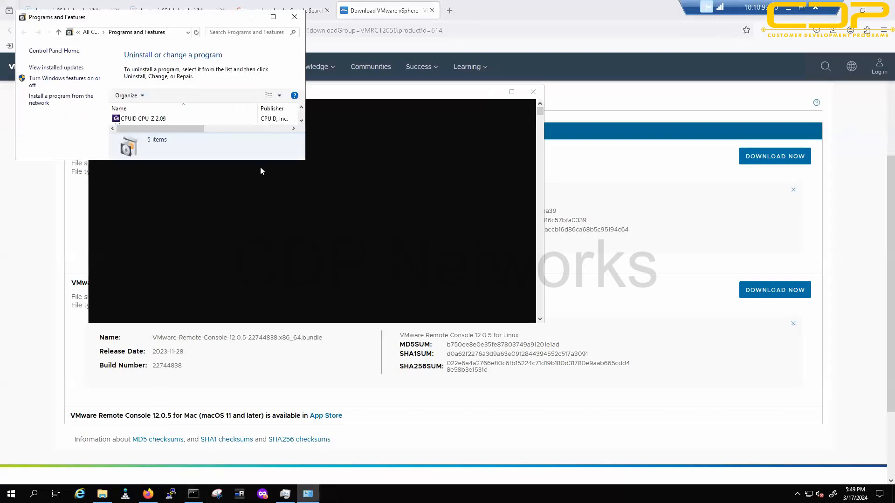
left_click_drag(260, 162, 260, 381)
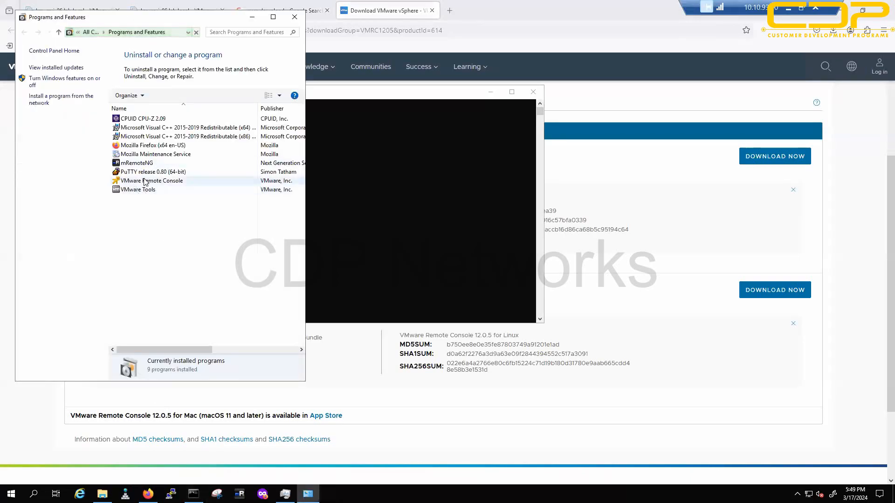
left_click(145, 181)
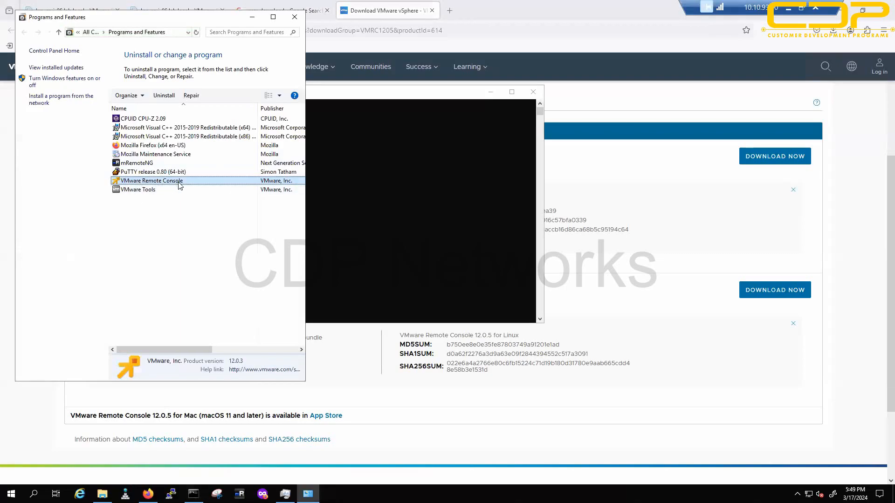
left_click(102, 493)
left_click(240, 187)
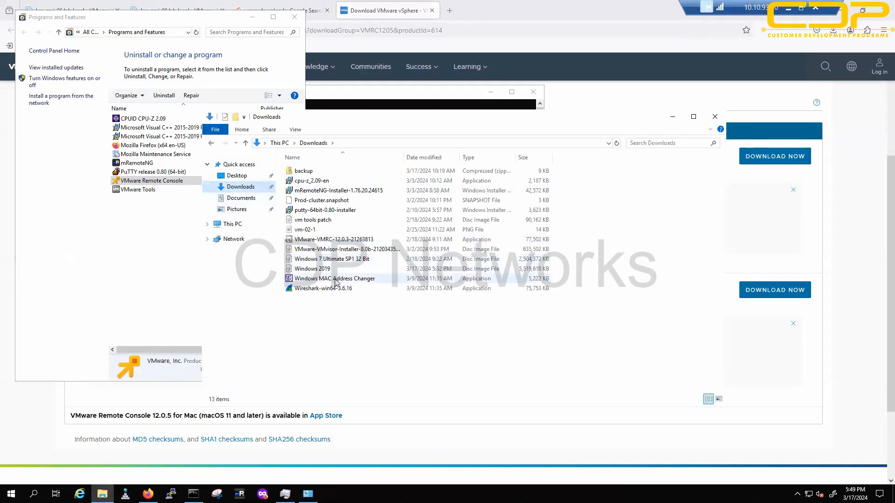
Step: Launch the VMware-VMRC-12.0.3-21263813 installer, go past the welcome page, then cancel and finish
left_click(333, 242)
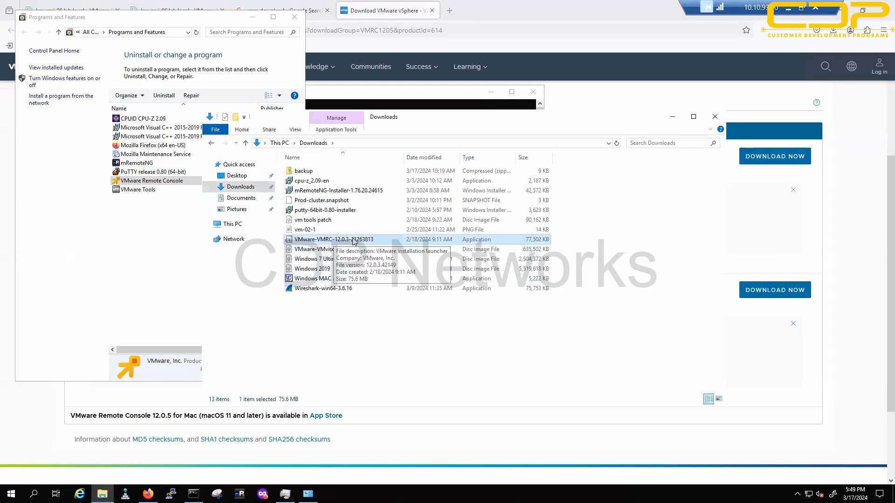
right_click(344, 241)
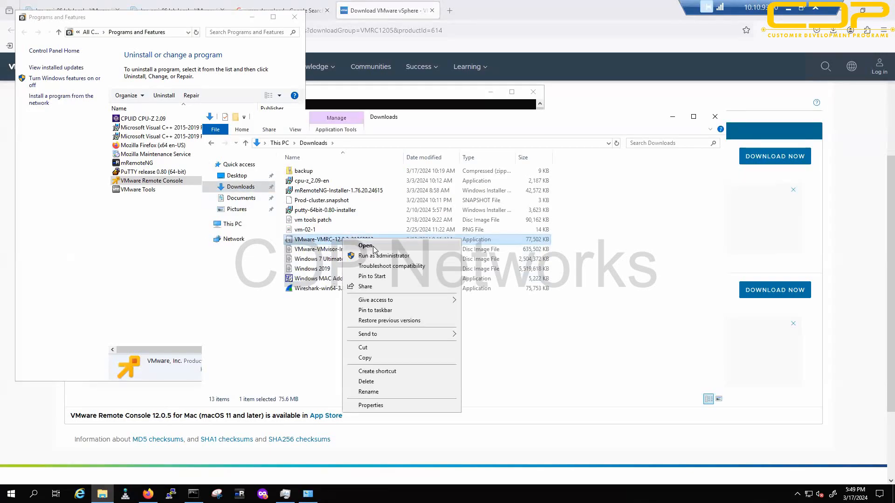
left_click(396, 256)
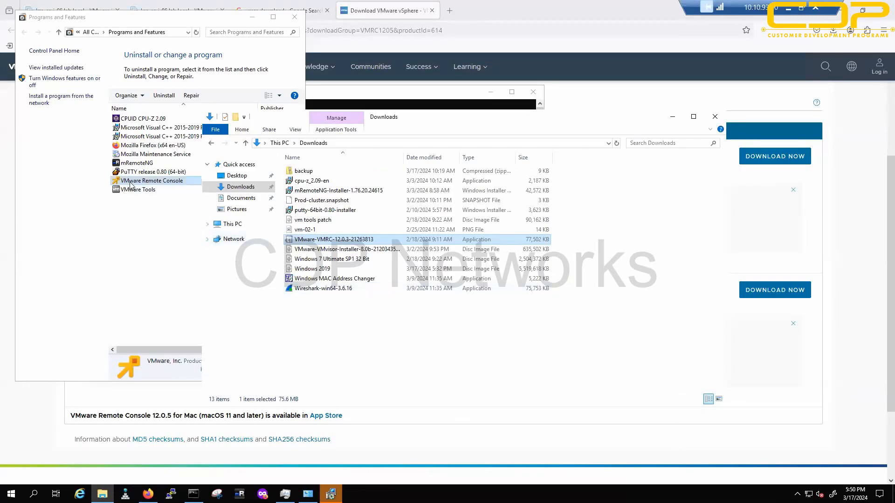
left_click(495, 320)
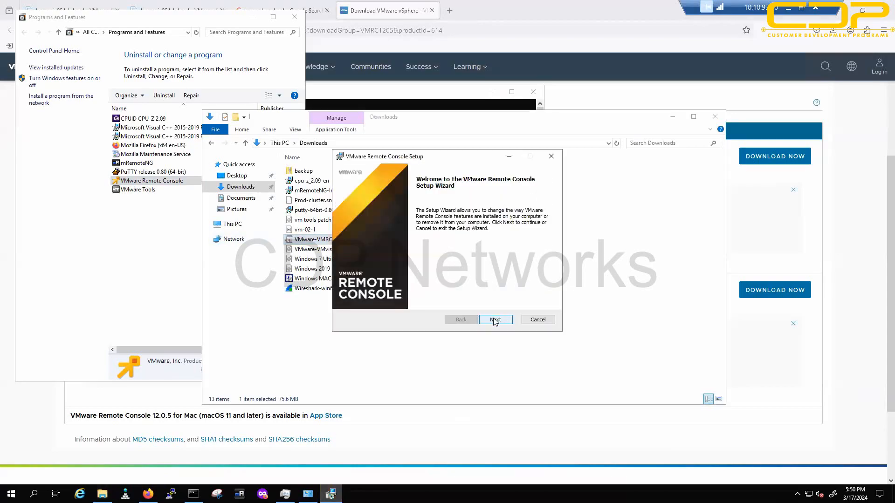
left_click(535, 320)
left_click(438, 264)
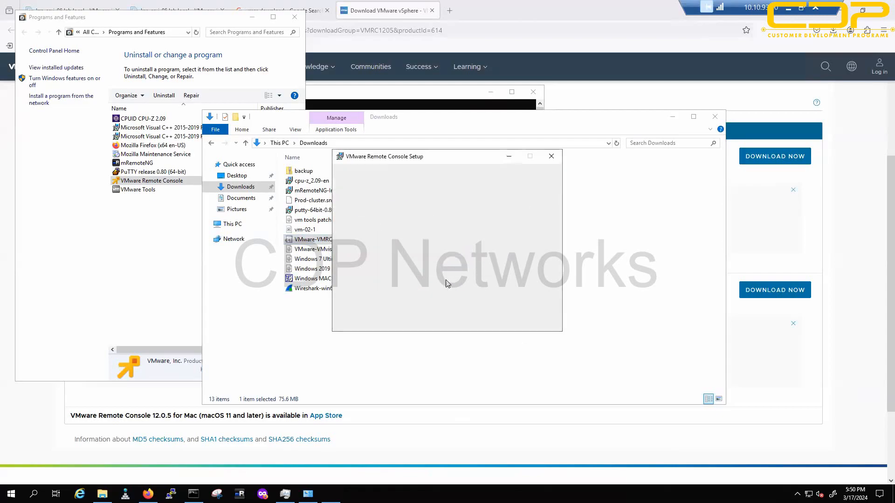
left_click(537, 322)
Step: Minimise Firefox, the Downloads window and the command prompt to clear the desktop
left_click(442, 368)
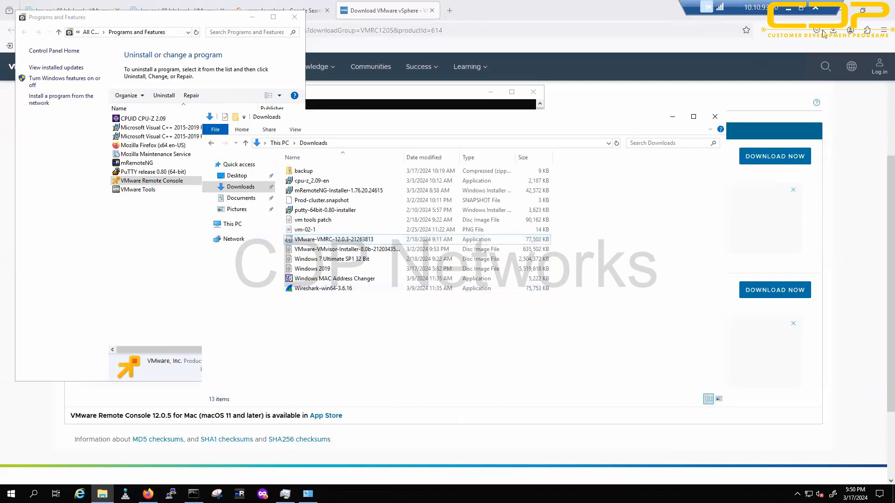
left_click(835, 11)
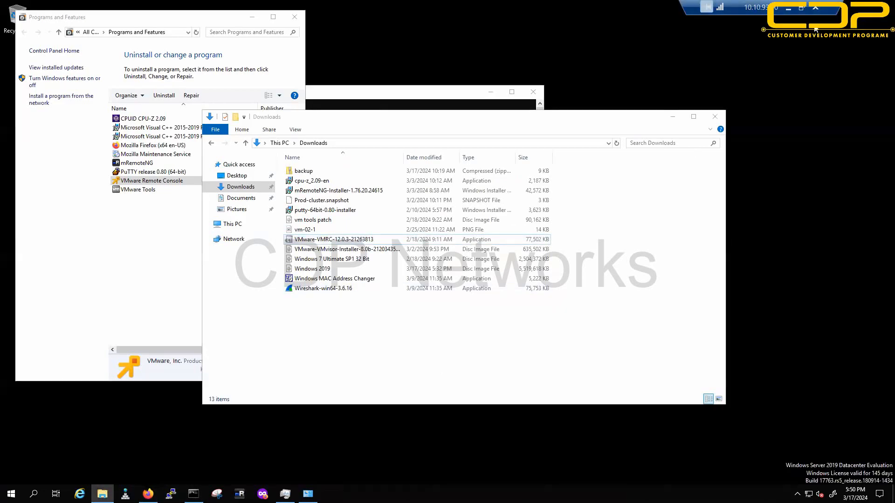
left_click(672, 117)
left_click(491, 92)
Step: Minimise Programs and Features, sketch a box labelled vm and a tall rectangle with connecting lines
left_click(251, 17)
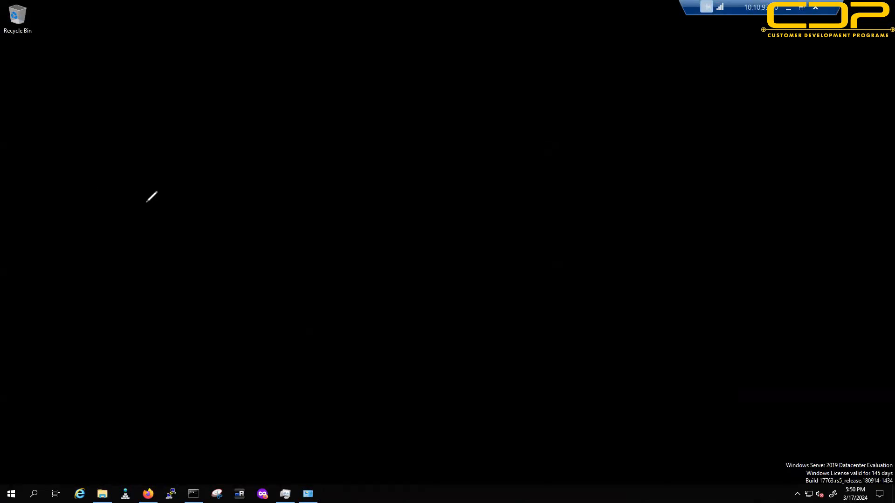
mouse_move(283, 144)
left_mouse_down()
mouse_move(254, 152)
mouse_move(283, 143)
left_mouse_up()
mouse_move(321, 123)
left_mouse_down()
mouse_move(352, 118)
mouse_move(328, 140)
left_mouse_up()
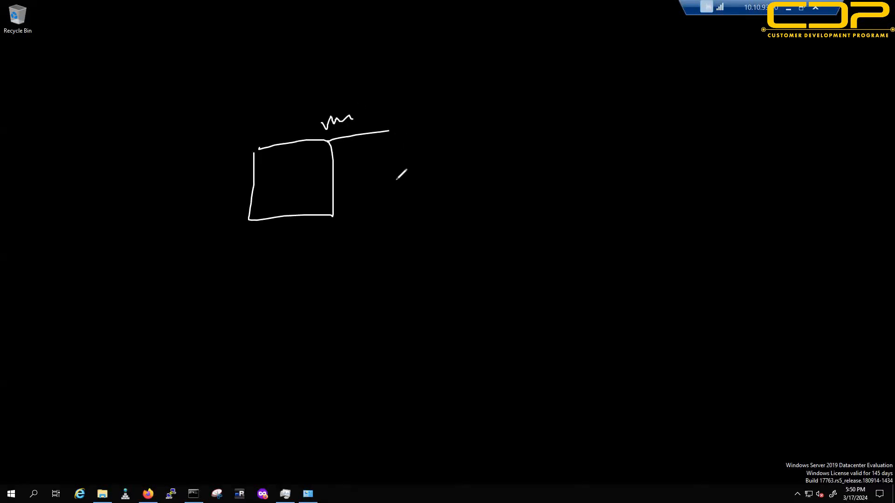
mouse_move(760, 222)
left_mouse_down()
mouse_move(771, 428)
mouse_move(834, 358)
mouse_move(760, 184)
mouse_move(765, 218)
left_mouse_up()
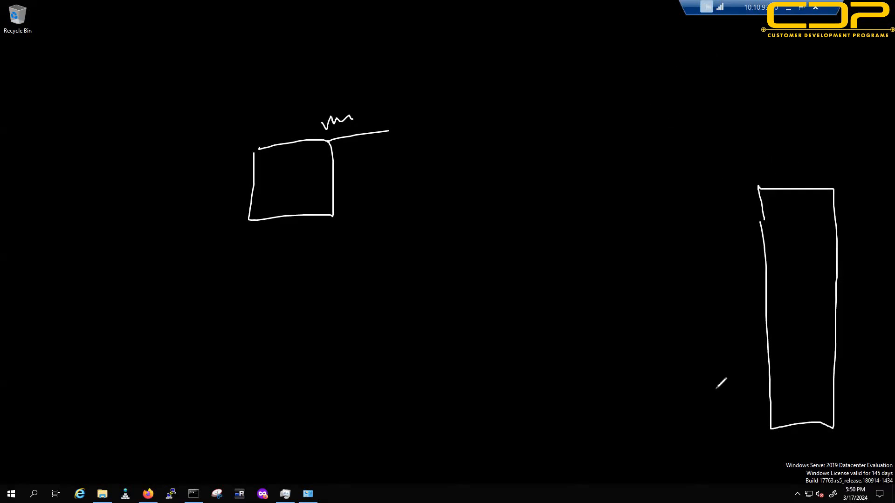
mouse_move(698, 386)
left_mouse_down()
mouse_move(739, 352)
mouse_move(767, 343)
mouse_move(757, 359)
mouse_move(763, 345)
mouse_move(767, 360)
left_mouse_up()
left_click_drag(770, 361, 778, 355)
Step: Write 'Control' beside the vm box and briefly check the ESXi Host Client
left_click_drag(357, 162, 361, 177)
mouse_move(367, 166)
left_mouse_down()
mouse_move(388, 162)
mouse_move(383, 176)
mouse_move(395, 173)
left_mouse_up()
left_click_drag(405, 160, 418, 174)
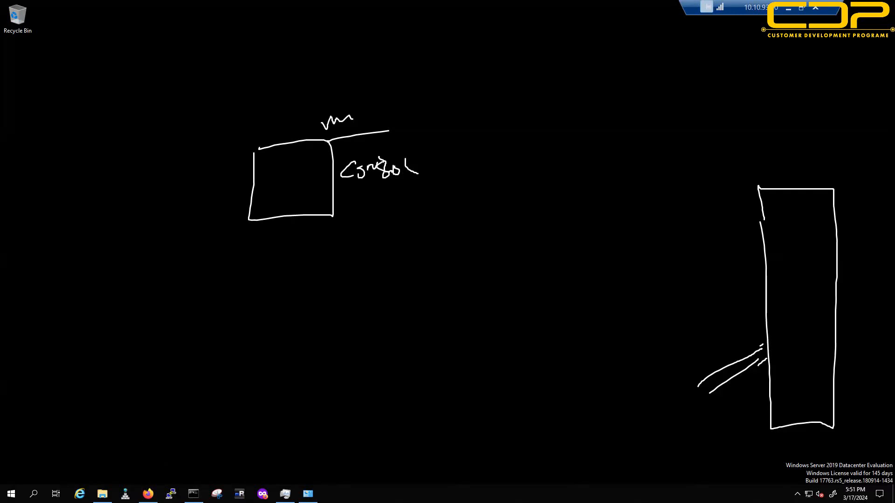
key("Escape")
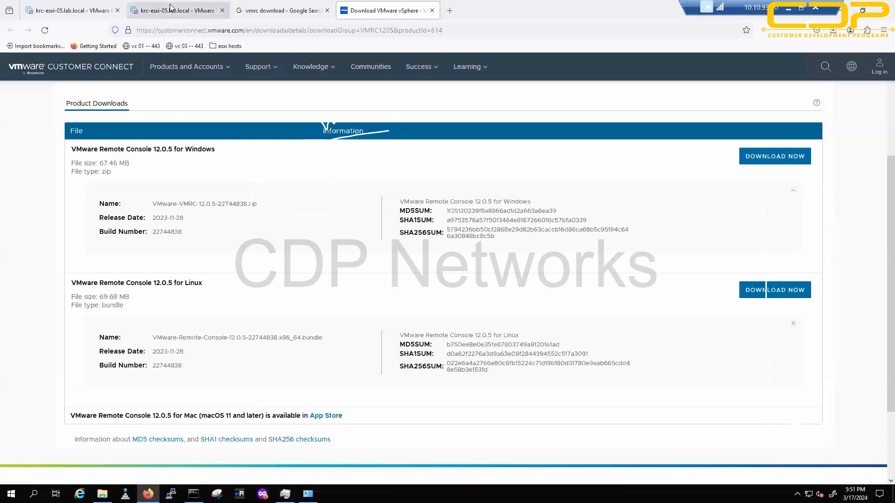
left_click(171, 10)
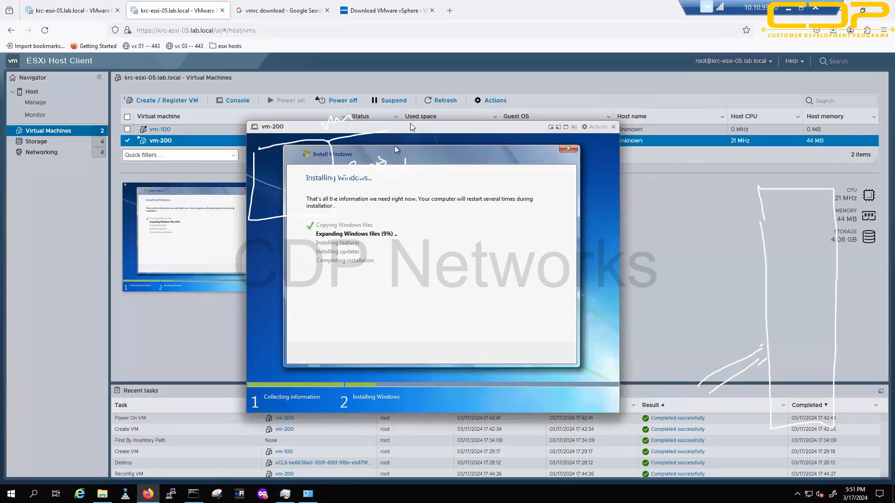
left_click(148, 494)
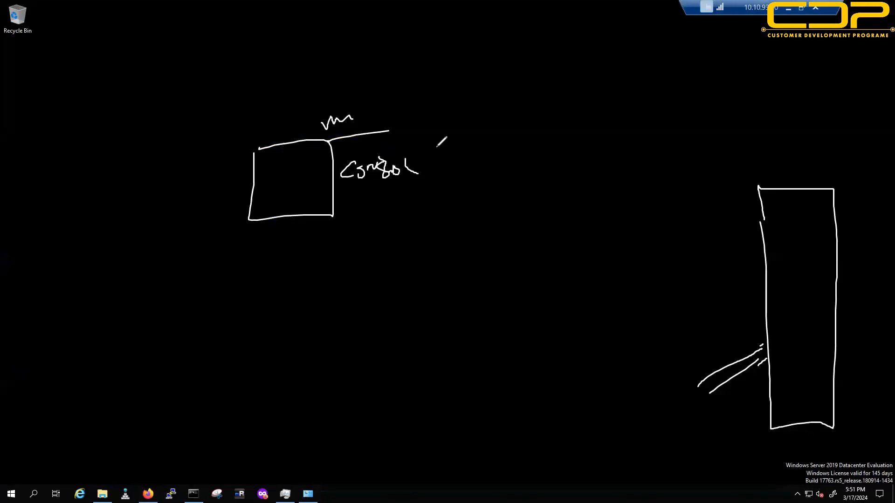
Step: Write and underline VmRC, then draw a large box beneath it
left_click_drag(274, 269, 292, 265)
left_click_drag(303, 286, 353, 276)
left_click_drag(372, 245, 382, 274)
left_click_drag(266, 320, 465, 284)
left_click_drag(384, 273, 382, 276)
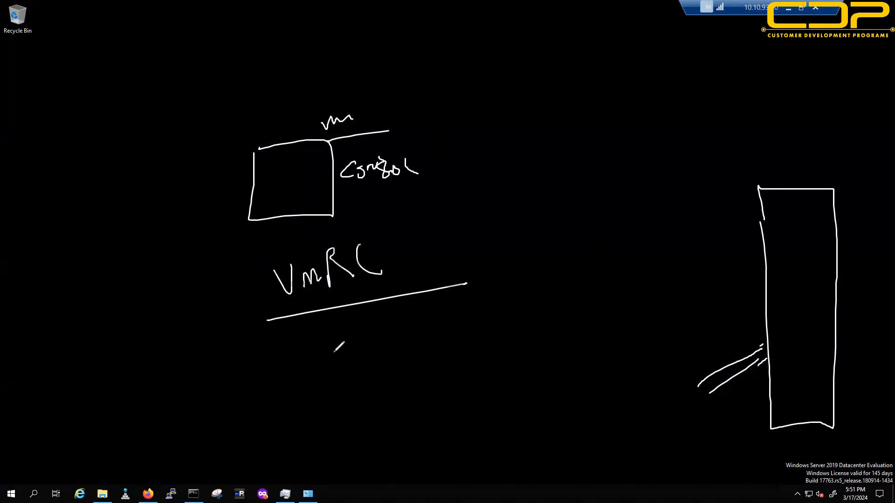
mouse_move(342, 331)
left_mouse_down()
mouse_move(354, 501)
mouse_move(536, 502)
mouse_move(527, 305)
mouse_move(431, 297)
mouse_move(347, 315)
mouse_move(346, 329)
left_mouse_up()
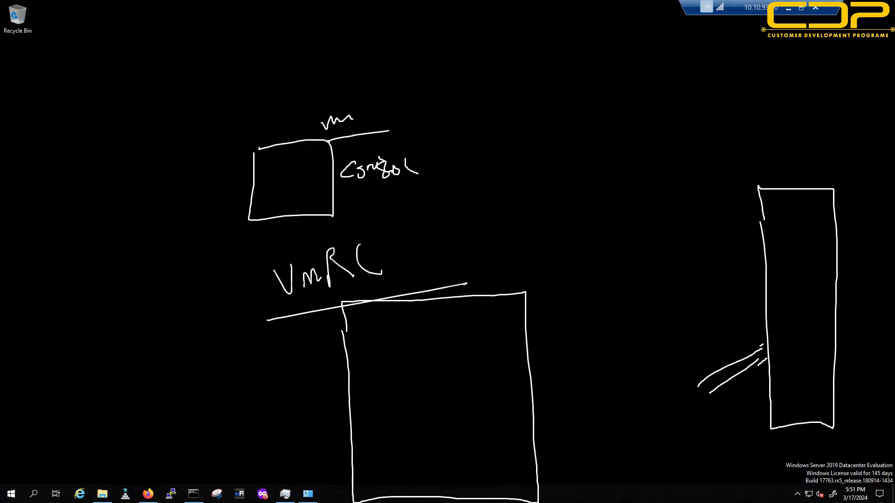
Step: Launch vm-200 in Remote Console from the host client, always allowing vmrc links
left_click(148, 494)
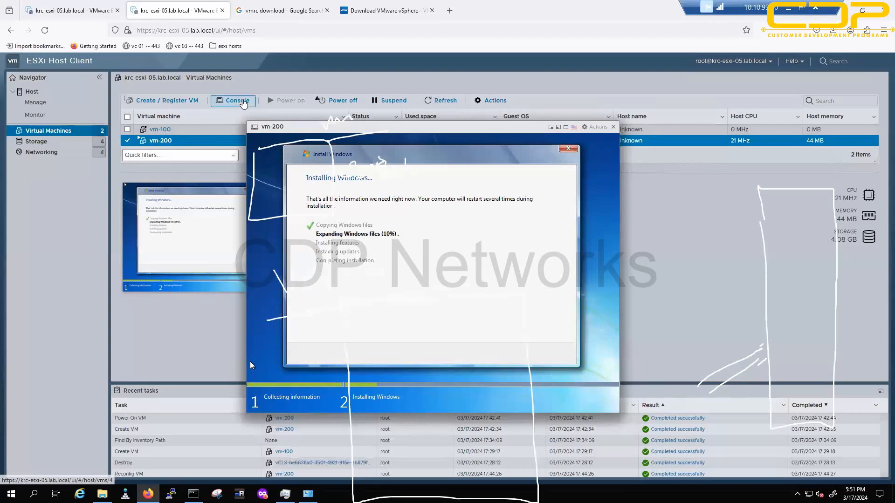
left_click(235, 101)
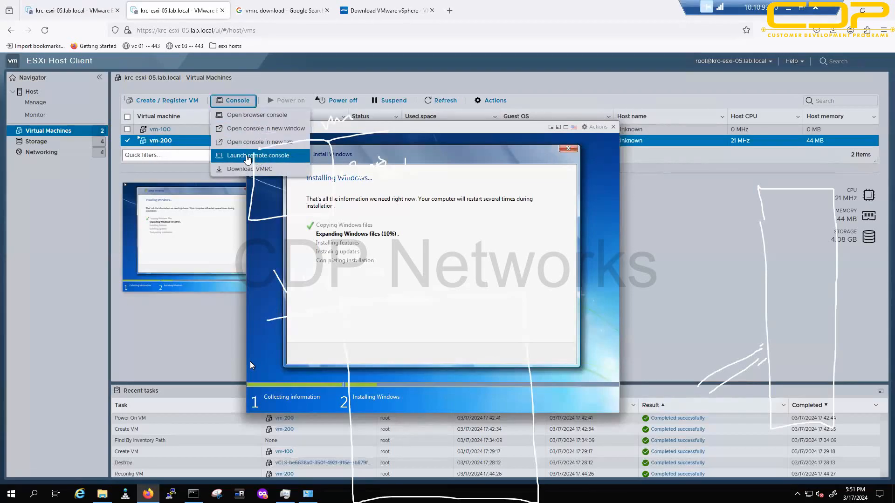
left_click(296, 158)
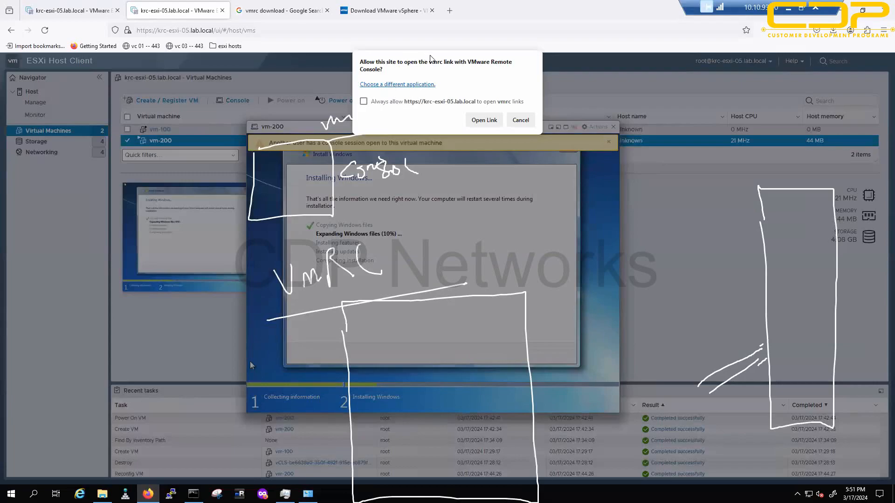
left_click(390, 103)
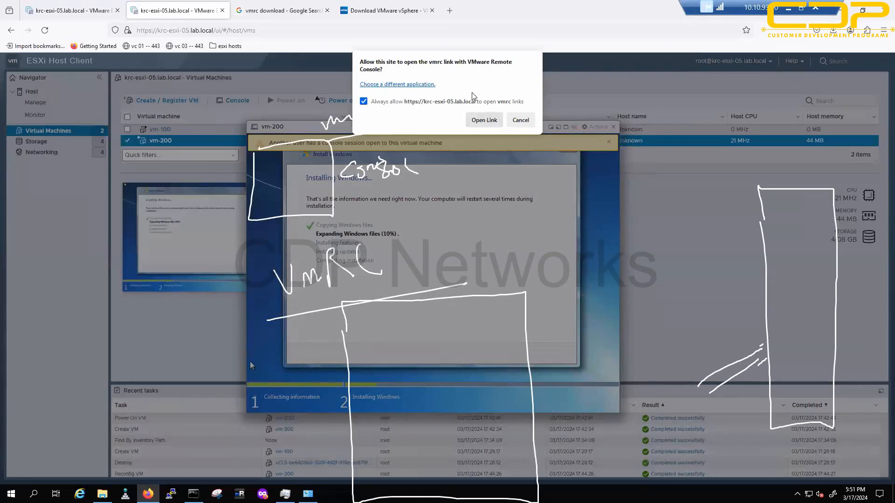
left_click(485, 119)
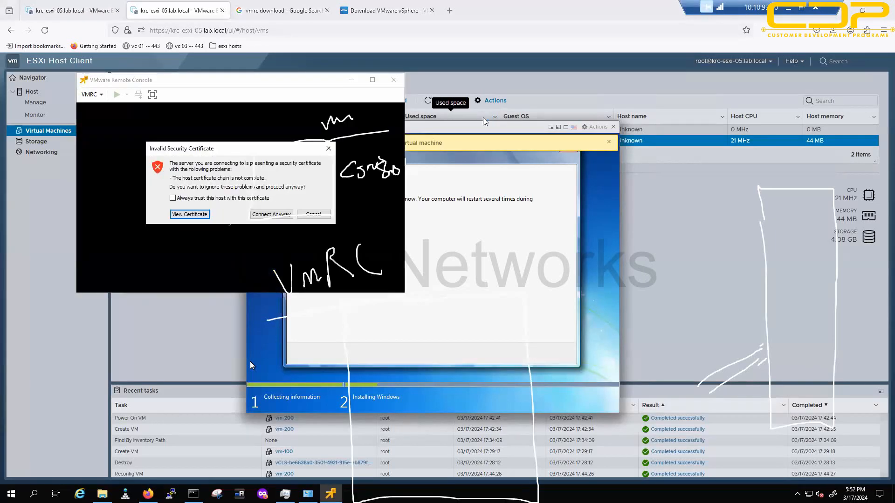
Step: Always trust the host's certificate, postpone the update, and connect to vm-200
left_click(271, 214)
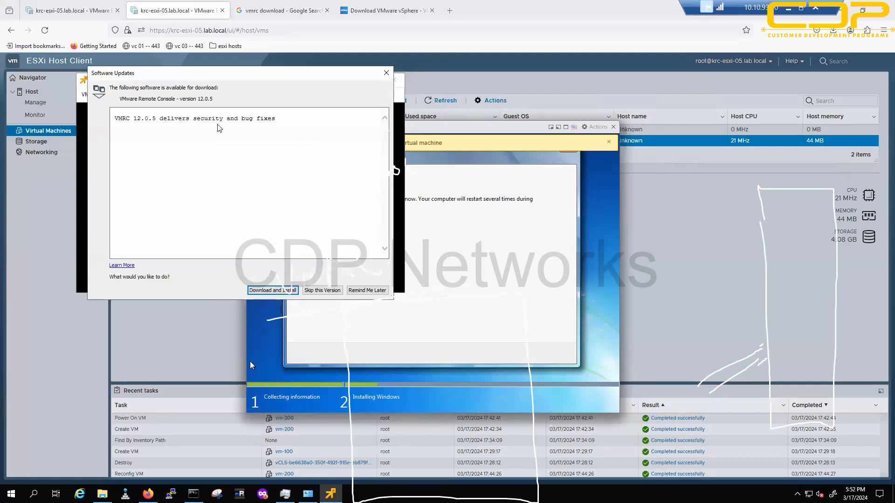
left_click(209, 198)
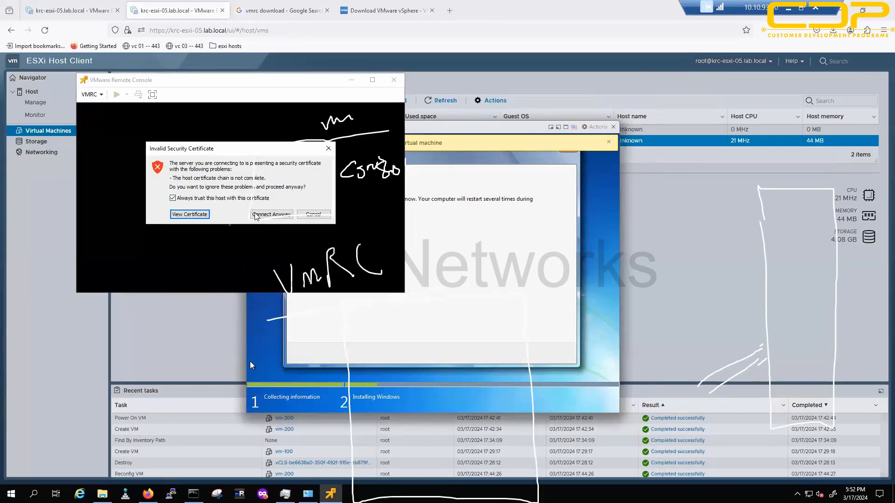
left_click(270, 213)
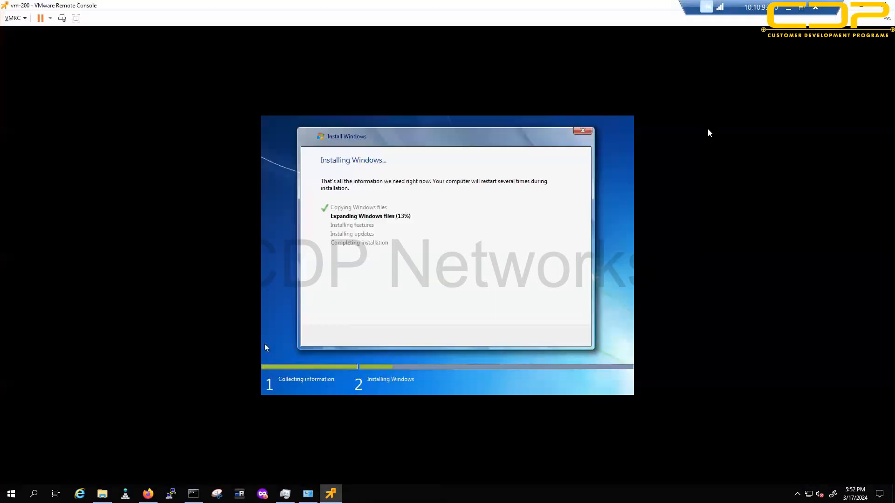
Step: Place the Remote Console window on the right and the browser console on the left
double_click(257, 80)
left_click(862, 8)
left_click_drag(323, 93, 687, 138)
left_click_drag(309, 135, 130, 144)
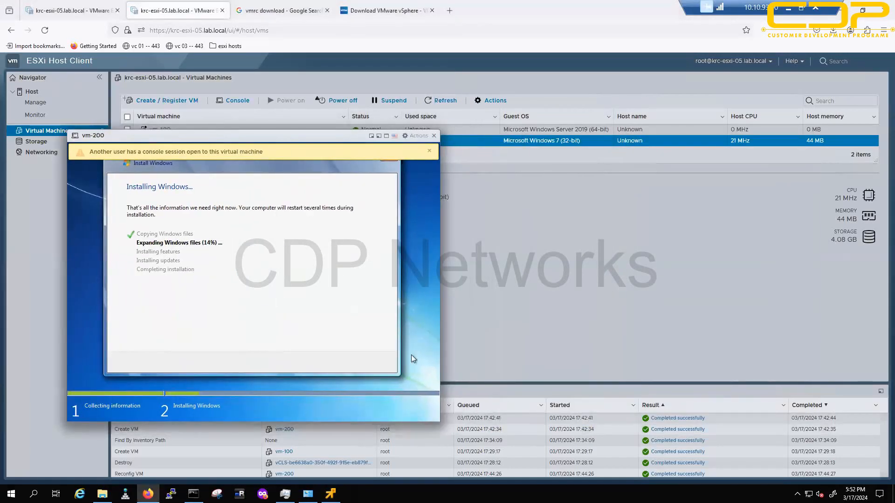
left_click(331, 493)
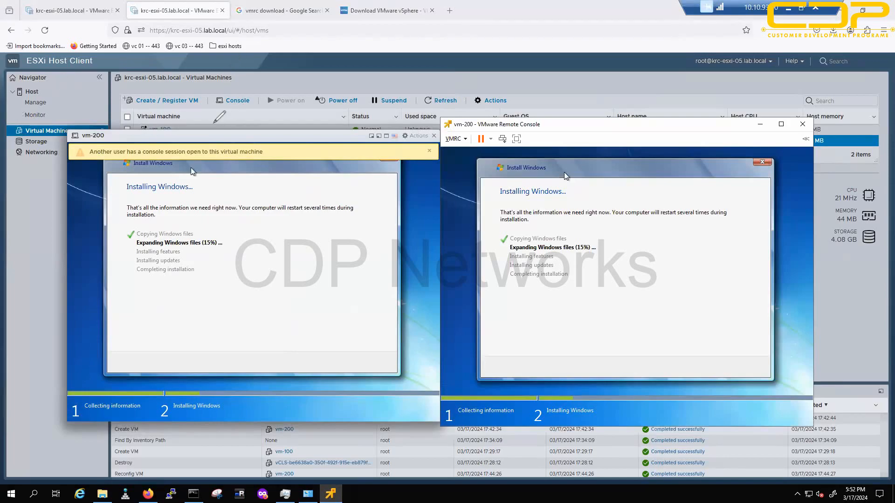
left_click_drag(210, 114, 231, 119)
mouse_move(236, 121)
left_mouse_down()
mouse_move(239, 138)
mouse_move(243, 115)
left_mouse_up()
left_click_drag(244, 126, 260, 137)
mouse_move(607, 108)
left_mouse_down()
mouse_move(624, 138)
mouse_move(655, 116)
mouse_move(683, 139)
mouse_move(712, 126)
left_mouse_up()
left_click_drag(723, 94, 728, 117)
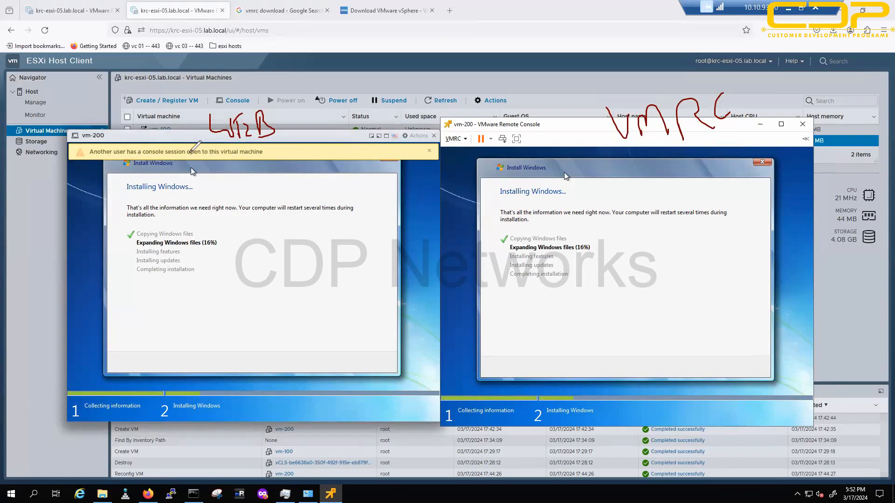
left_click_drag(297, 72, 282, 91)
left_click_drag(282, 84, 299, 93)
mouse_move(680, 45)
left_mouse_down()
mouse_move(670, 77)
mouse_move(683, 69)
left_mouse_up()
left_click_drag(635, 93, 736, 73)
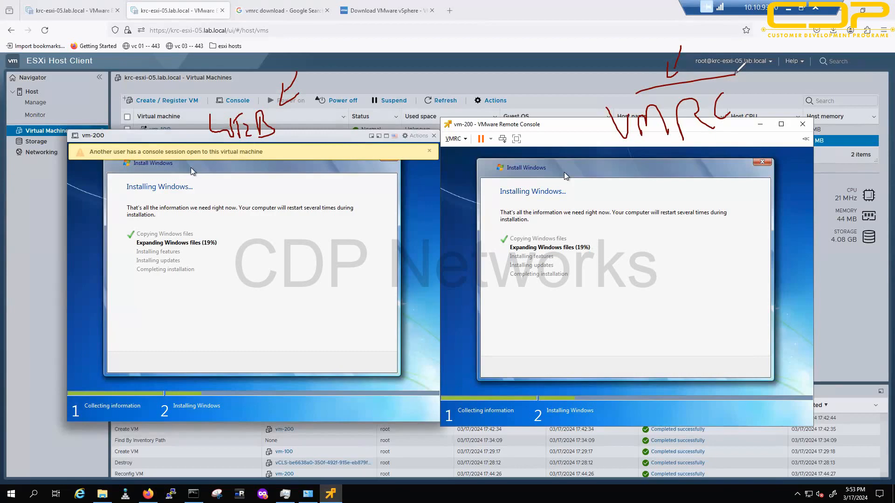
mouse_move(474, 136)
left_mouse_down()
mouse_move(513, 139)
mouse_move(475, 134)
left_mouse_up()
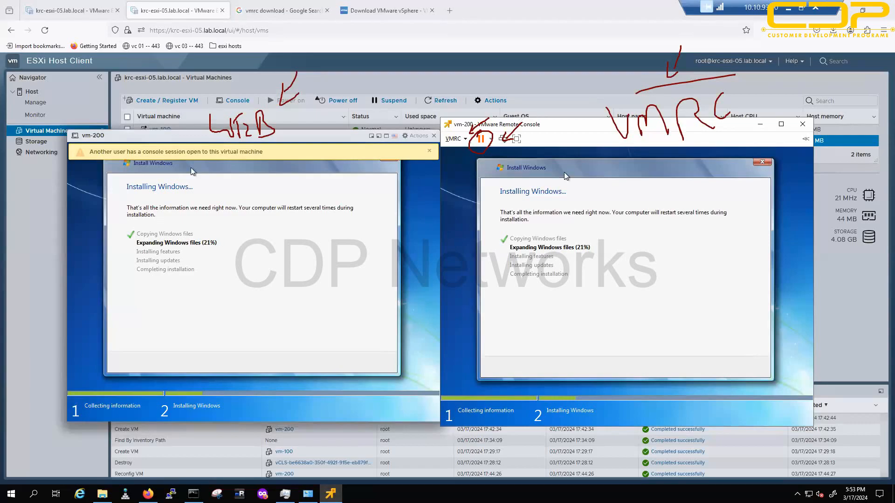
key("Escape")
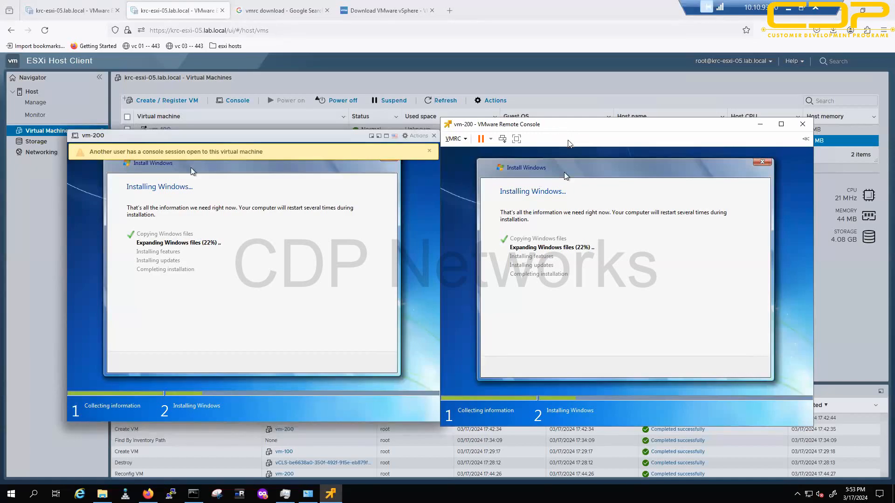
Step: Close vm-200's remote console window and move its browser console to the right
left_click(803, 124)
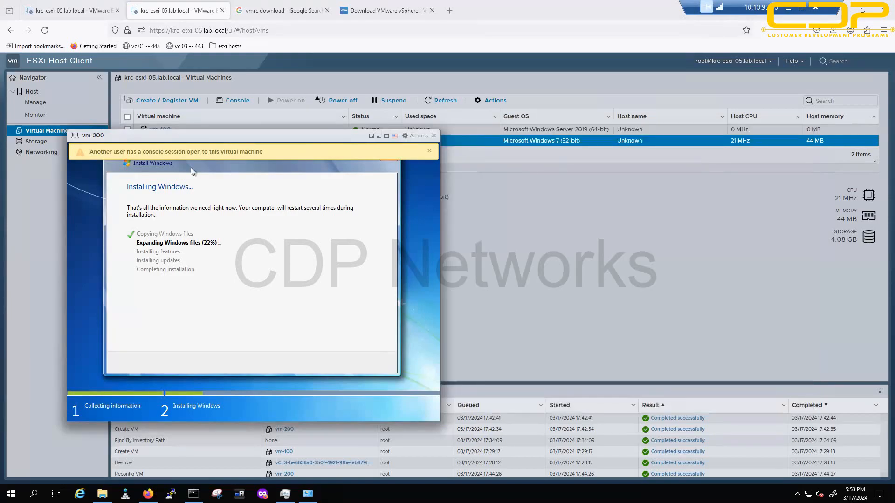
left_click_drag(258, 135, 595, 148)
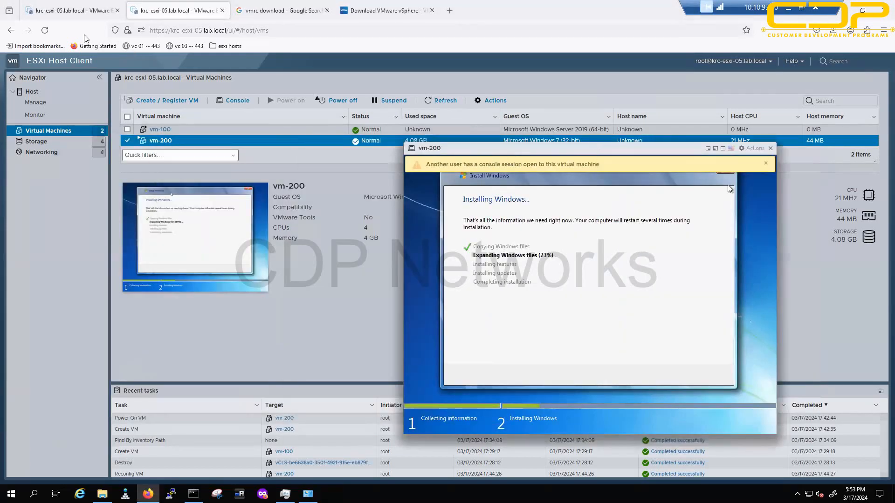
left_click(77, 10)
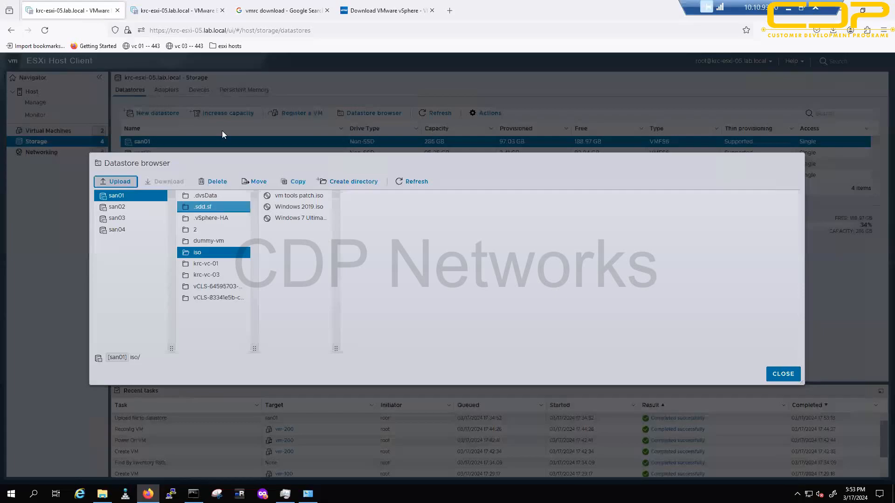
left_click(158, 9)
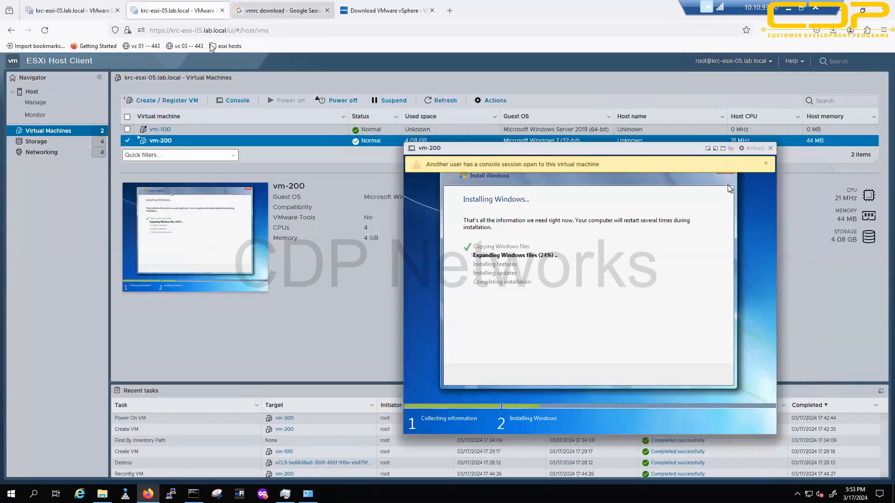
Step: Duplicate the ESXi Host Client tab and close the vmrc search and VMware vSphere download tabs
right_click(185, 12)
left_click(236, 79)
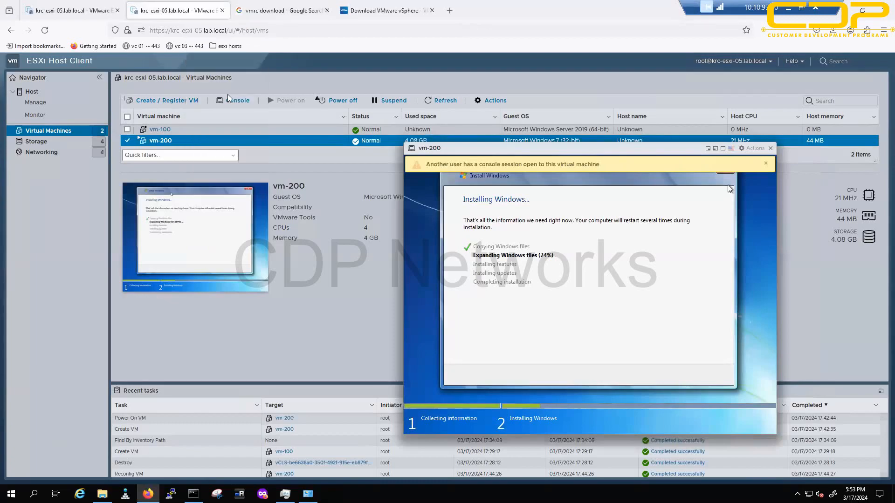
middle_click(373, 15)
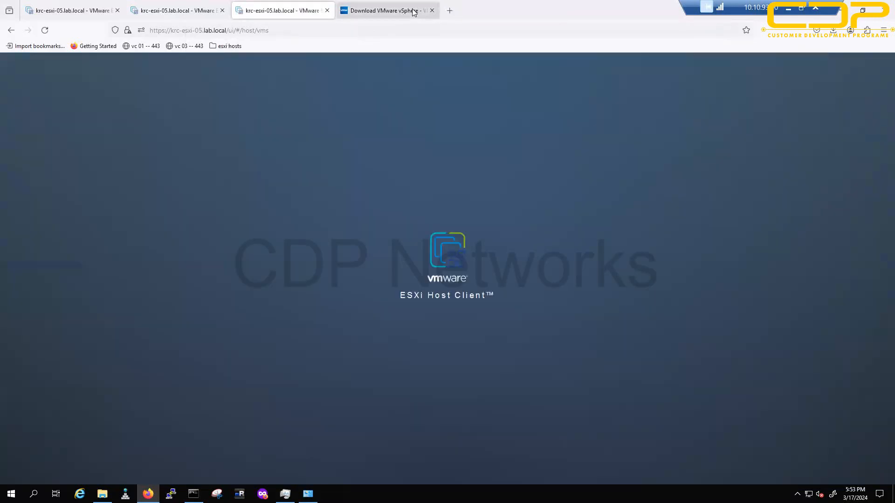
middle_click(382, 10)
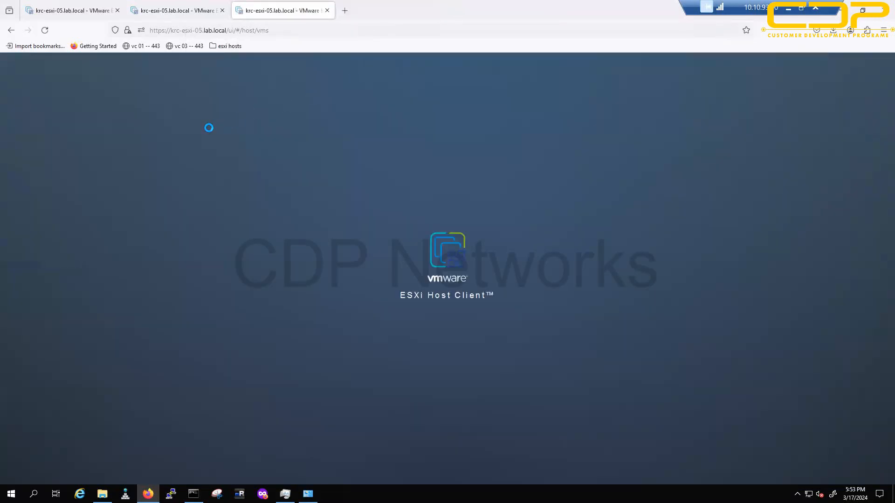
left_click(180, 10)
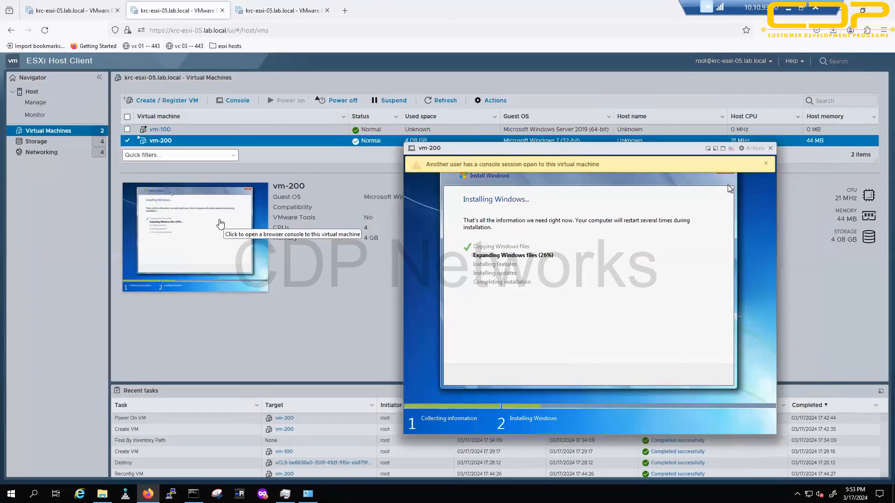
Step: In the duplicated host client tab, power on vm-100 and launch its remote console
left_click(256, 5)
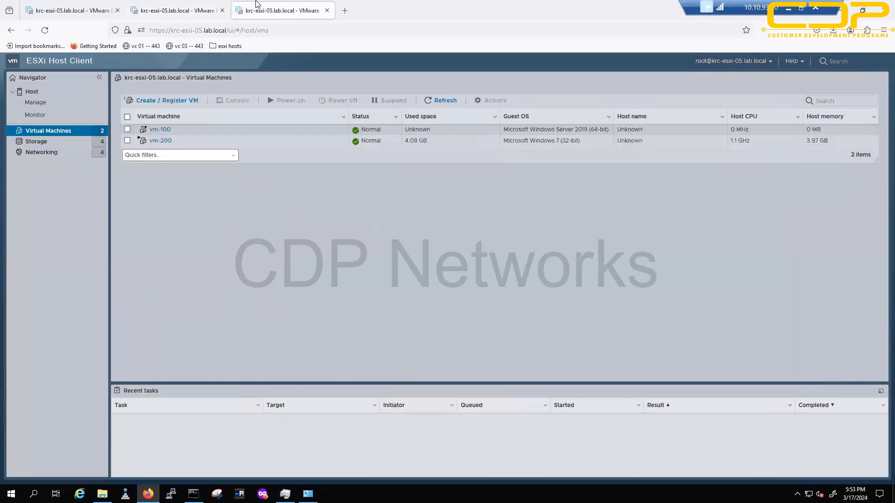
left_click(194, 130)
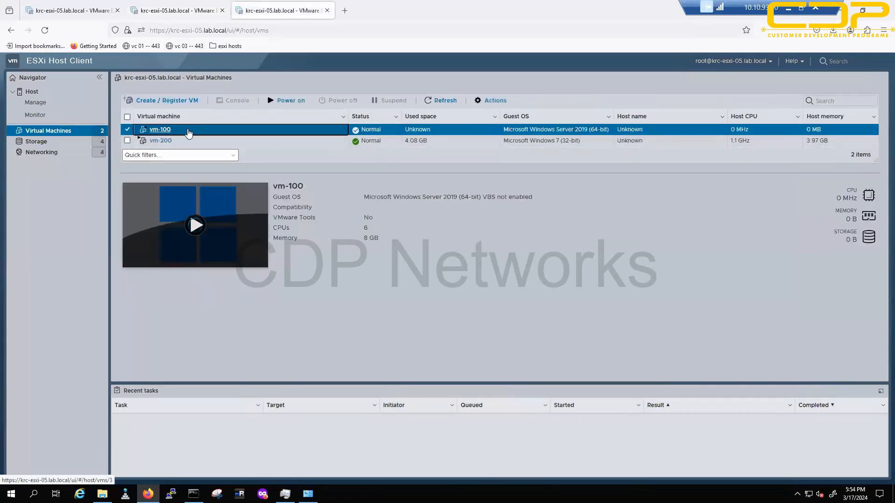
left_click(289, 101)
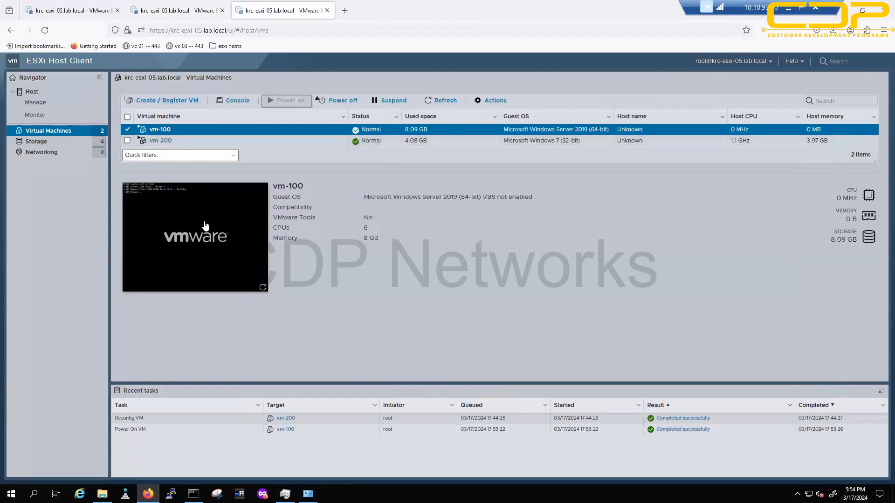
left_click(228, 103)
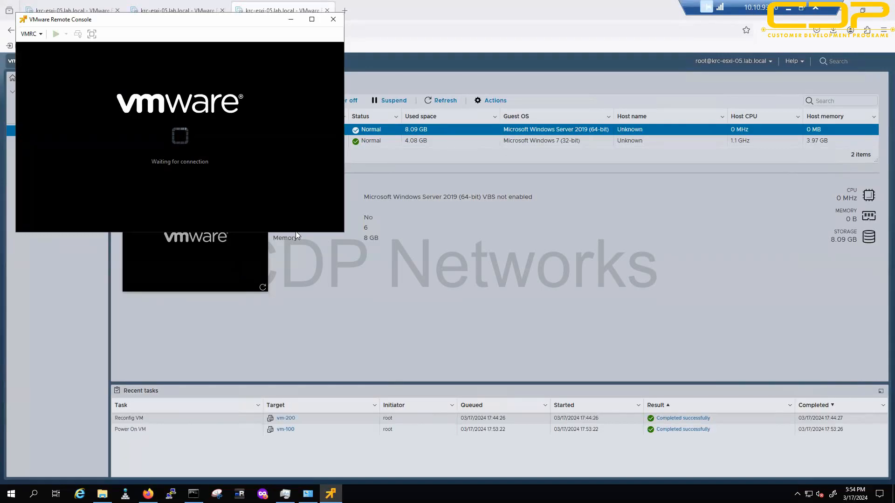
Step: Find the Windows 2019 image in Downloads sorted by date modified, then return to vm-100's console
left_click_drag(217, 20, 496, 50)
left_click(102, 494)
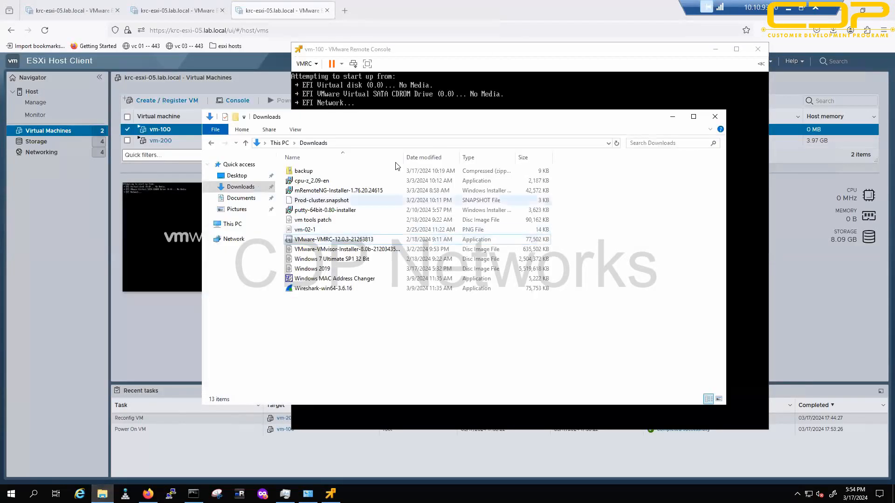
left_click(424, 157)
left_click(317, 171)
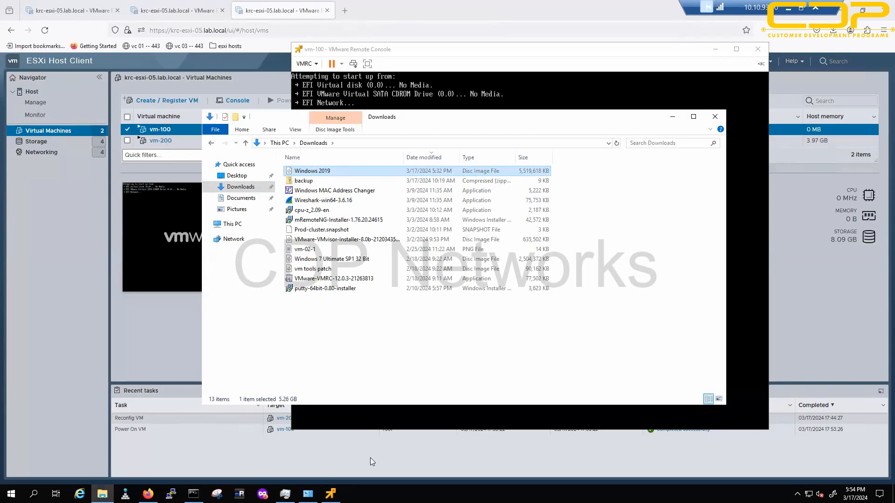
left_click(490, 56)
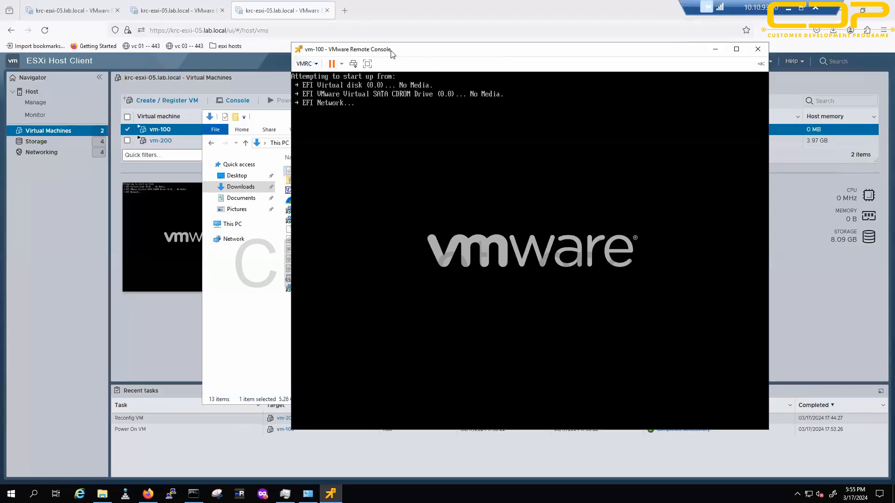
Step: Point vm-100's CD/DVD drive 1 at the local-client Windows 2019 ISO file in Downloads
left_click(313, 66)
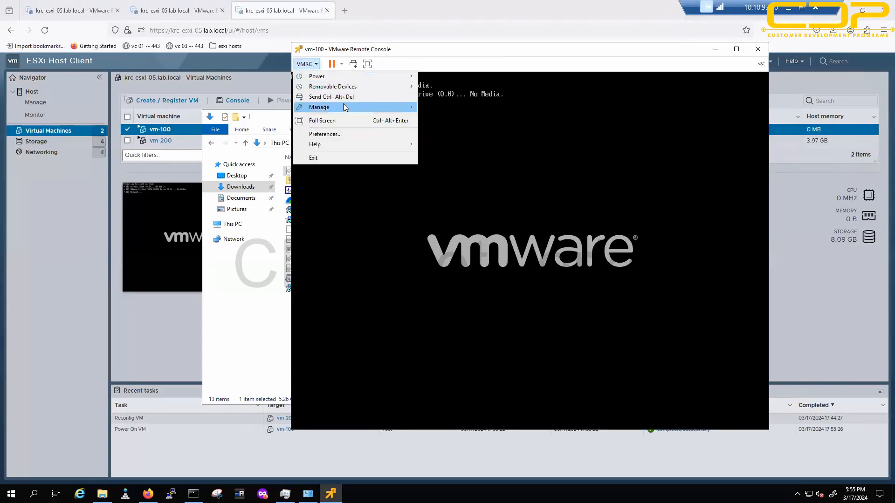
mouse_move(325, 108)
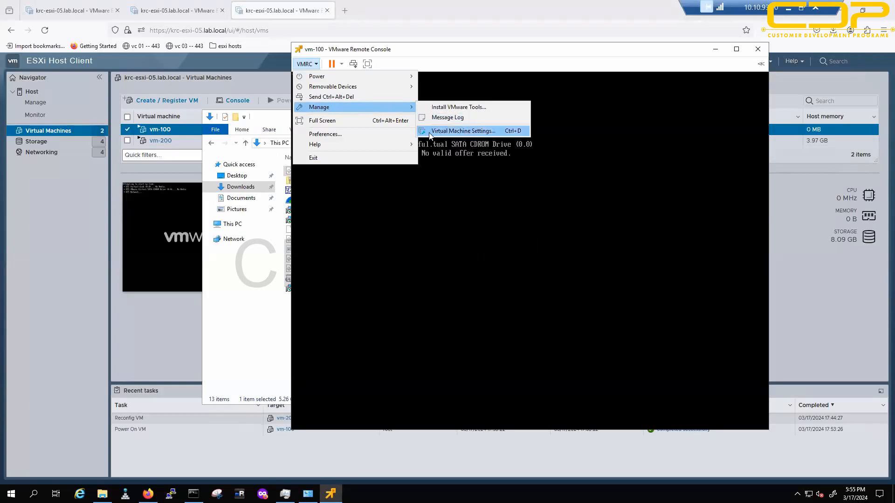
left_click(485, 133)
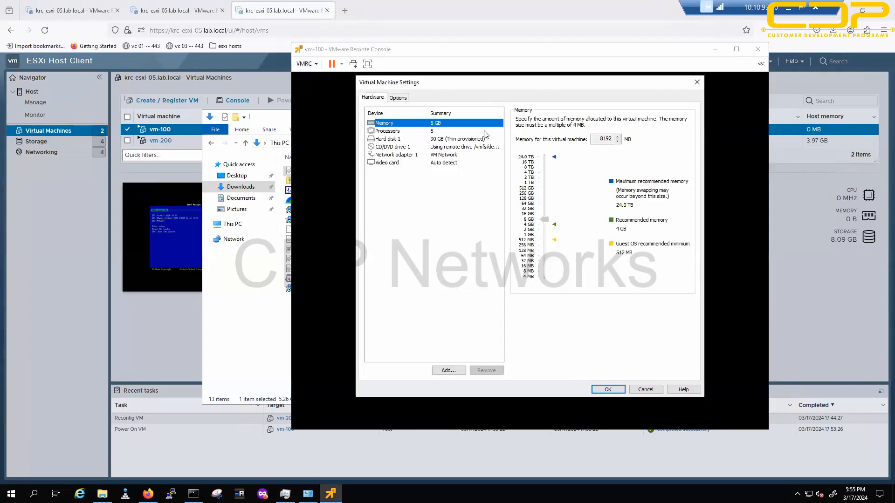
left_click(400, 148)
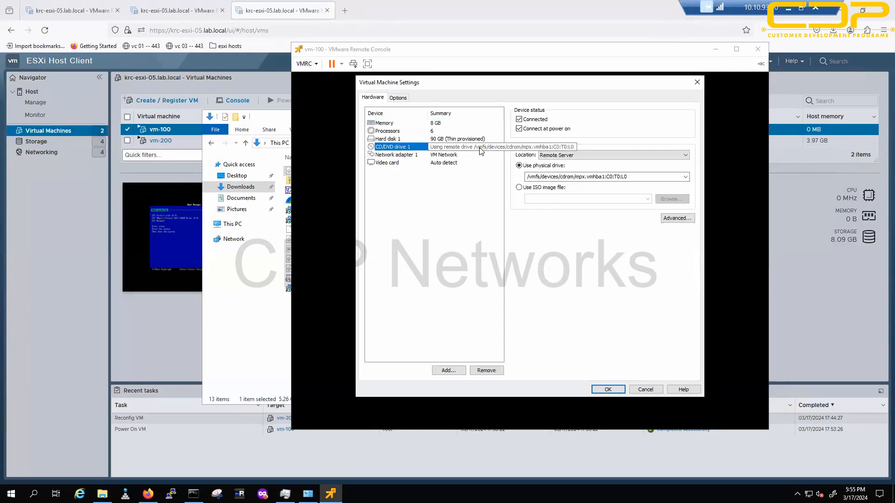
left_click(573, 157)
left_click(566, 169)
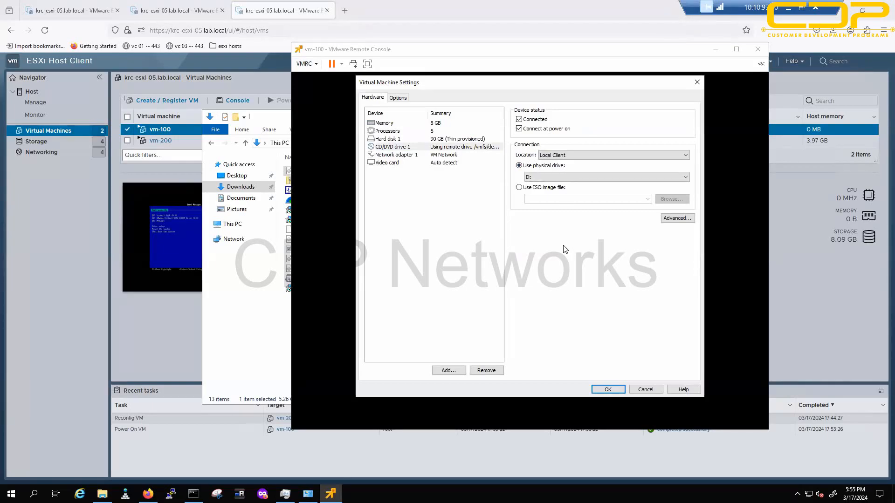
left_click(535, 191)
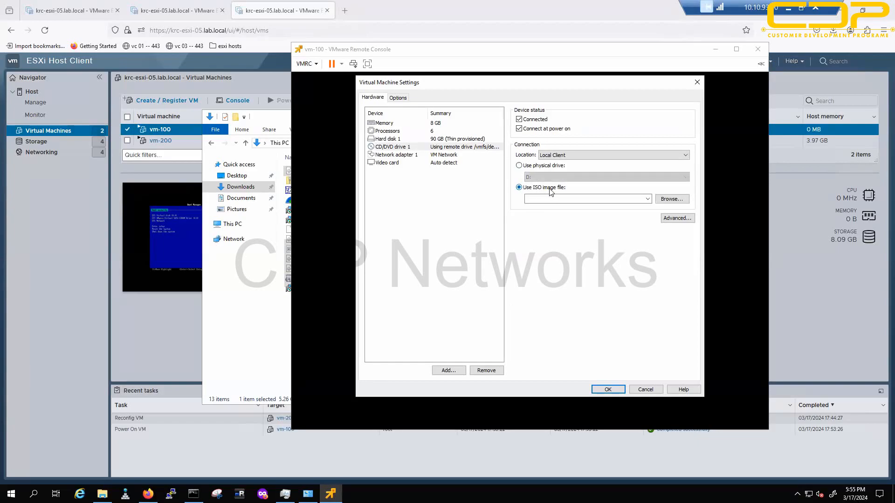
left_click(667, 200)
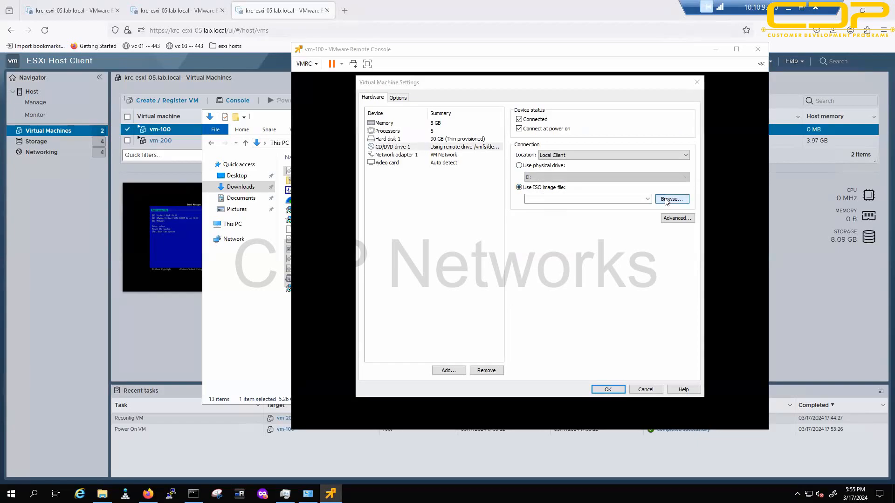
left_click(399, 170)
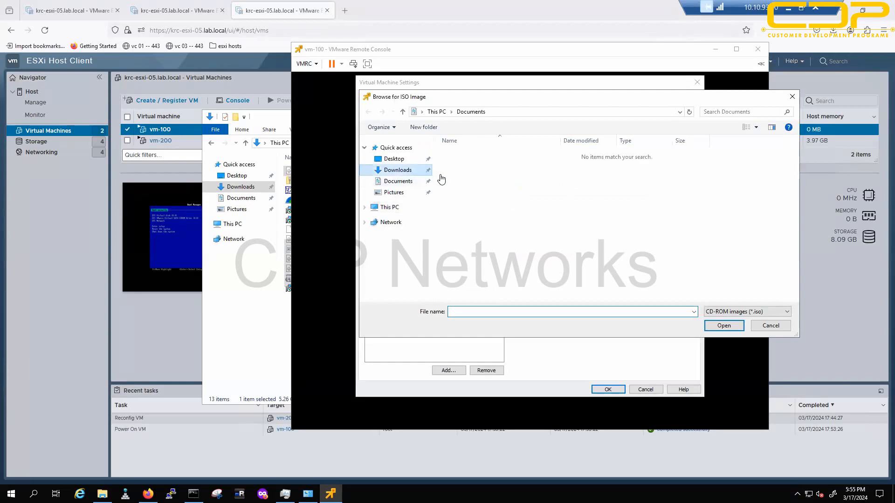
left_click(488, 157)
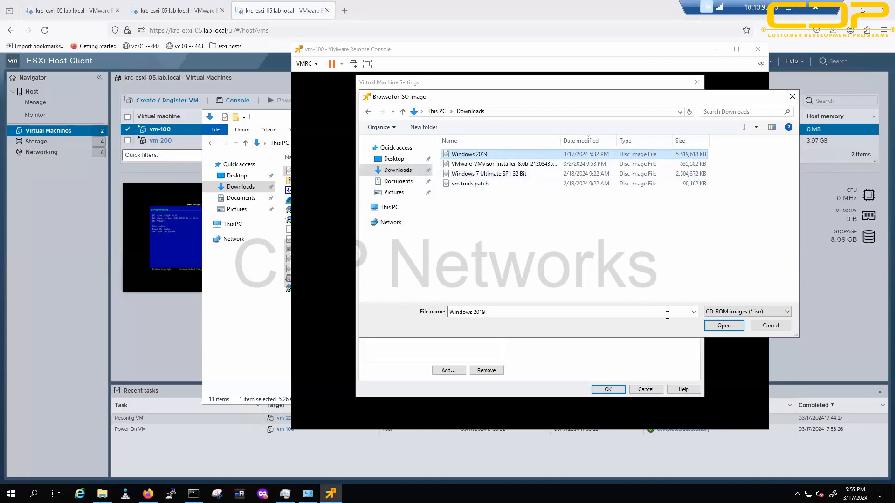
left_click(724, 326)
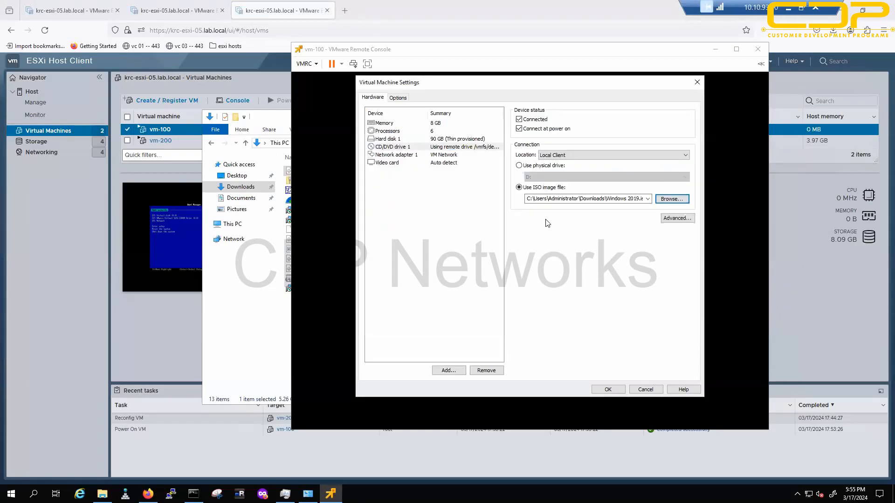
Step: Save the ISO setting, reset vm-100 and press Enter to boot from the Windows disc
left_click(612, 392)
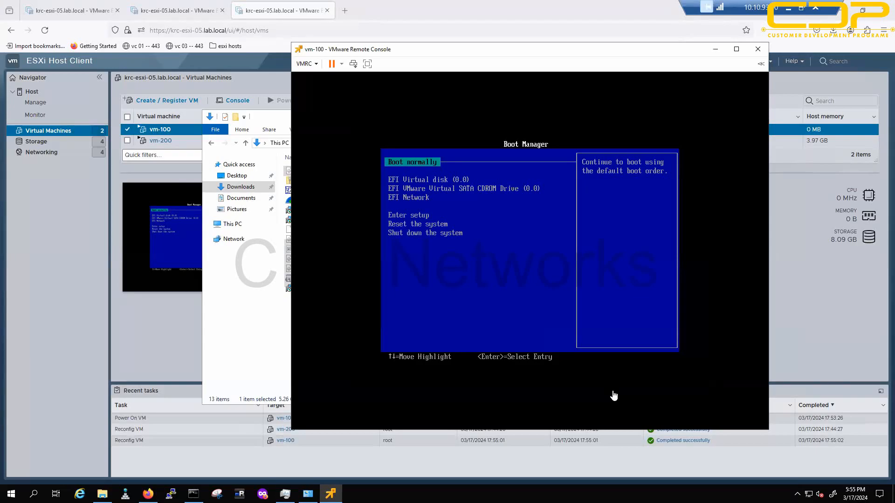
left_click(352, 64)
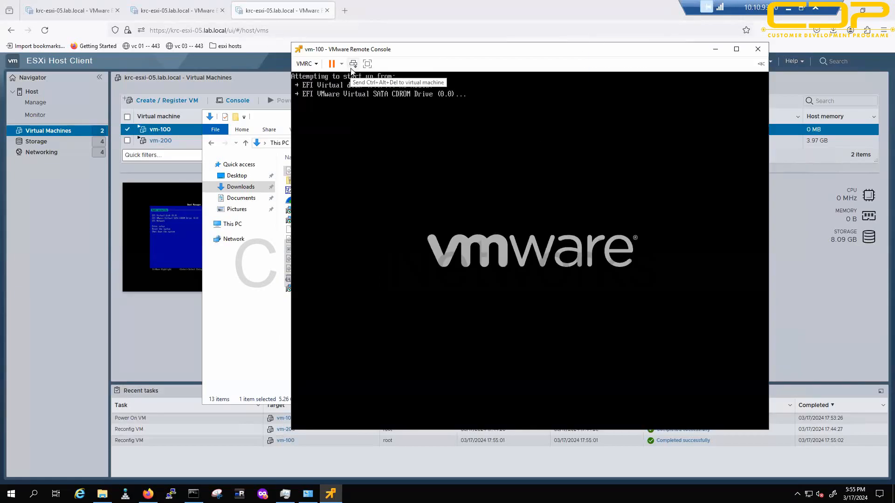
left_click(361, 112)
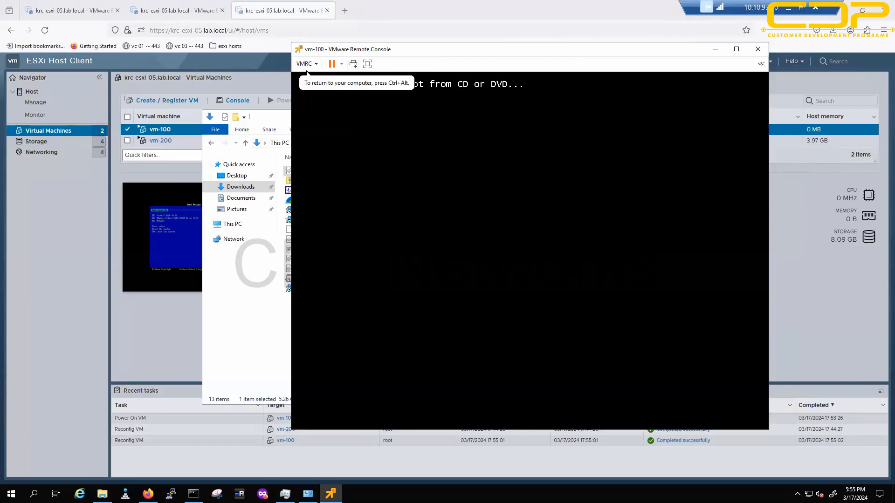
key("Return")
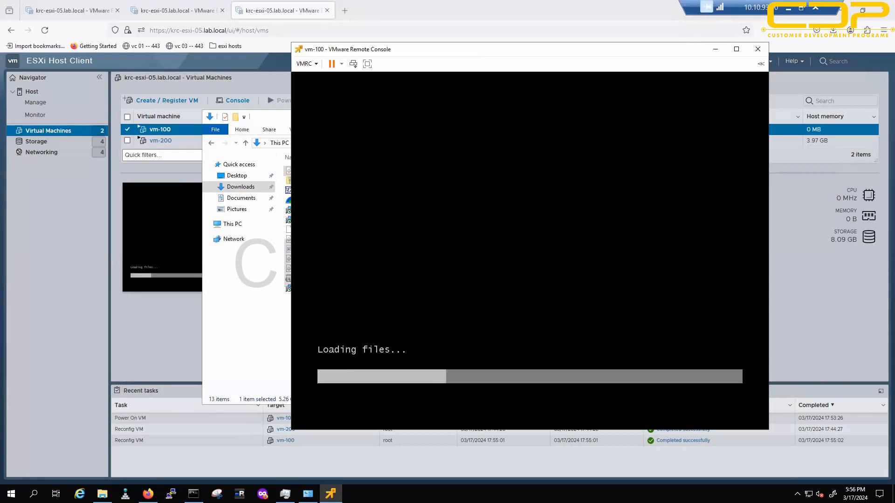
Step: Annotate 'map ISO' with an arrow toward the VM preview, then clear the annotations
mouse_move(17, 323)
left_mouse_down()
mouse_move(70, 321)
mouse_move(88, 308)
mouse_move(95, 285)
left_mouse_up()
left_click_drag(51, 385, 59, 403)
left_click_drag(90, 364, 69, 388)
left_click_drag(108, 354, 104, 386)
left_click_drag(38, 431, 163, 370)
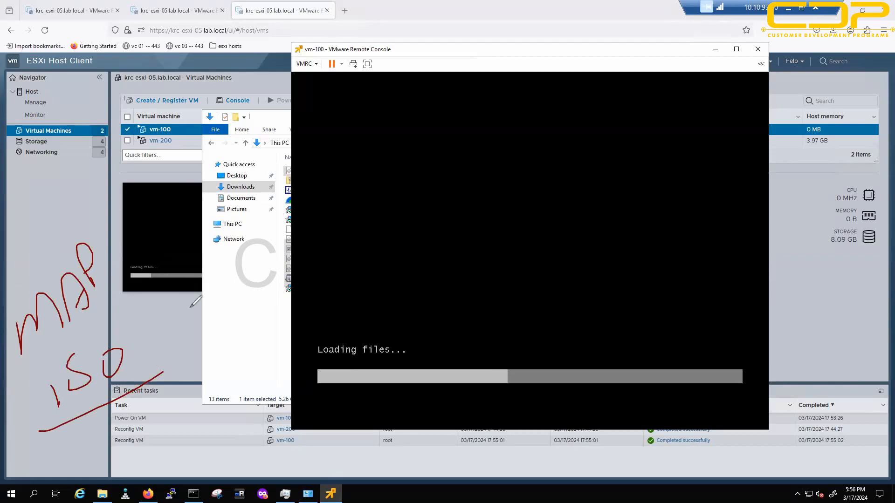
mouse_move(140, 333)
left_mouse_down()
mouse_move(161, 257)
mouse_move(176, 299)
left_mouse_up()
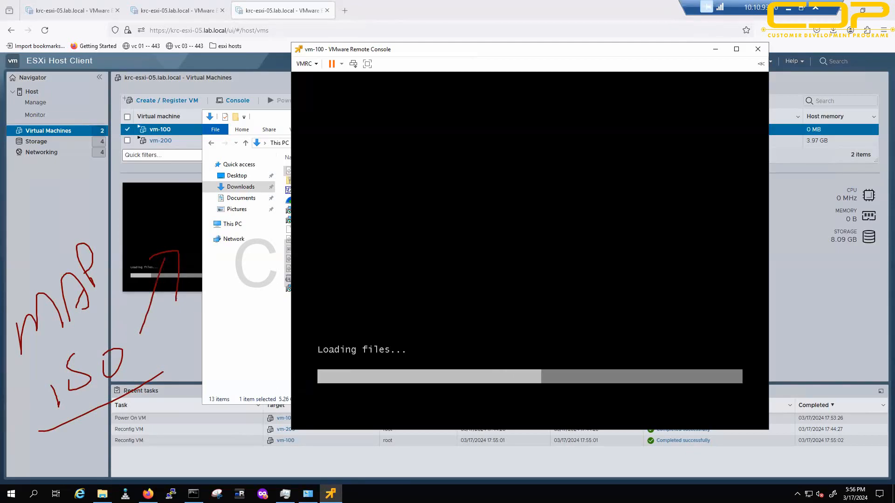
key("Escape")
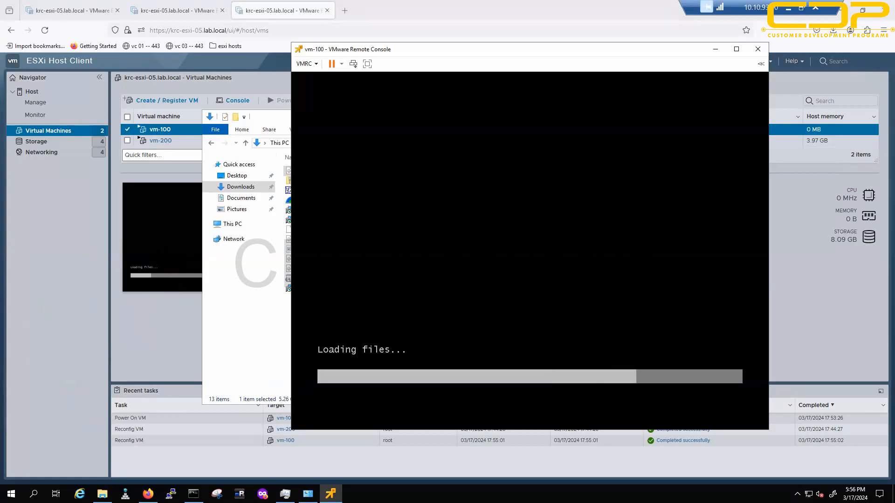
Step: Check vm-200's Windows installation, then bring vm-100's console back up until Windows Setup appears
left_click(195, 11)
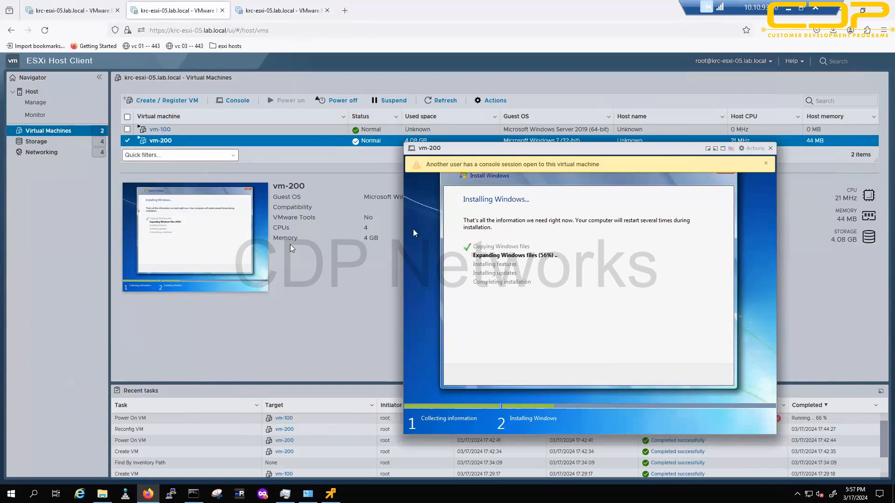
left_click(264, 5)
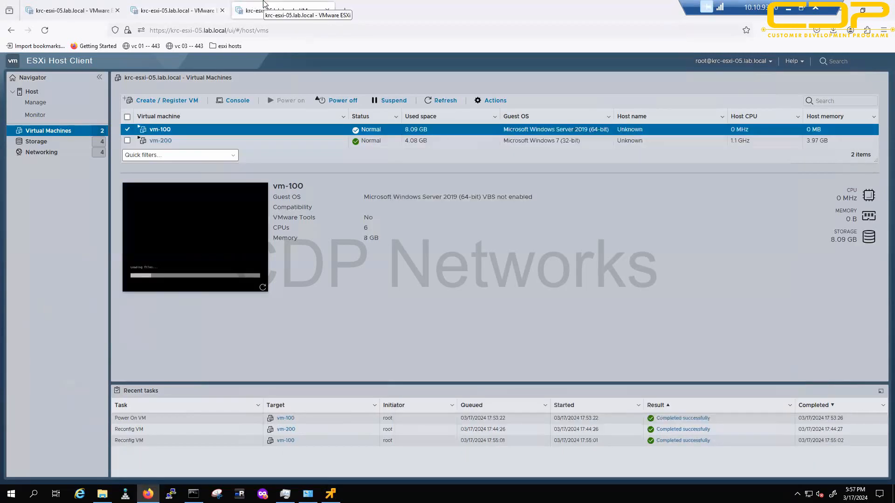
left_click(330, 494)
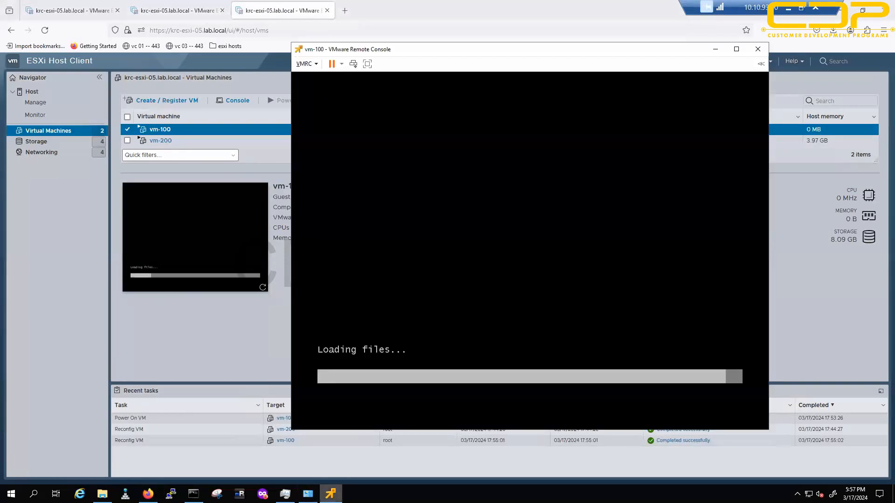
mouse_move(308, 493)
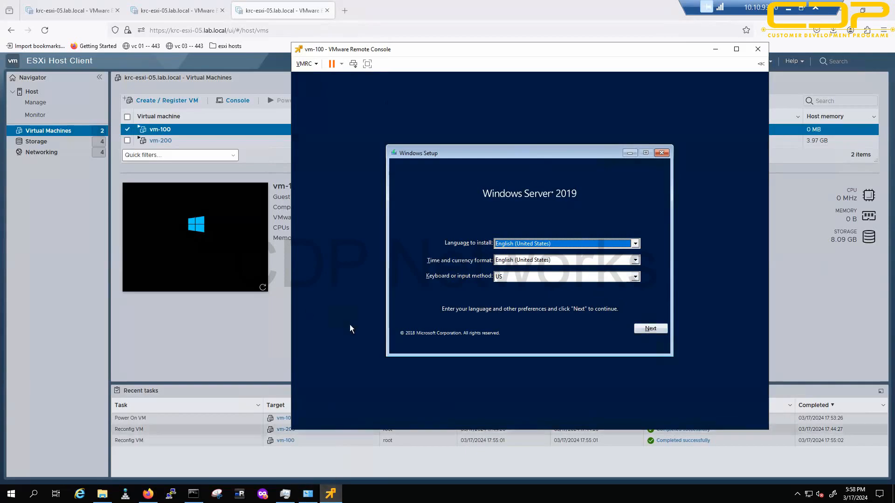
Step: Minimize the vm-100 console, Firefox and the Downloads folder to leave an empty desktop
left_click(716, 49)
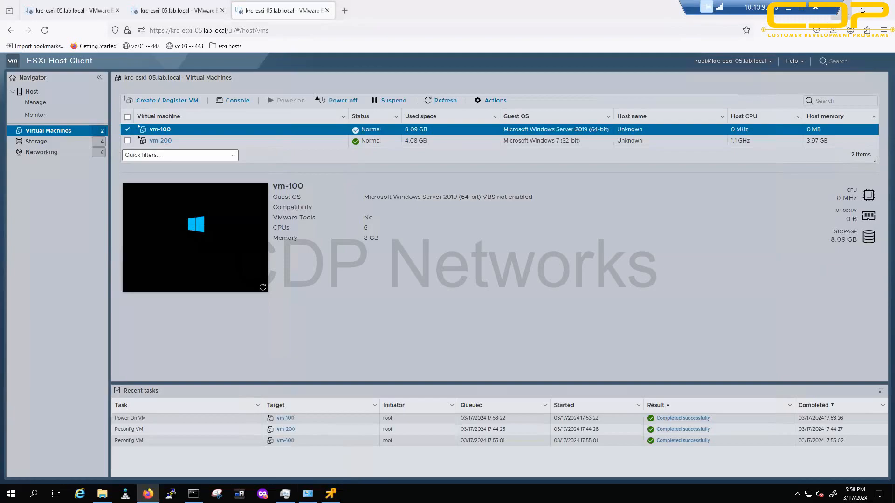
left_click(842, 9)
left_click(673, 117)
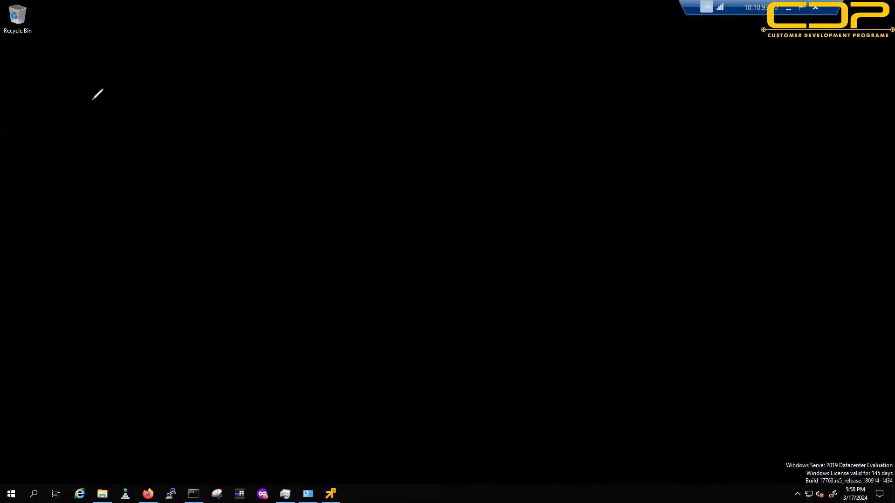
Step: Sketch a tall box labelled ESXi with the server vendor name above it
left_click_drag(90, 100, 96, 450)
mouse_move(161, 448)
left_mouse_down()
mouse_move(166, 251)
mouse_move(157, 86)
mouse_move(90, 91)
left_mouse_up()
mouse_move(251, 27)
left_mouse_down()
mouse_move(280, 51)
mouse_move(248, 87)
mouse_move(323, 93)
mouse_move(327, 106)
left_mouse_up()
mouse_move(203, 34)
left_mouse_down()
mouse_move(173, 69)
mouse_move(176, 87)
left_mouse_up()
mouse_move(175, 189)
left_mouse_down()
mouse_move(167, 210)
mouse_move(205, 200)
mouse_move(201, 215)
left_mouse_up()
left_click(196, 192)
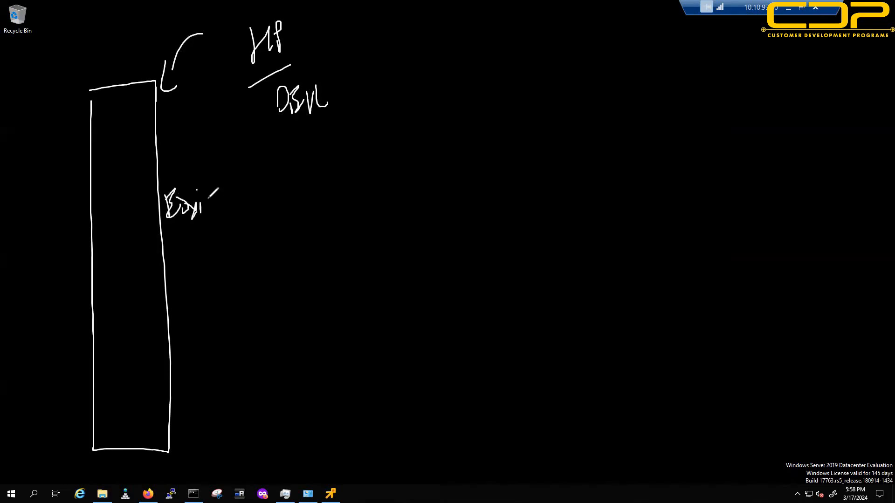
Step: Draw a large storage box marked 2TB with an arrow to the ESXi box, then wipe the sketch
mouse_move(628, 81)
left_mouse_down()
mouse_move(664, 489)
mouse_move(892, 482)
mouse_move(779, 73)
mouse_move(628, 79)
left_mouse_up()
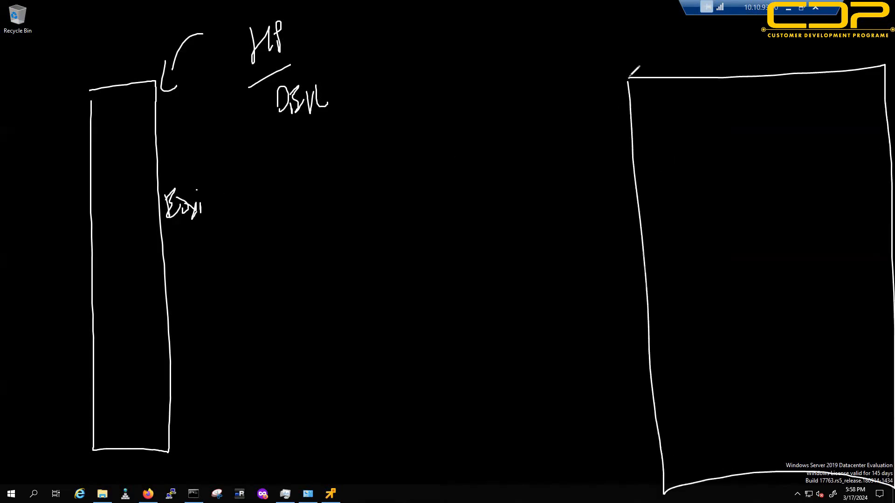
left_click_drag(755, 46, 743, 77)
mouse_move(779, 54)
left_mouse_down()
mouse_move(780, 83)
mouse_move(813, 55)
left_mouse_up()
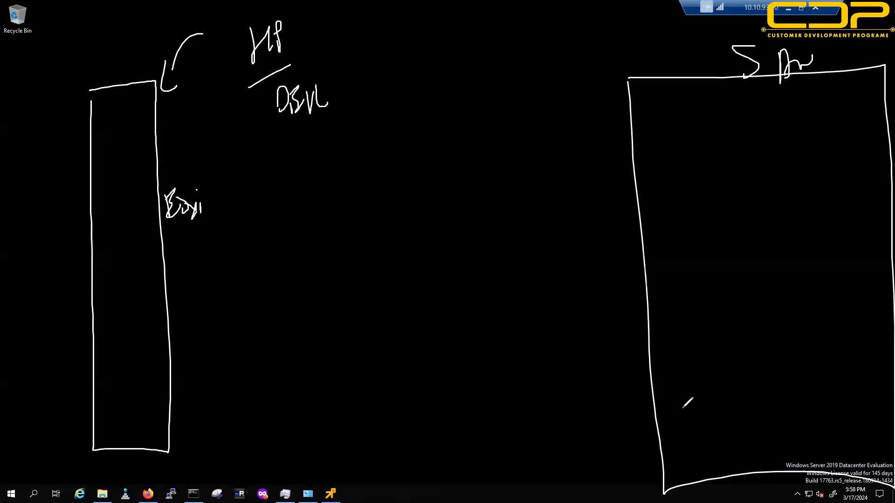
left_click_drag(645, 361, 725, 490)
mouse_move(672, 412)
left_mouse_down()
mouse_move(684, 433)
mouse_move(713, 434)
left_mouse_up()
mouse_move(665, 378)
left_mouse_down()
mouse_move(184, 358)
mouse_move(172, 366)
left_mouse_up()
left_click_drag(183, 358, 183, 380)
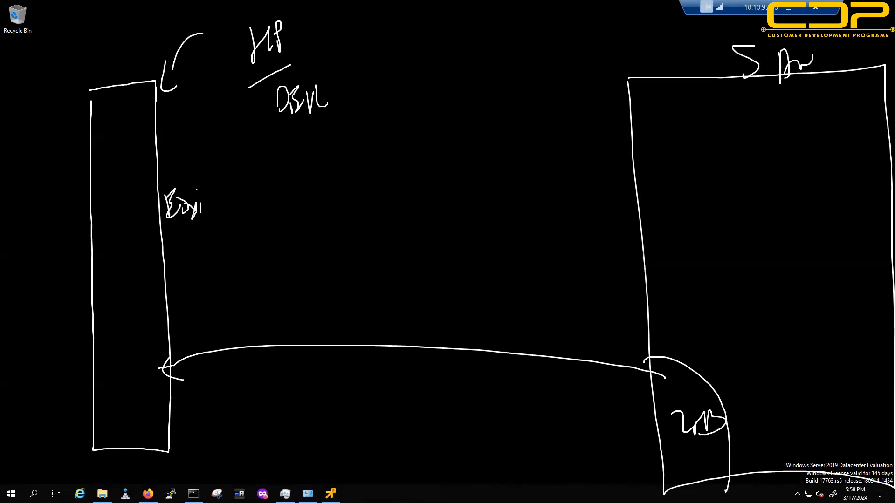
key("Escape")
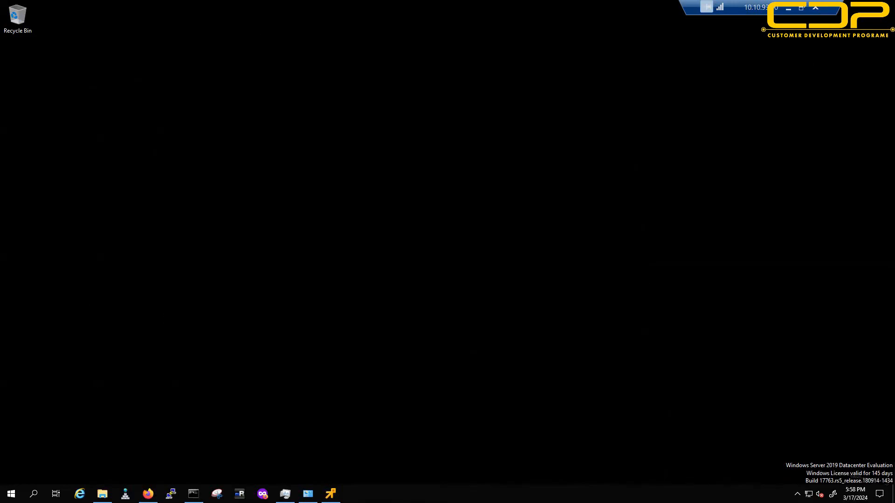
Step: Write an underlined vESXi heading, then clear the board
mouse_move(102, 94)
left_mouse_down()
mouse_move(148, 27)
mouse_move(171, 69)
mouse_move(205, 75)
mouse_move(206, 85)
left_mouse_up()
left_click(195, 59)
left_click_drag(84, 157, 210, 90)
left_click_drag(128, 137, 229, 99)
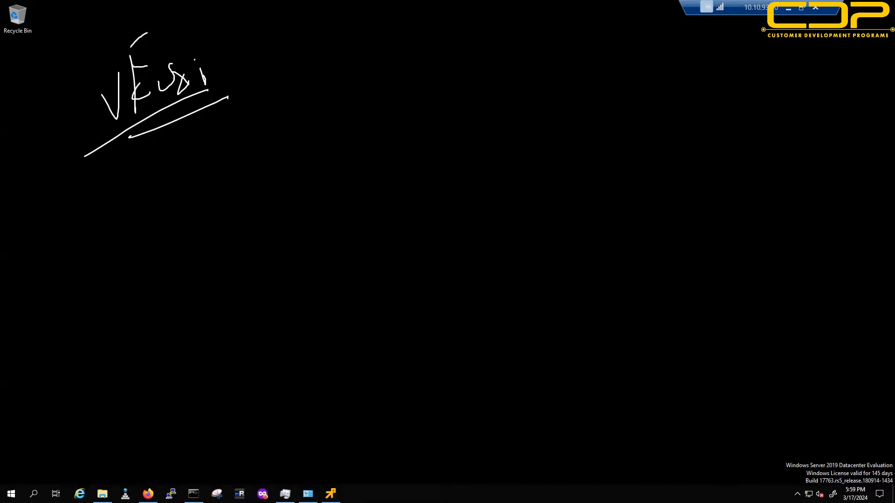
key("e")
Step: Draw a large labelled workstation box containing an inner box with four tall bars
mouse_move(171, 61)
left_mouse_down()
mouse_move(186, 447)
mouse_move(587, 473)
left_mouse_up()
mouse_move(708, 477)
left_mouse_down()
mouse_move(796, 338)
mouse_move(796, 61)
mouse_move(259, 36)
mouse_move(162, 74)
left_mouse_up()
mouse_move(133, 21)
left_mouse_down()
mouse_move(158, 22)
mouse_move(163, 34)
mouse_move(175, 19)
mouse_move(188, 40)
mouse_move(222, 19)
mouse_move(240, 28)
left_mouse_up()
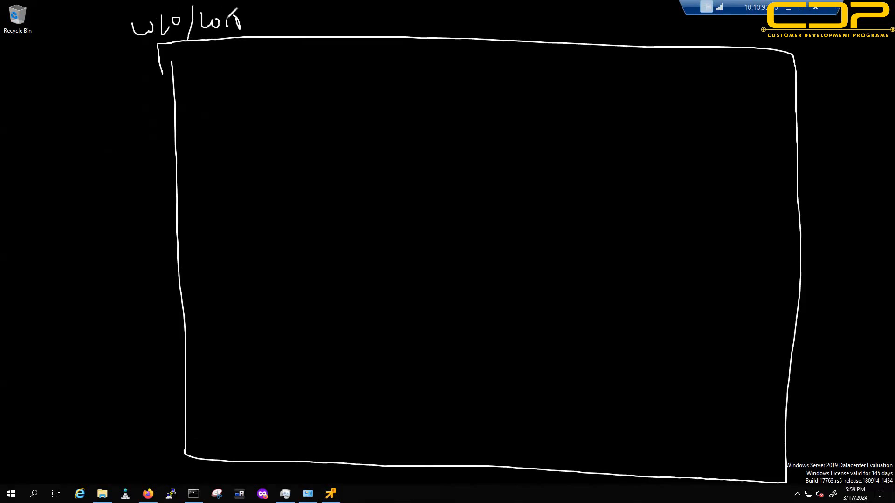
mouse_move(229, 78)
left_mouse_down()
mouse_move(236, 409)
mouse_move(657, 446)
mouse_move(734, 359)
mouse_move(732, 98)
mouse_move(231, 88)
mouse_move(279, 62)
mouse_move(300, 77)
left_mouse_up()
mouse_move(303, 70)
left_mouse_down()
mouse_move(303, 79)
mouse_move(331, 53)
mouse_move(368, 63)
left_mouse_up()
mouse_move(286, 160)
left_mouse_down()
mouse_move(286, 279)
mouse_move(362, 421)
mouse_move(329, 151)
mouse_move(298, 154)
left_mouse_up()
mouse_move(405, 156)
left_mouse_down()
mouse_move(480, 416)
mouse_move(466, 142)
mouse_move(390, 150)
left_mouse_up()
mouse_move(553, 160)
left_mouse_down()
mouse_move(563, 344)
mouse_move(614, 434)
mouse_move(596, 165)
mouse_move(565, 163)
left_mouse_up()
mouse_move(666, 170)
left_mouse_down()
mouse_move(671, 239)
mouse_move(731, 443)
mouse_move(741, 195)
mouse_move(673, 182)
left_mouse_up()
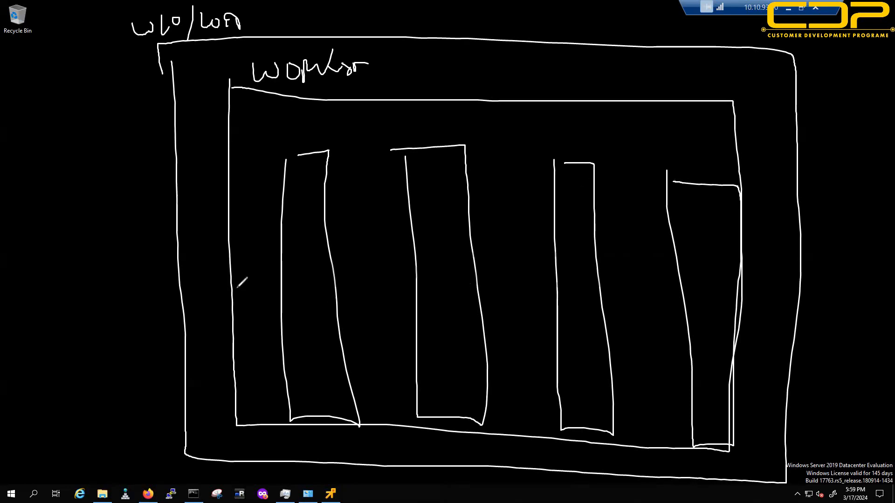
Step: Write underlined 64 GB and 8 GB notes at the left, then erase all annotations
mouse_move(63, 164)
left_mouse_down()
mouse_move(52, 224)
mouse_move(86, 195)
mouse_move(88, 252)
left_mouse_up()
left_click_drag(119, 184, 121, 217)
left_click_drag(126, 202, 126, 220)
left_click_drag(52, 275, 159, 246)
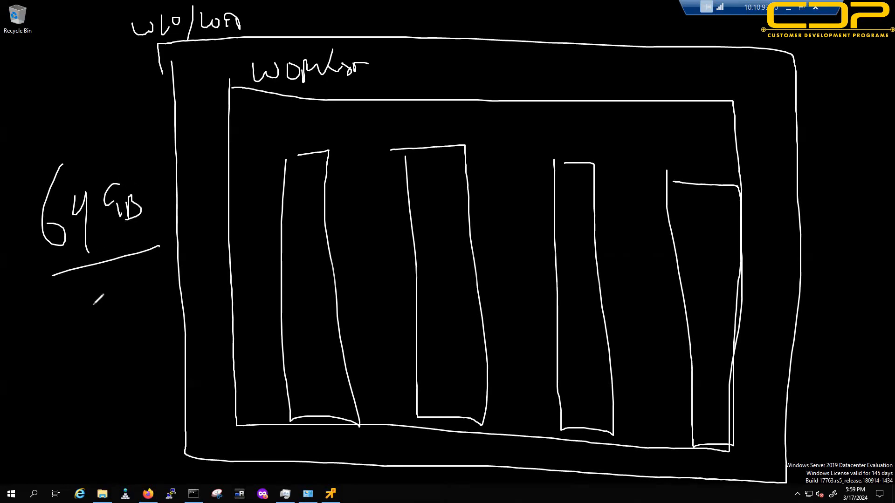
mouse_move(90, 295)
left_mouse_down()
mouse_move(118, 320)
mouse_move(146, 301)
left_mouse_up()
left_click_drag(45, 363, 150, 334)
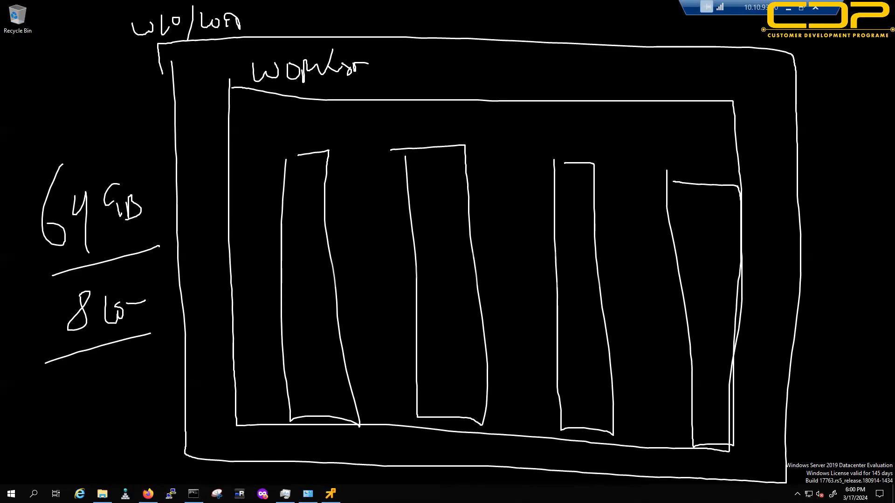
key("Escape")
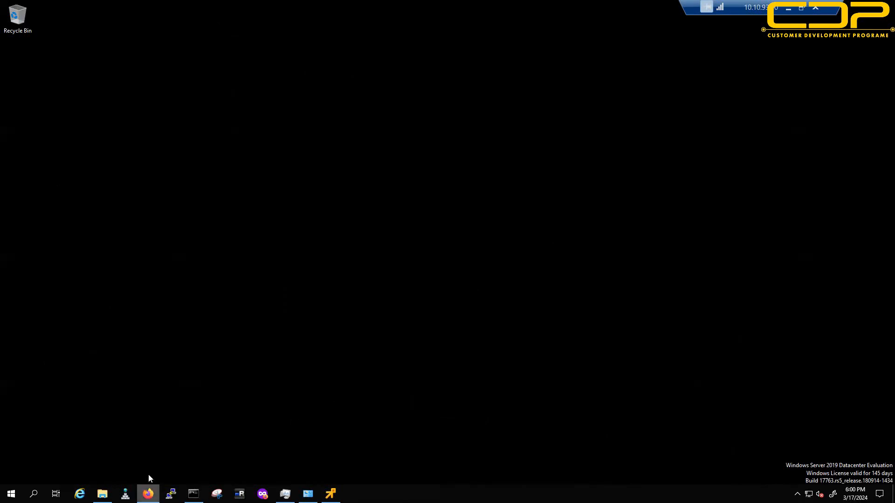
Step: Search the web for 'vsphere 8 icm' in a new Firefox tab
left_click(148, 492)
left_click(344, 10)
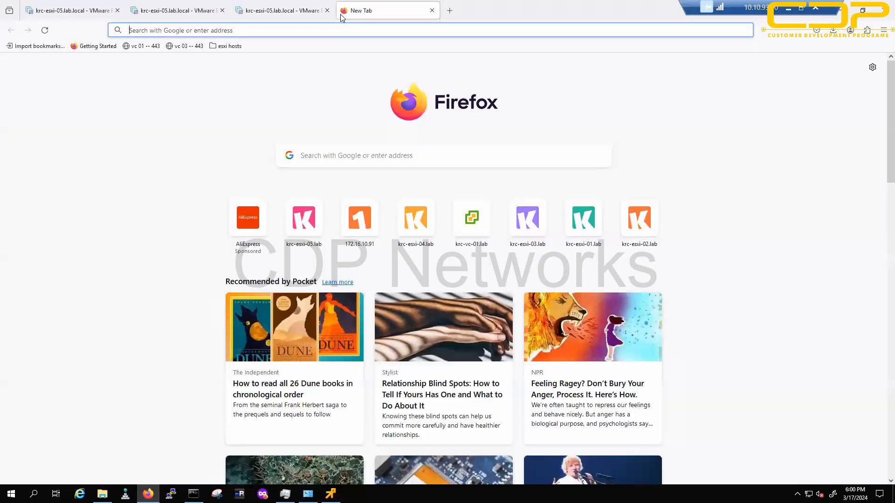
type("vsph")
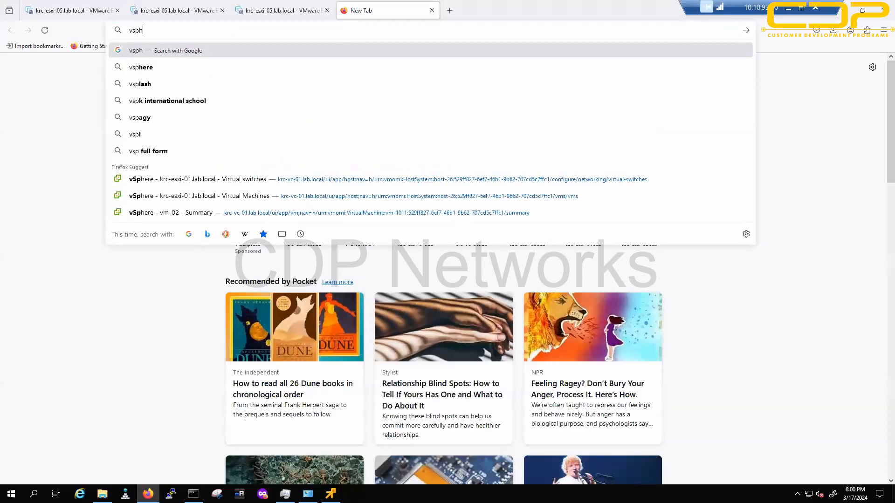
type("ere 8 icm")
key("Return")
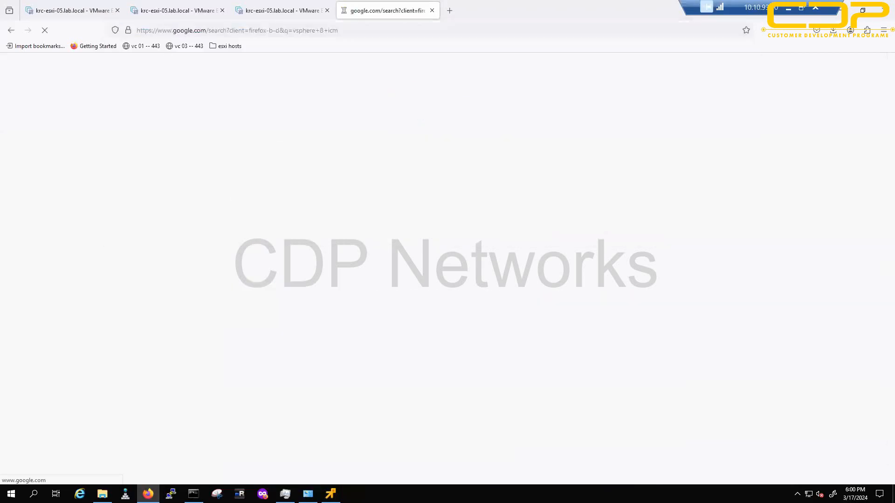
Step: Open the VMware vSphere: Install, Configure, Manage [V8] course details, then minimize Firefox
middle_click(243, 171)
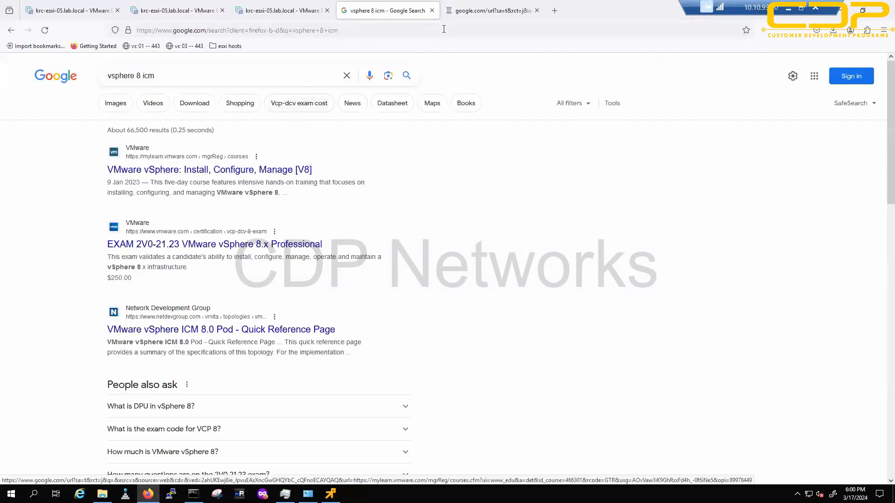
left_click(461, 12)
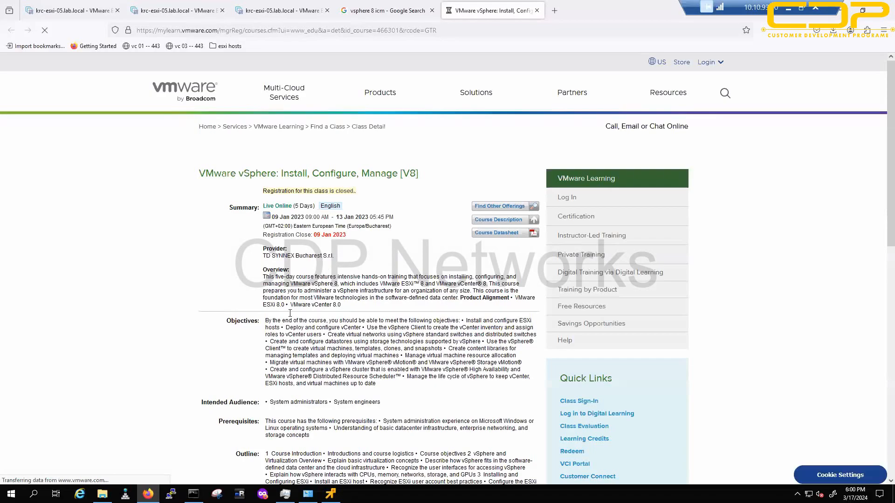
scroll(292, 327, "down", 5)
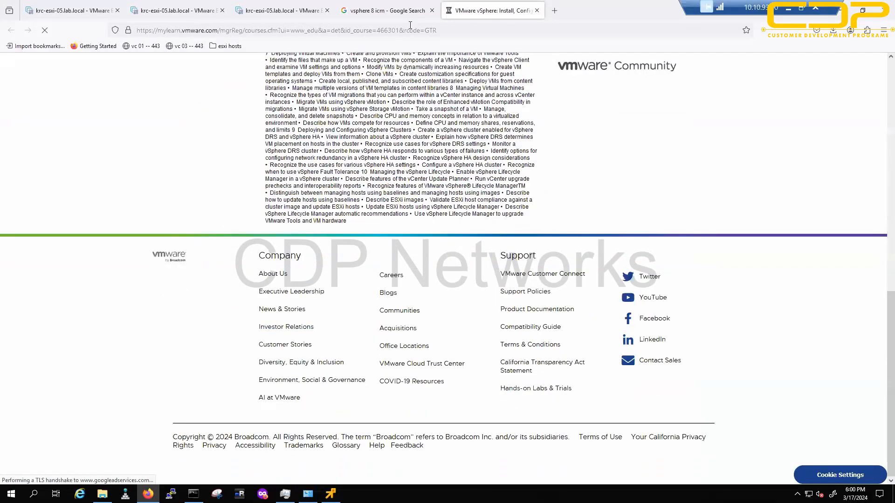
left_click(387, 10)
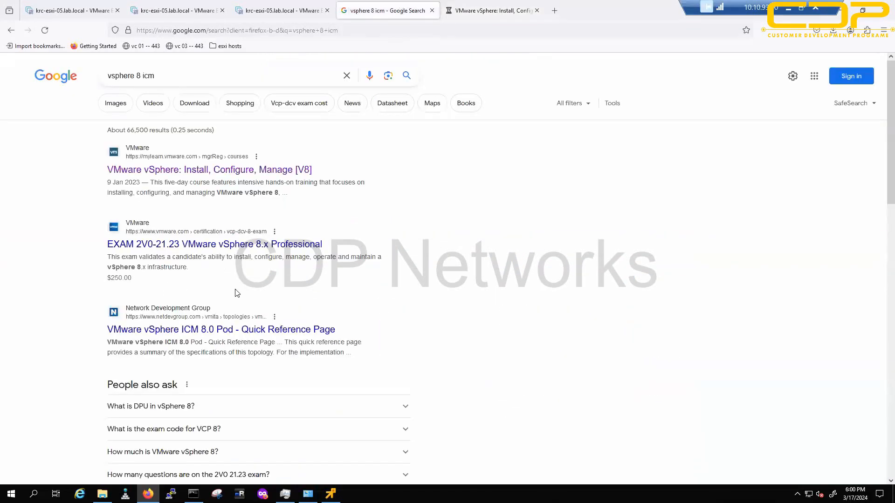
left_click(464, 13)
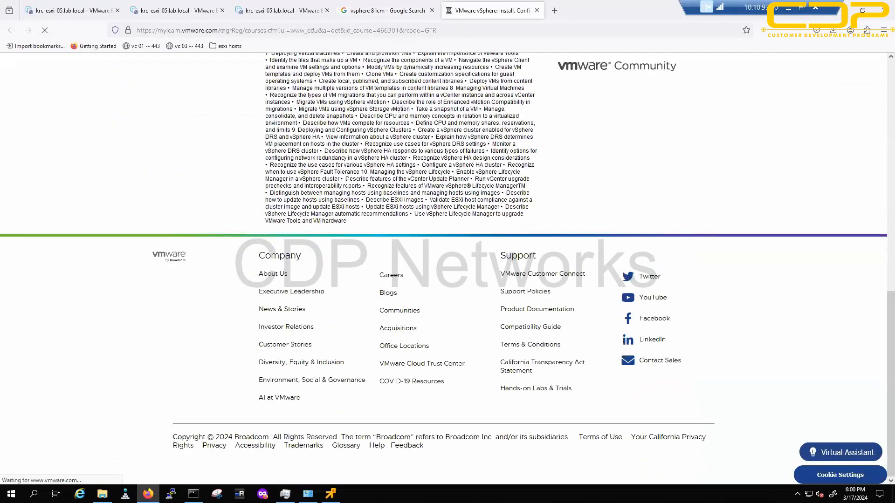
scroll(331, 181, "up", 15)
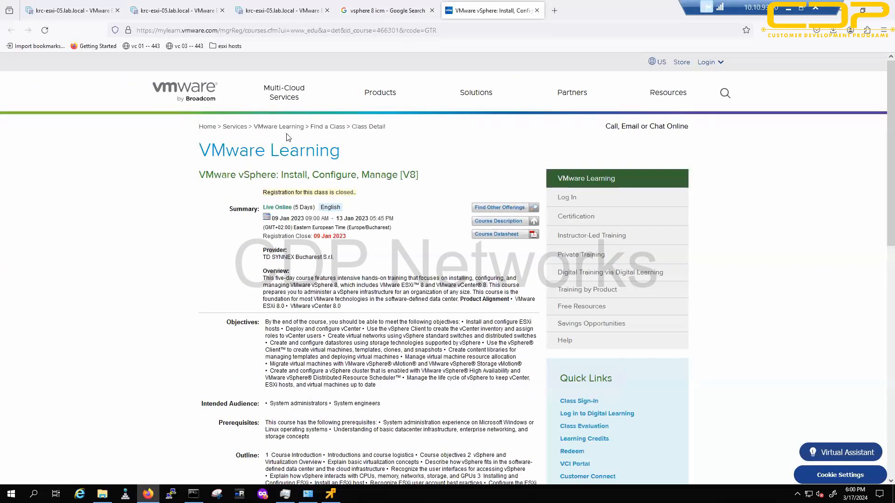
key("F5")
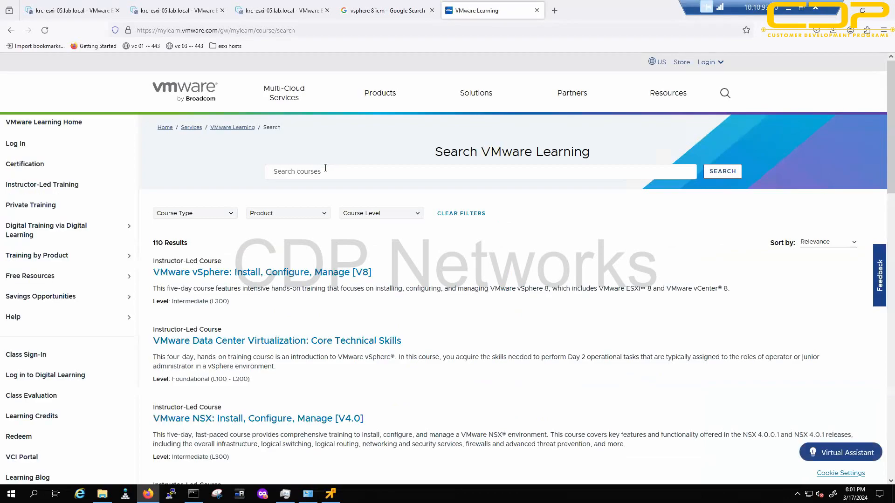
left_click(291, 275)
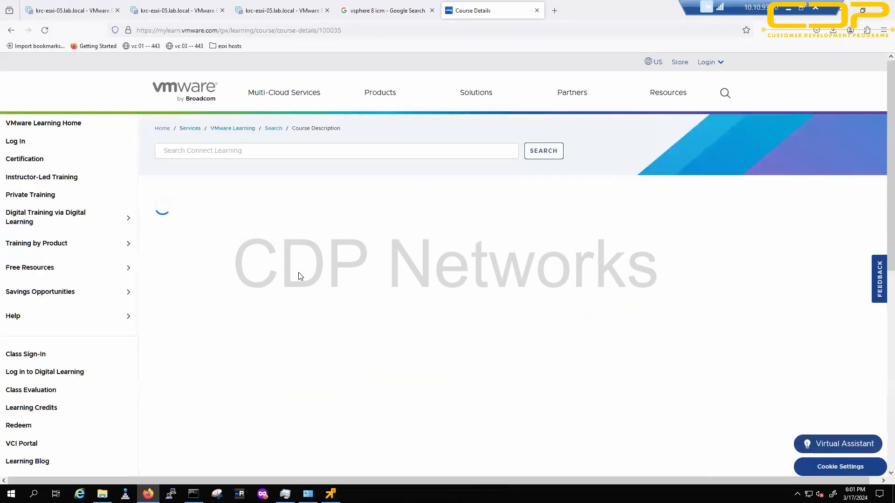
left_click(148, 493)
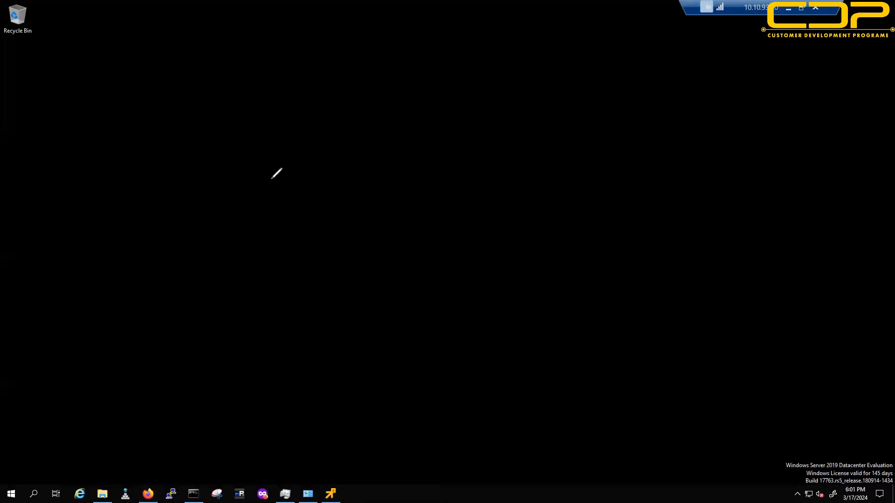
Step: Handwrite an underlined '50 vm's' note on the desktop
left_click_drag(269, 122, 253, 153)
left_click_drag(266, 124, 311, 133)
left_click_drag(365, 120, 387, 114)
mouse_move(423, 141)
left_mouse_down()
mouse_move(421, 119)
mouse_move(464, 132)
left_mouse_up()
left_click_drag(486, 70, 489, 84)
mouse_move(507, 90)
left_mouse_down()
mouse_move(522, 109)
mouse_move(504, 119)
left_mouse_up()
left_click_drag(395, 168, 540, 142)
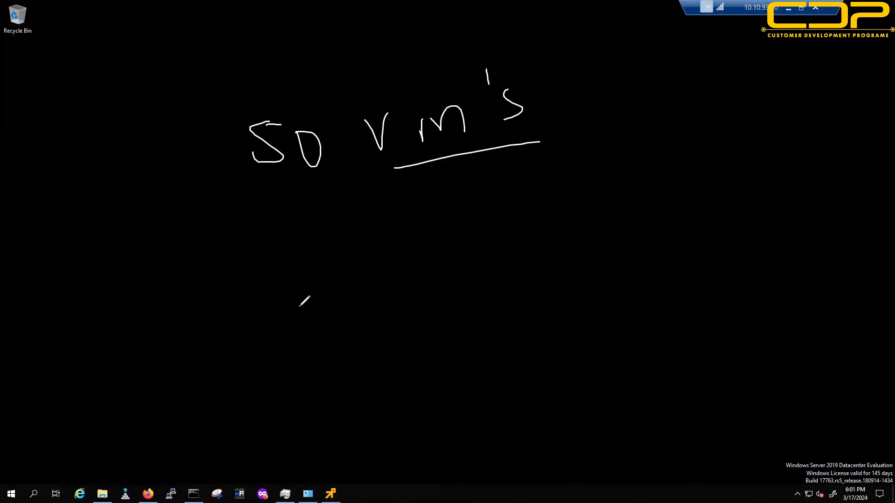
Step: Write TEMPLATE below the note, then erase the board for a fresh sketch
left_click_drag(319, 338, 307, 303)
mouse_move(347, 333)
left_mouse_down()
mouse_move(357, 282)
mouse_move(361, 305)
left_mouse_up()
left_click_drag(372, 313, 355, 330)
mouse_move(378, 302)
left_mouse_down()
mouse_move(378, 315)
mouse_move(416, 300)
mouse_move(428, 312)
mouse_move(452, 274)
mouse_move(489, 275)
mouse_move(507, 296)
left_mouse_up()
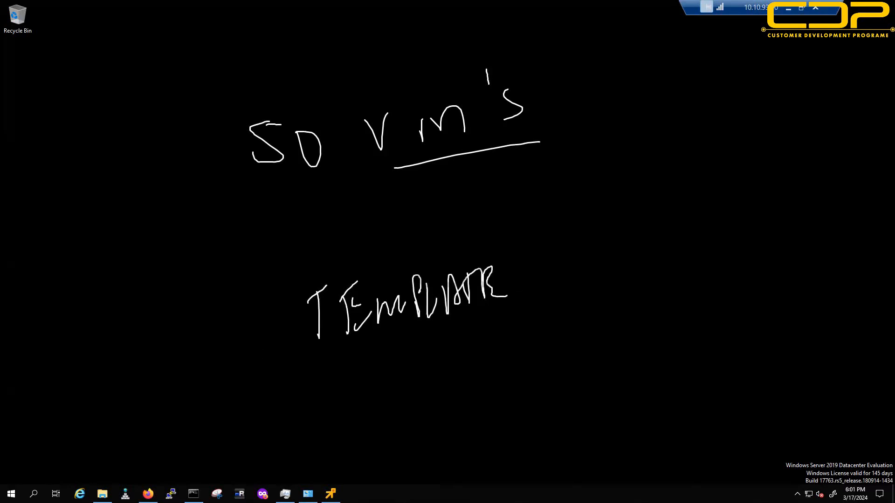
key("e")
Step: Draw a virtual machine box with an underlined VM01 label
mouse_move(130, 115)
left_mouse_down()
mouse_move(131, 173)
mouse_move(201, 90)
left_mouse_up()
left_click_drag(141, 96, 201, 91)
mouse_move(223, 61)
left_mouse_down()
mouse_move(239, 69)
mouse_move(279, 54)
mouse_move(297, 70)
left_mouse_up()
left_click_drag(217, 101, 338, 82)
mouse_move(266, 115)
left_mouse_down()
mouse_move(272, 128)
mouse_move(306, 112)
mouse_move(357, 110)
left_mouse_up()
Step: List underlined W-2019, PATCH and SOFTWARE entries beneath VM01
left_click_drag(275, 153, 366, 141)
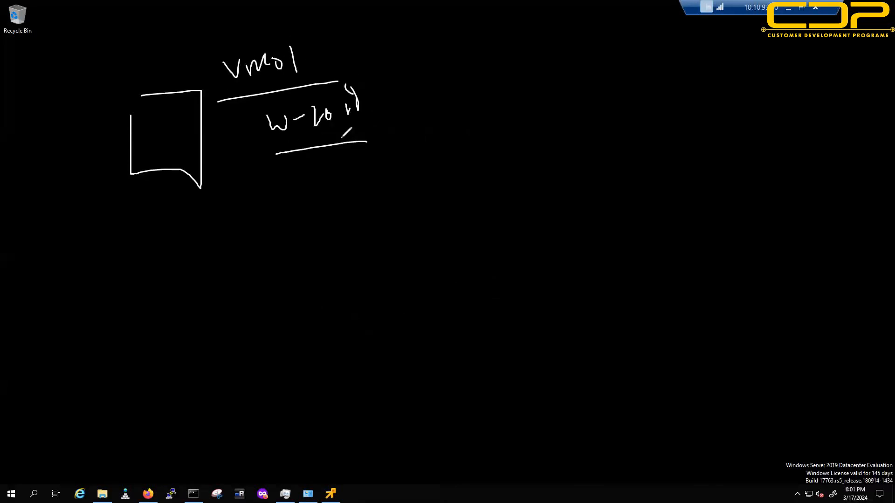
left_click_drag(299, 196, 300, 164)
left_click_drag(299, 164, 301, 177)
mouse_move(316, 186)
left_mouse_down()
mouse_move(317, 175)
mouse_move(356, 163)
mouse_move(367, 174)
left_mouse_up()
left_click_drag(266, 214, 377, 204)
mouse_move(285, 238)
left_mouse_down()
mouse_move(268, 269)
mouse_move(294, 257)
mouse_move(293, 241)
left_mouse_up()
left_click_drag(303, 237, 311, 256)
mouse_move(308, 248)
left_mouse_down()
mouse_move(325, 246)
mouse_move(329, 258)
mouse_move(383, 226)
mouse_move(396, 240)
left_mouse_up()
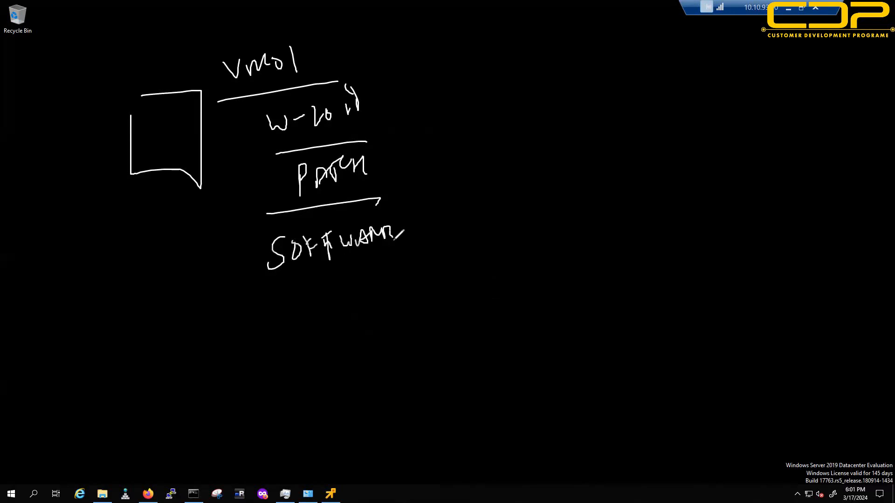
left_click_drag(269, 282, 406, 262)
Step: Add an underlined SETTINGS entry, then a red OK with a tick below the list
mouse_move(286, 317)
left_mouse_down()
mouse_move(282, 343)
mouse_move(373, 309)
mouse_move(375, 323)
left_mouse_up()
left_click_drag(286, 351, 392, 322)
left_click_drag(391, 291, 382, 312)
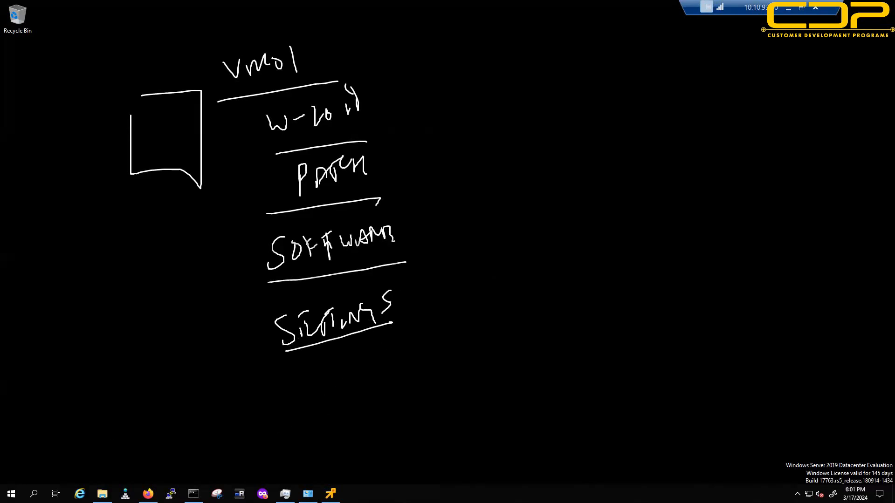
left_click_drag(267, 414, 285, 430)
left_click_drag(350, 393, 332, 461)
left_click_drag(333, 432, 397, 476)
left_click_drag(411, 415, 488, 399)
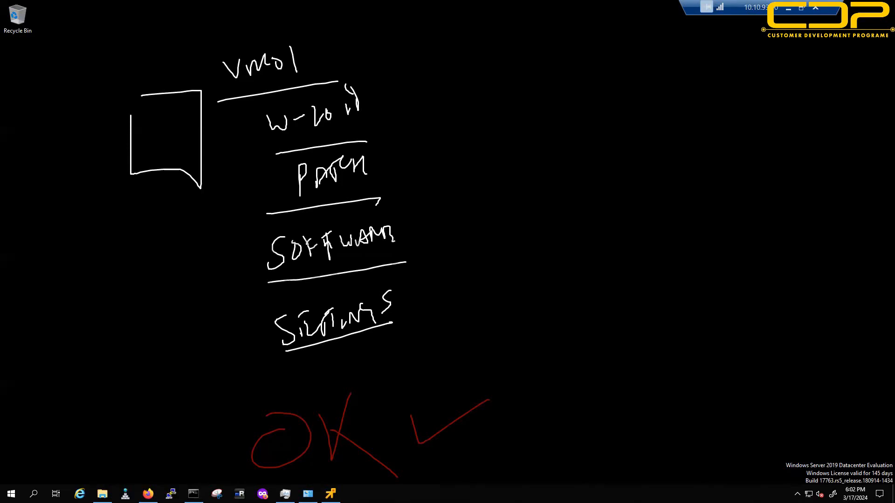
Step: Draw a green arrow from VM01 to the right labelled COPY
left_click_drag(440, 84, 739, 102)
left_click_drag(552, 40, 548, 67)
mouse_move(567, 51)
left_mouse_down()
mouse_move(578, 66)
mouse_move(570, 55)
left_mouse_up()
left_click_drag(596, 61, 596, 77)
mouse_move(592, 42)
left_mouse_down()
mouse_move(592, 59)
mouse_move(617, 78)
mouse_move(615, 64)
left_mouse_up()
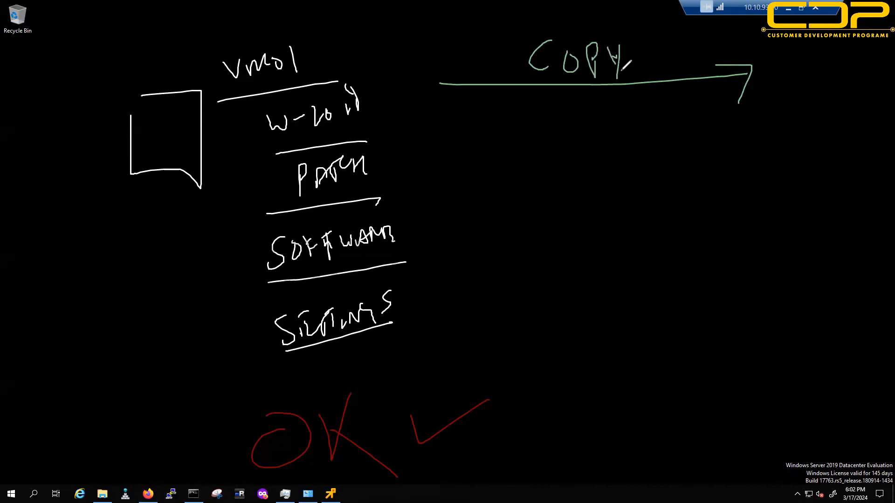
Step: Label the arrowhead VM02, draw a line down to VM50, and bracket the VM01 list
left_click_drag(770, 60, 851, 80)
left_click_drag(832, 111, 846, 165)
left_click_drag(847, 199, 858, 310)
mouse_move(806, 357)
left_mouse_down()
mouse_move(816, 374)
mouse_move(882, 354)
left_mouse_up()
left_click_drag(825, 403, 894, 370)
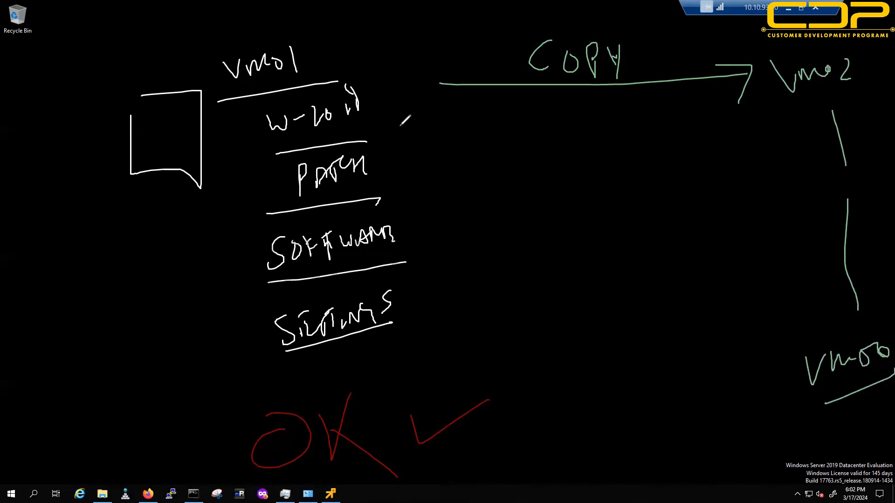
mouse_move(360, 39)
left_mouse_down()
mouse_move(407, 148)
mouse_move(449, 412)
left_mouse_up()
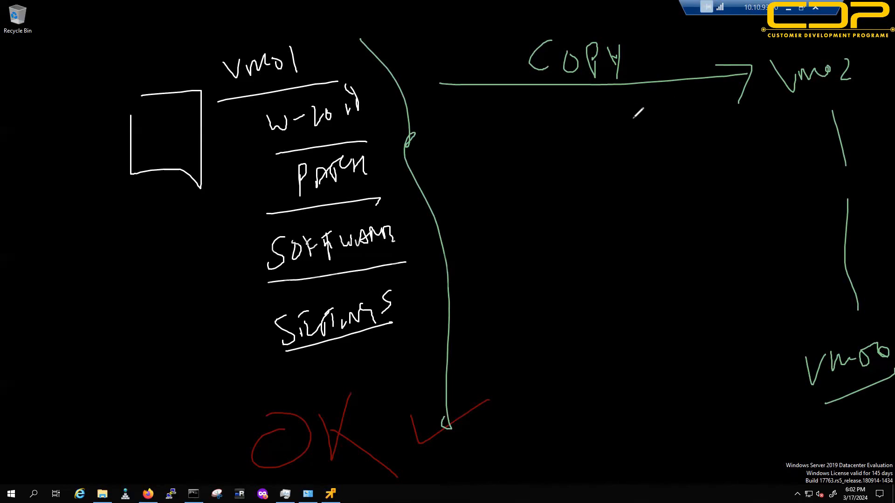
Step: Add a note below the COPY arrow with a pointer toward VM02
mouse_move(597, 115)
left_mouse_down()
mouse_move(583, 137)
mouse_move(659, 122)
left_mouse_up()
mouse_move(608, 154)
left_mouse_down()
mouse_move(681, 133)
mouse_move(712, 108)
left_mouse_up()
left_click_drag(704, 110, 707, 132)
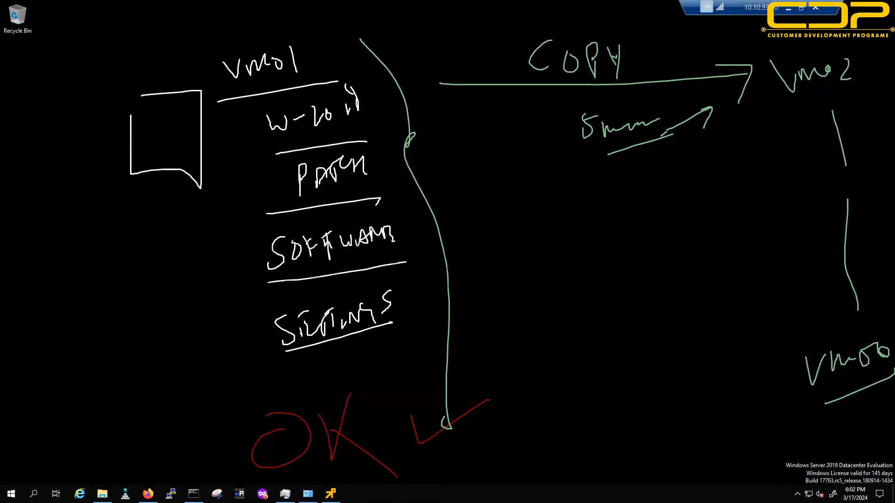
Step: Write an underlined SID note on the left of the board
mouse_move(56, 262)
left_mouse_down()
mouse_move(93, 275)
mouse_move(72, 286)
left_mouse_up()
left_click_drag(108, 263, 116, 292)
left_click_drag(63, 311, 142, 299)
left_click_drag(88, 322, 140, 312)
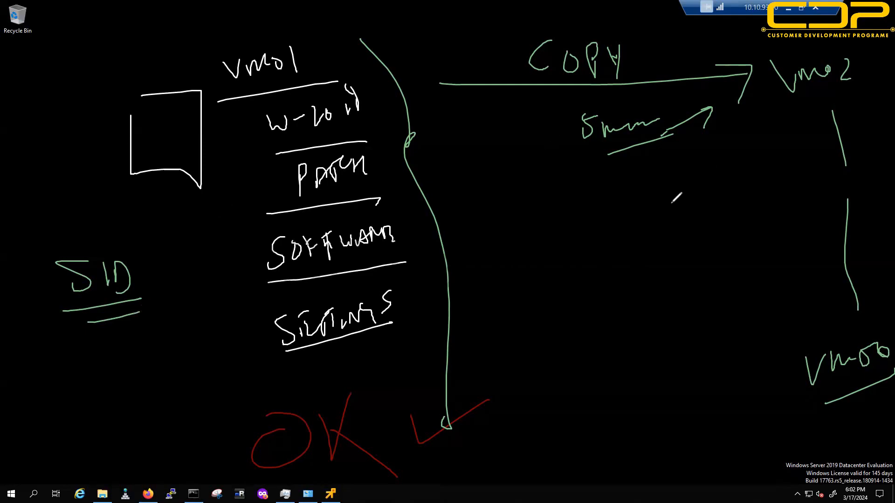
Step: Write underlined SID and OS customisation notes below the copy note
mouse_move(602, 177)
left_mouse_down()
mouse_move(597, 205)
mouse_move(631, 198)
left_mouse_up()
left_click_drag(588, 224, 674, 204)
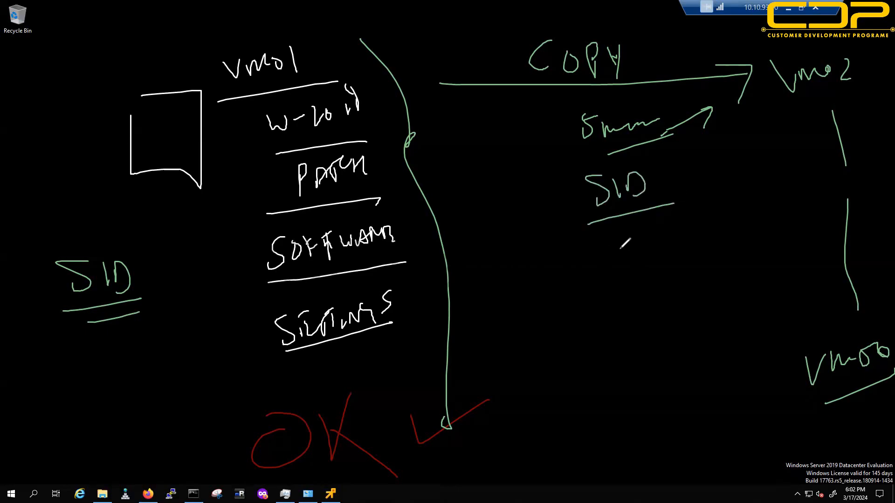
left_click_drag(611, 243, 622, 263)
left_click_drag(627, 240, 623, 262)
mouse_move(649, 243)
left_mouse_down()
mouse_move(674, 252)
mouse_move(690, 233)
mouse_move(693, 250)
mouse_move(718, 221)
mouse_move(726, 235)
left_mouse_up()
mouse_move(616, 280)
left_mouse_down()
mouse_move(722, 246)
mouse_move(730, 261)
left_mouse_up()
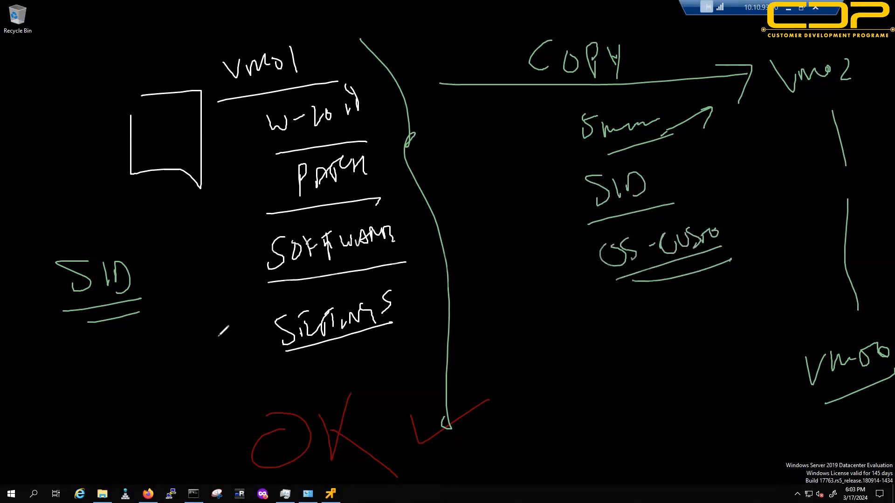
Step: Underline the VM02 label and add an underlined IP note beneath it
left_click_drag(777, 100, 865, 83)
mouse_move(816, 108)
left_mouse_down()
mouse_move(816, 127)
mouse_move(839, 112)
left_mouse_up()
left_click_drag(795, 136, 853, 120)
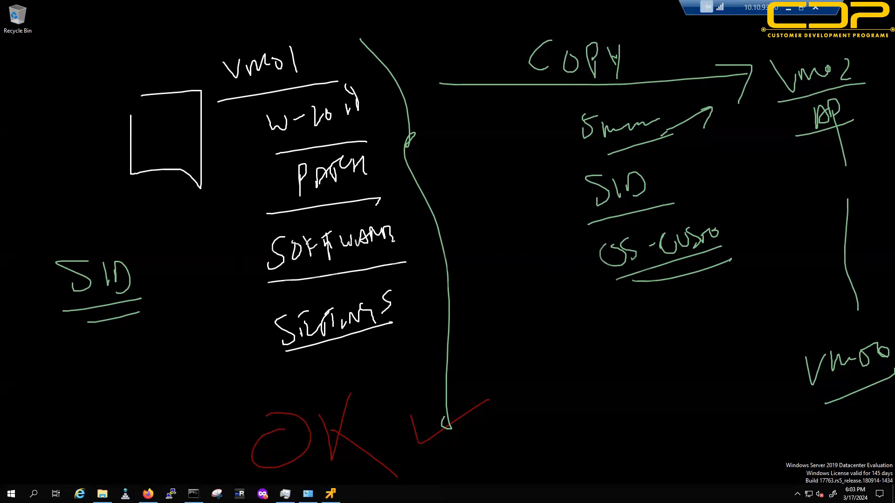
Step: Erase all the annotation ink and bring Firefox back to the front
key("Escape")
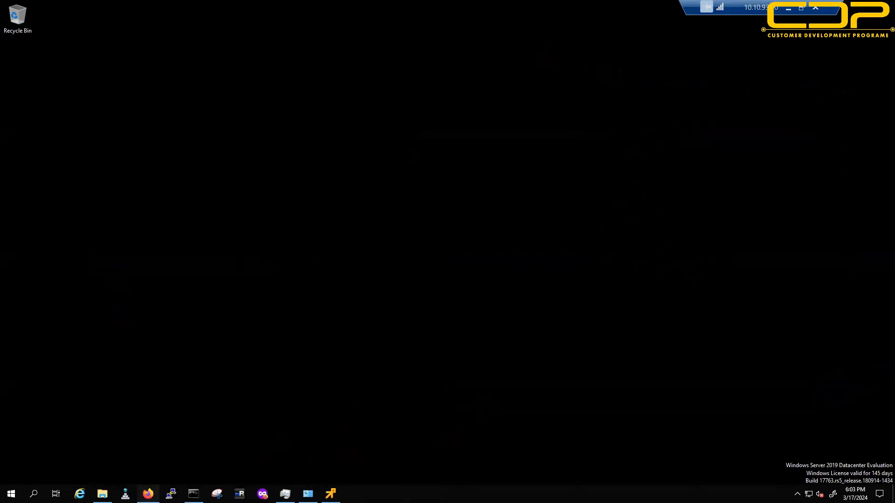
left_click(149, 494)
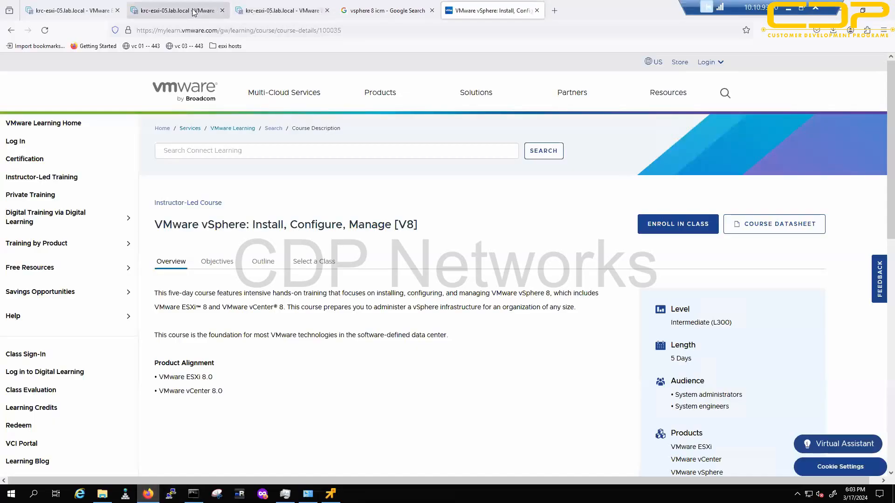
Step: Start vm-100's Windows Server 2019 setup with default language settings, checking vm-200 along the way
left_click(268, 7)
left_click(330, 494)
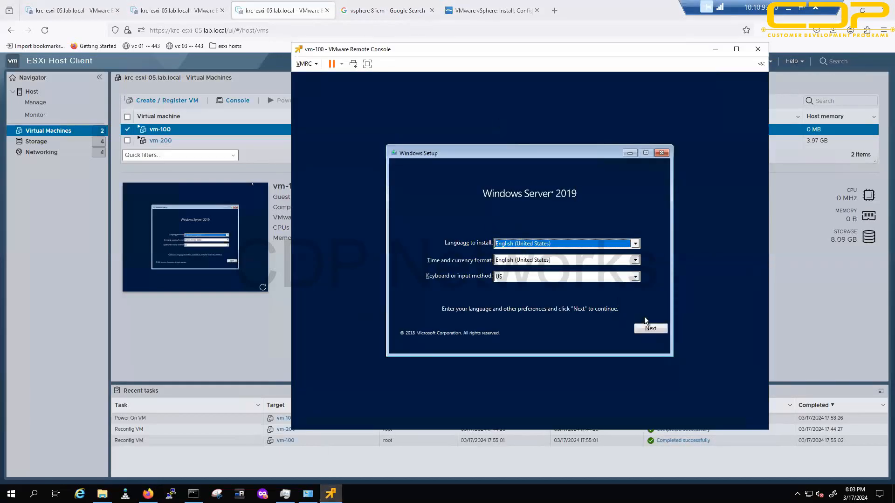
left_click(650, 328)
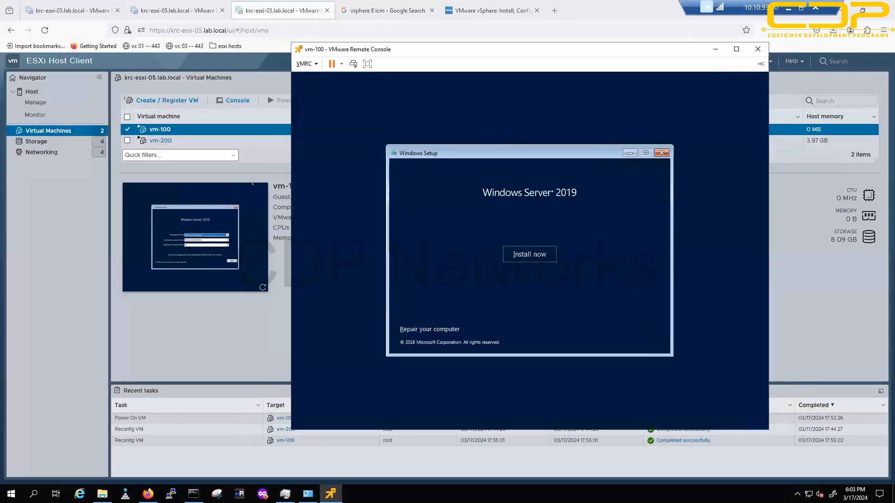
left_click(532, 255)
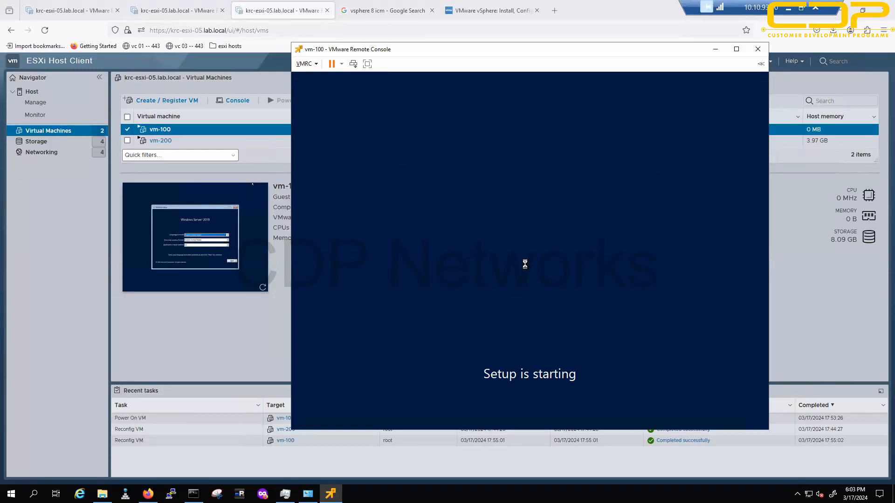
left_click(177, 5)
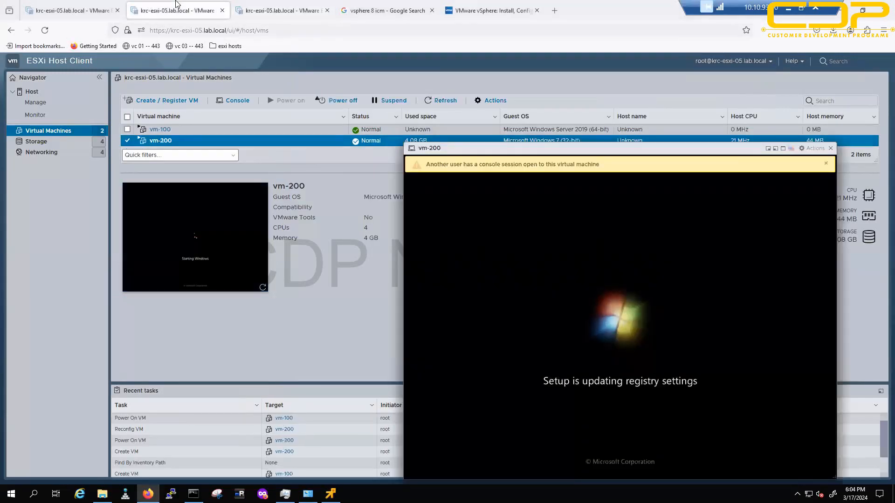
left_click(279, 11)
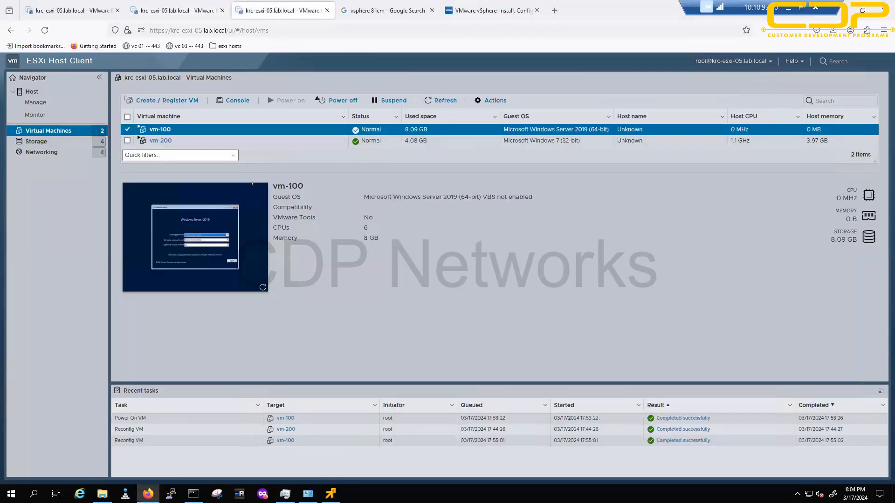
left_click(330, 494)
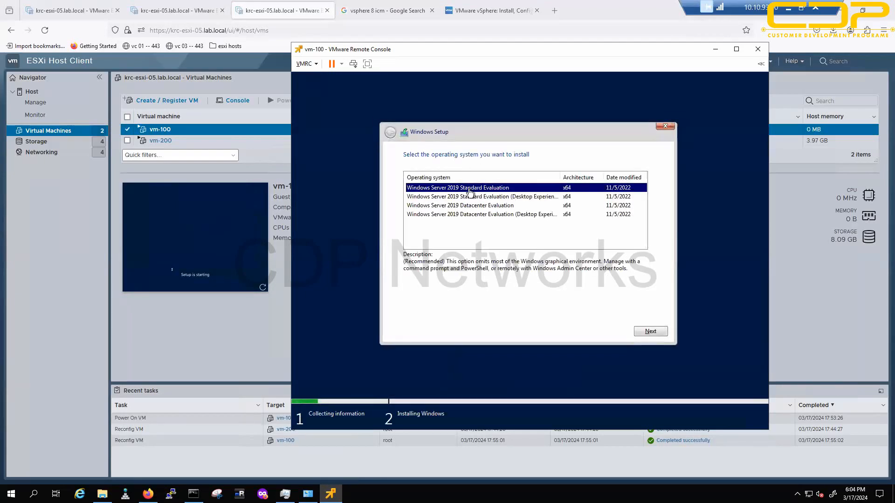
Step: Do a custom install of Datacenter Evaluation (Desktop Experience) on Drive 0, accepting the license
key("Down")
key("Down")
key("Down")
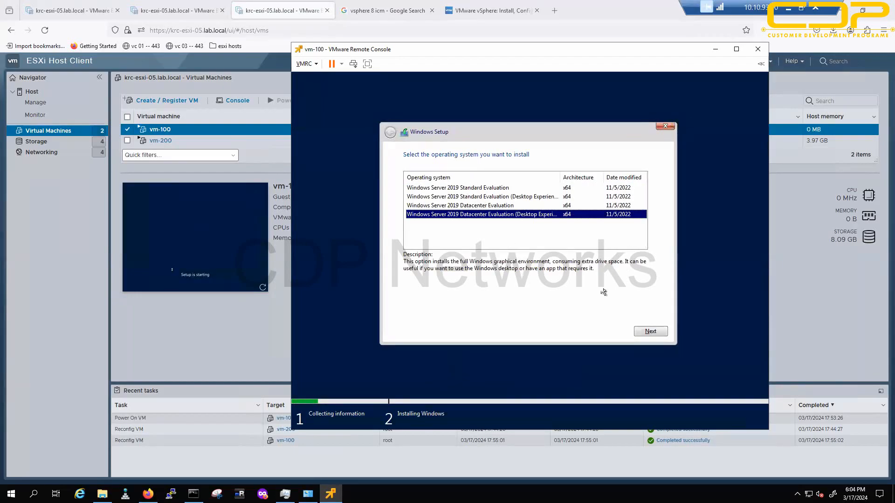
left_click(655, 329)
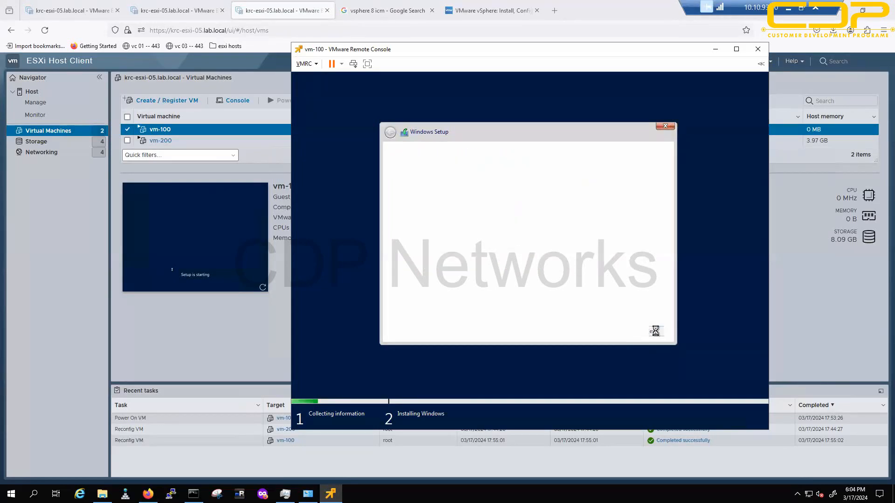
left_click(413, 310)
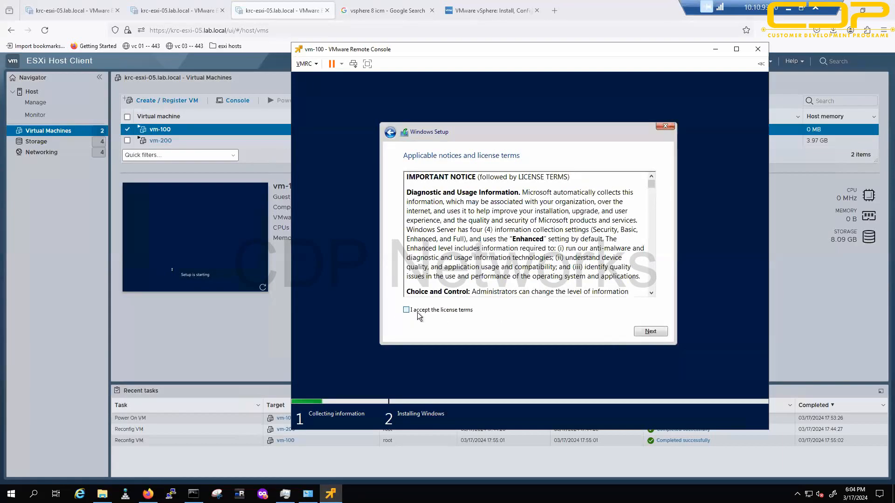
left_click(644, 335)
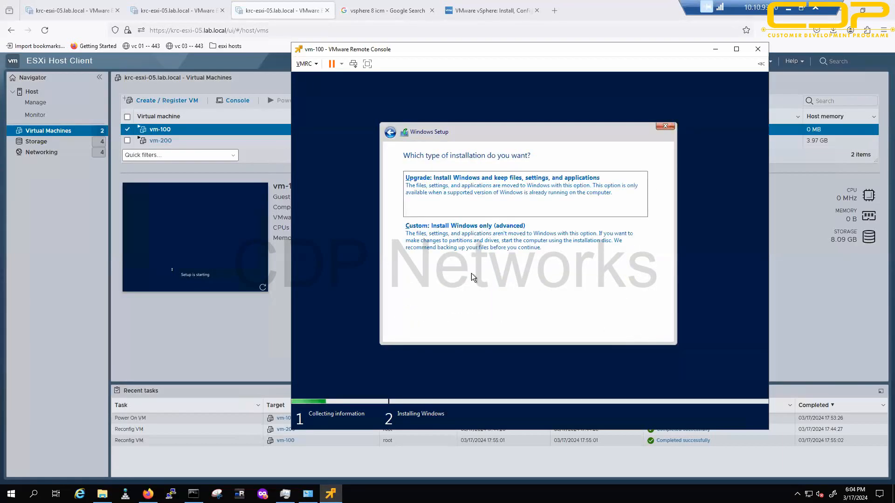
left_click(490, 261)
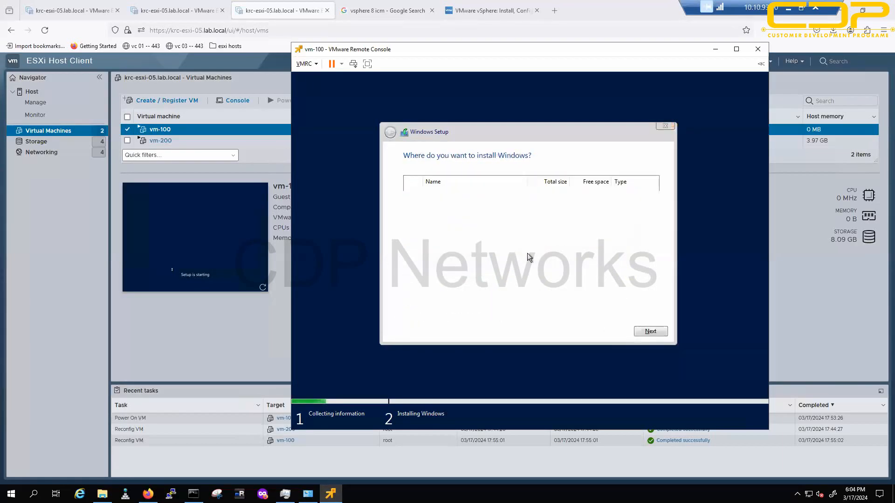
left_click(655, 333)
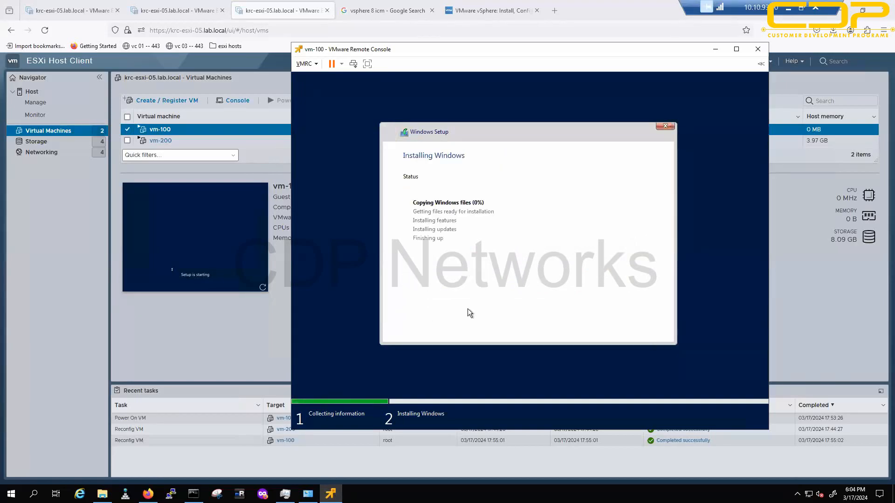
Step: Check vm-200's Windows 7 install, then minimise Firefox and the vm-100 console
key("alt+Tab")
left_click(190, 17)
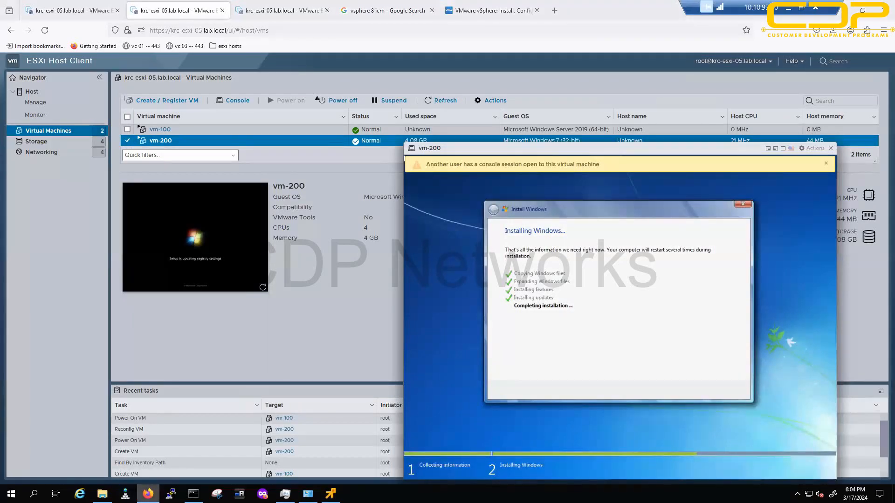
left_click(148, 494)
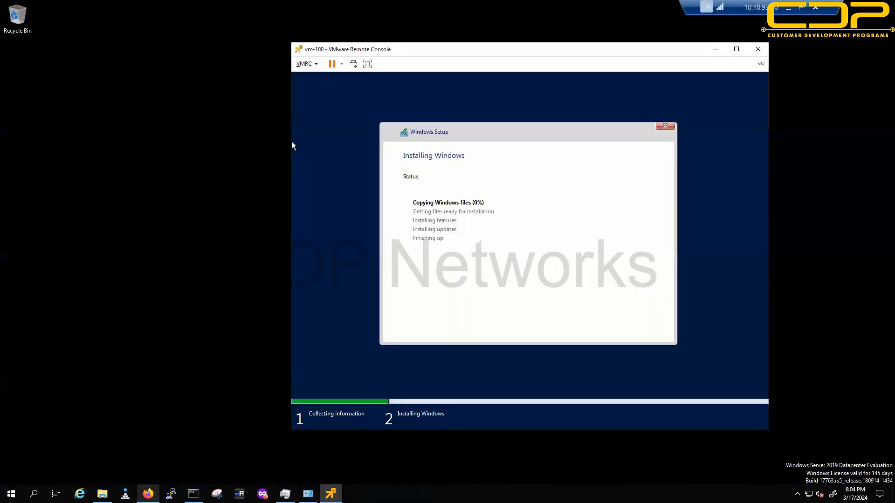
left_click(715, 50)
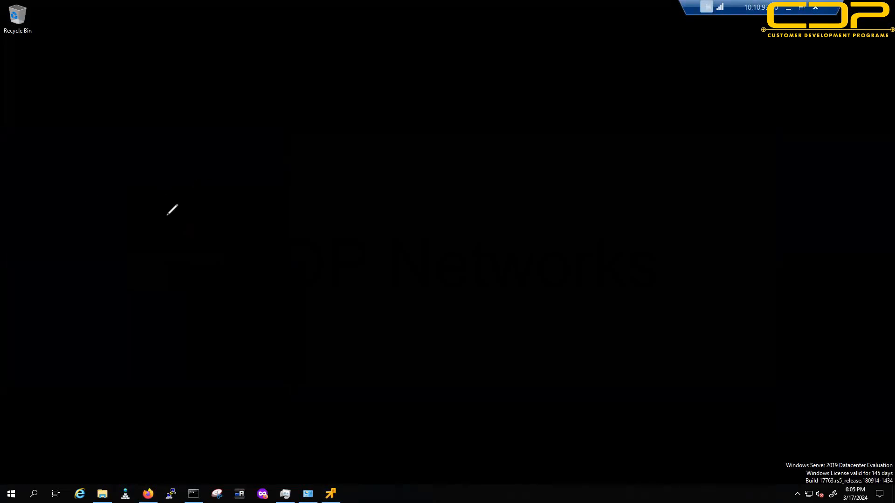
Step: Sketch a box with an arrow to underlined W10, DS below it, then DRIVERS
mouse_move(77, 185)
left_mouse_down()
mouse_move(122, 445)
mouse_move(162, 300)
mouse_move(84, 149)
mouse_move(79, 196)
left_mouse_up()
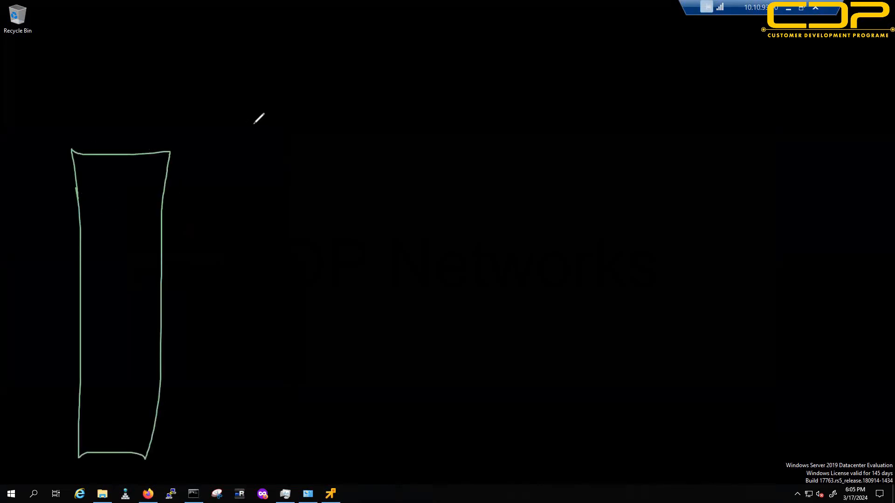
left_click_drag(197, 141, 269, 107)
left_click_drag(259, 107, 262, 123)
mouse_move(300, 86)
left_mouse_down()
mouse_move(324, 87)
mouse_move(336, 102)
left_mouse_up()
left_click_drag(347, 79, 350, 92)
left_click_drag(282, 136, 380, 106)
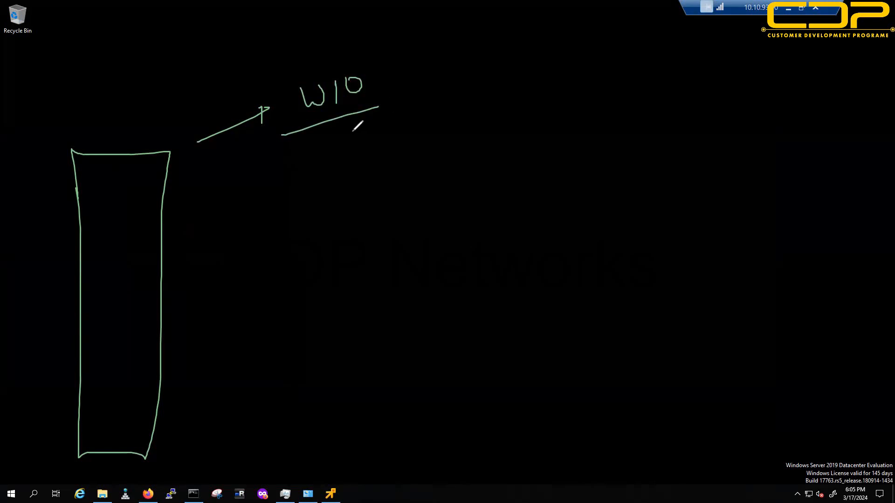
left_click_drag(336, 145, 336, 164)
mouse_move(360, 136)
left_mouse_down()
mouse_move(385, 159)
mouse_move(349, 167)
left_mouse_up()
left_click_drag(313, 184, 434, 169)
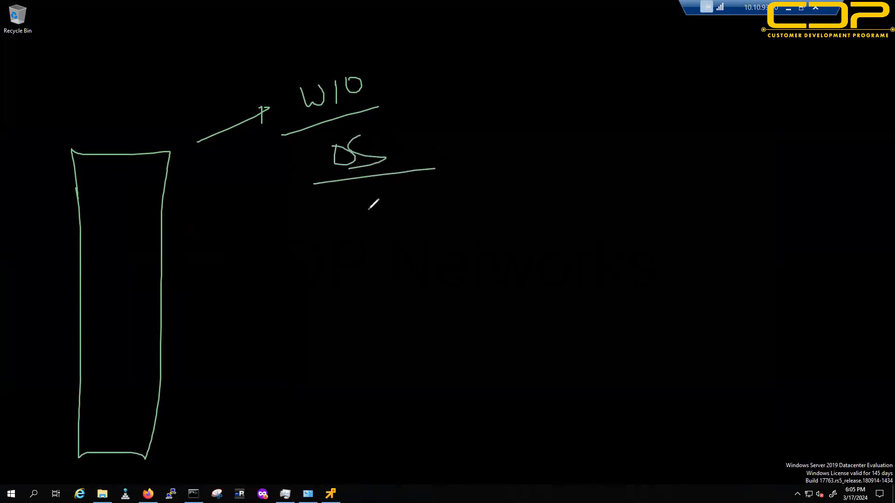
mouse_move(364, 211)
left_mouse_down()
mouse_move(370, 256)
mouse_move(438, 252)
left_mouse_up()
mouse_move(446, 219)
left_mouse_down()
mouse_move(463, 217)
mouse_move(476, 239)
left_mouse_up()
mouse_move(488, 200)
left_mouse_down()
mouse_move(518, 218)
mouse_move(535, 205)
mouse_move(534, 222)
left_mouse_up()
Step: List VIDEO, USB, AUDIO, NET and more drivers at right, bracketed together
left_click_drag(720, 75, 740, 73)
mouse_move(745, 72)
left_mouse_down()
mouse_move(747, 91)
mouse_move(795, 87)
mouse_move(799, 75)
left_mouse_up()
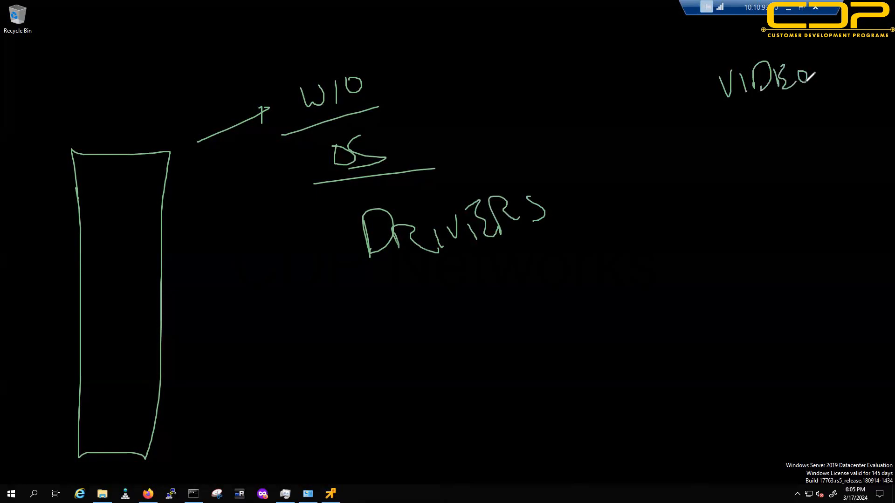
left_click(736, 131)
left_click_drag(737, 128, 748, 123)
mouse_move(772, 122)
left_mouse_down()
mouse_move(763, 146)
mouse_move(777, 150)
left_mouse_up()
mouse_move(742, 196)
left_mouse_down()
mouse_move(774, 176)
mouse_move(795, 180)
left_mouse_up()
mouse_move(761, 220)
left_mouse_down()
mouse_move(773, 231)
mouse_move(815, 218)
left_mouse_up()
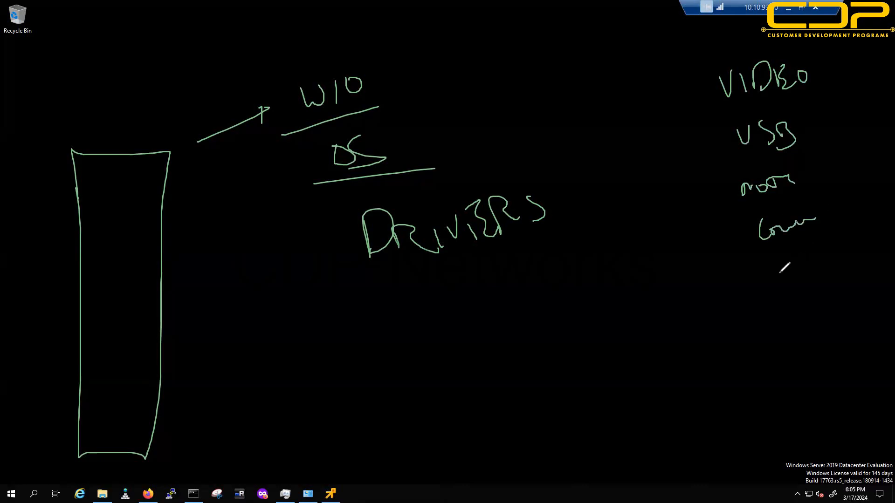
mouse_move(771, 267)
left_mouse_down()
mouse_move(778, 285)
mouse_move(819, 257)
mouse_move(823, 272)
left_mouse_up()
left_click_drag(787, 338, 823, 313)
mouse_move(805, 371)
left_mouse_down()
mouse_move(804, 378)
mouse_move(800, 355)
left_mouse_up()
left_click_drag(807, 396, 809, 401)
left_click_drag(814, 414, 814, 417)
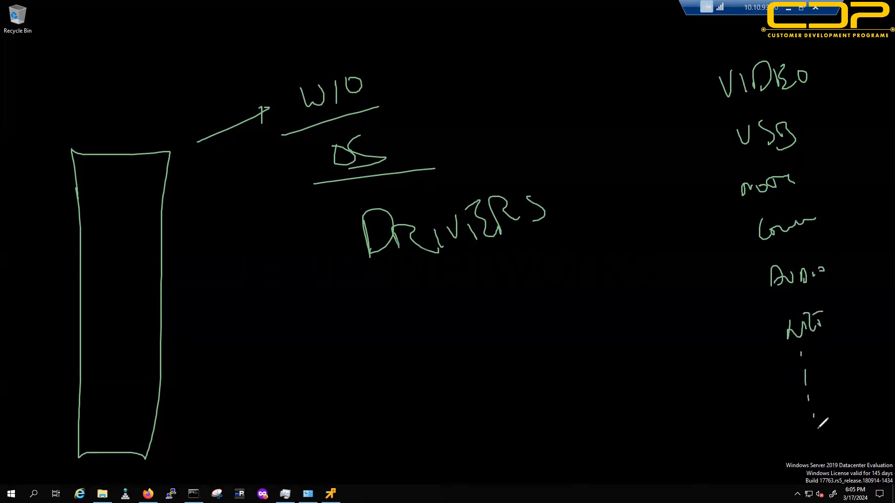
mouse_move(711, 52)
left_mouse_down()
mouse_move(665, 79)
mouse_move(698, 178)
left_mouse_up()
left_click_drag(692, 248, 744, 432)
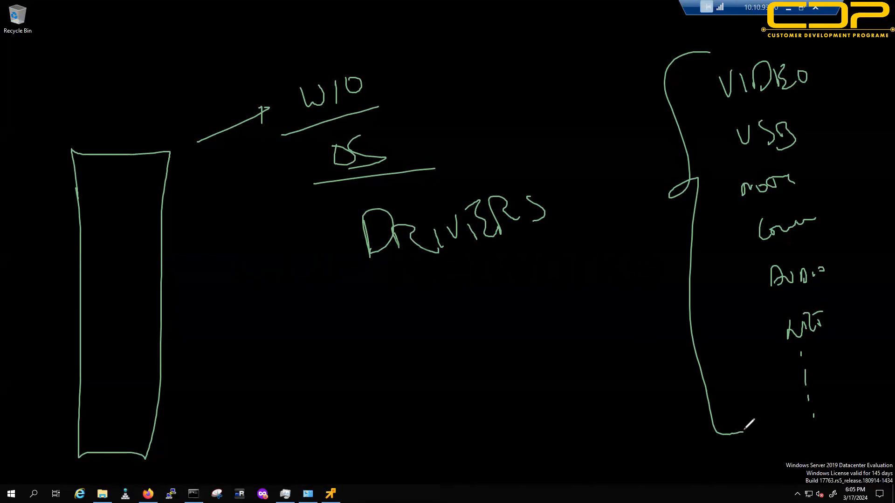
Step: Underline DRIVERS, add PHYSICAL, and draw arrows from W10 and DRIVERS back to the box
mouse_move(318, 57)
left_mouse_down()
mouse_move(293, 41)
mouse_move(178, 77)
mouse_move(179, 99)
left_mouse_up()
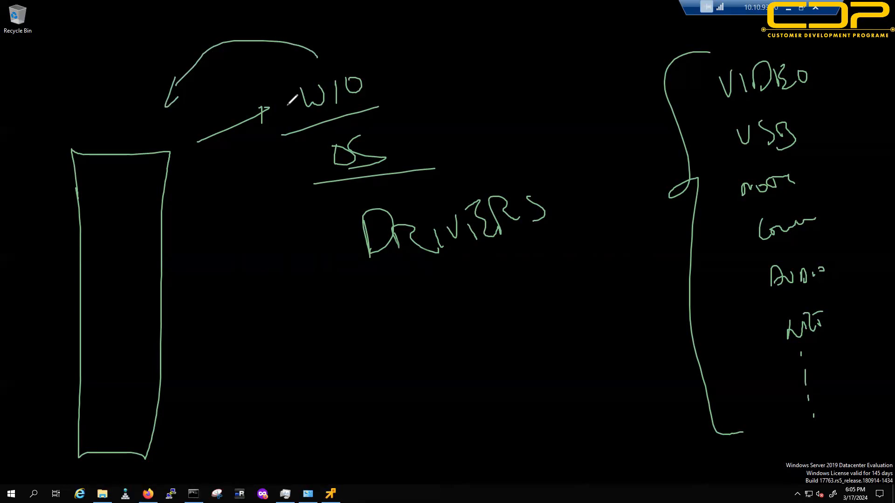
left_click_drag(366, 283, 551, 248)
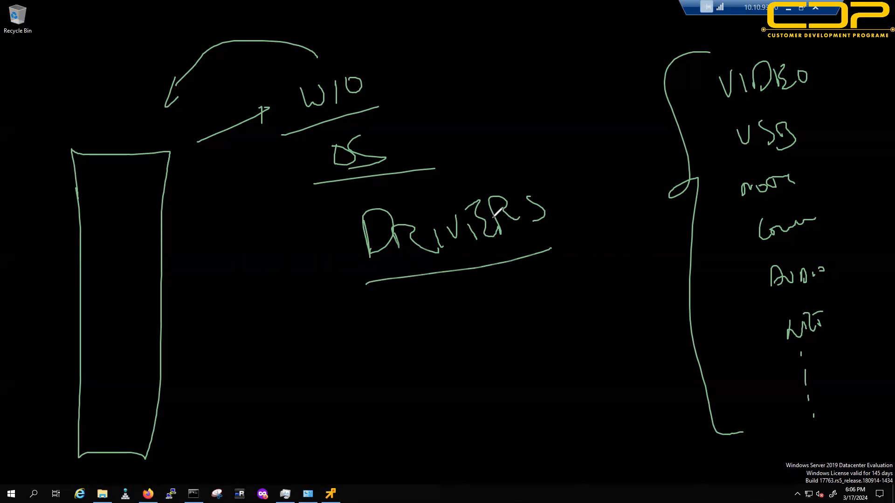
mouse_move(298, 264)
left_mouse_down()
mouse_move(193, 310)
mouse_move(232, 324)
left_mouse_up()
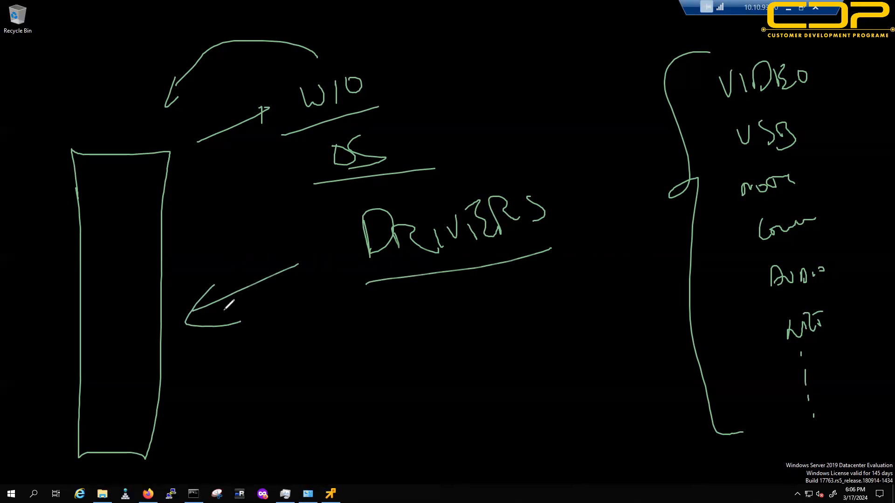
mouse_move(359, 344)
left_mouse_down()
mouse_move(395, 351)
mouse_move(428, 335)
mouse_move(461, 347)
mouse_move(489, 342)
mouse_move(513, 322)
left_mouse_up()
Step: Draw a looping curve to the box, wipe the ink, and start a new box labelled Vm
mouse_move(367, 61)
left_mouse_down()
mouse_move(440, 392)
mouse_move(207, 397)
mouse_move(191, 408)
mouse_move(233, 428)
left_mouse_up()
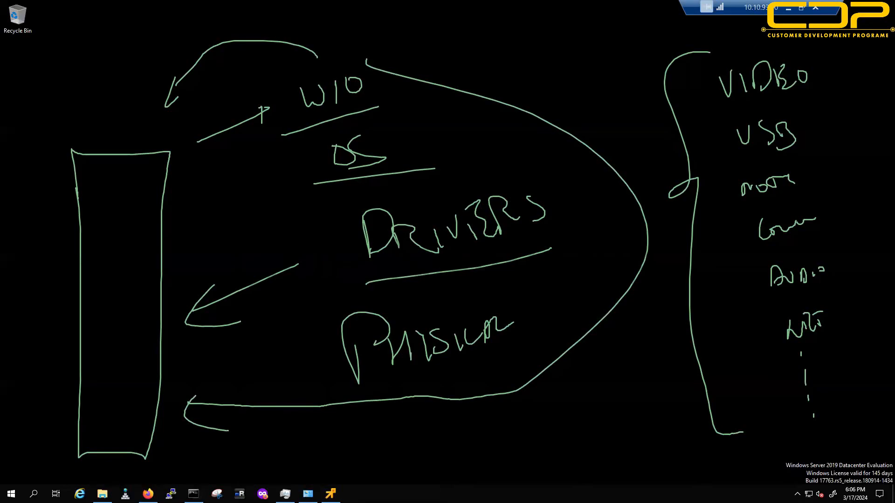
key("e")
mouse_move(102, 165)
left_mouse_down()
mouse_move(108, 239)
mouse_move(138, 152)
mouse_move(114, 159)
left_mouse_up()
left_click_drag(197, 134, 252, 142)
left_click_drag(198, 170, 296, 142)
mouse_move(252, 183)
left_mouse_down()
mouse_move(282, 183)
mouse_move(305, 205)
mouse_move(323, 185)
left_mouse_up()
Step: Write underlined W 10 and DRIVERS, an arrow up to PHYSICAL, and Vm with a rising line
left_click_drag(279, 226, 348, 219)
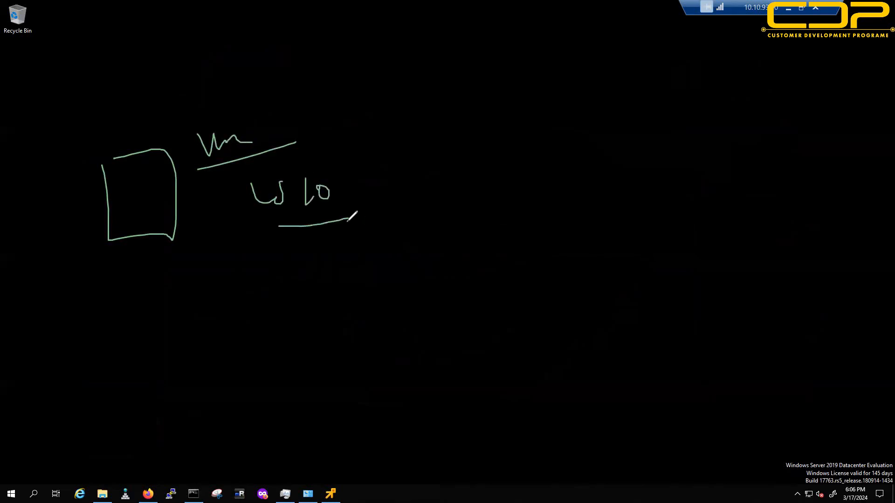
mouse_move(351, 275)
left_mouse_down()
mouse_move(378, 278)
mouse_move(394, 256)
mouse_move(426, 261)
mouse_move(432, 248)
mouse_move(479, 242)
left_mouse_up()
left_click_drag(345, 298, 526, 259)
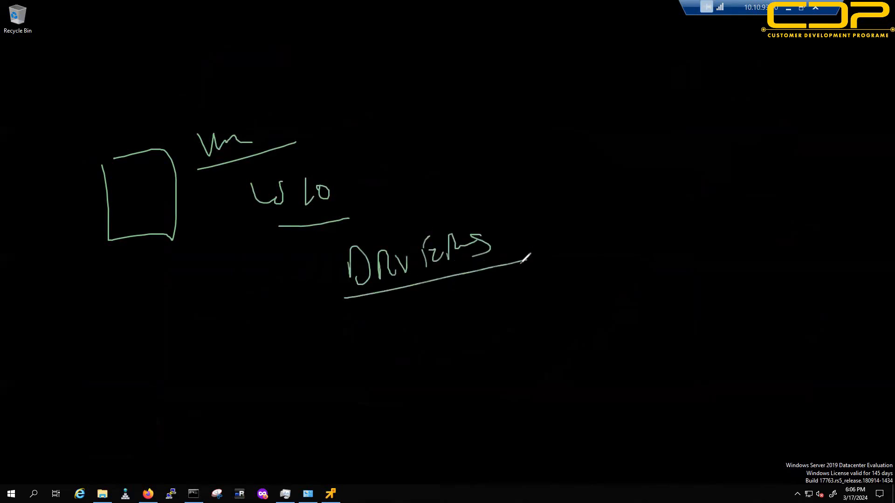
mouse_move(367, 180)
left_mouse_down()
mouse_move(399, 168)
mouse_move(442, 169)
left_mouse_up()
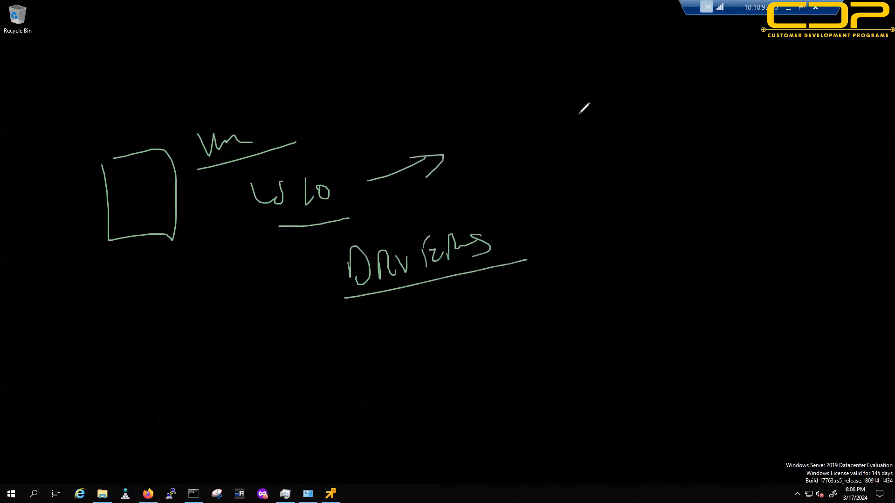
mouse_move(507, 148)
left_mouse_down()
mouse_move(504, 114)
mouse_move(545, 117)
mouse_move(577, 88)
mouse_move(613, 79)
mouse_move(626, 86)
left_mouse_up()
left_click_drag(722, 187, 773, 176)
left_click_drag(586, 196, 785, 118)
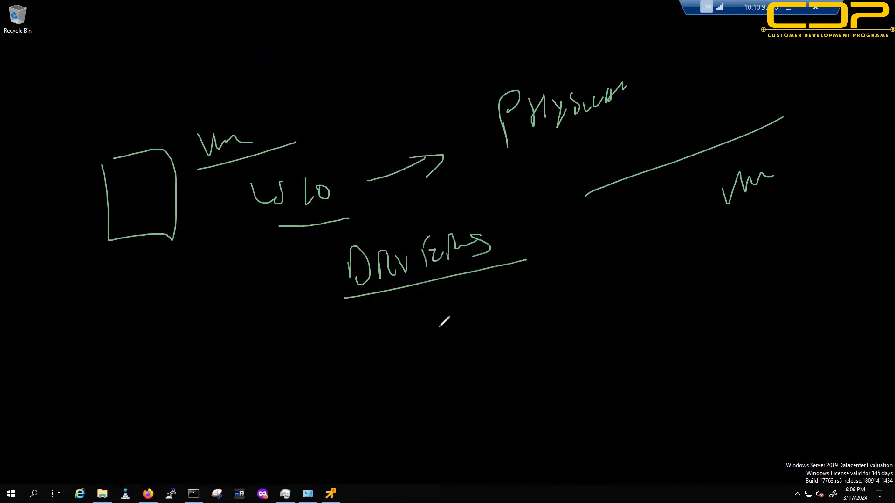
Step: List VIDEO, PORT and other device items under the rising line
mouse_move(577, 311)
left_mouse_down()
mouse_move(589, 309)
mouse_move(593, 321)
left_mouse_up()
left_click_drag(601, 301, 600, 321)
mouse_move(602, 300)
left_mouse_down()
mouse_move(610, 321)
mouse_move(645, 312)
left_mouse_up()
left_click_drag(593, 365, 615, 369)
left_click_drag(616, 364, 641, 358)
left_click_drag(615, 388, 618, 395)
mouse_move(614, 390)
left_mouse_down()
mouse_move(632, 384)
mouse_move(618, 430)
left_mouse_up()
left_click_drag(625, 413, 636, 416)
left_click_drag(635, 402, 649, 412)
left_click_drag(649, 401, 654, 401)
left_click_drag(652, 407, 655, 412)
left_click_drag(629, 459, 657, 442)
left_click_drag(638, 484, 672, 474)
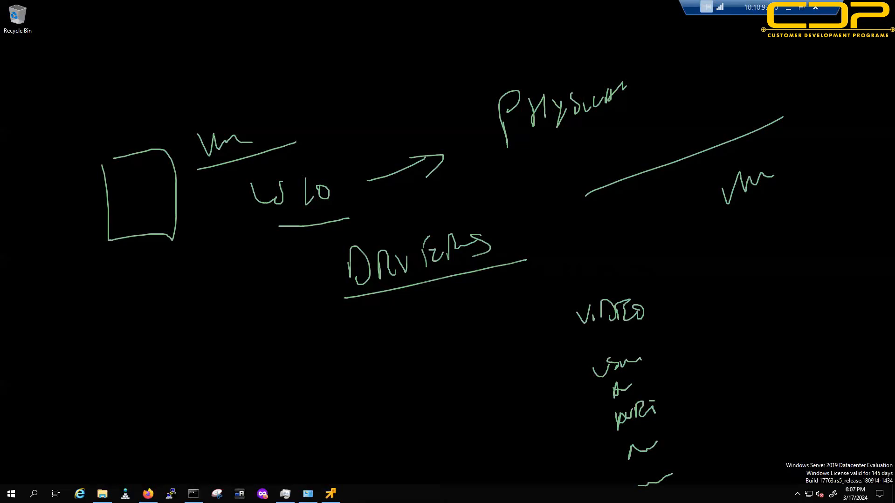
Step: Draw double-underlined VMTOOLS with arrows to a small VM-over-OS box, then erase all ink
left_click_drag(132, 413, 152, 399)
mouse_move(156, 423)
left_mouse_down()
mouse_move(240, 400)
mouse_move(261, 408)
mouse_move(252, 417)
left_mouse_up()
left_click_drag(108, 476, 268, 426)
left_click_drag(148, 480, 285, 441)
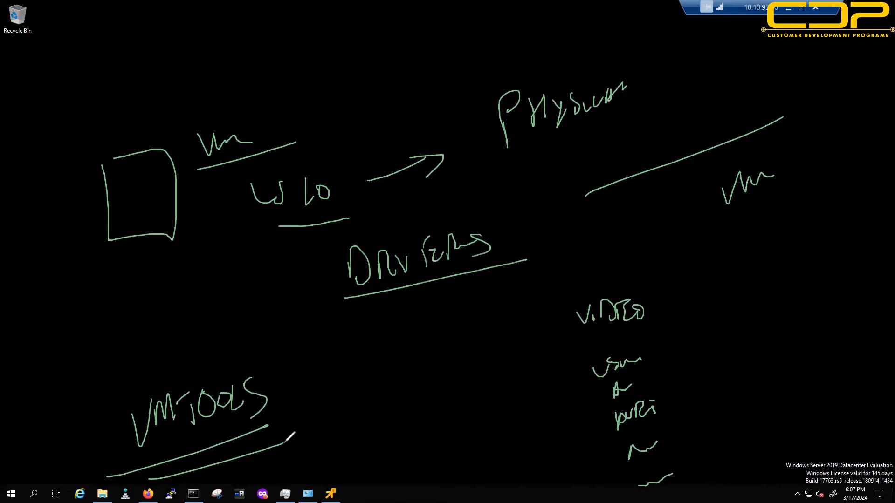
mouse_move(305, 385)
left_mouse_down()
mouse_move(349, 380)
mouse_move(323, 406)
left_mouse_up()
left_click_drag(349, 371, 344, 425)
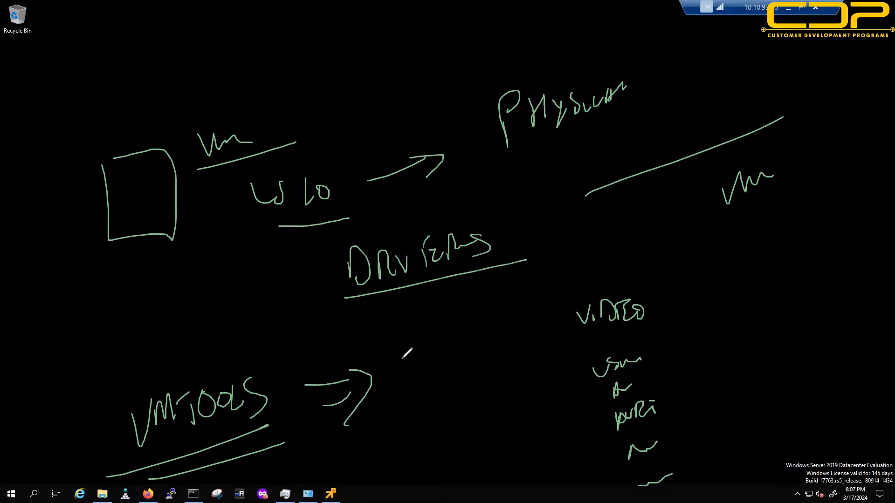
left_click_drag(397, 338, 412, 375)
mouse_move(398, 338)
left_mouse_down()
mouse_move(430, 324)
mouse_move(413, 382)
left_mouse_up()
left_click(468, 338)
left_click_drag(451, 326, 487, 332)
mouse_move(448, 359)
left_mouse_down()
mouse_move(525, 333)
mouse_move(481, 364)
mouse_move(486, 377)
left_mouse_up()
mouse_move(452, 397)
left_mouse_down()
mouse_move(521, 378)
mouse_move(530, 385)
left_mouse_up()
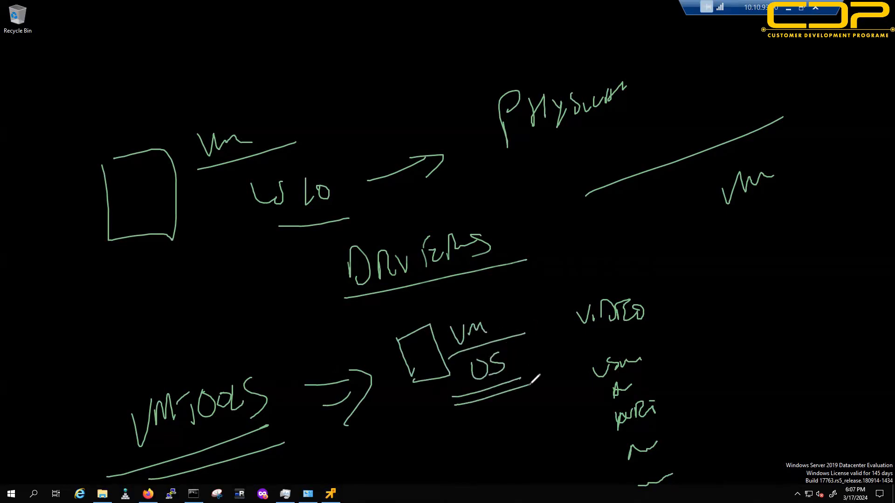
mouse_move(260, 435)
left_mouse_down()
mouse_move(433, 416)
mouse_move(436, 432)
left_mouse_up()
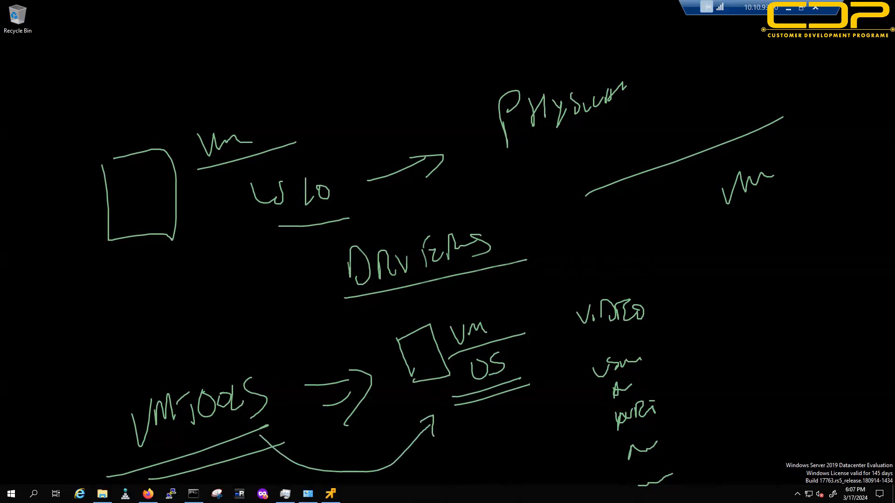
key("e")
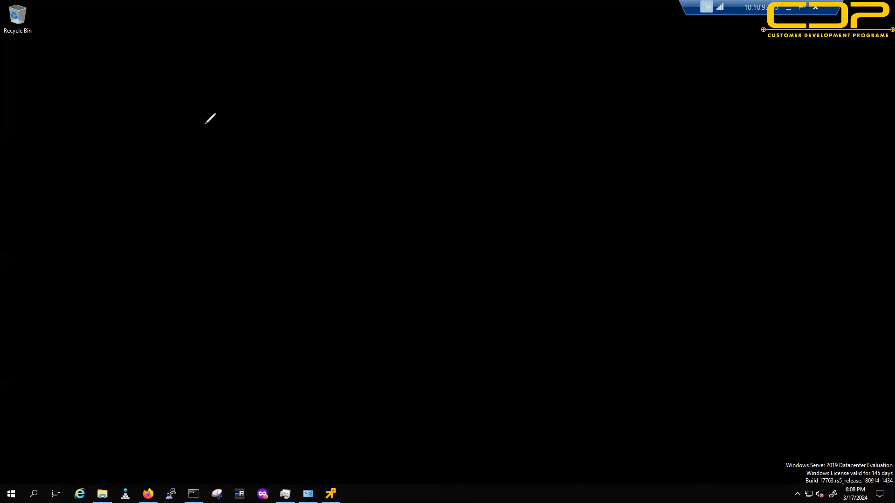
Step: Write underlined MANDATORY and a box labelled vm with a circled 1 below
mouse_move(127, 127)
left_mouse_down()
mouse_move(127, 111)
mouse_move(176, 87)
mouse_move(201, 91)
mouse_move(238, 78)
mouse_move(251, 93)
mouse_move(281, 57)
mouse_move(304, 82)
mouse_move(339, 55)
mouse_move(371, 73)
mouse_move(392, 56)
mouse_move(378, 98)
left_mouse_up()
left_click_drag(68, 188, 394, 111)
left_click_drag(228, 214, 282, 259)
left_click_drag(290, 190, 282, 259)
mouse_move(316, 193)
left_mouse_down()
mouse_move(341, 203)
mouse_move(314, 208)
left_mouse_up()
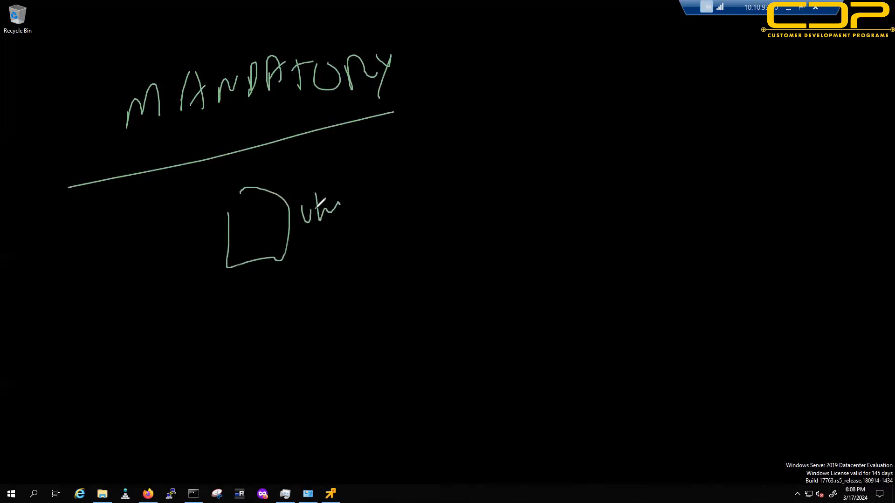
left_click_drag(301, 310, 306, 337)
left_click_drag(290, 295, 321, 293)
Step: Add underlined OS with circled 2, and VMware with circled 3 and a down arrow
mouse_move(537, 172)
left_mouse_down()
mouse_move(533, 200)
mouse_move(546, 172)
left_mouse_up()
mouse_move(577, 167)
left_mouse_down()
mouse_move(590, 187)
mouse_move(571, 203)
left_mouse_up()
left_click_drag(529, 216, 587, 208)
mouse_move(528, 301)
left_mouse_down()
mouse_move(548, 317)
mouse_move(528, 303)
left_mouse_up()
mouse_move(746, 305)
left_mouse_down()
mouse_move(771, 317)
mouse_move(751, 326)
left_mouse_up()
mouse_move(745, 303)
left_mouse_down()
mouse_move(800, 313)
mouse_move(738, 302)
left_mouse_up()
left_click_drag(728, 150, 759, 153)
mouse_move(762, 175)
left_mouse_down()
mouse_move(820, 150)
mouse_move(853, 161)
mouse_move(846, 181)
left_mouse_up()
left_click(851, 173)
left_click_drag(709, 214, 890, 194)
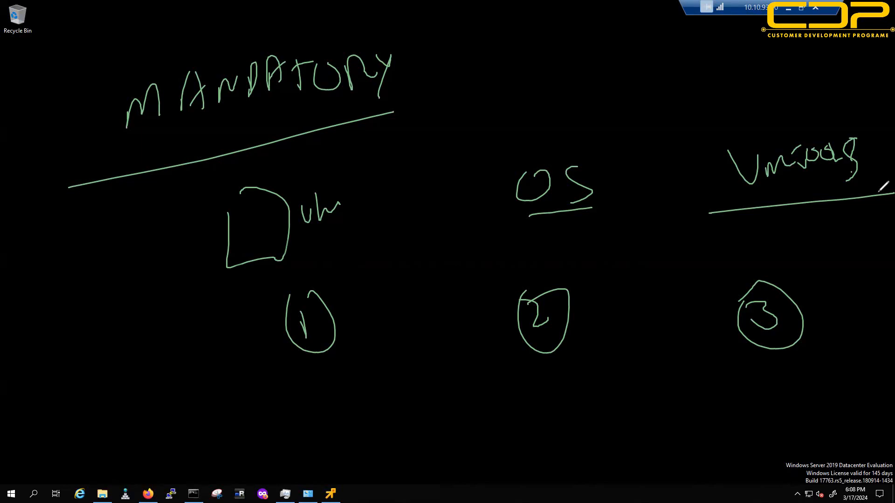
left_click_drag(803, 61, 793, 93)
mouse_move(792, 64)
left_mouse_down()
mouse_move(787, 86)
mouse_move(799, 91)
left_mouse_up()
Step: Underline circled numbers 1–3 and write underlined W/L above OS
left_click_drag(299, 384, 383, 378)
left_click_drag(507, 373, 619, 368)
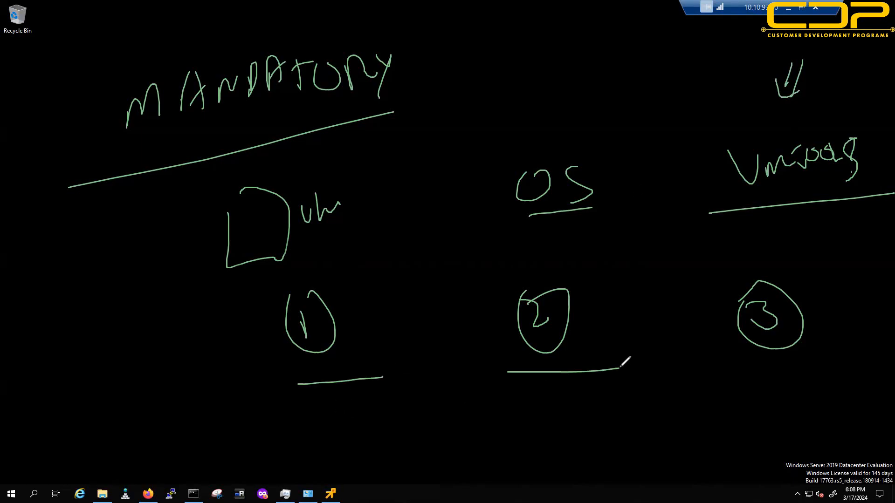
left_click_drag(703, 367, 801, 356)
left_click_drag(737, 371, 833, 364)
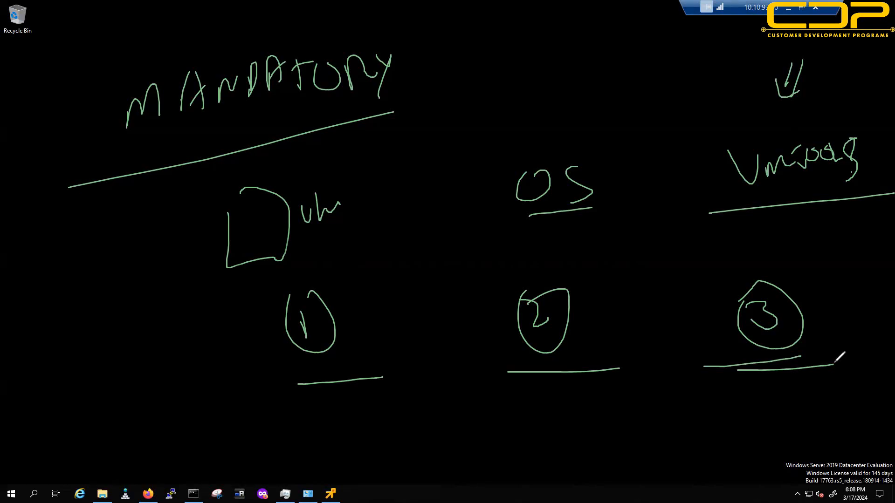
left_click_drag(501, 144, 620, 132)
mouse_move(503, 92)
left_mouse_down()
mouse_move(533, 92)
mouse_move(546, 130)
left_mouse_up()
mouse_move(554, 77)
left_mouse_down()
mouse_move(557, 112)
mouse_move(572, 115)
left_mouse_up()
left_click_drag(499, 137, 576, 126)
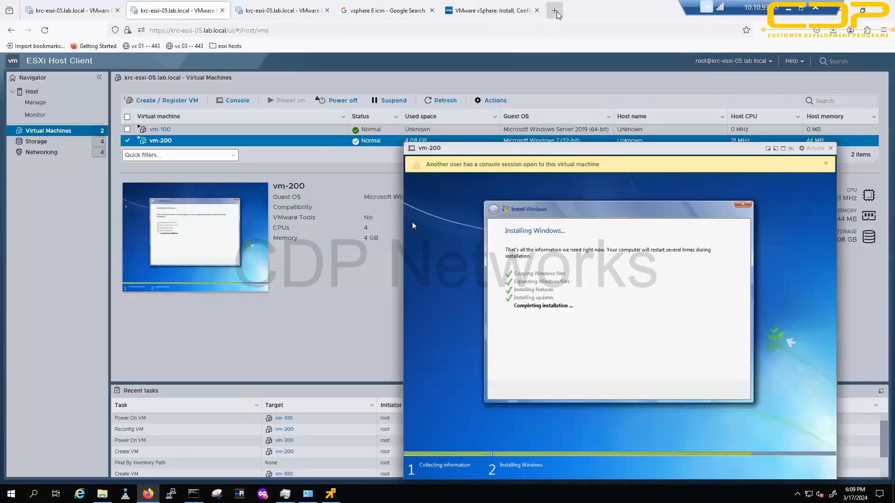
Step: Google 'install vm tools on linux' in a new tab and open the kb.vmware.com result in the background
left_click(558, 14)
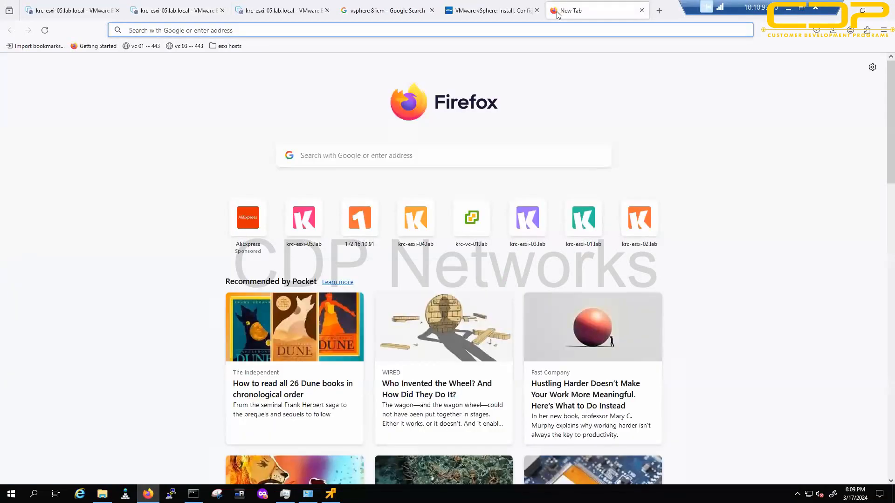
type("ins")
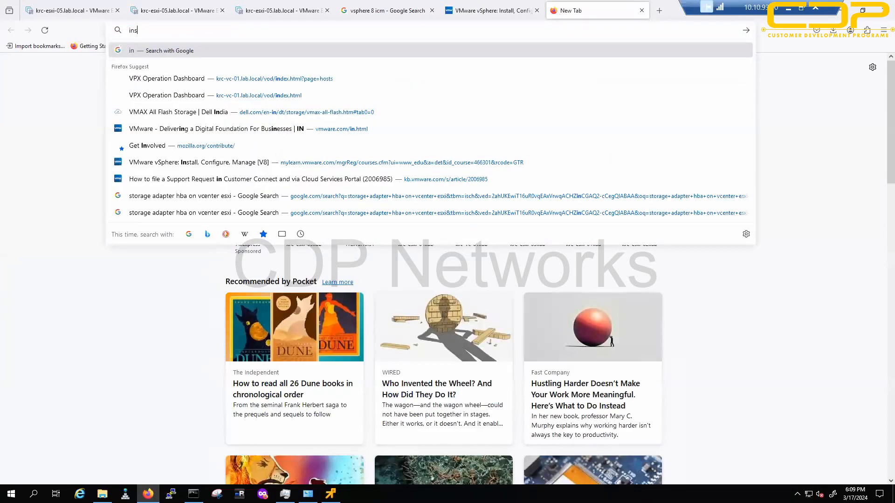
type("tall vm tools n")
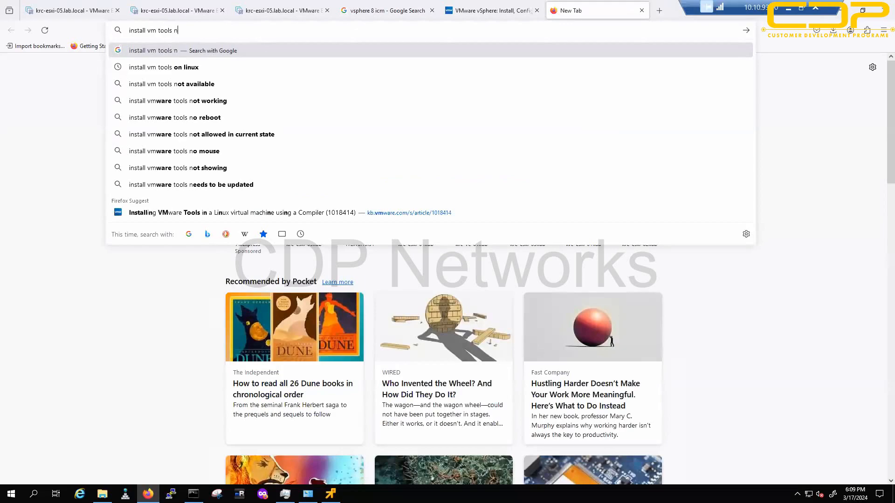
key("Down")
key("Return")
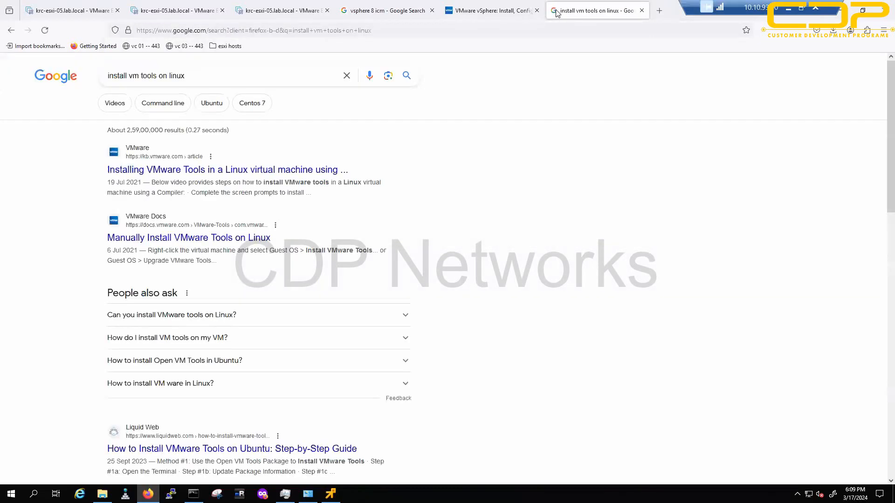
middle_click(303, 170)
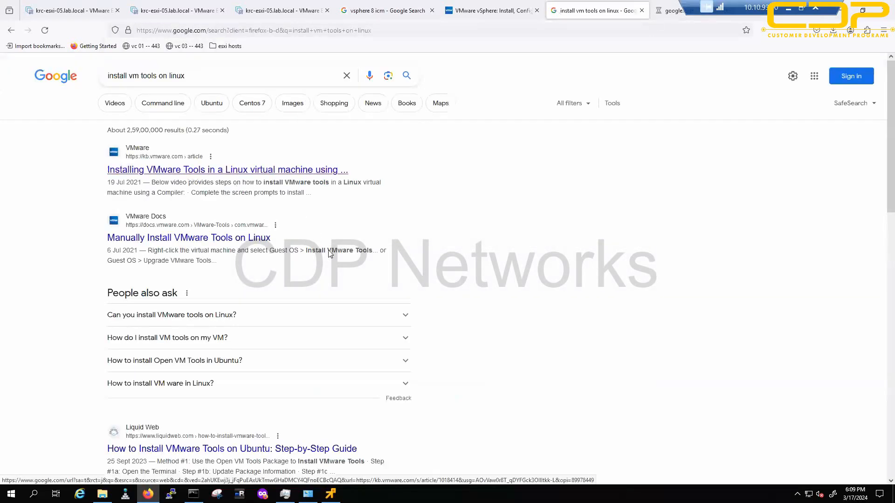
Step: Read the KB 1018414 Linux compile steps, selecting the cp command and version note
left_click(661, 15)
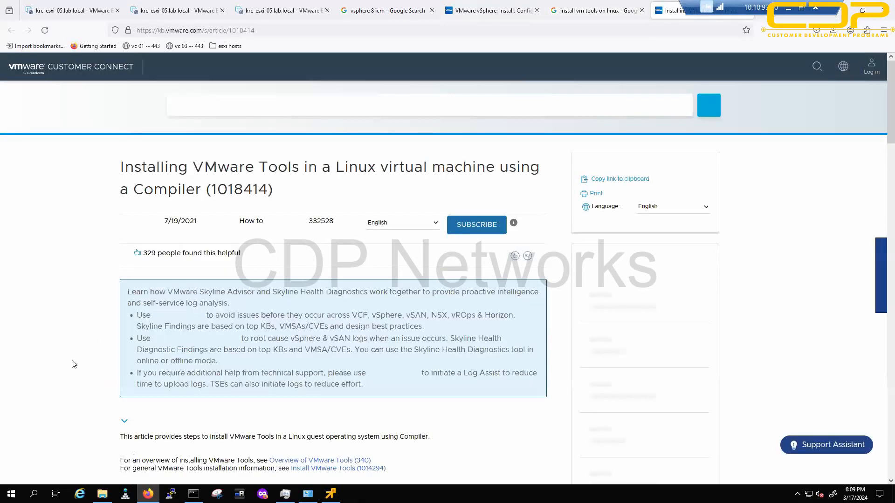
scroll(77, 357, "down", 4)
scroll(81, 357, "down", 2)
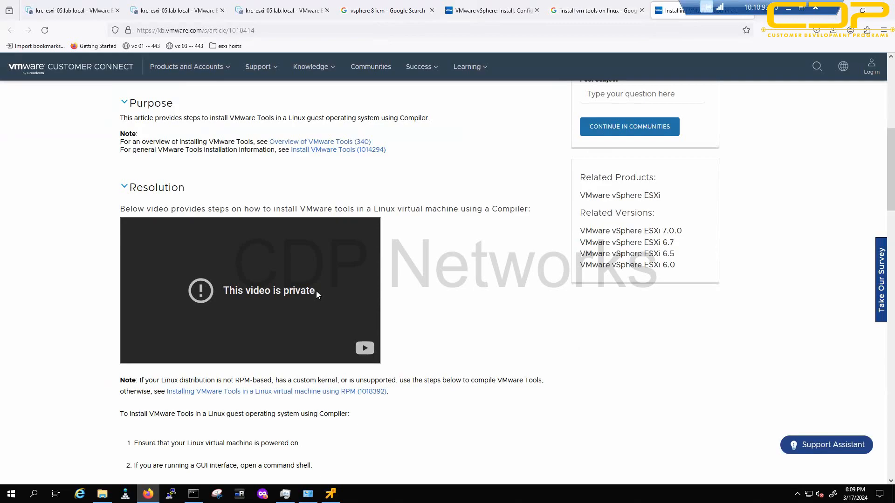
scroll(114, 340, "down", 5)
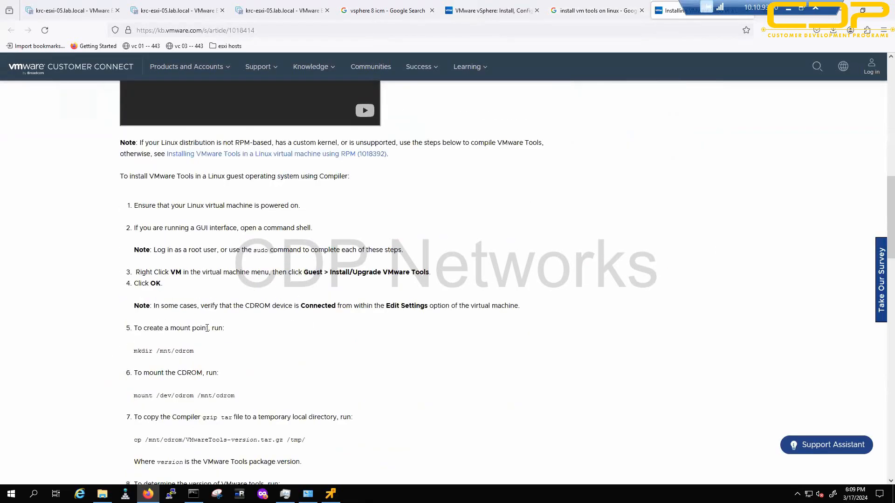
scroll(206, 328, "down", 3)
left_click_drag(175, 298, 305, 297)
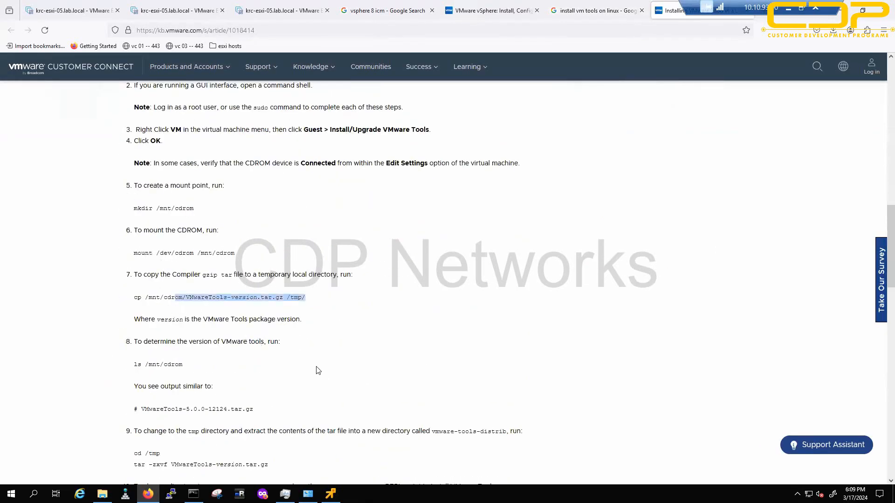
left_click_drag(318, 371, 316, 416)
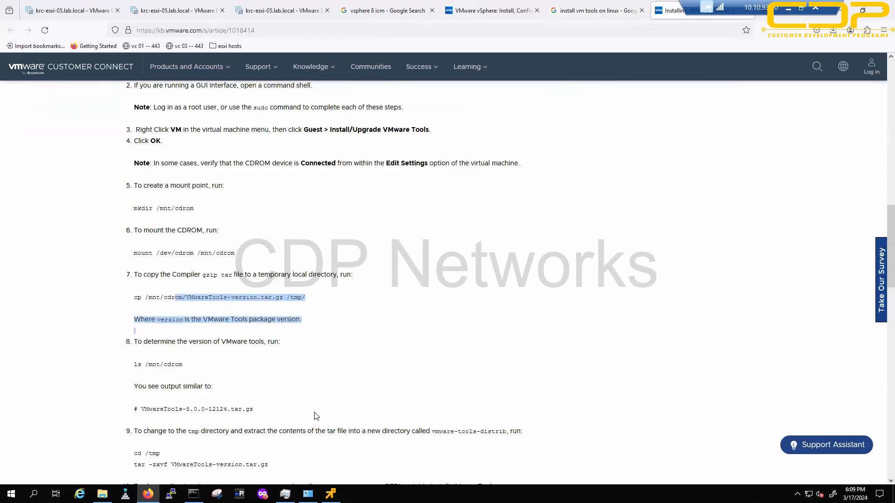
Step: Close the KB article and search tabs and minimise Firefox to the desktop
middle_click(665, 11)
middle_click(600, 17)
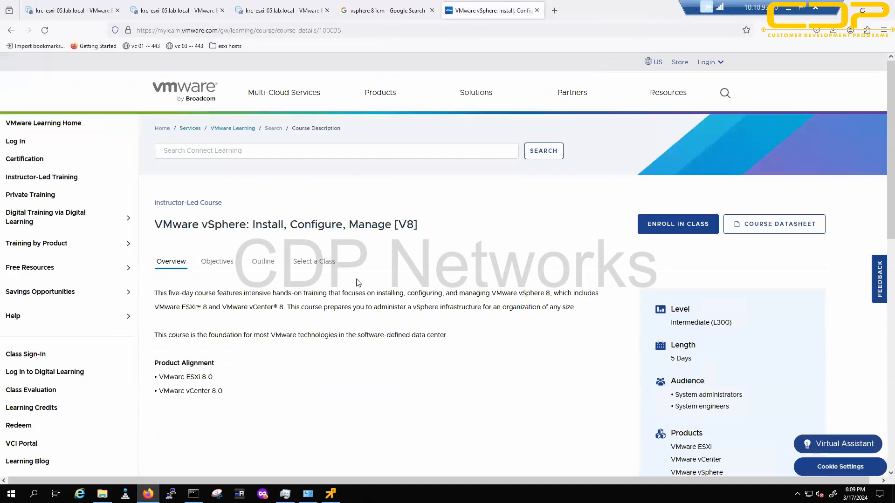
left_click(142, 485)
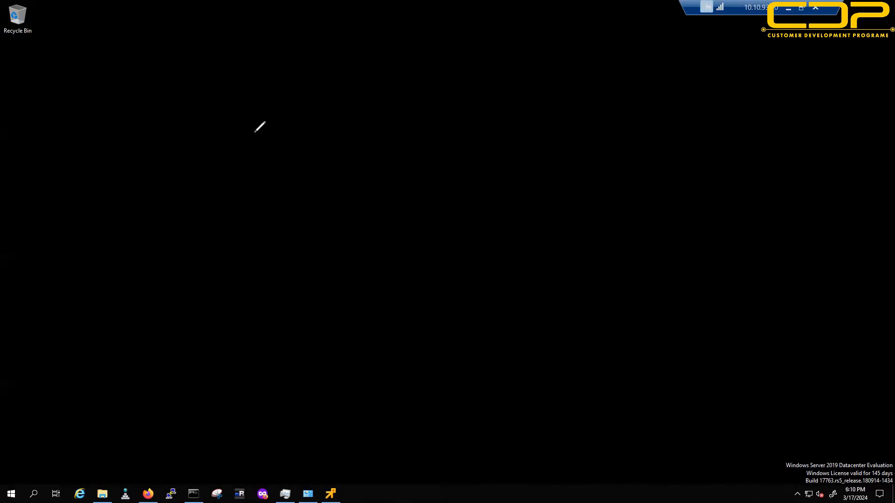
Step: Write 'Vm TOOLS' with a tall rectangle below it, then label it ESXi and underline both
mouse_move(192, 61)
left_mouse_down()
mouse_move(262, 75)
mouse_move(273, 50)
left_mouse_up()
left_click_drag(278, 51, 319, 55)
left_click_drag(327, 51, 329, 70)
left_click_drag(367, 46, 353, 72)
left_click_drag(296, 166, 296, 216)
mouse_move(309, 418)
left_mouse_down()
mouse_move(369, 419)
mouse_move(309, 120)
mouse_move(294, 164)
left_mouse_up()
mouse_move(452, 112)
left_mouse_down()
mouse_move(482, 94)
mouse_move(513, 104)
mouse_move(516, 93)
left_mouse_up()
left_click_drag(452, 149, 524, 130)
left_click_drag(249, 90, 372, 70)
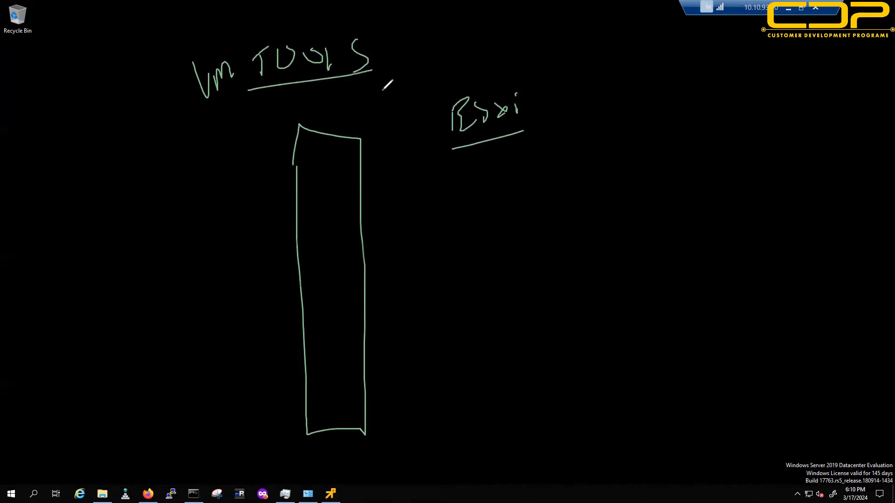
Step: Draw a small box labelled 'vm' at the right, with 'mount' underlined and 'vm tool' below
left_click_drag(651, 247, 706, 233)
mouse_move(651, 230)
left_mouse_down()
mouse_move(706, 230)
mouse_move(738, 205)
left_mouse_up()
left_click_drag(703, 235, 777, 219)
left_click_drag(737, 256, 794, 246)
mouse_move(806, 246)
left_mouse_down()
mouse_move(806, 254)
mouse_move(809, 233)
left_mouse_up()
left_click_drag(727, 289, 840, 260)
mouse_move(747, 300)
left_mouse_down()
mouse_move(829, 274)
mouse_move(839, 279)
left_mouse_up()
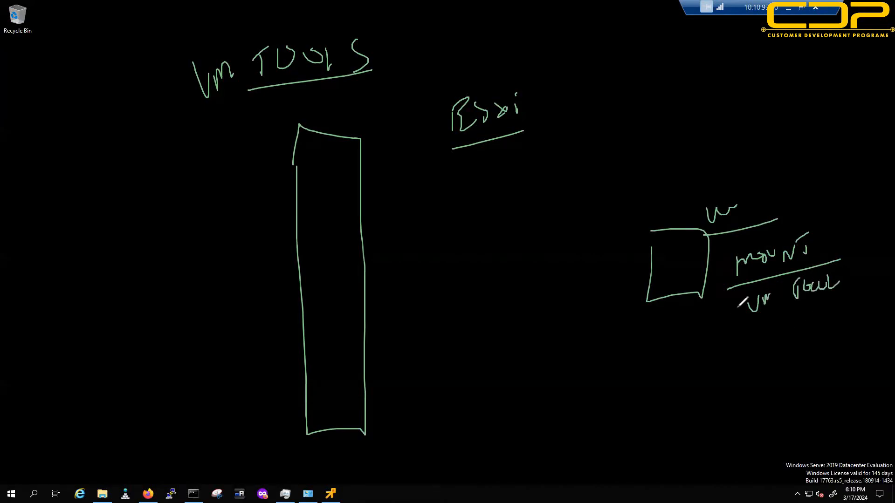
Step: Link the vm box to the rectangle, arc from the VM Tools bar to it, then clear all ink
mouse_move(653, 261)
left_mouse_down()
mouse_move(409, 308)
mouse_move(390, 319)
left_mouse_up()
mouse_move(404, 295)
left_mouse_down()
mouse_move(394, 309)
mouse_move(431, 324)
left_mouse_up()
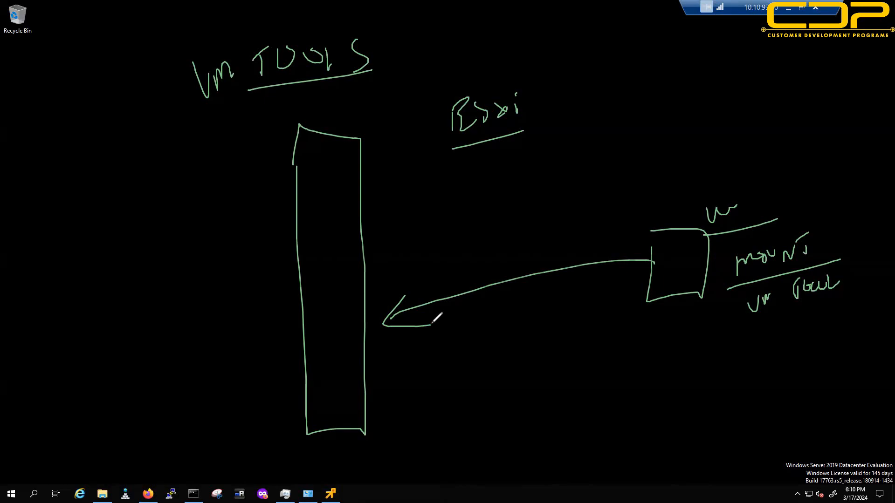
mouse_move(383, 254)
left_mouse_down()
mouse_move(742, 212)
mouse_move(755, 200)
left_mouse_up()
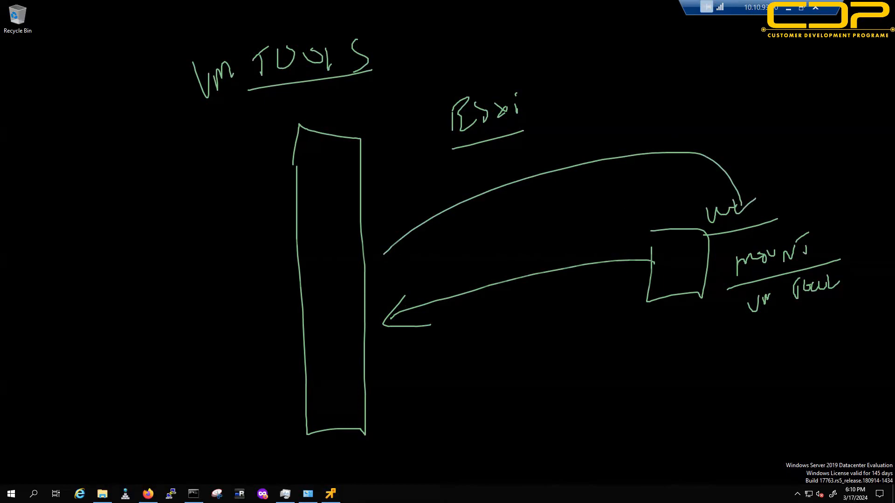
key("Escape")
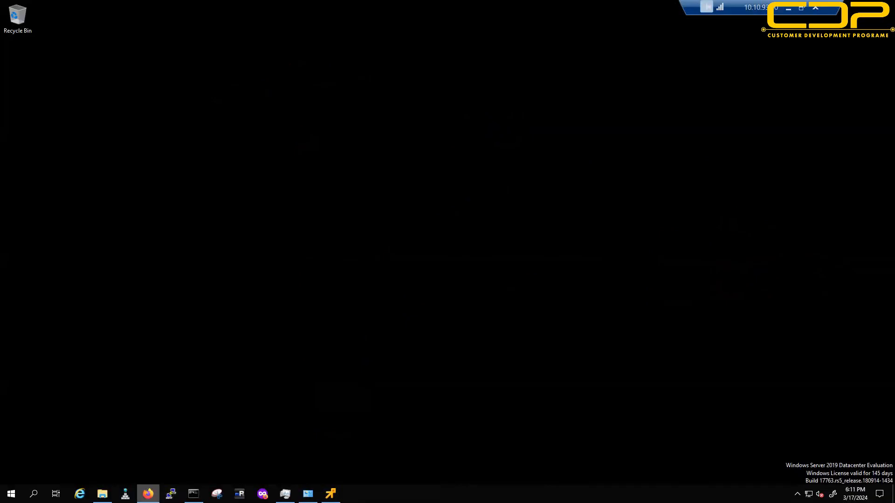
left_click(148, 493)
left_click(168, 11)
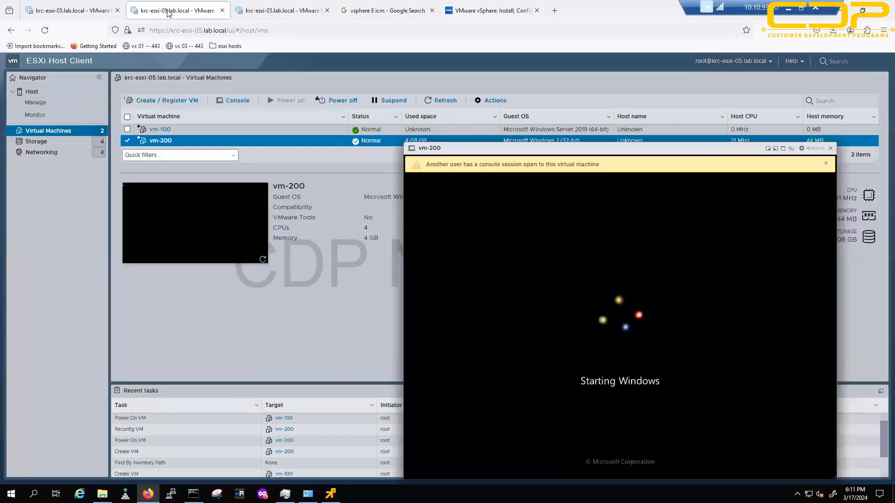
left_click_drag(548, 146, 519, 122)
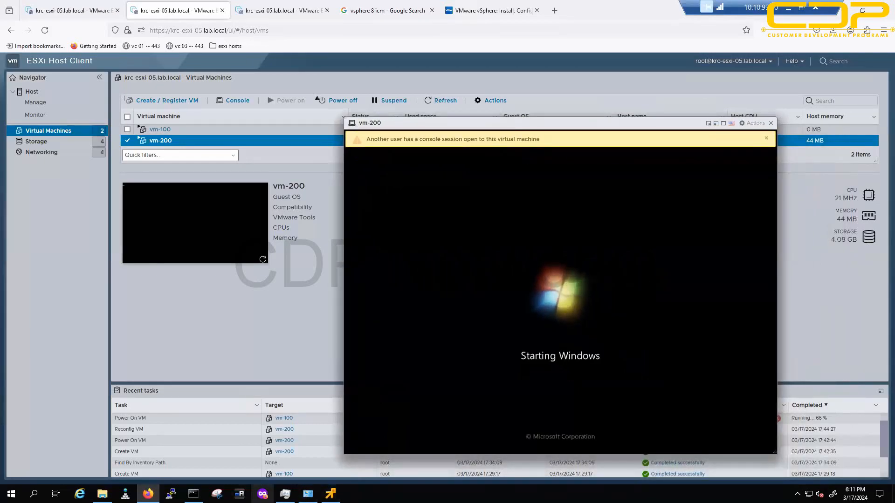
left_click(331, 494)
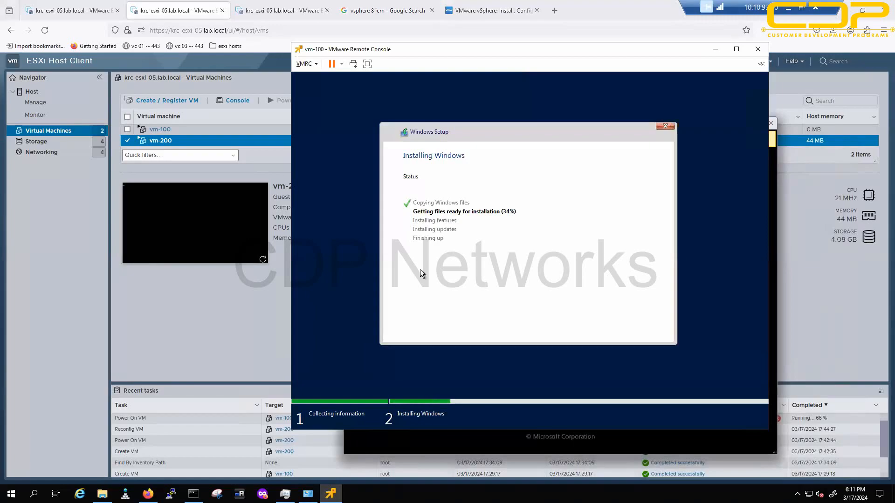
key("alt+Tab")
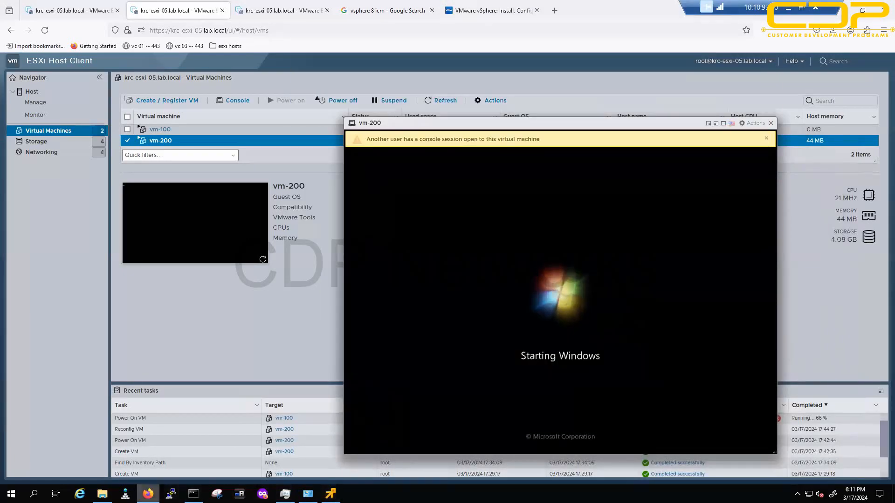
left_click(149, 494)
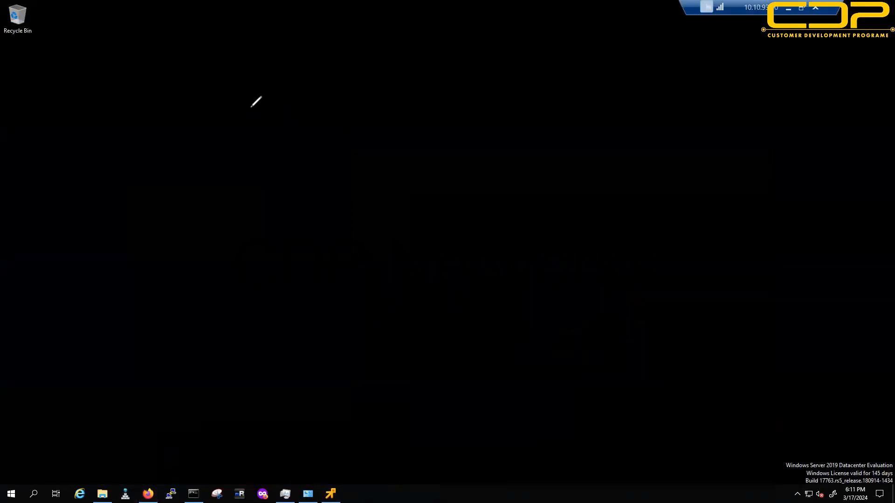
mouse_move(219, 80)
left_mouse_down()
mouse_move(343, 84)
mouse_move(387, 39)
mouse_move(406, 48)
mouse_move(409, 75)
left_mouse_up()
left_click_drag(460, 118, 190, 165)
mouse_move(322, 183)
left_mouse_down()
mouse_move(330, 201)
mouse_move(354, 212)
mouse_move(384, 204)
left_mouse_up()
mouse_move(433, 182)
left_mouse_down()
mouse_move(449, 175)
mouse_move(492, 191)
mouse_move(506, 173)
mouse_move(480, 166)
left_mouse_up()
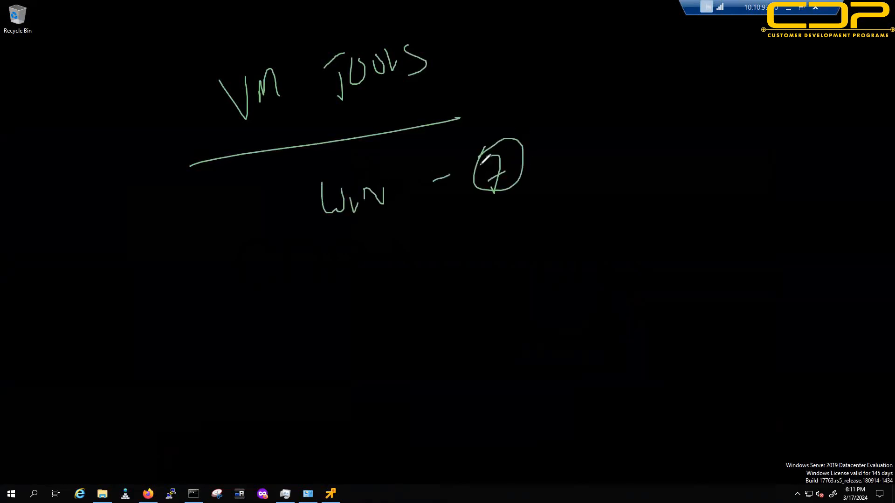
left_click_drag(201, 282, 588, 194)
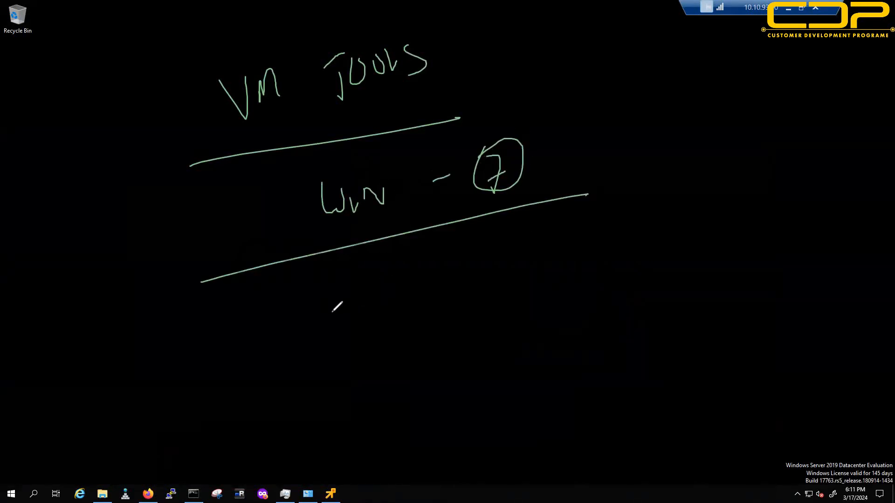
mouse_move(347, 275)
left_mouse_down()
mouse_move(347, 311)
mouse_move(378, 290)
left_mouse_up()
mouse_move(396, 279)
left_mouse_down()
mouse_move(409, 272)
mouse_move(395, 306)
left_mouse_up()
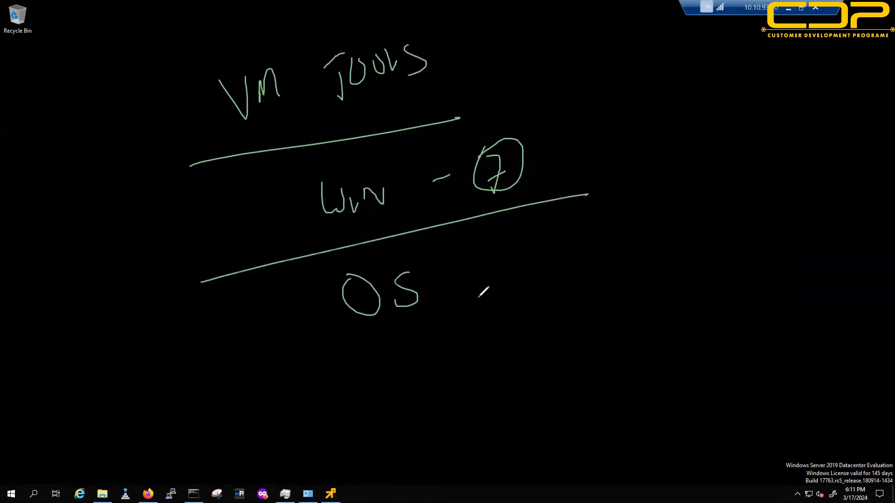
mouse_move(494, 253)
left_mouse_down()
mouse_move(541, 247)
mouse_move(569, 256)
mouse_move(614, 240)
mouse_move(625, 199)
mouse_move(630, 241)
left_mouse_up()
left_click_drag(367, 367, 691, 270)
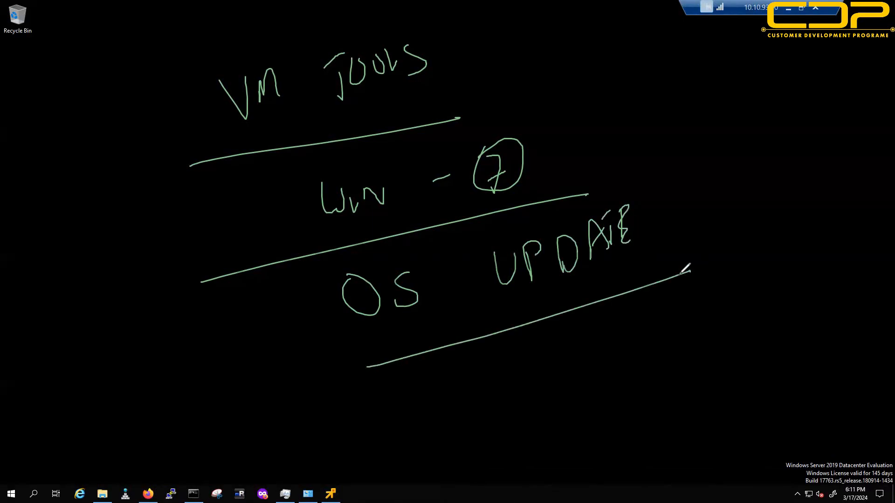
left_click_drag(467, 69, 744, 347)
left_click_drag(741, 305, 759, 346)
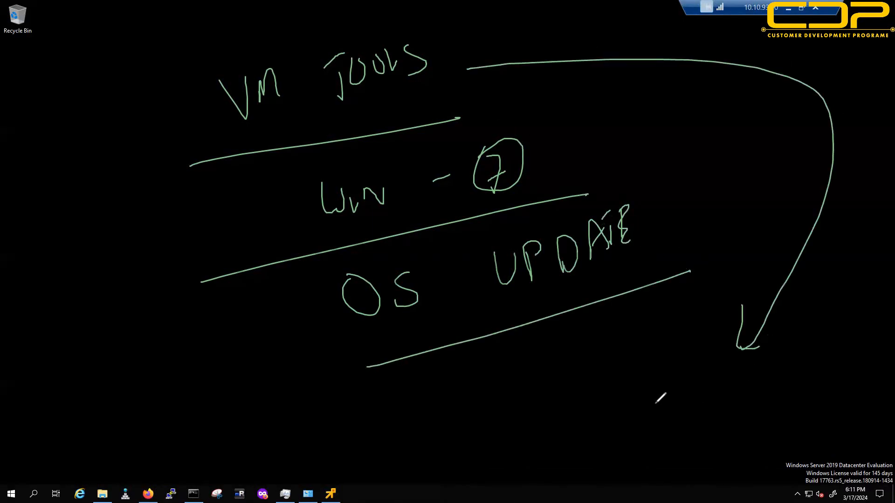
mouse_move(599, 384)
left_mouse_down()
mouse_move(659, 370)
mouse_move(682, 350)
mouse_move(693, 355)
mouse_move(711, 326)
mouse_move(718, 350)
left_mouse_up()
left_click_drag(601, 432, 756, 357)
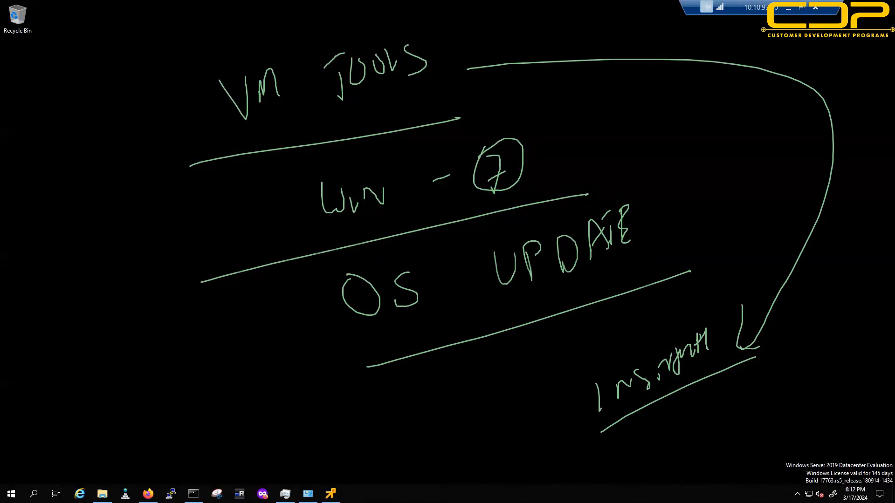
key("Escape")
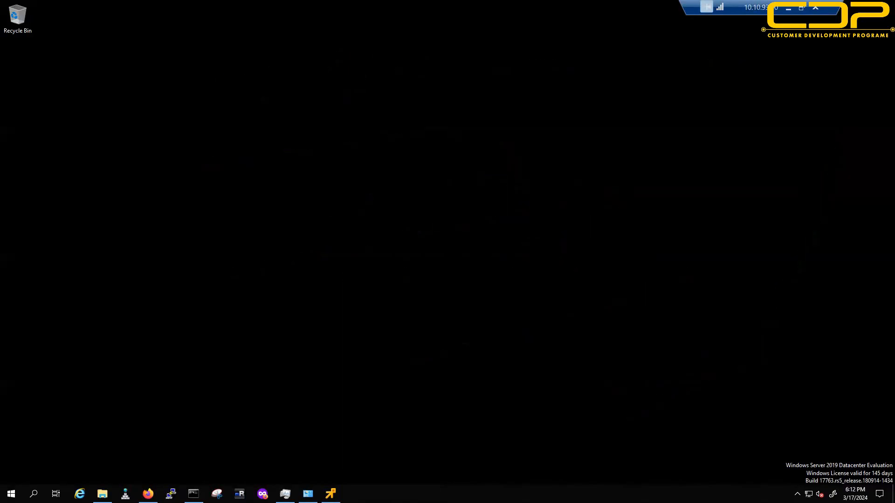
Step: Bring up the vm-100 remote console and move its window left and down to check it
left_click(330, 494)
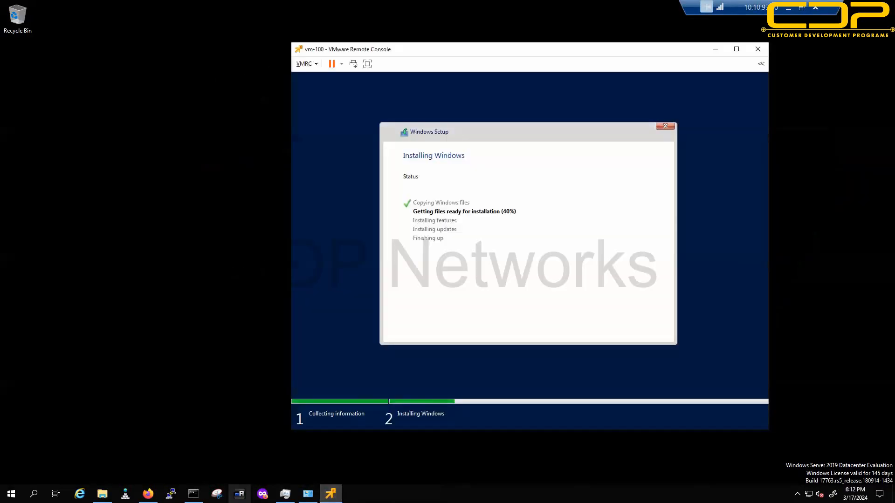
left_click(148, 493)
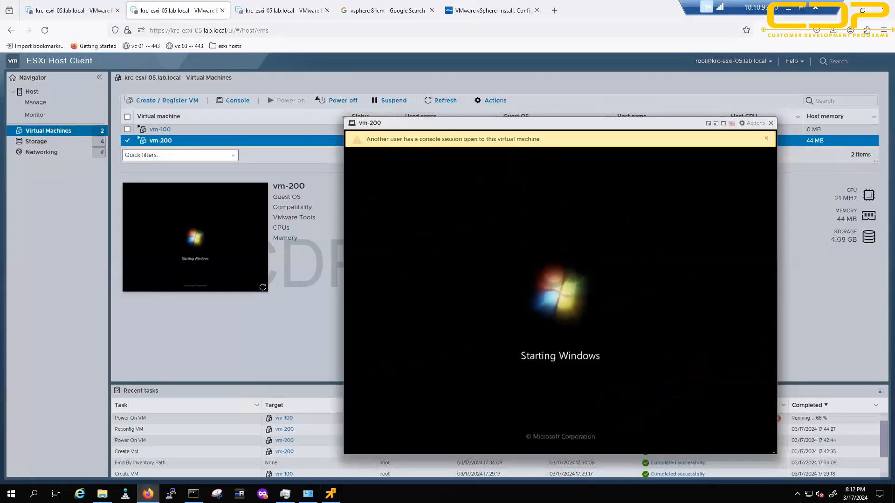
key("alt+Tab")
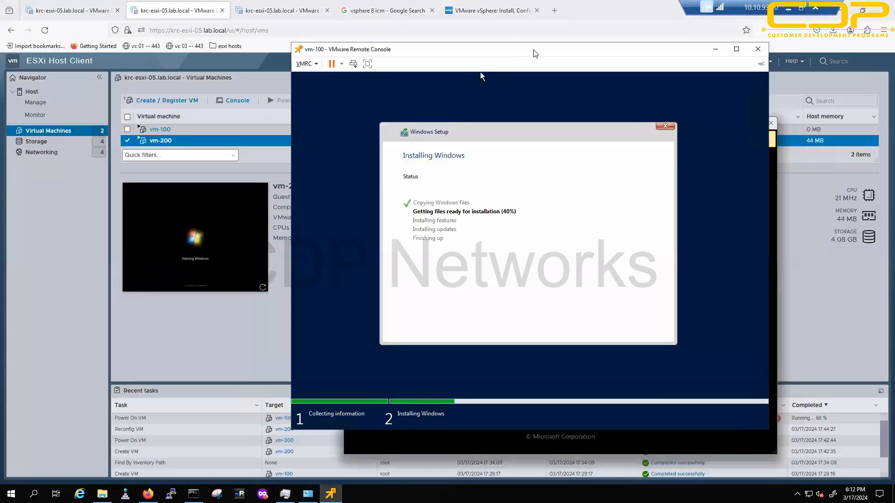
left_click_drag(443, 62, 295, 79)
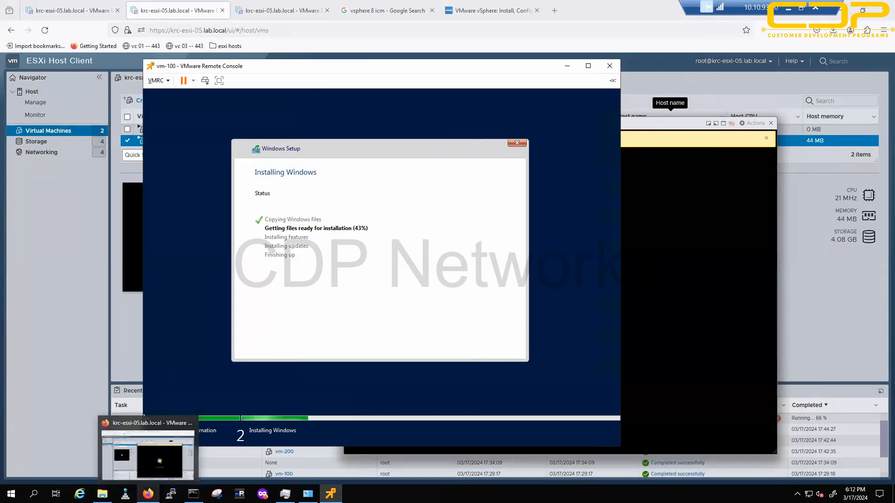
Step: Minimize the browser and vm-100 console, restore Firefox, and open a new private window
left_click(148, 494)
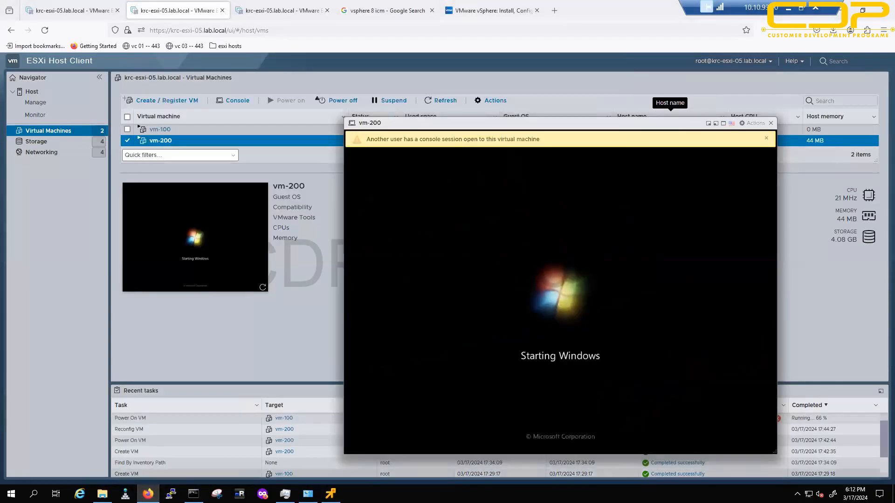
left_click(841, 11)
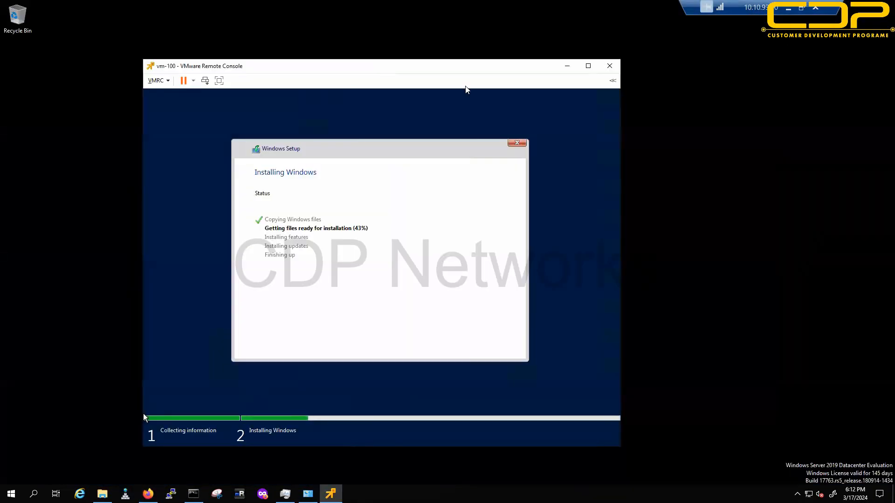
left_click(570, 67)
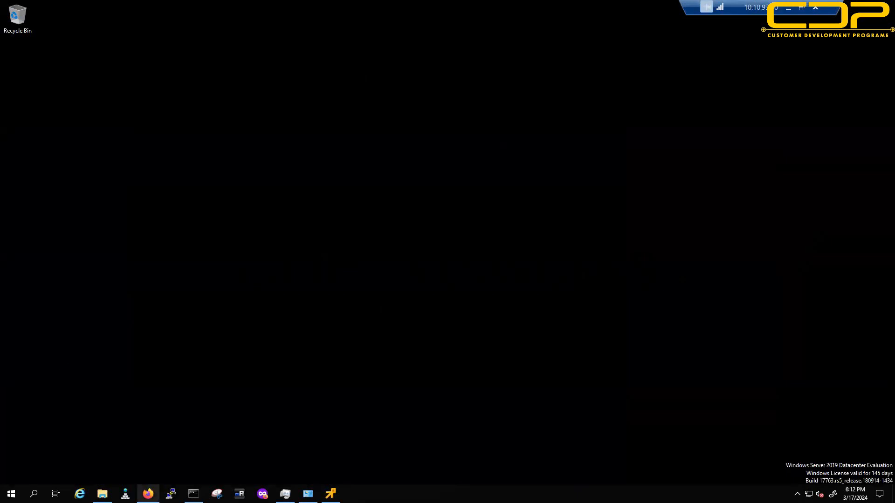
left_click(148, 494)
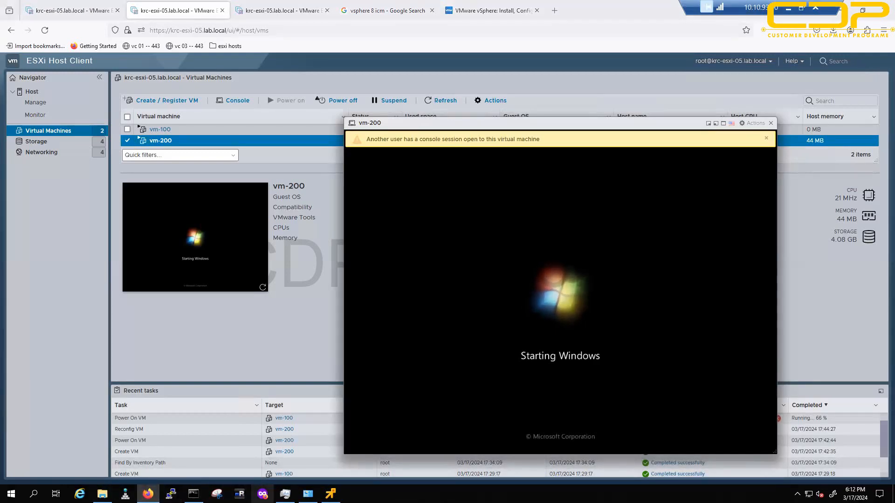
left_click(262, 493)
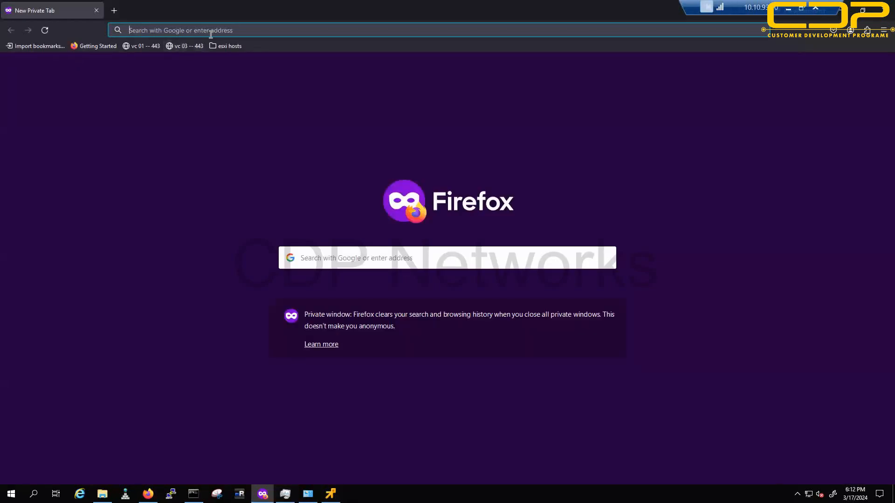
Step: Load the ESXi host at 172.16.10.91 and log in with the saved administrator user
type("172.16.10.91/")
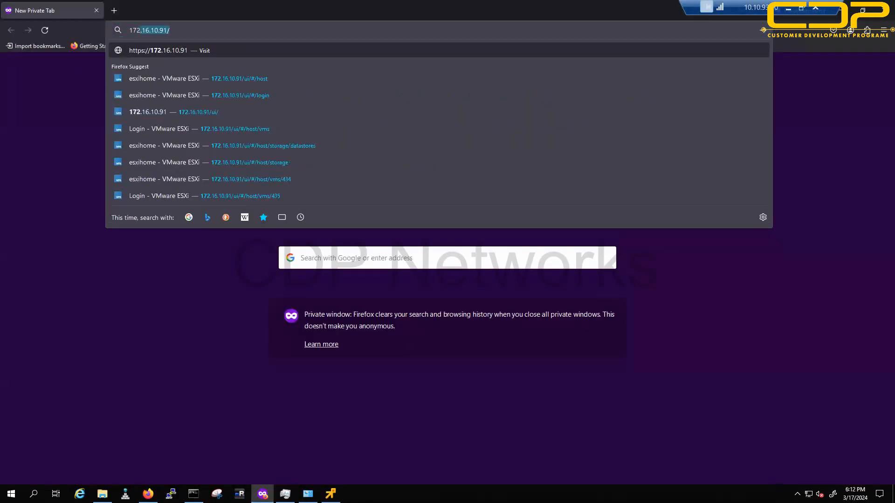
key("Return")
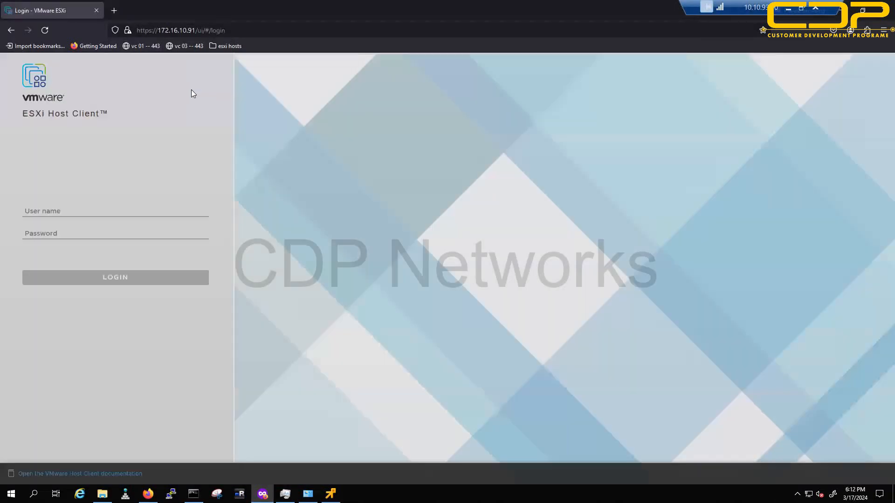
left_click(47, 216)
left_click(70, 223)
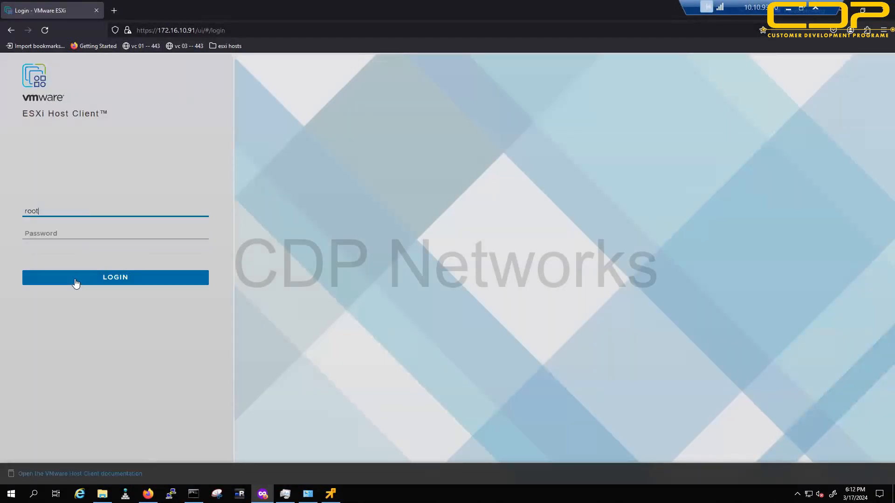
left_click(99, 279)
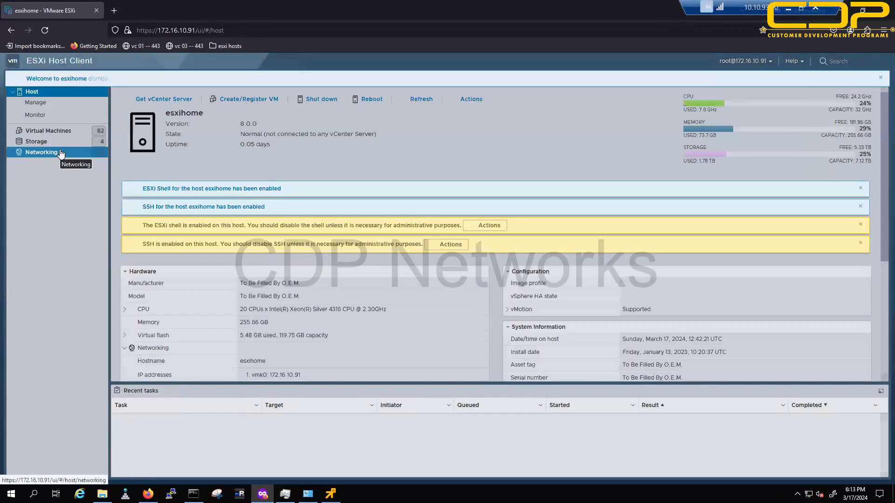
Step: Look over the host's virtual machine list, then start Create/Register VM from the host overview
left_click(58, 132)
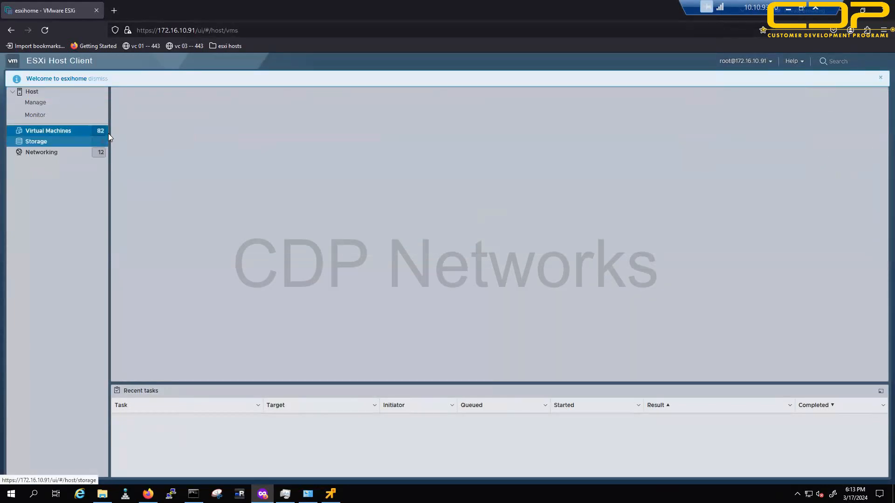
left_click(53, 95)
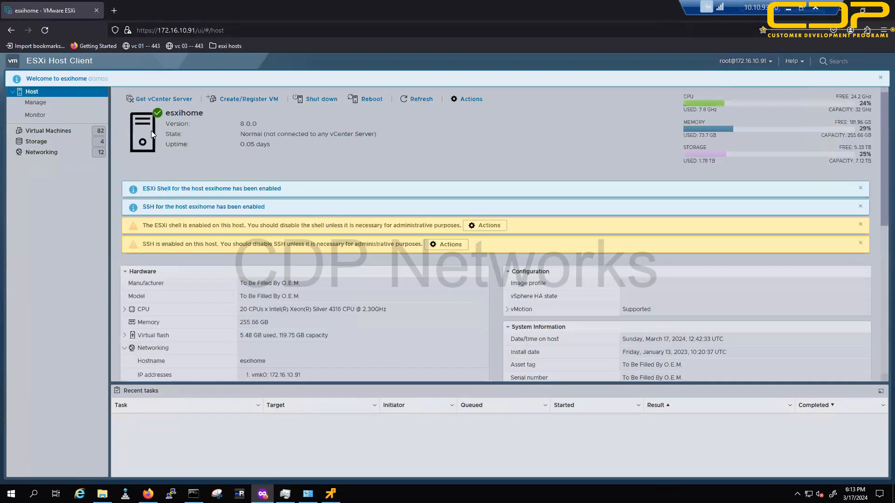
left_click(225, 99)
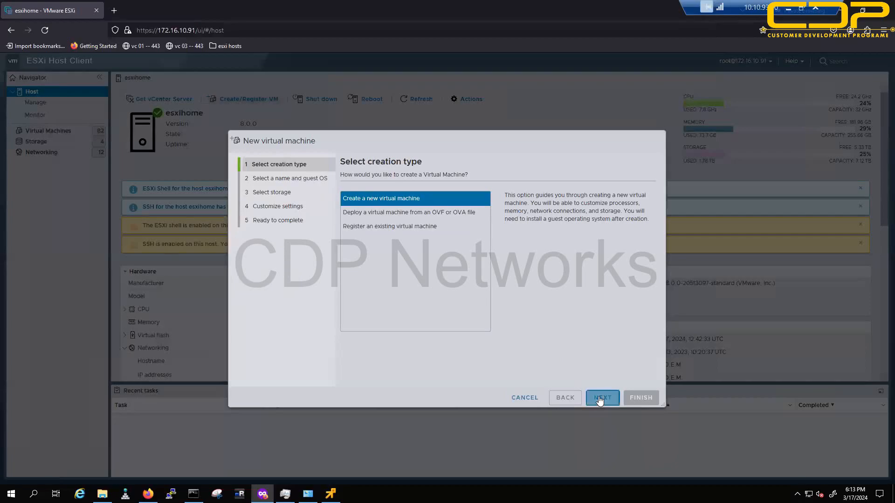
Step: Name the VM test-esxi-demo with guest OS family Other, version VMware ESXi 8.0 or later
left_click(601, 398)
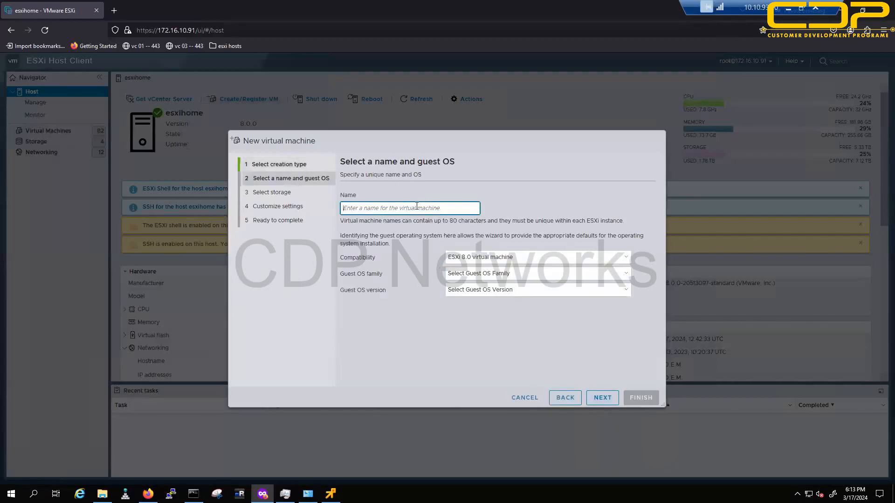
type("test-esxi-demo")
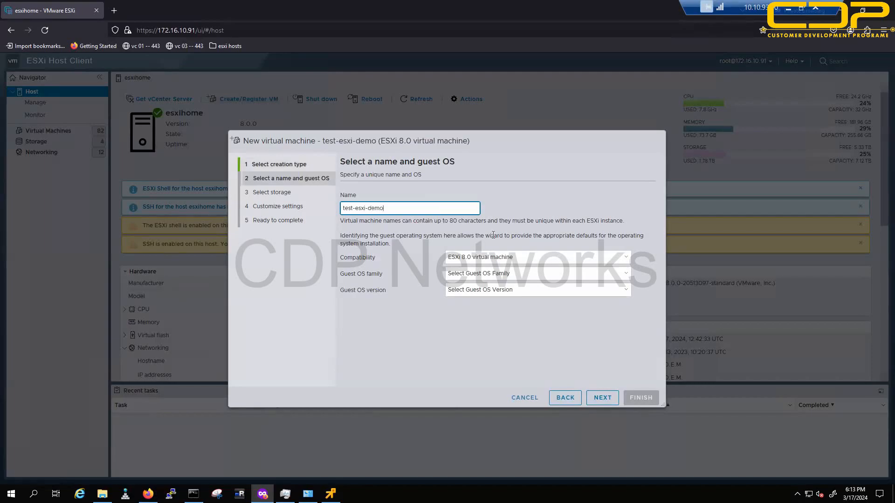
left_click(507, 274)
left_click(505, 274)
left_click(499, 280)
left_click(482, 320)
left_click(476, 292)
scroll(484, 149, "down", 5)
left_click(484, 264)
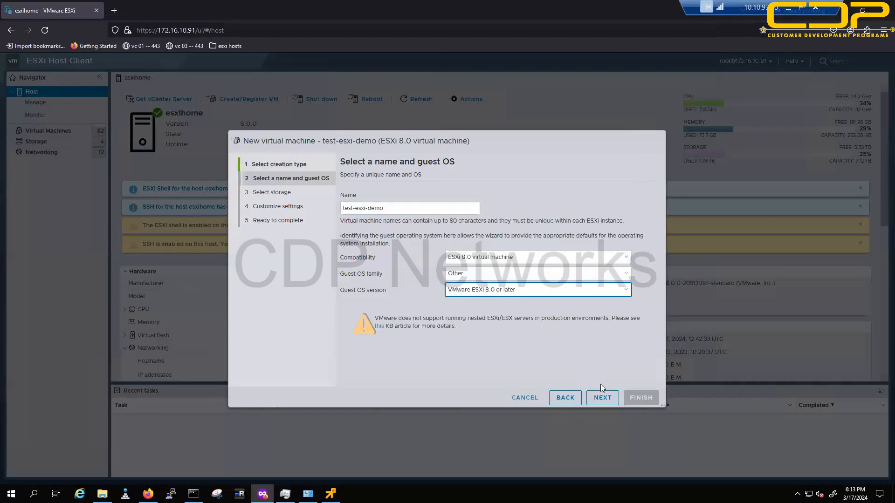
Step: Choose SSD-Samsung-02 as the VM's storage and continue to hardware customization
left_click(606, 397)
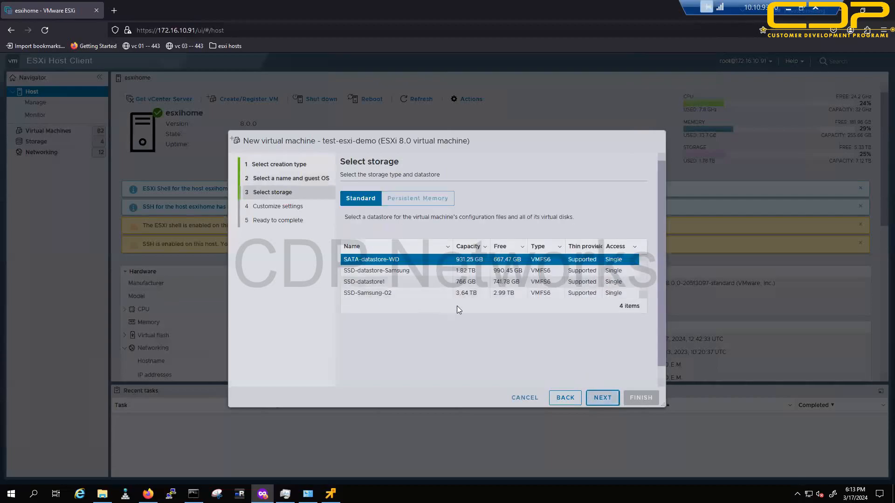
left_click(498, 294)
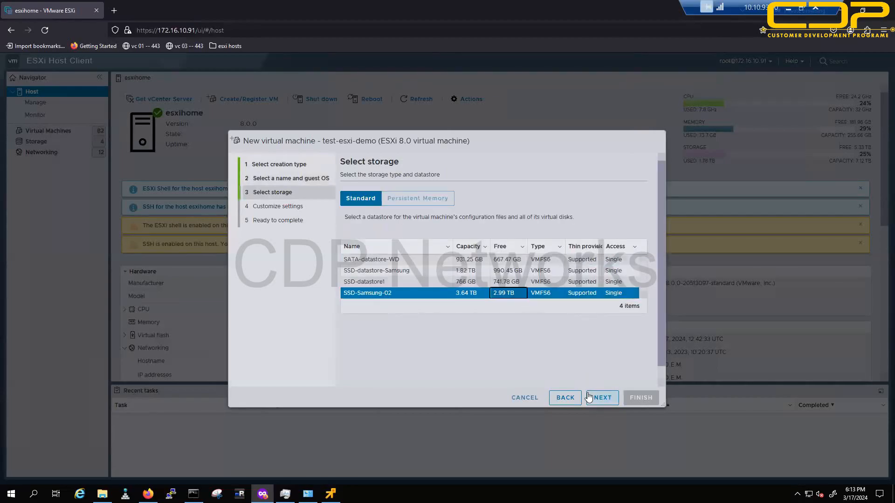
left_click(601, 398)
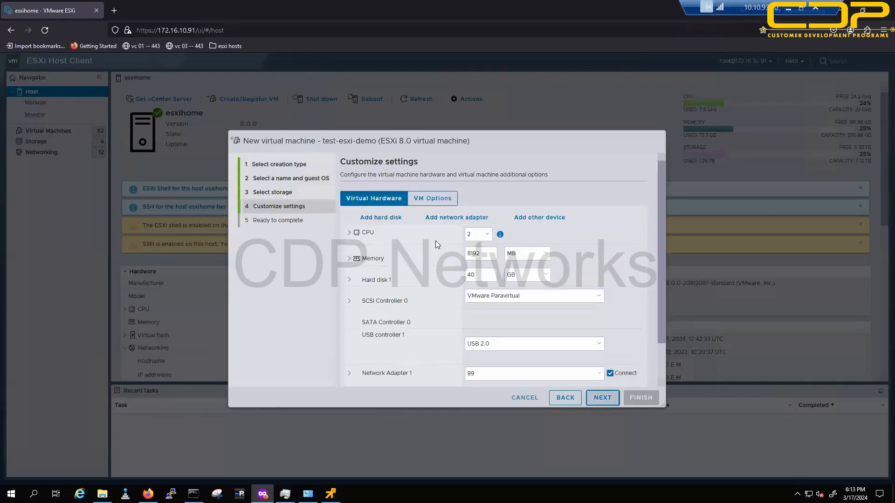
Step: Give the VM 16 CPUs, 40 GB of memory and a 10 GB hard disk
left_click(483, 235)
left_click(404, 373)
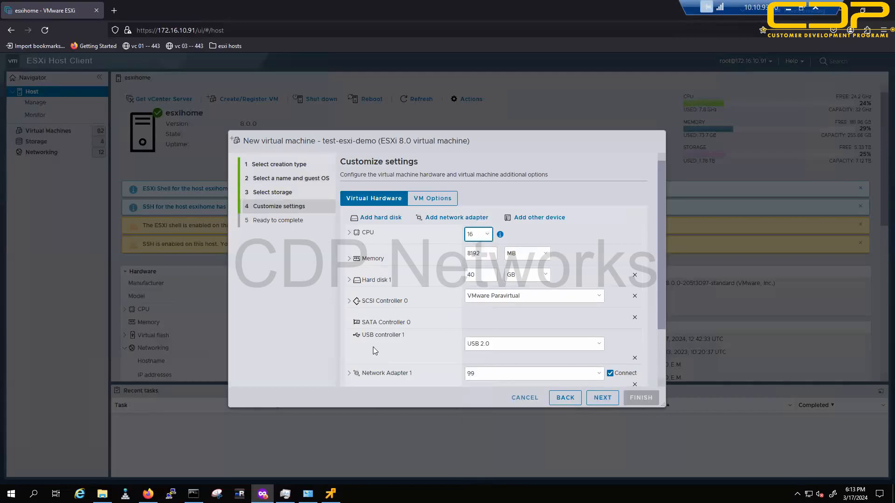
left_click(514, 255)
left_click(521, 279)
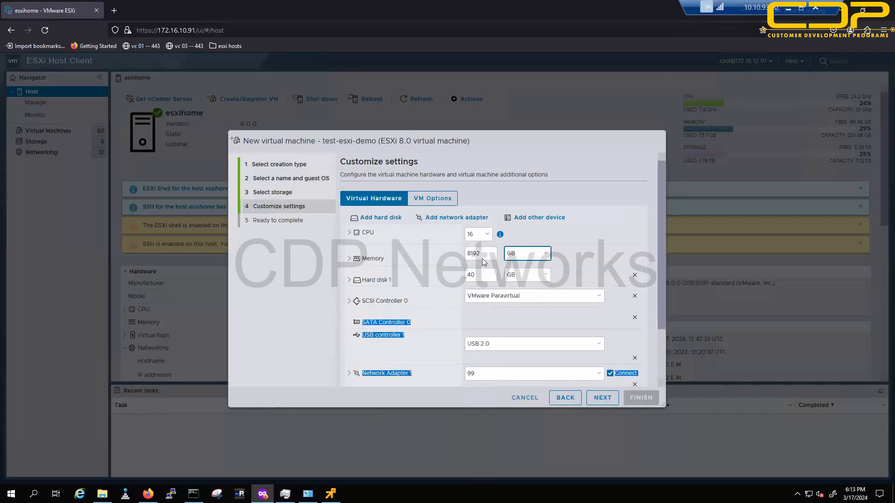
left_click(435, 255)
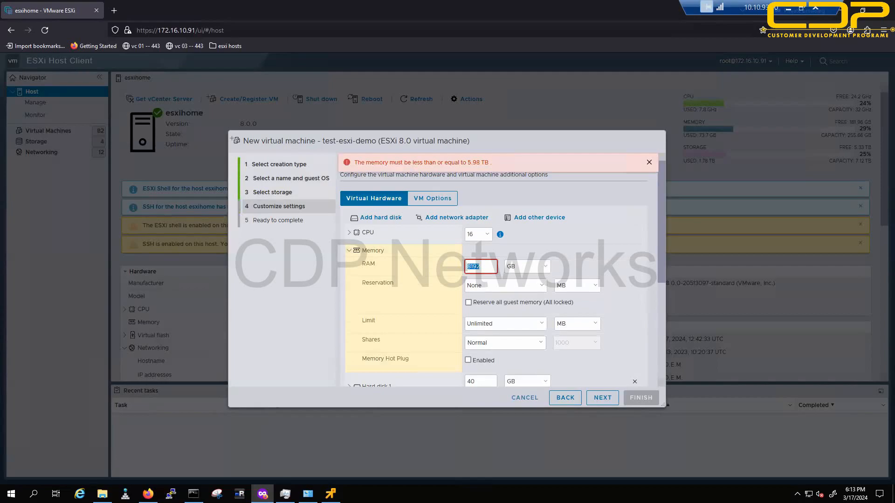
left_click(350, 251)
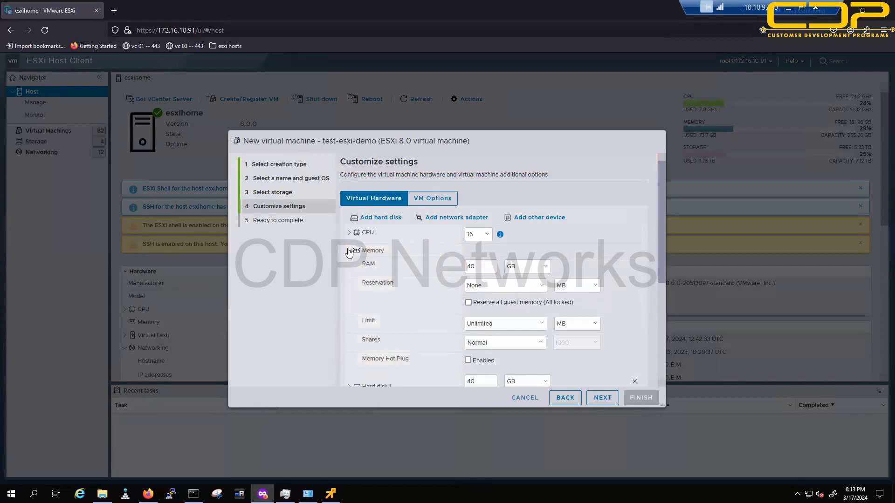
left_click_drag(480, 275, 433, 279)
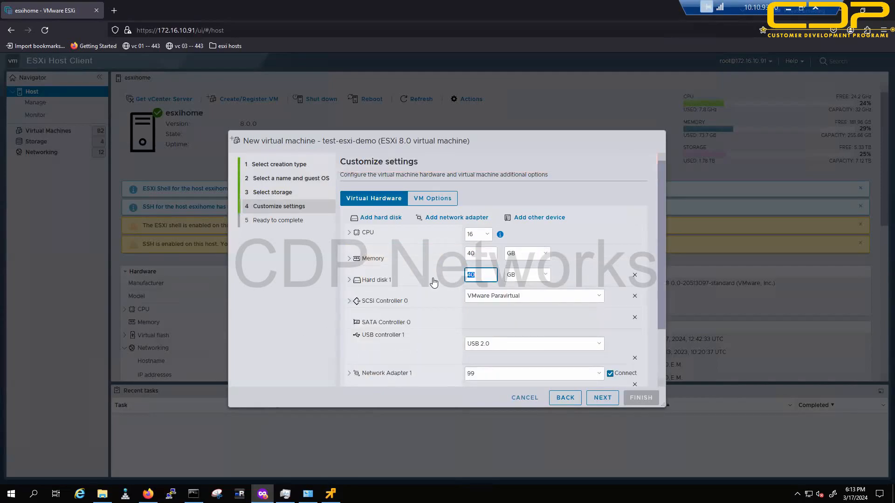
left_click(304, 319)
Step: Connect the network adapter to dummy-mgmt
scroll(405, 321, "down", 2)
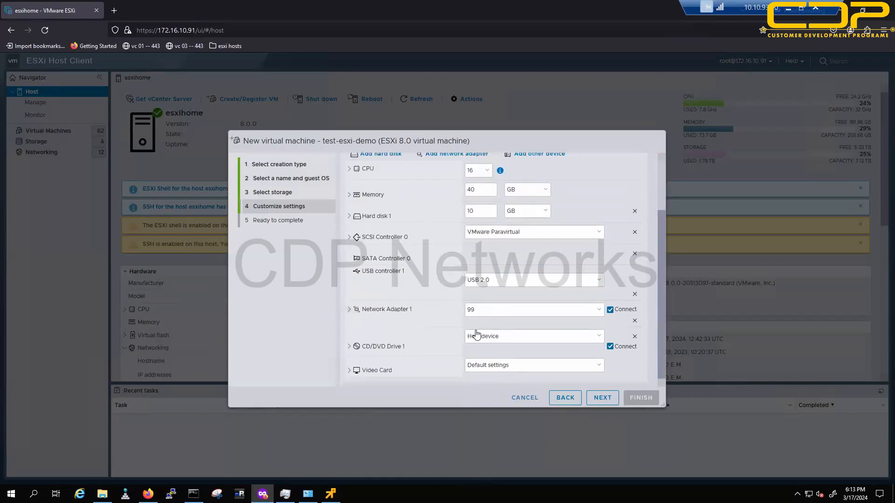
left_click(487, 312)
left_click(485, 344)
Step: Attach the ESXi 8 installer ISO from iso/vSphere 8/GA/ESXi 8 as a datastore ISO CD/DVD
left_click(484, 340)
left_click(487, 360)
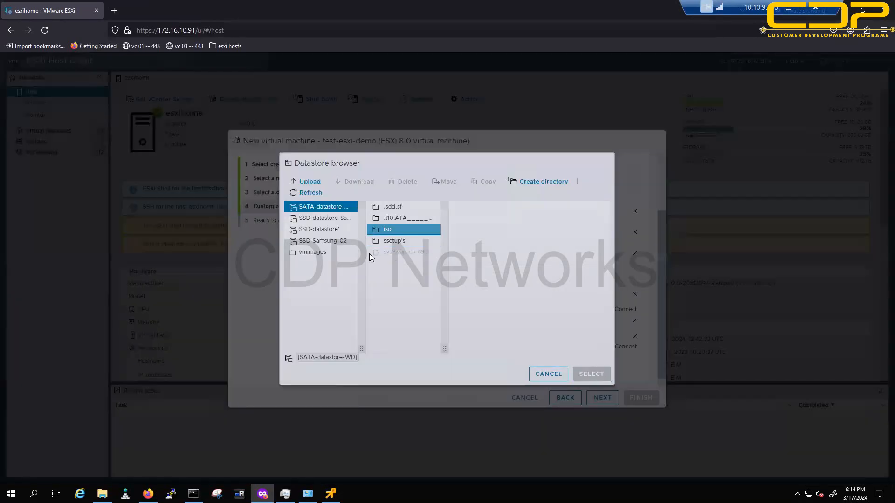
left_click(382, 230)
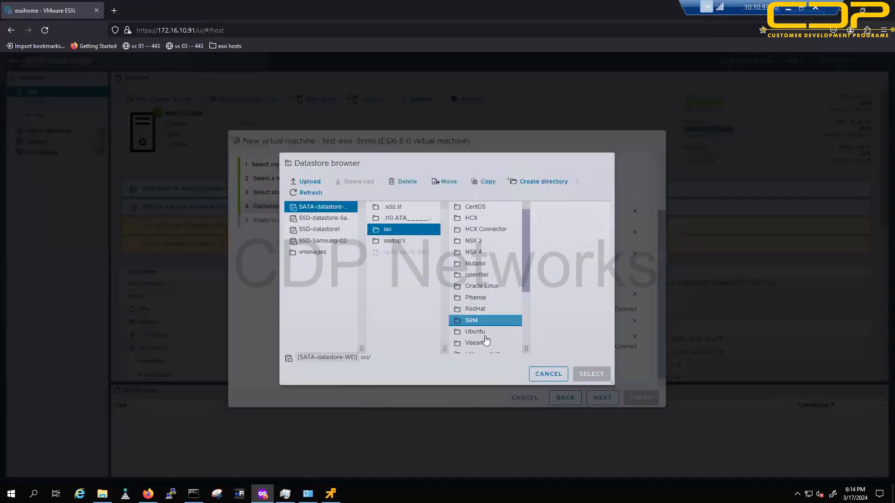
scroll(487, 315, "down", 2)
left_click(485, 324)
left_click(548, 229)
left_click(549, 208)
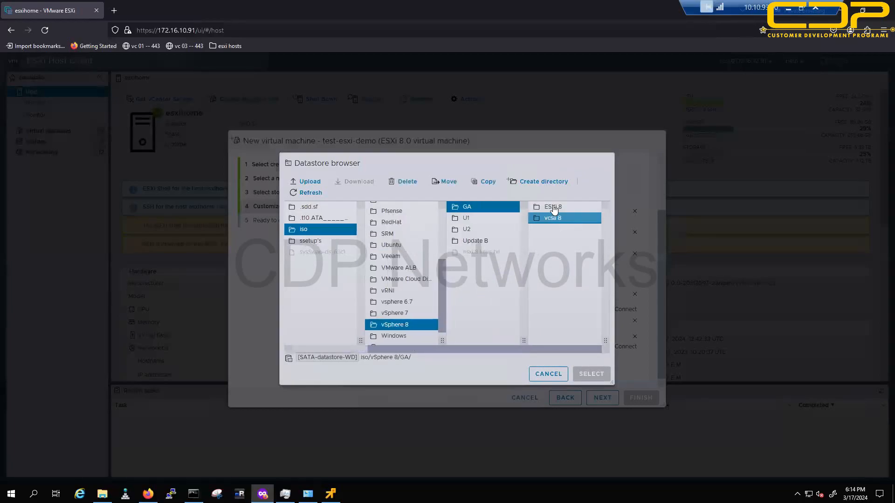
left_click(553, 208)
left_click(559, 219)
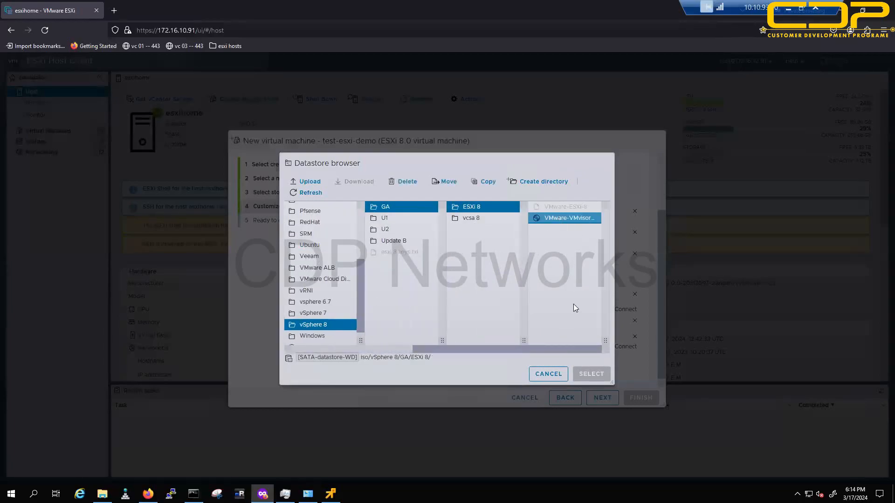
left_click(584, 377)
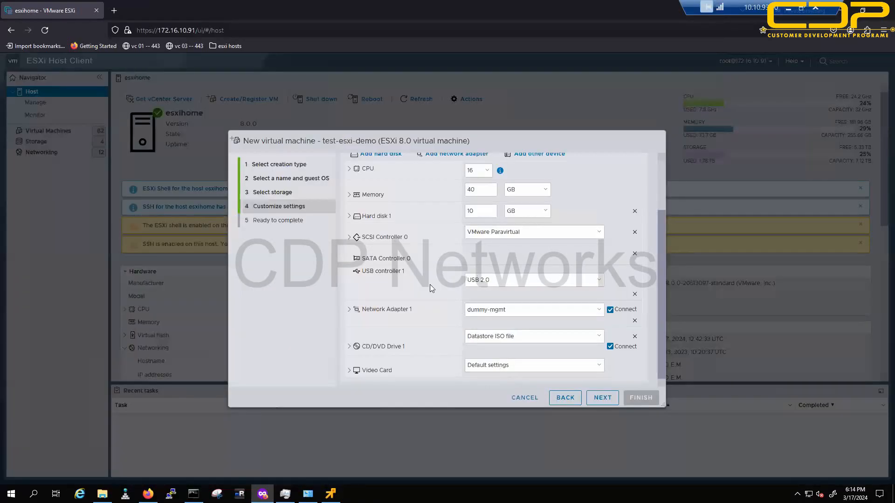
scroll(409, 297, "up", 3)
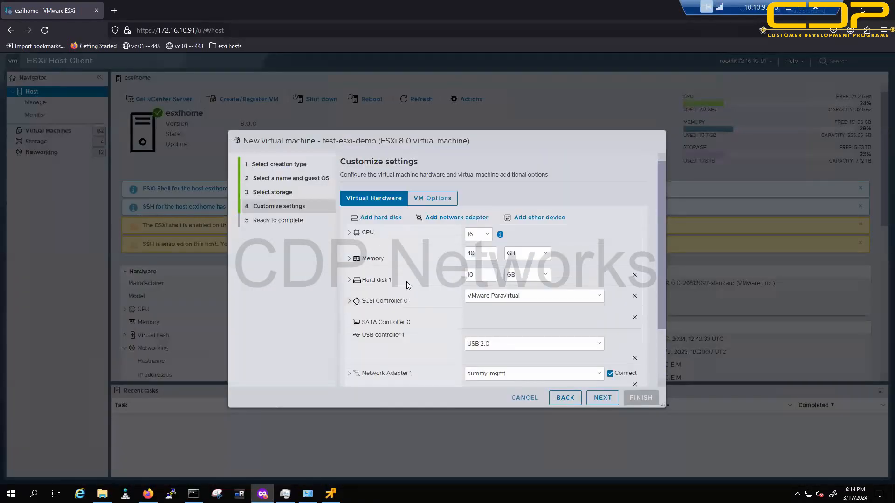
Step: Finish the wizard to create test-esxi-demo and open its VM page
left_click(604, 400)
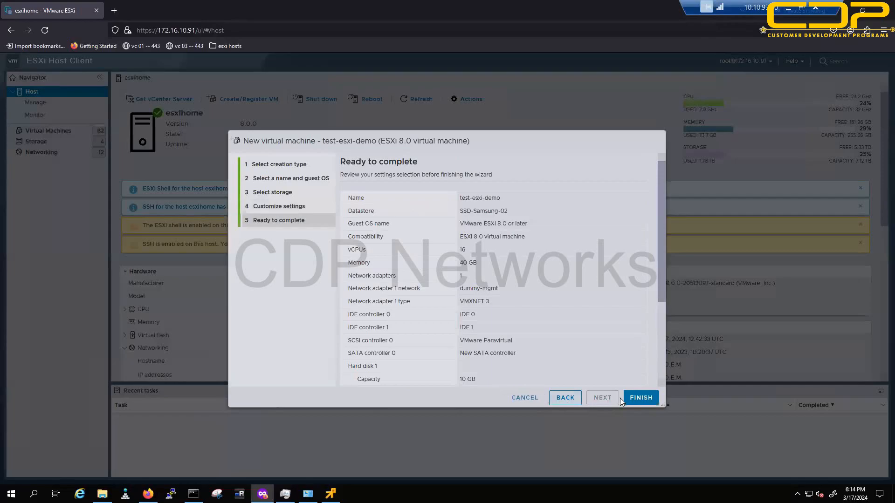
left_click(636, 398)
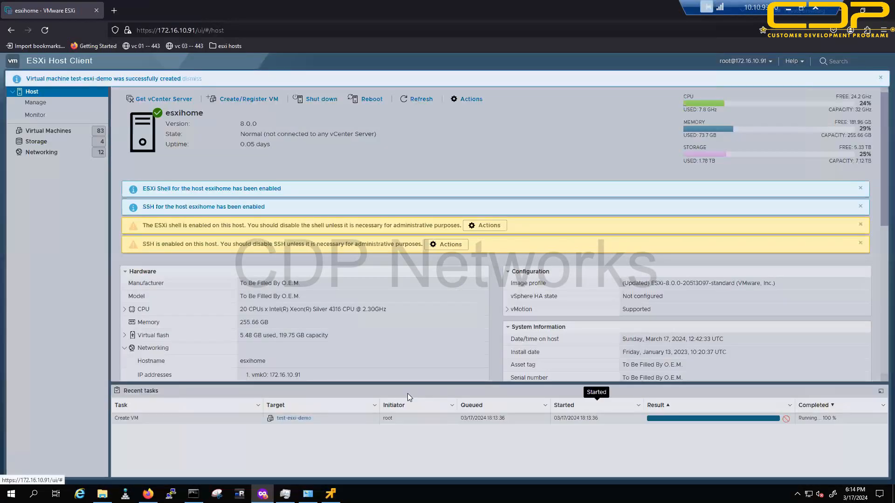
left_click(294, 418)
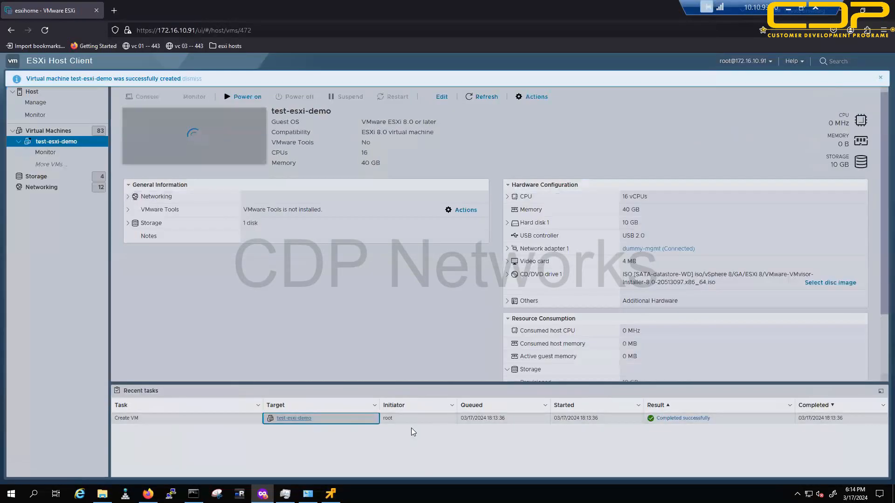
Step: Power on test-esxi-demo, boot the ESXi installer in its console, then show the desktop
left_click(243, 97)
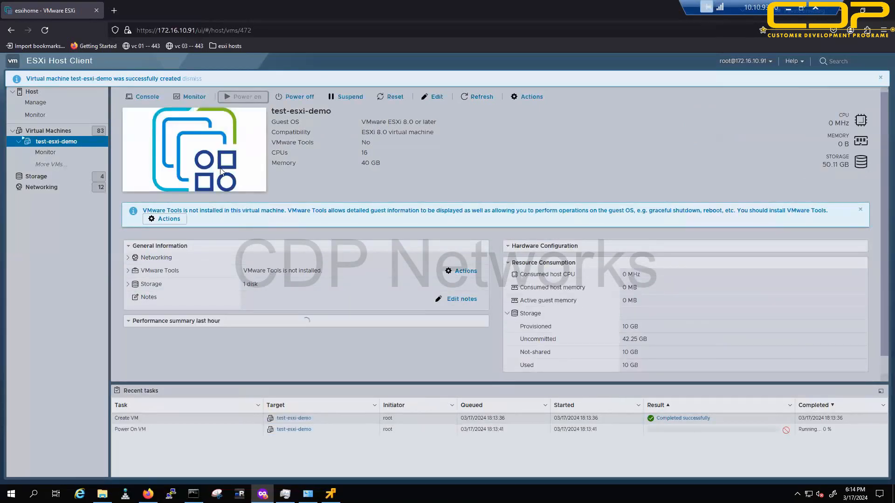
left_click(222, 178)
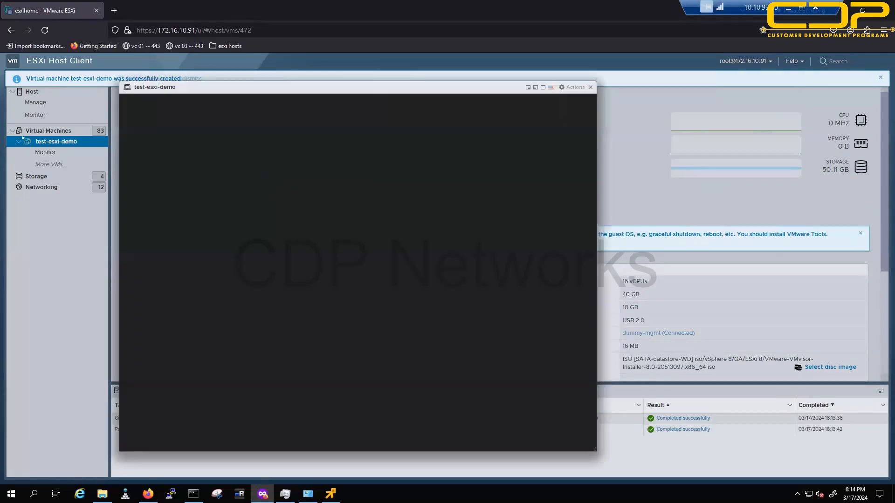
key("Return")
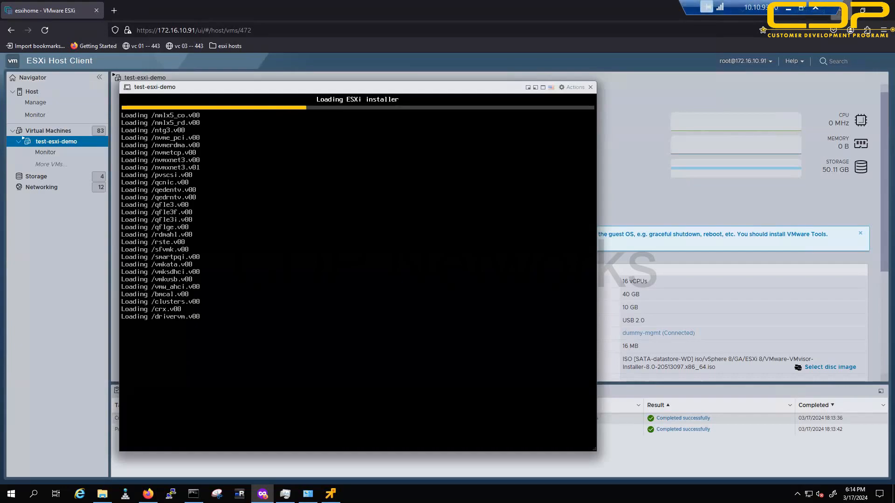
key("alt+Tab")
key("super+d")
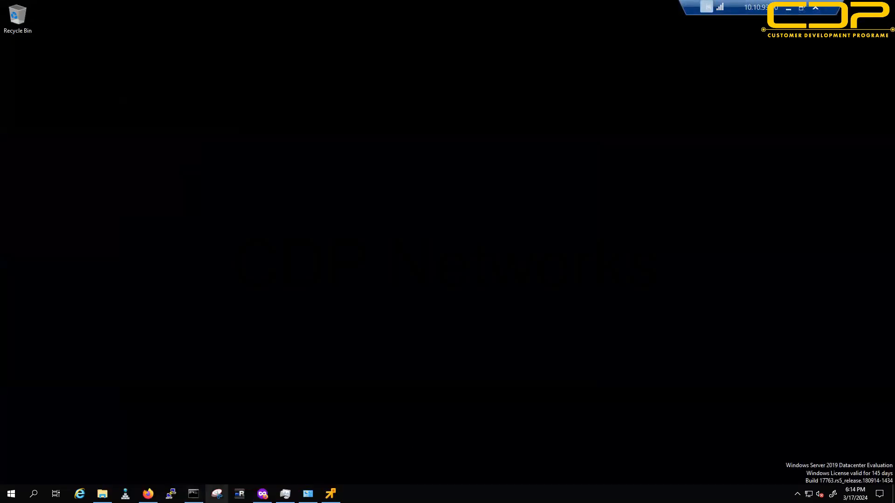
Step: Finish Windows 7 setup with account name 'test', no password or product key, and Ask me later
left_click(148, 494)
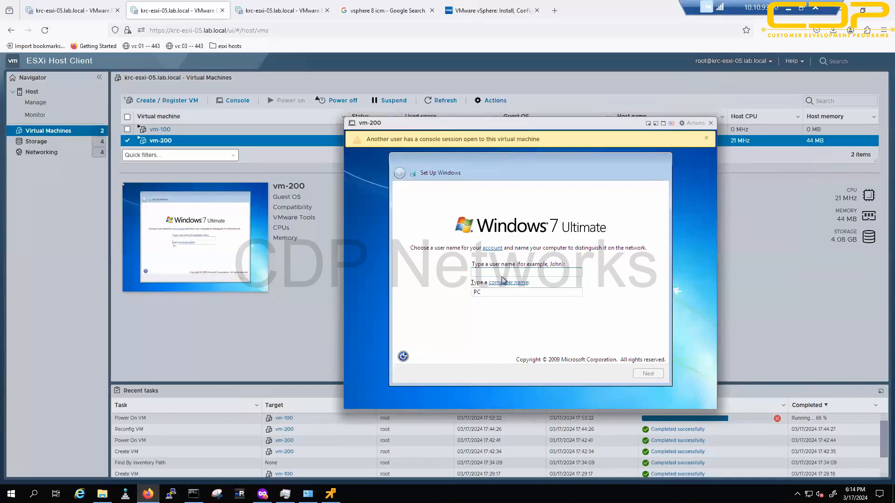
type("test")
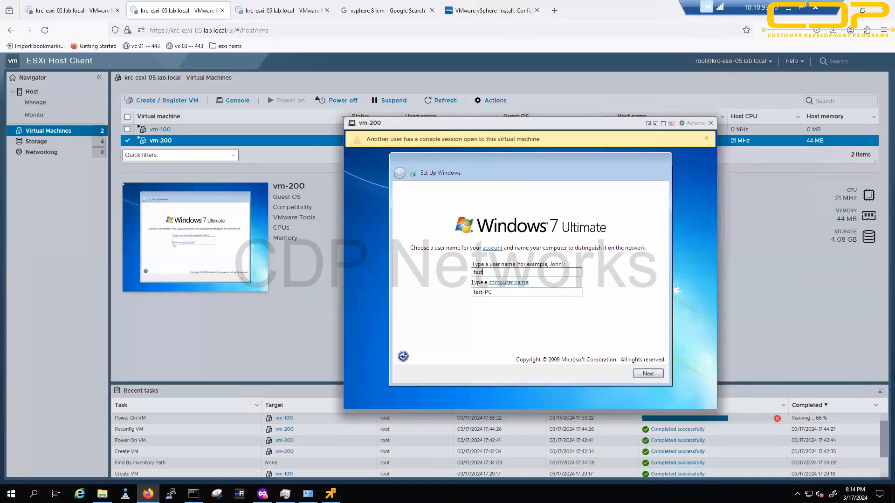
key("Return")
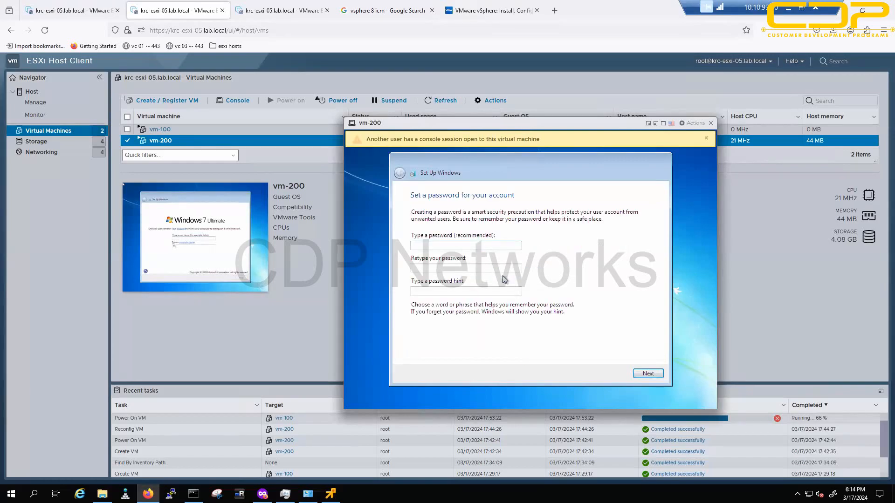
key("Return")
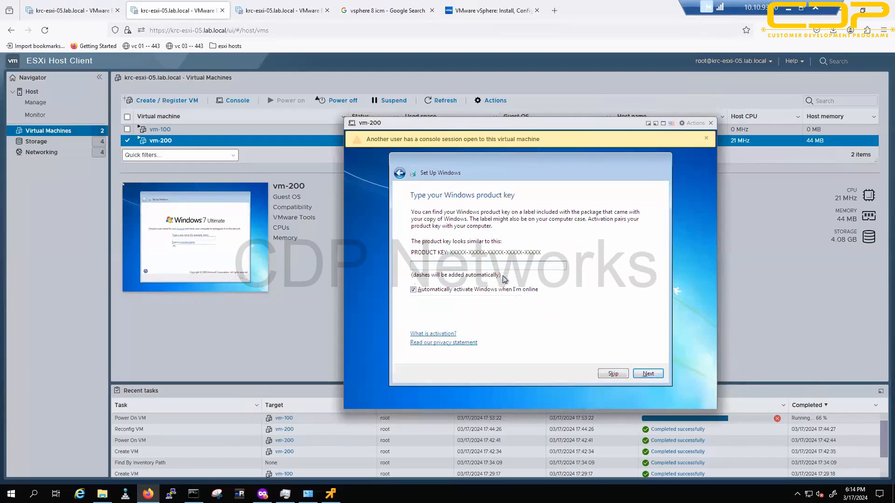
key("Return")
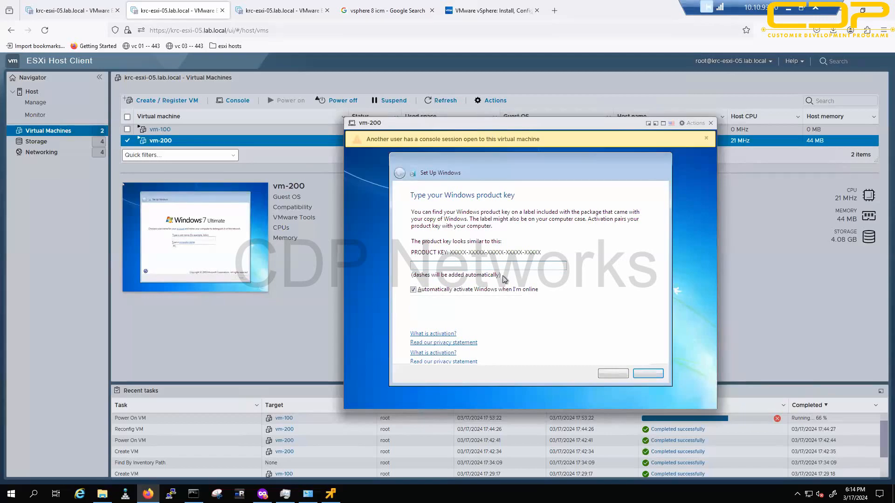
left_click(503, 279)
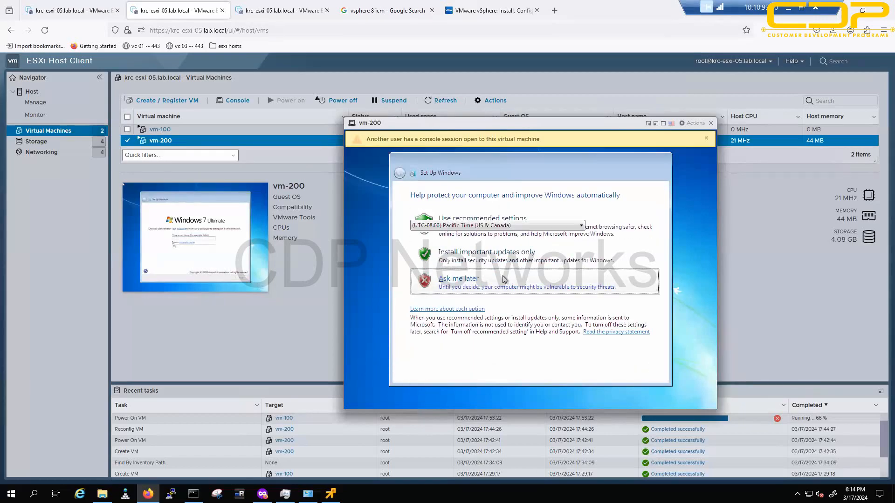
key("Return")
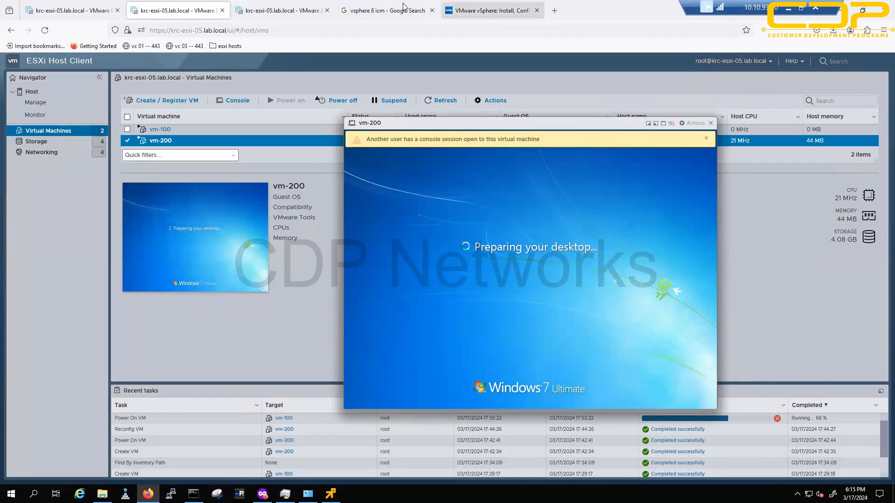
Step: Glance at the other browser tabs showing the VM list and the datastore browser
left_click(289, 5)
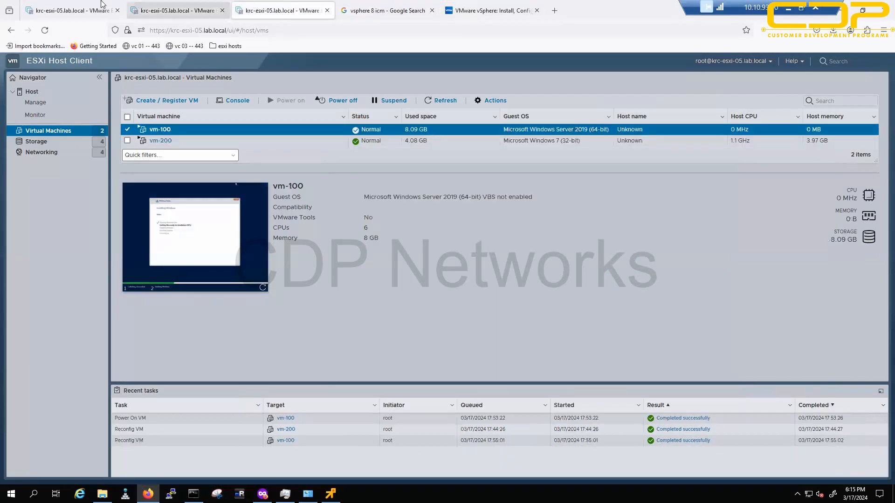
left_click(49, 4)
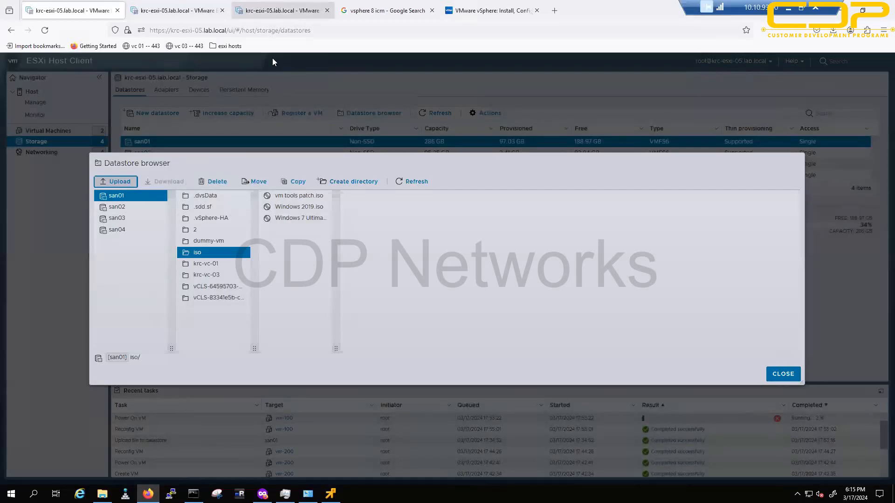
left_click(280, 10)
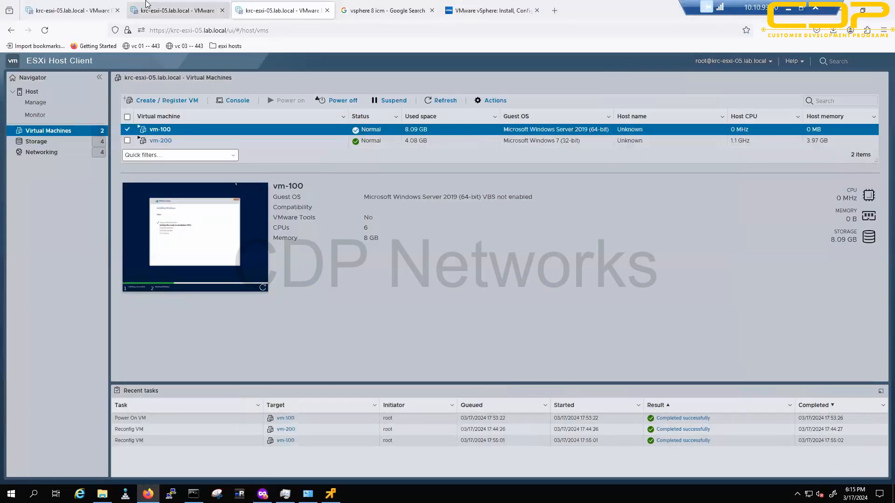
Step: Switch to the second krc-esxi-05 tab showing vm-200's Windows 7 desktop
left_click(146, 6)
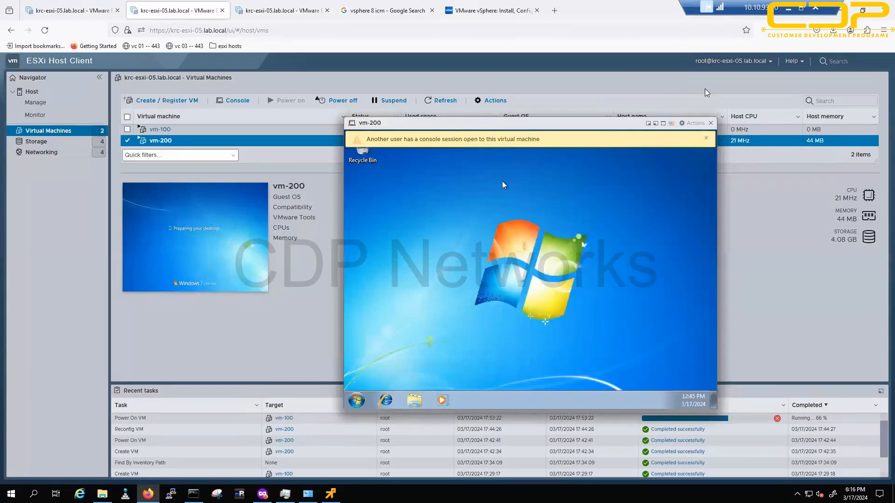
Step: Set vm-200's CD/DVD Drive 1 to san01/iso/vm tools patch.iso and save the settings
left_click(706, 138)
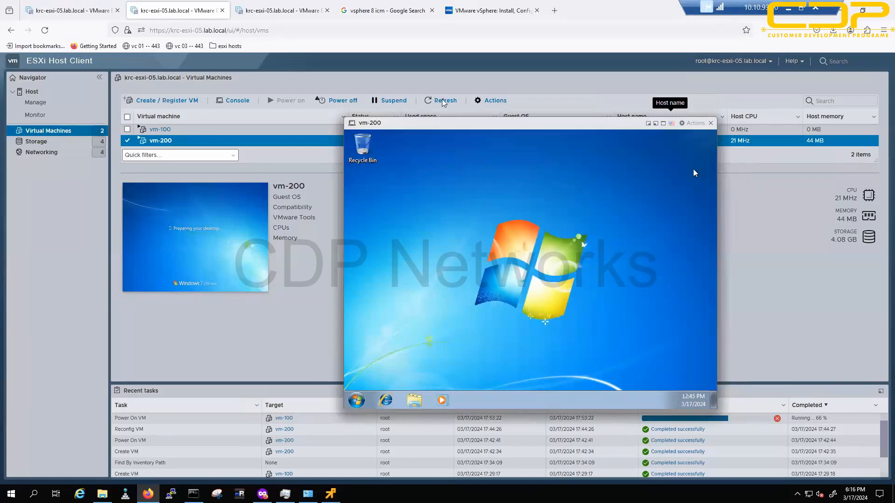
right_click(188, 146)
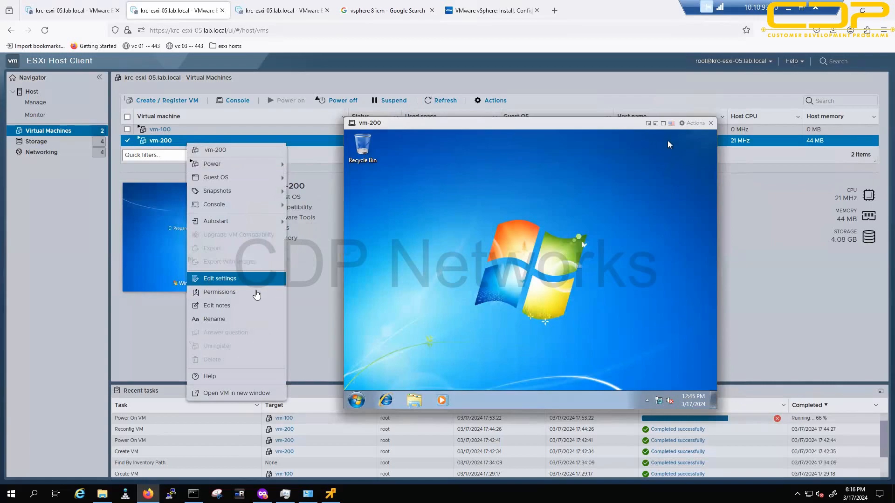
left_click(249, 279)
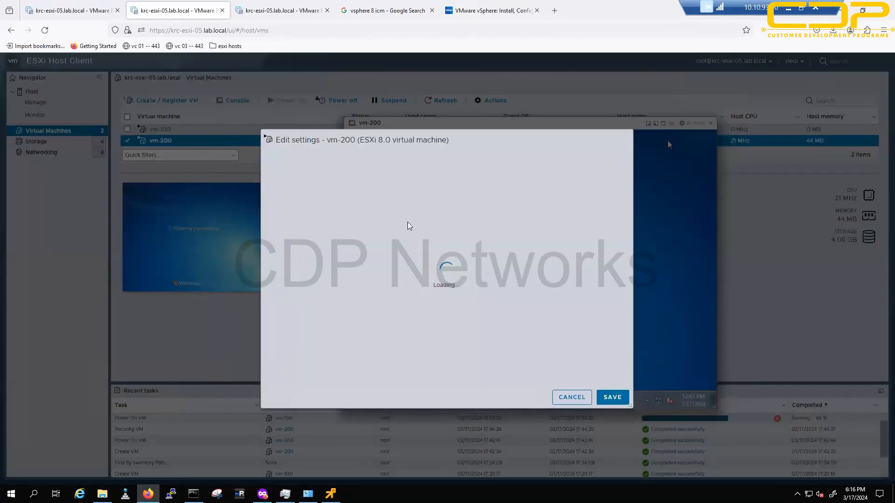
left_click(319, 360)
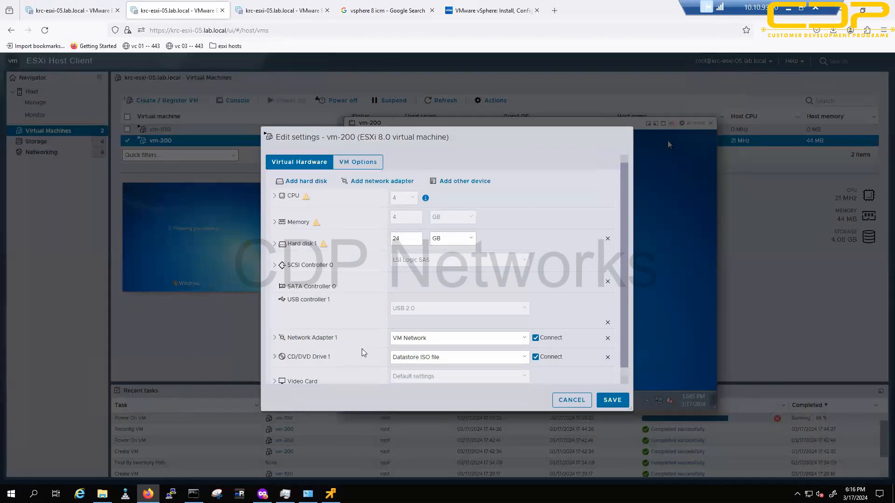
scroll(503, 354, "down", 3)
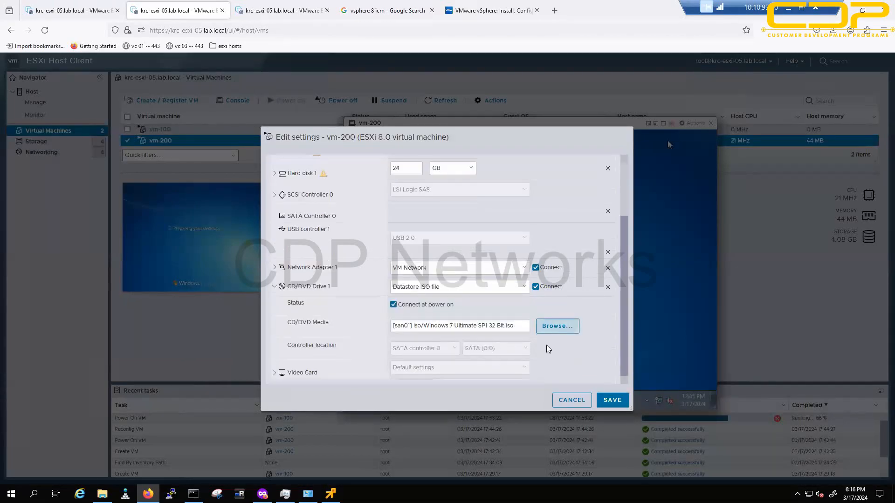
left_click(576, 326)
left_click(387, 264)
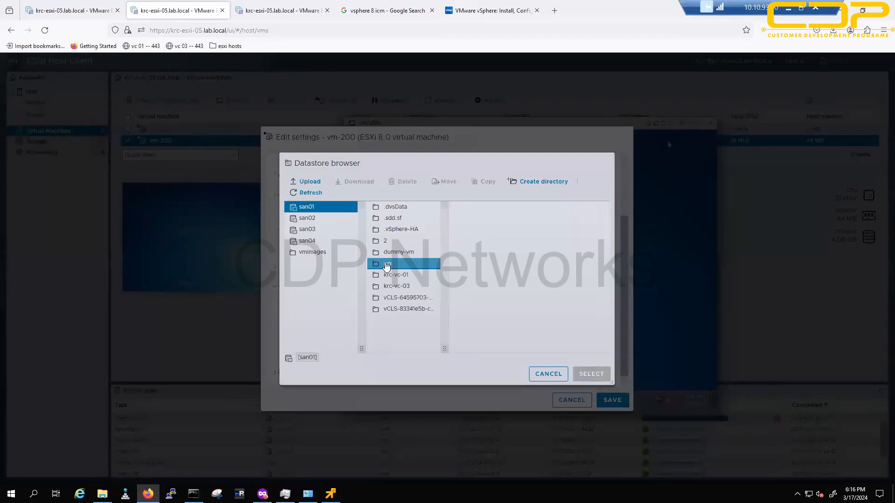
left_click(490, 218)
left_click(492, 208)
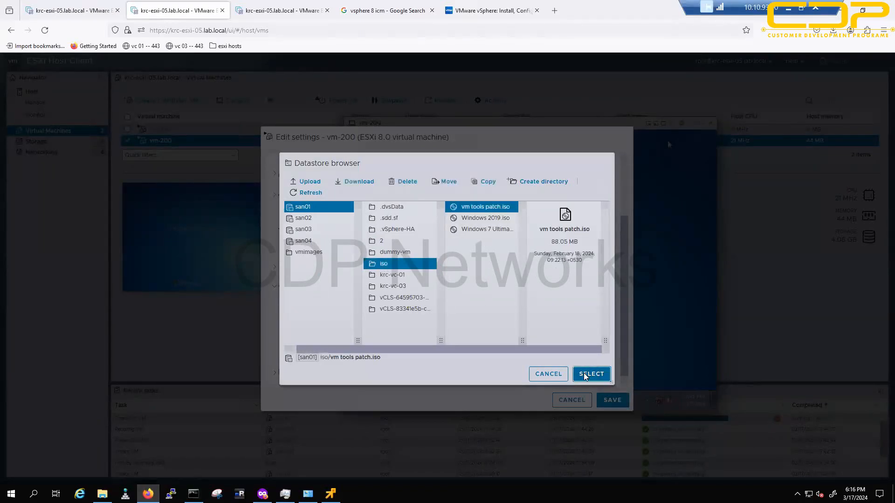
left_click(589, 374)
left_click(612, 400)
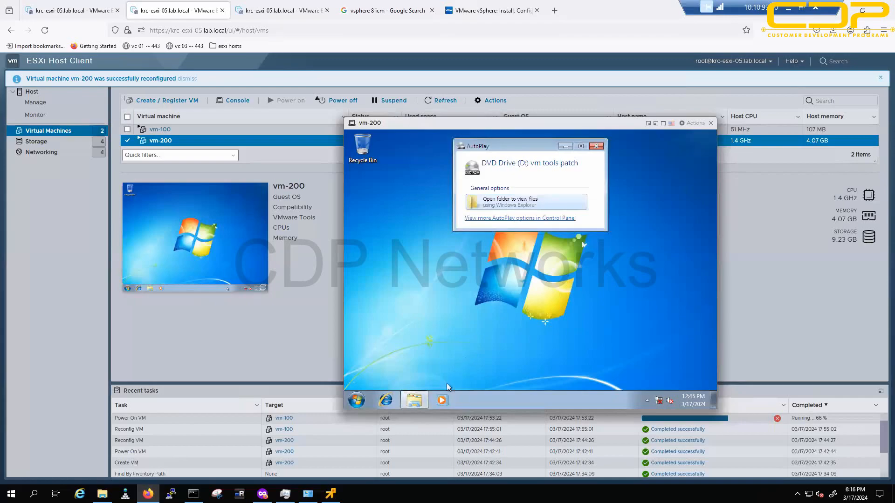
Step: Open the disc folder from AutoPlay, run the x86 .msu package, and approve the installer with Yes
left_click(511, 203)
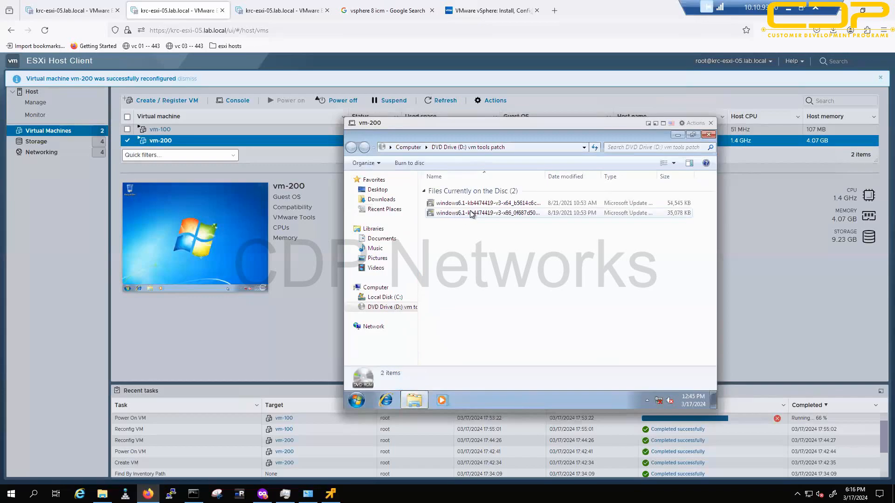
double_click(495, 214)
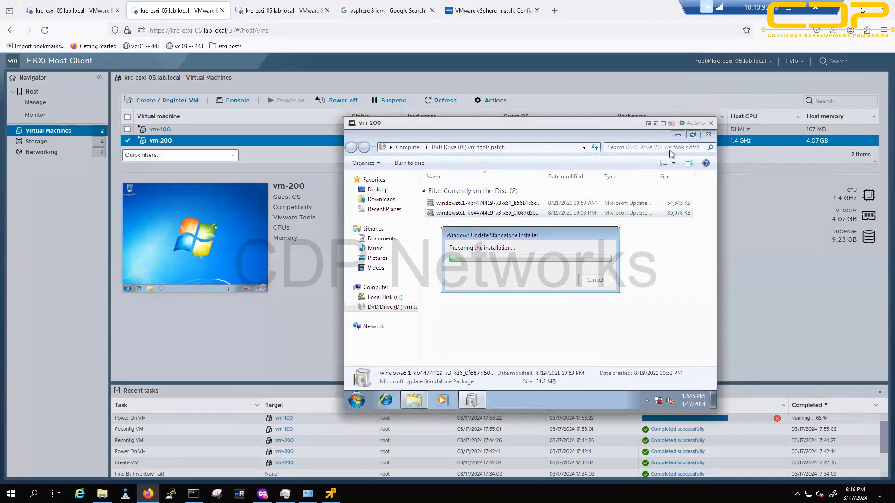
left_click(703, 139)
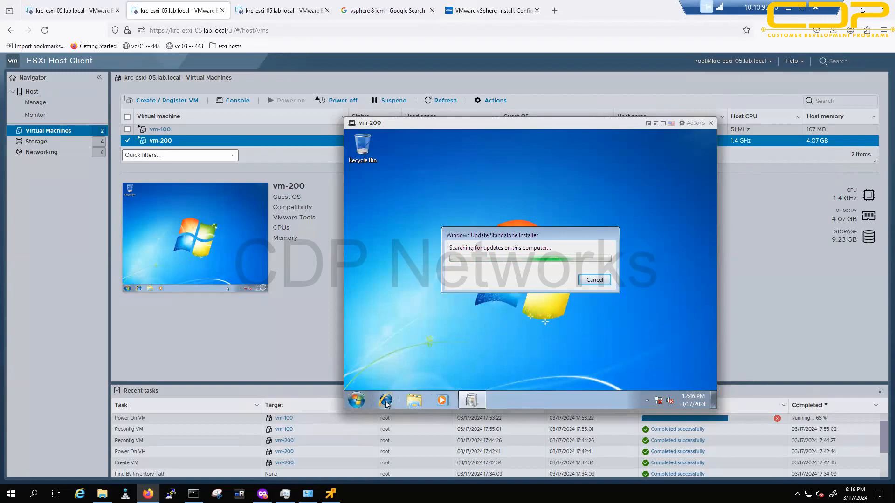
left_click(356, 400)
left_click(387, 360)
left_click(553, 302)
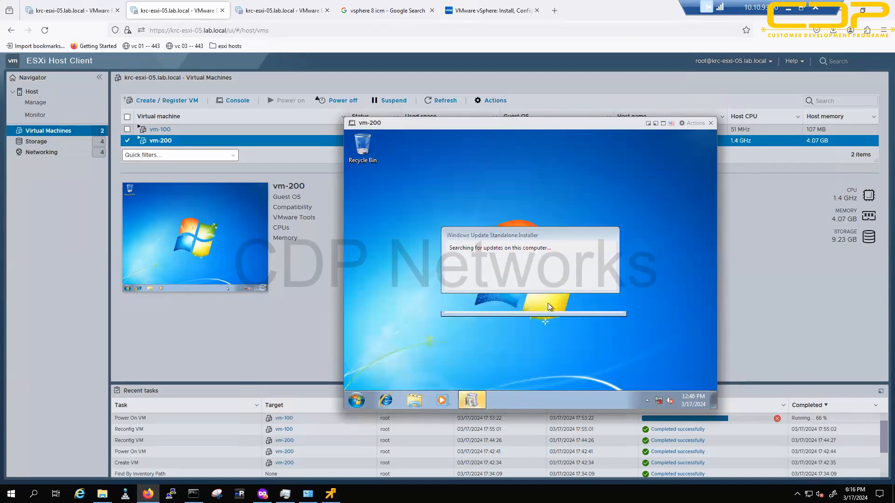
Step: Launch Command Prompt in vm-200 from Start > All Programs > Accessories
left_click(356, 401)
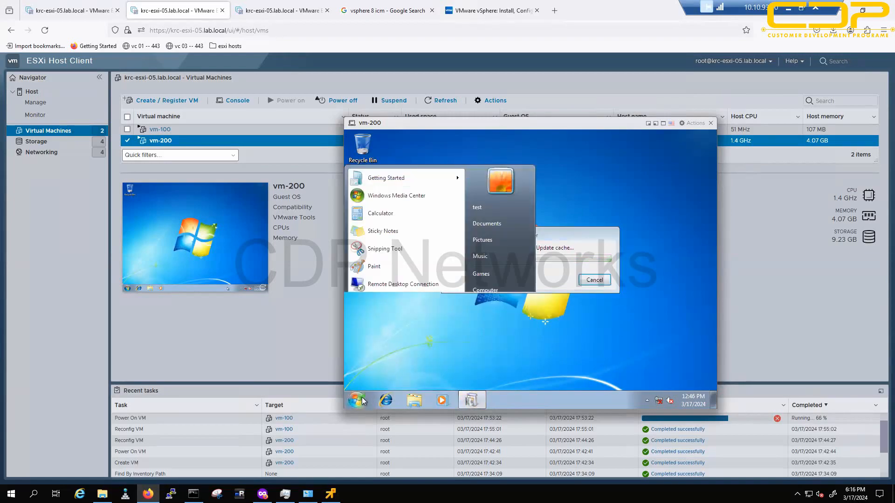
left_click(380, 358)
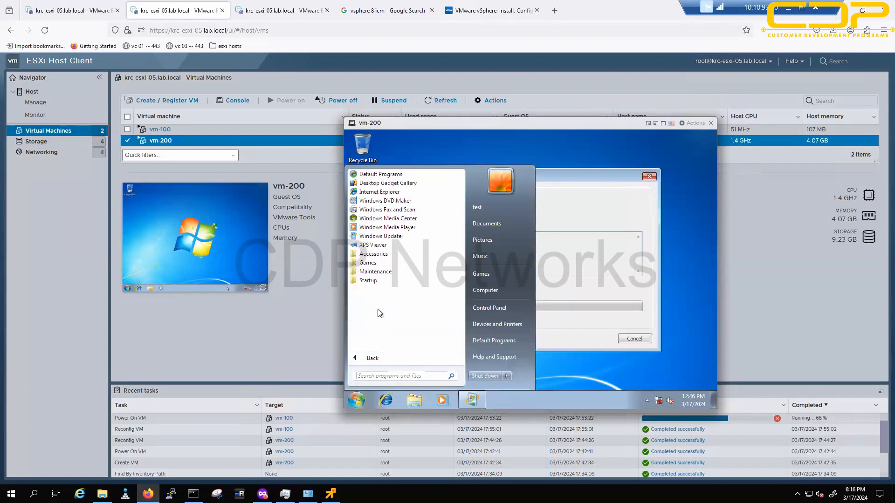
left_click(383, 256)
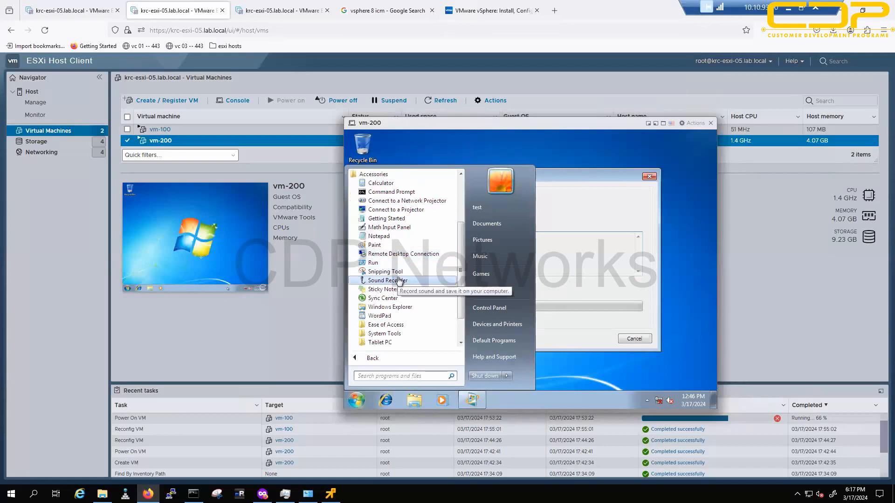
left_click(396, 192)
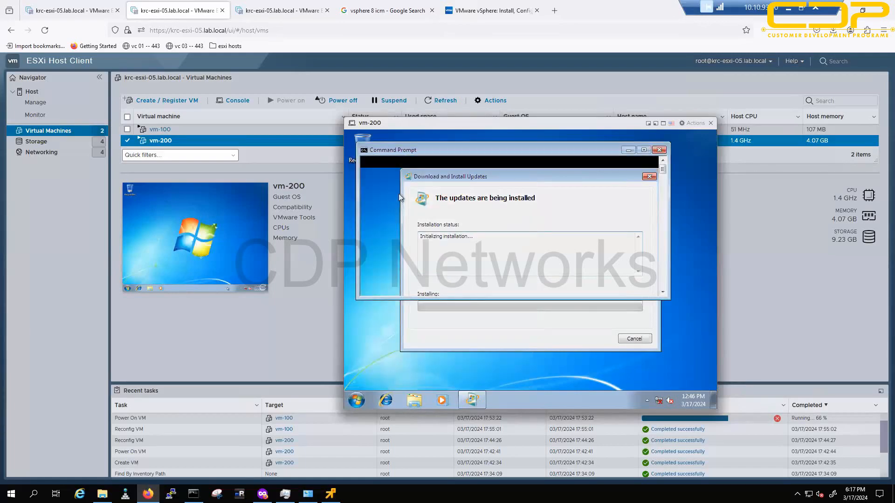
Step: Run ncpa.cpl in the guest's Command Prompt to open Network Connections
right_click(501, 388)
right_click(501, 399)
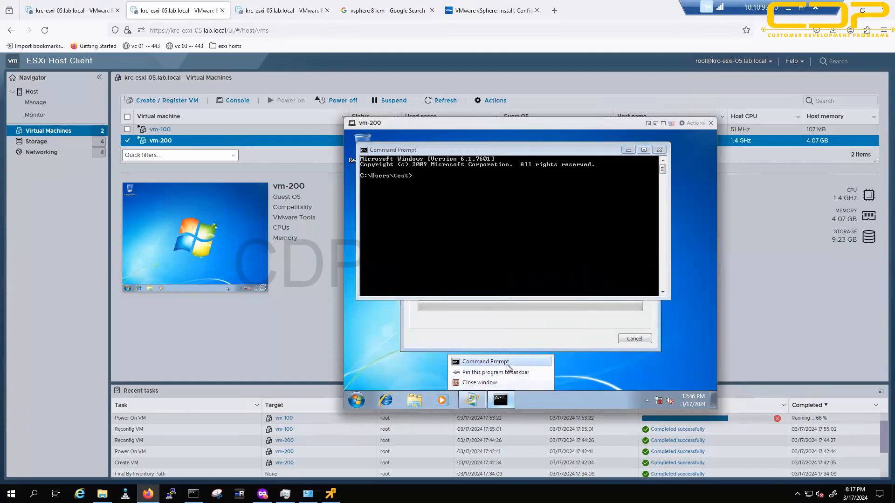
left_click(510, 371)
left_click(464, 254)
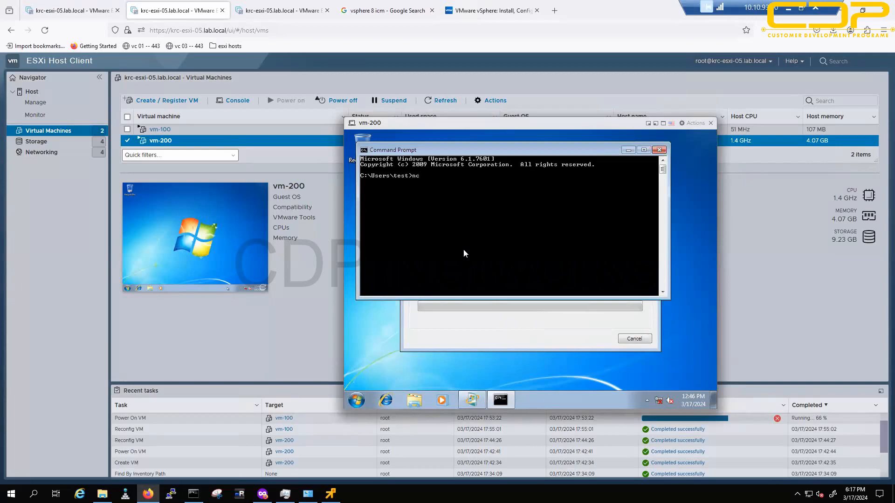
type("ncpa.cpl")
key("Return")
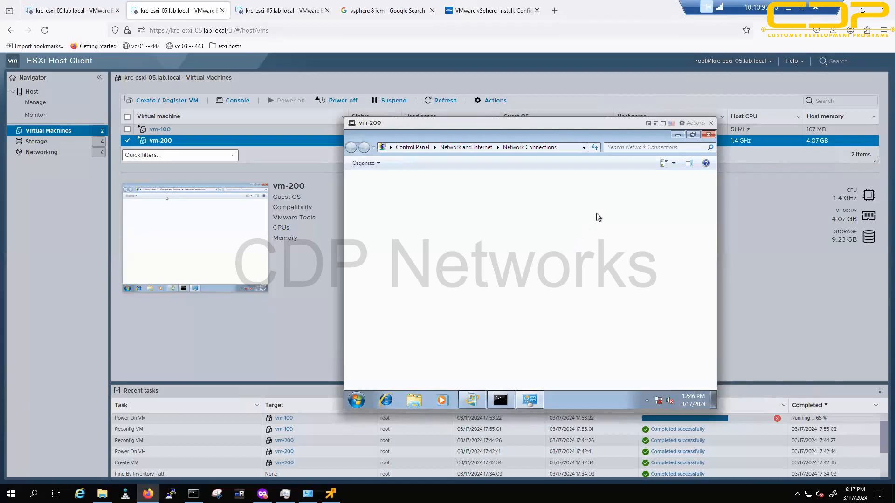
Step: Minimize the guest's Command Prompt, bring Network Connections forward, and mark it with a green stroke
left_click(671, 137)
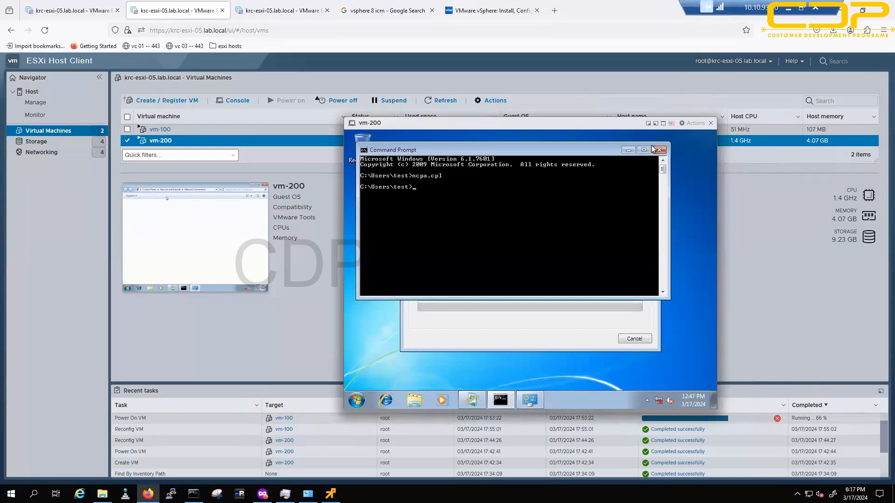
left_click(624, 150)
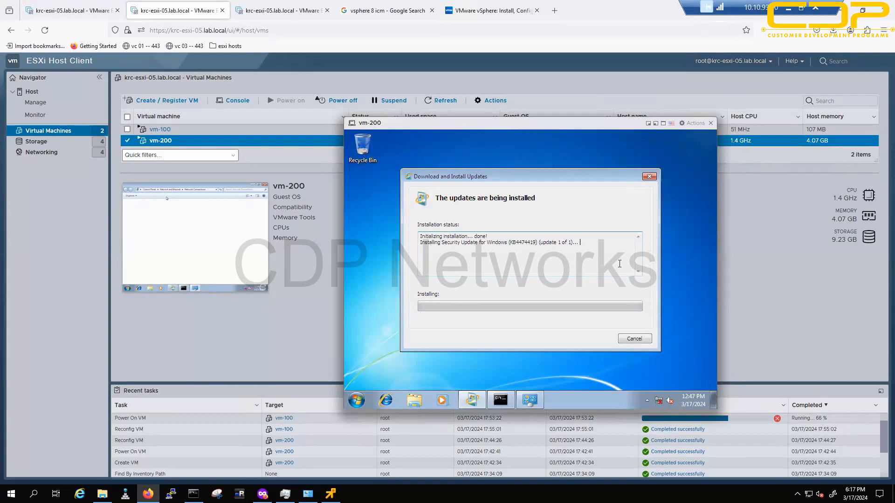
left_click(535, 407)
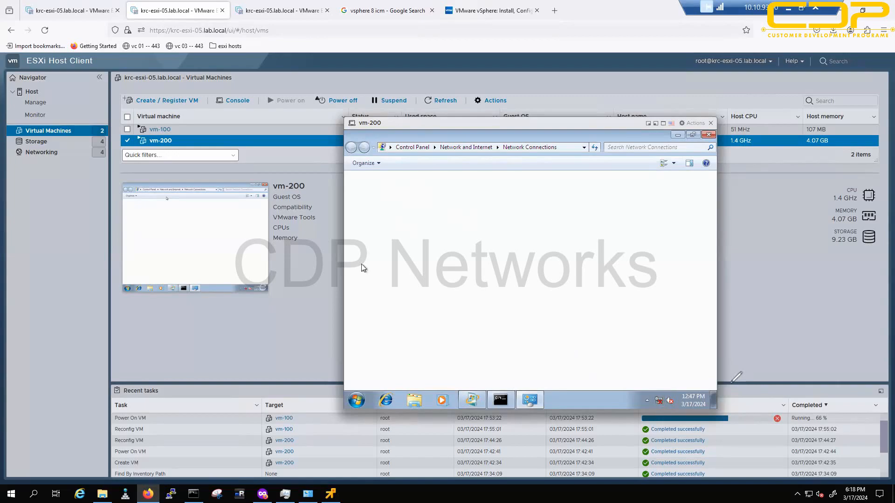
mouse_move(715, 329)
left_mouse_down()
mouse_move(662, 389)
mouse_move(674, 385)
left_mouse_up()
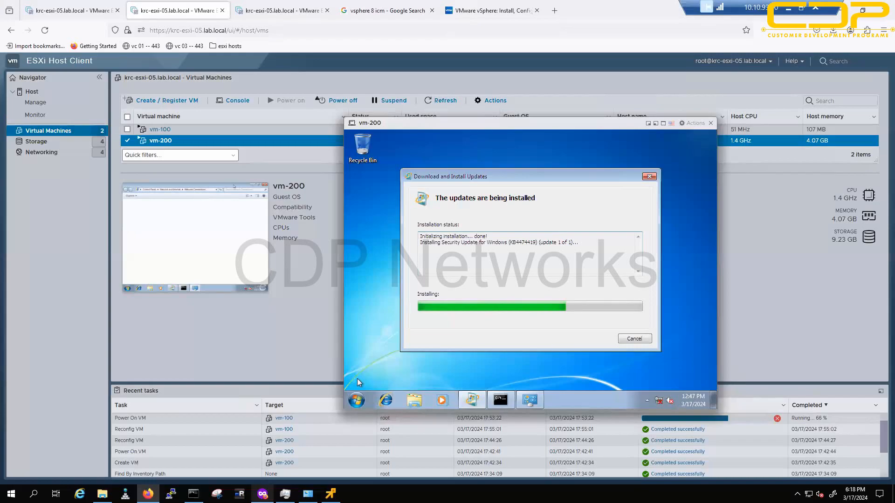
Step: Switch Firefox windows to the test-esxi-demo VM console
key("alt+Tab")
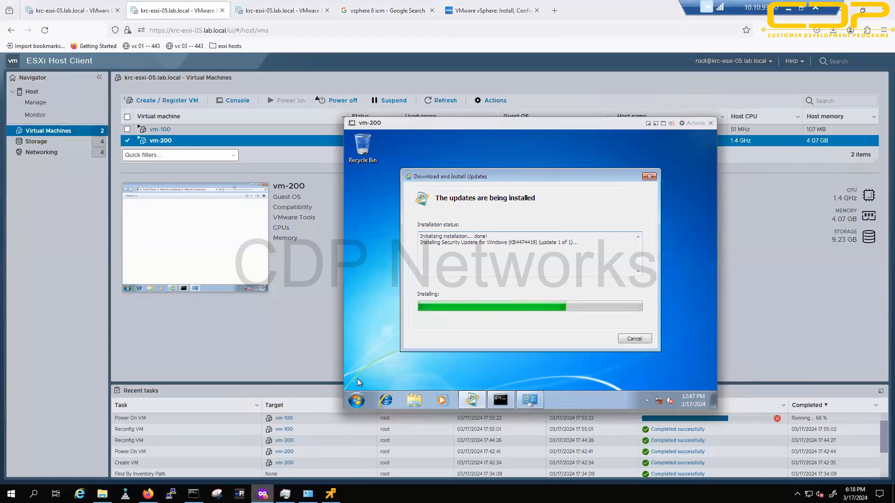
key("alt+Tab")
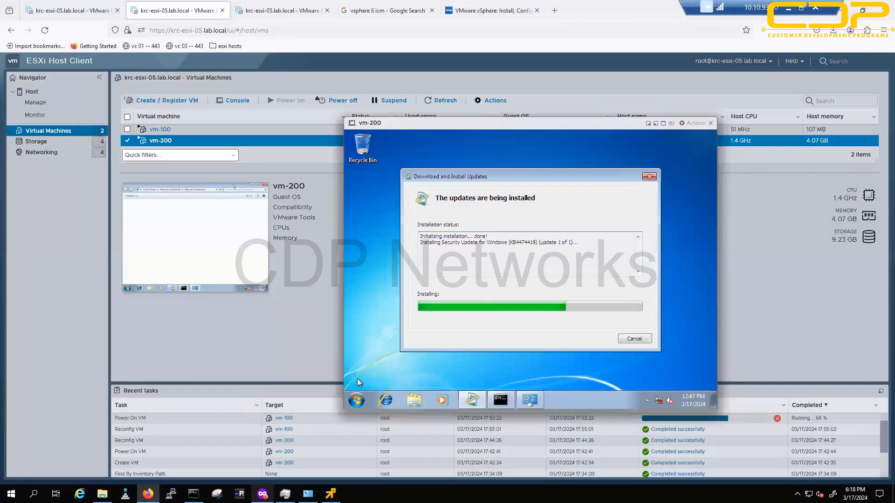
key("alt+Tab")
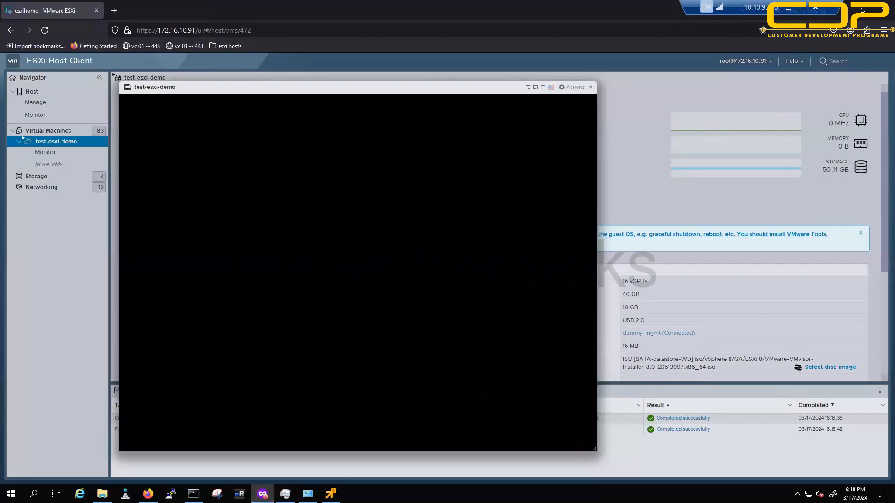
Step: Accept the ESXi 8.0 EULA, keep the default disk and keyboard, set the root password, and confirm install
key("Return")
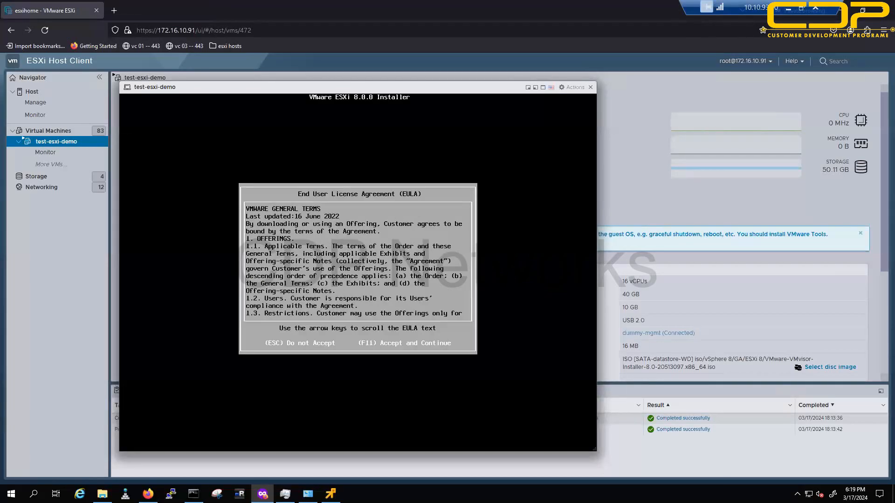
key("F11")
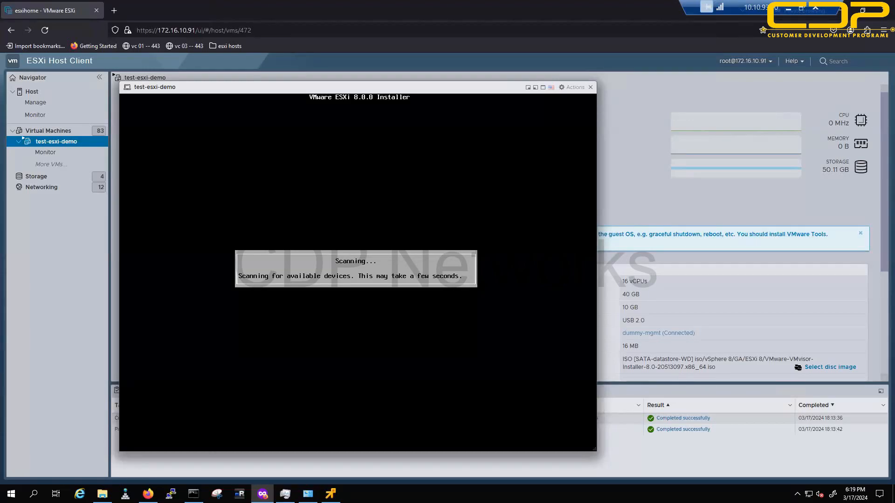
key("Return")
key("Return")
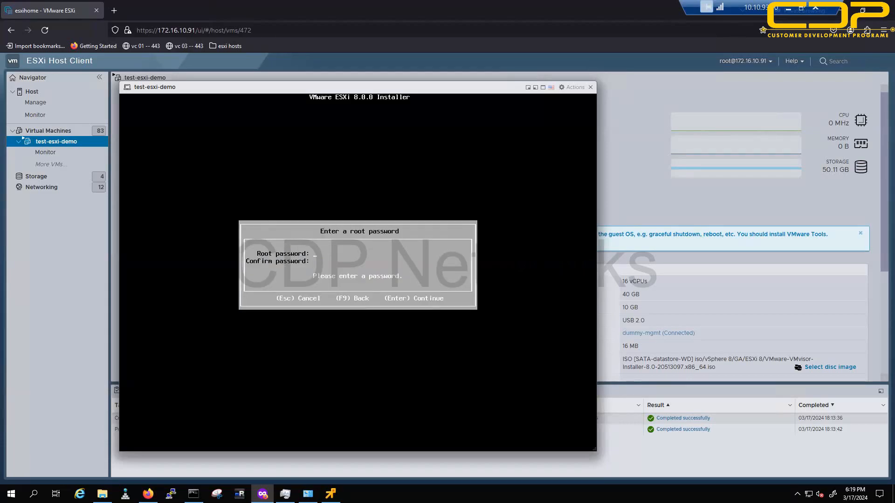
type("*******************")
key("Return")
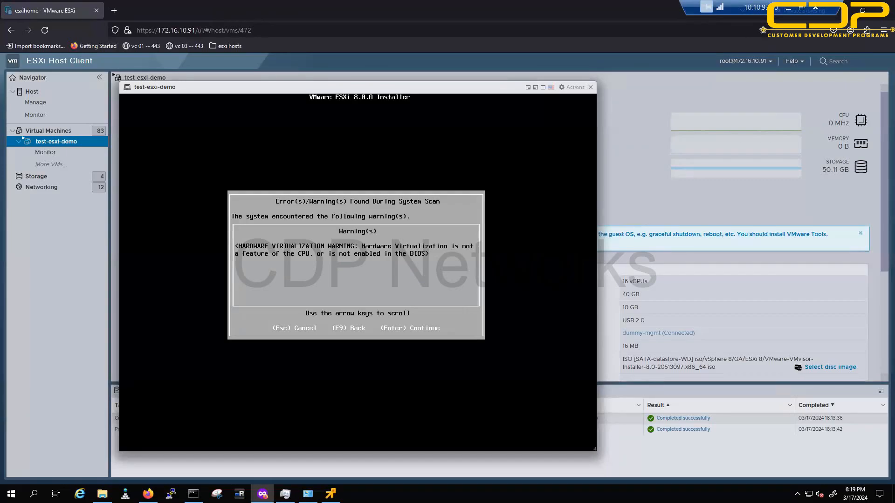
key("Return")
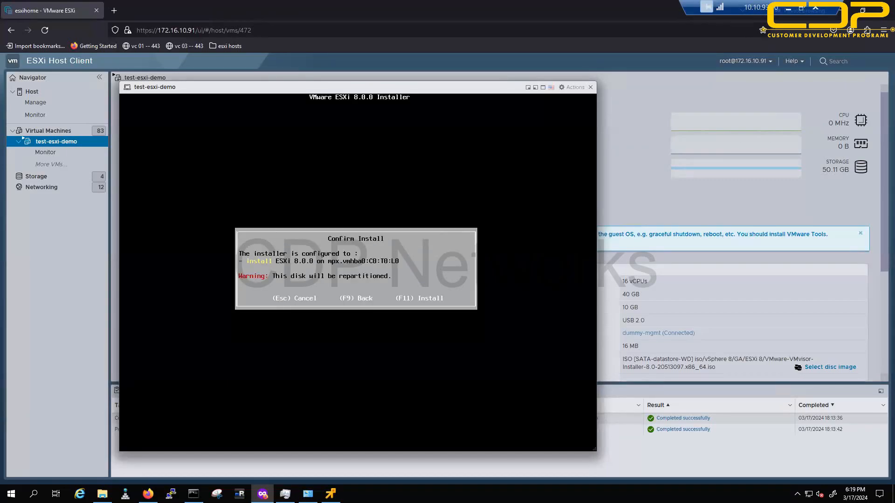
key("F11")
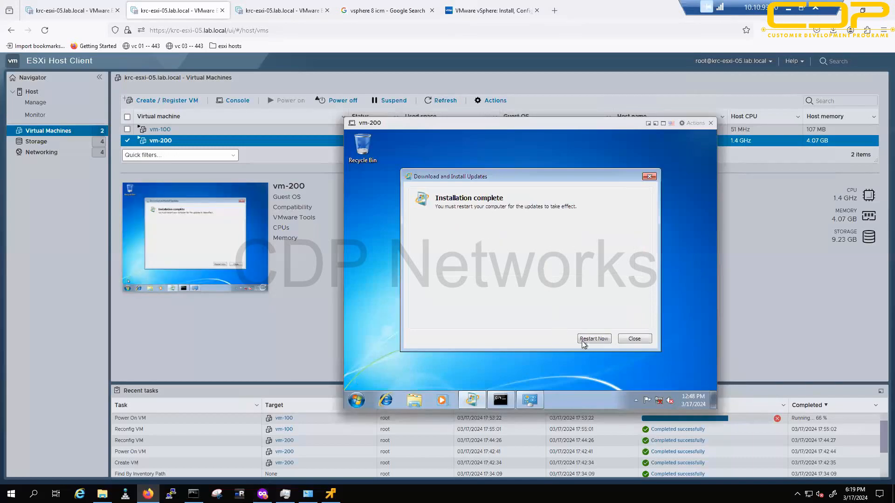
Step: Restart vm-200 with Restart Now, minimize the vm-100 console, and view the ESXi install progress
left_click(595, 339)
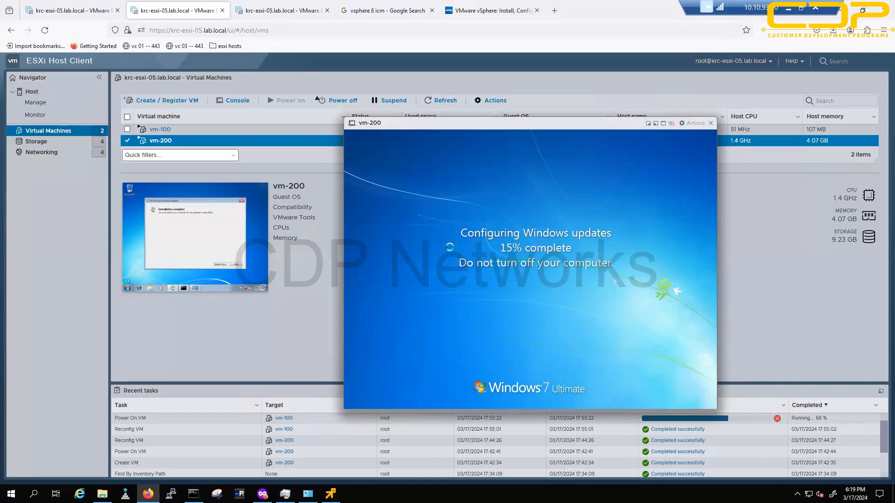
left_click(331, 494)
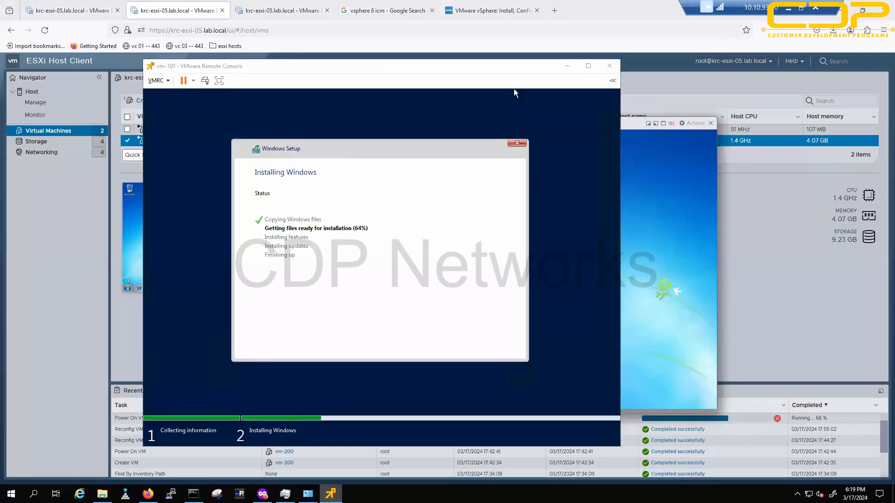
left_click(567, 67)
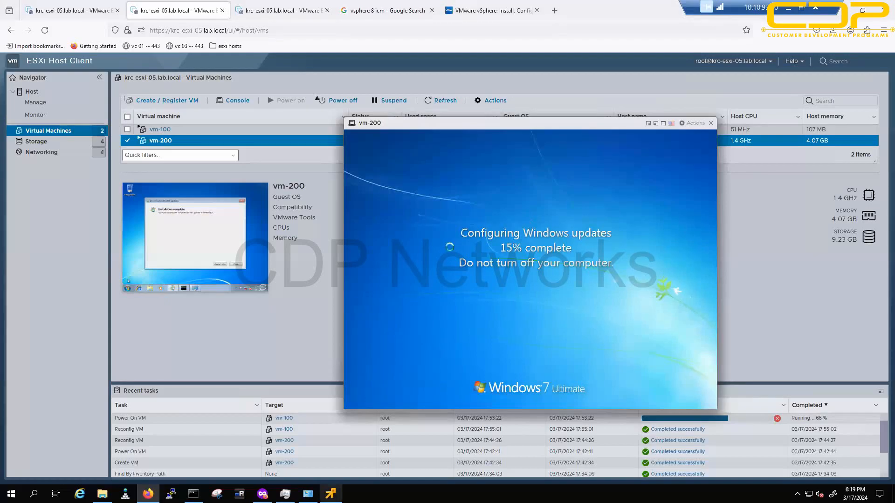
left_click(262, 494)
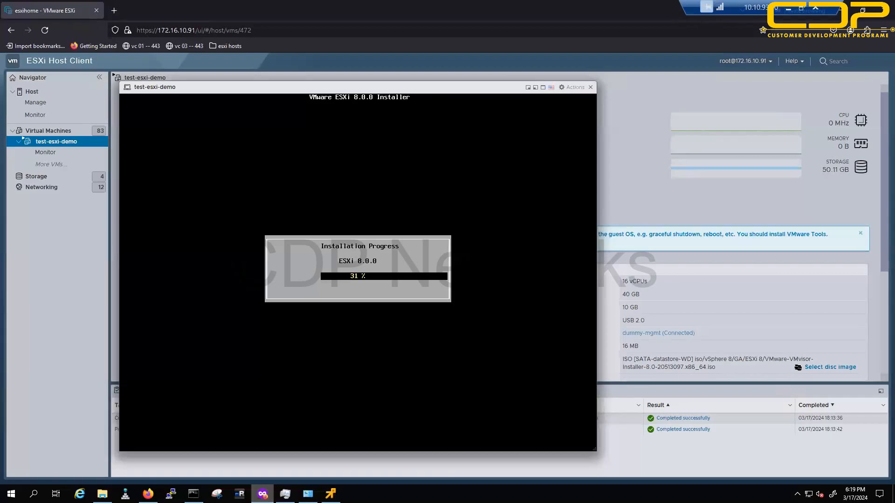
Step: Check the ESXi installer progress, then return to the rebooting vm-200 console
left_click(262, 494)
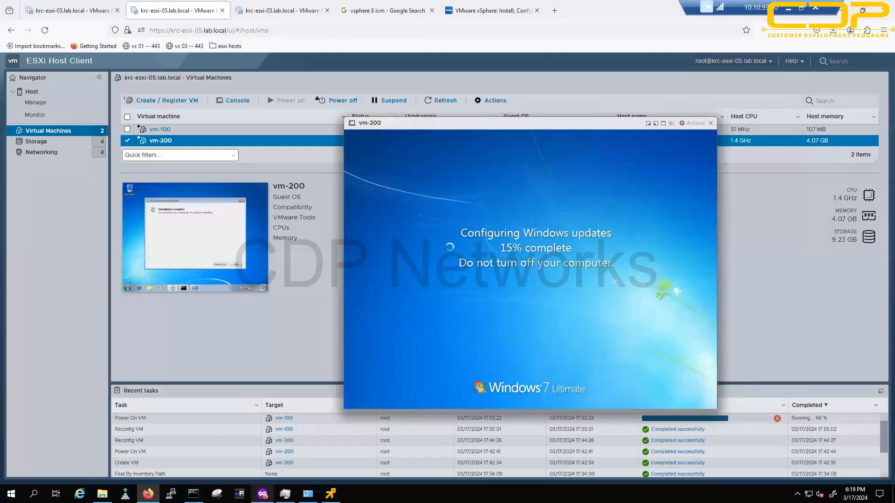
left_click(264, 446)
left_click(262, 494)
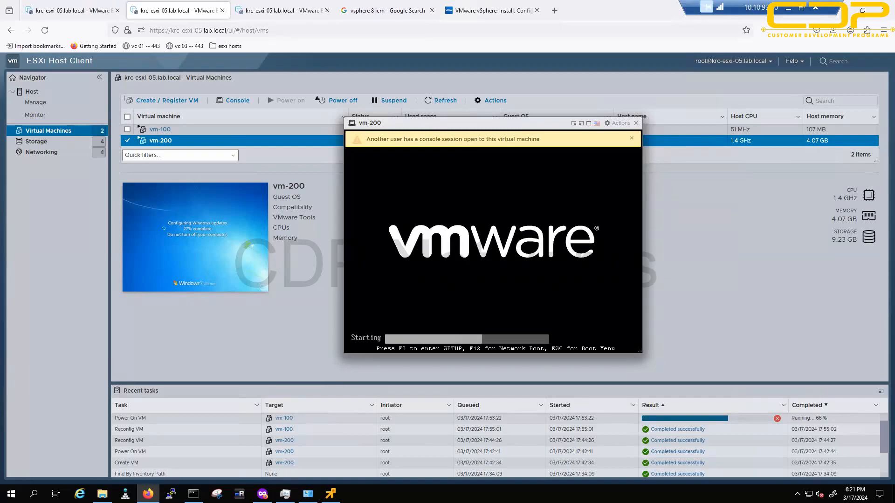
Step: Draw a red host box with a blue HDD box and label, undoing a stray green mark
mouse_move(24, 323)
left_mouse_down()
mouse_move(85, 254)
mouse_move(29, 329)
left_mouse_up()
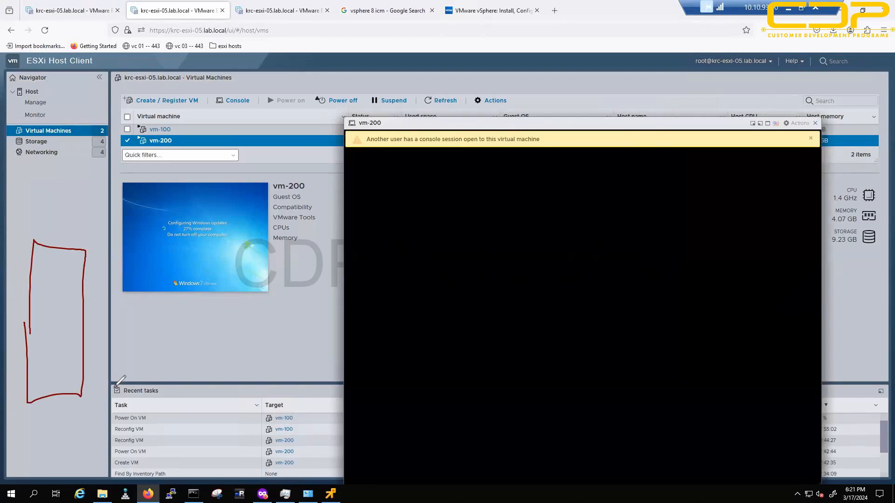
left_click_drag(94, 371, 94, 394)
mouse_move(107, 353)
left_mouse_down()
mouse_move(108, 366)
mouse_move(140, 345)
left_mouse_up()
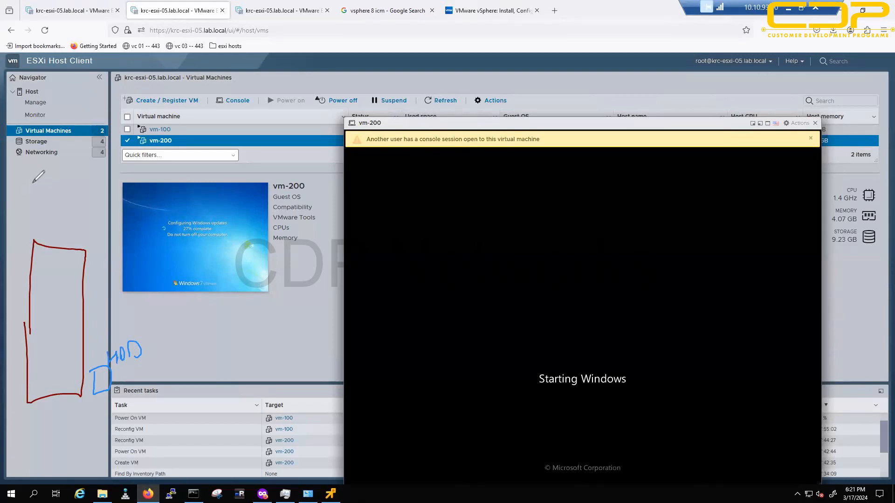
left_click_drag(31, 176, 54, 189)
key("ctrl+z")
key("ctrl+z")
Step: Write WIN and Linux in pink, separated by a slanted divider
left_click_drag(28, 187, 47, 200)
left_click_drag(54, 189, 55, 197)
mouse_move(60, 194)
left_mouse_down()
mouse_move(68, 176)
mouse_move(23, 178)
left_mouse_up()
mouse_move(28, 156)
left_mouse_down()
mouse_move(44, 163)
mouse_move(70, 135)
left_mouse_up()
left_click(49, 154)
left_click_drag(73, 132, 74, 140)
Step: Cross out the HDD label, clear all ink, and draw a fresh tall red host box
left_click_drag(116, 353, 140, 362)
left_click_drag(132, 349, 112, 372)
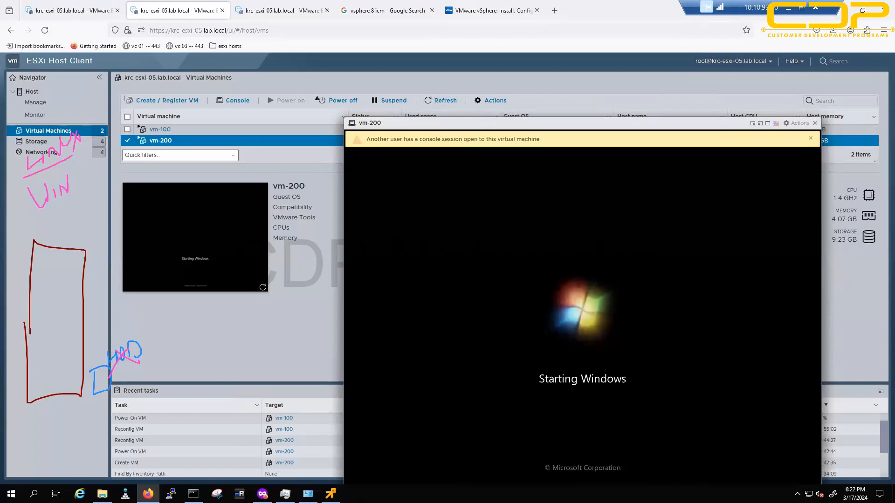
key("Escape")
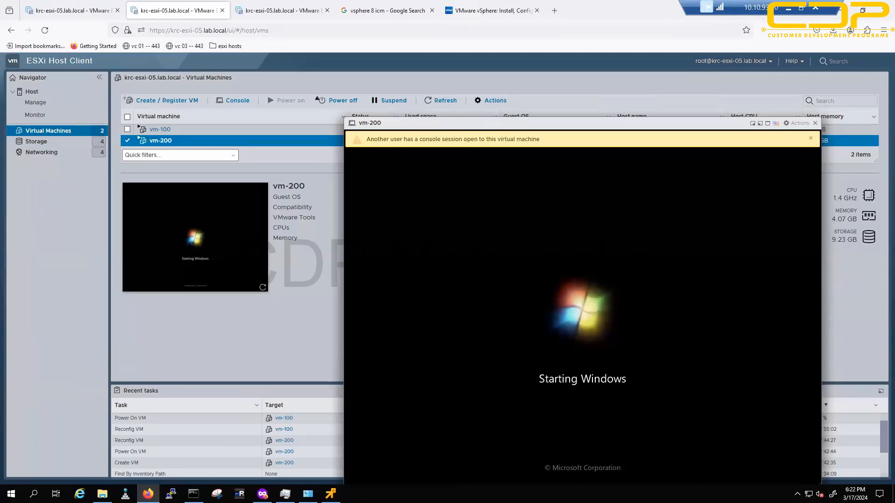
mouse_move(38, 279)
left_mouse_down()
mouse_move(103, 322)
mouse_move(47, 256)
mouse_move(29, 294)
left_mouse_up()
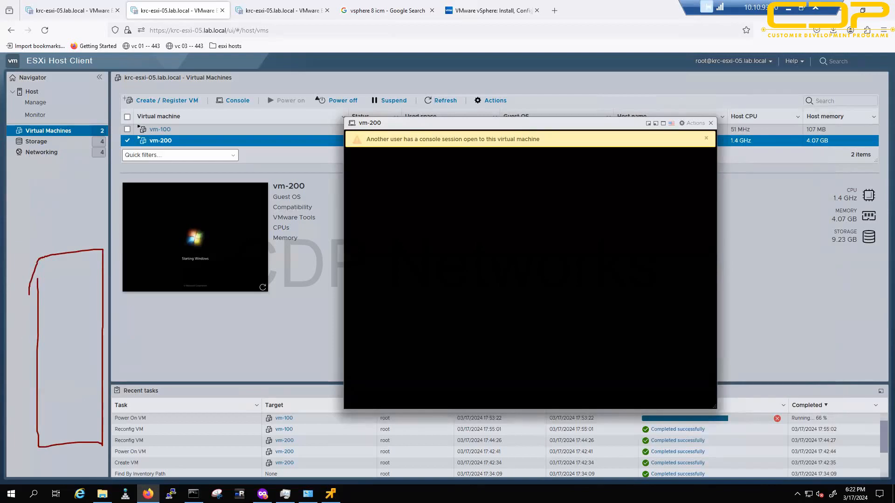
Step: Sketch a blue disk box below the host outline and write ESXi in red
mouse_move(73, 408)
left_mouse_down()
mouse_move(91, 402)
mouse_move(105, 411)
mouse_move(122, 394)
mouse_move(134, 412)
left_mouse_up()
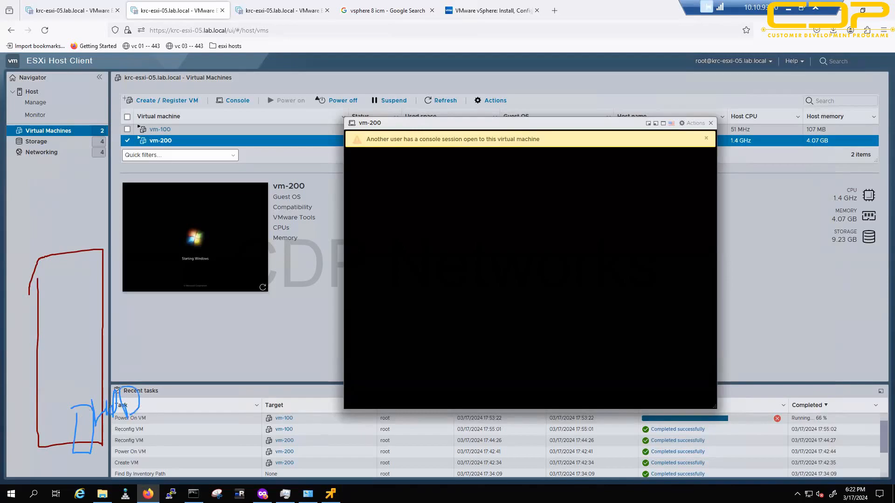
mouse_move(49, 164)
left_mouse_down()
mouse_move(44, 184)
mouse_move(61, 188)
left_mouse_up()
left_click_drag(56, 173, 58, 198)
left_click_drag(72, 179, 84, 185)
left_click(75, 164)
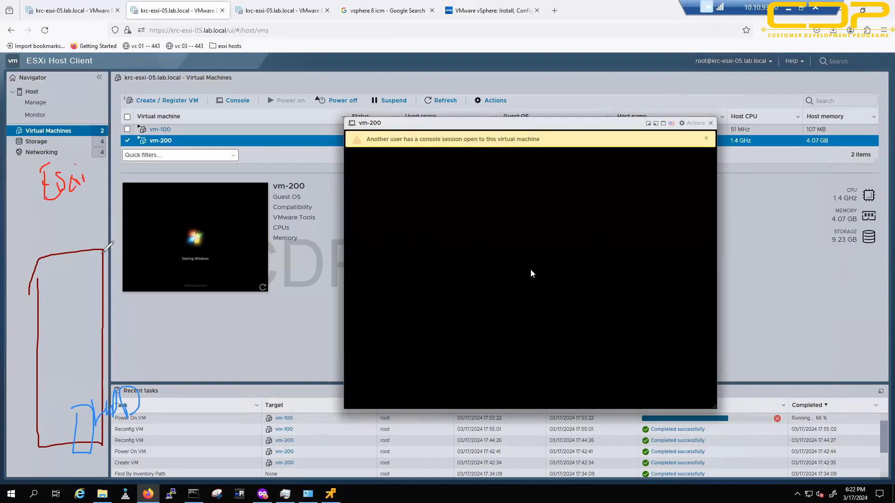
Step: Draw red crosses under the HDD sketch and a small green box inside the host
mouse_move(102, 430)
left_mouse_down()
mouse_move(113, 442)
mouse_move(102, 452)
left_mouse_up()
left_click_drag(115, 427, 119, 442)
mouse_move(129, 423)
left_mouse_down()
mouse_move(141, 426)
mouse_move(128, 438)
left_mouse_up()
left_click_drag(127, 428, 136, 443)
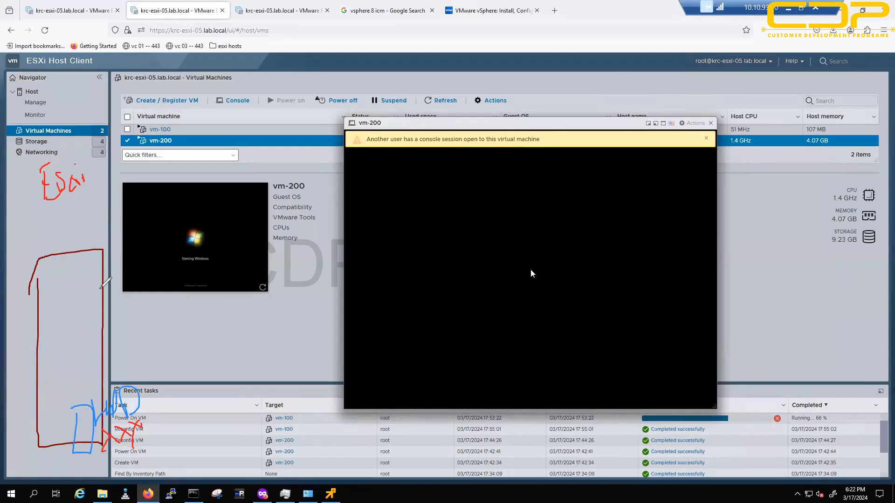
left_click_drag(89, 292, 105, 292)
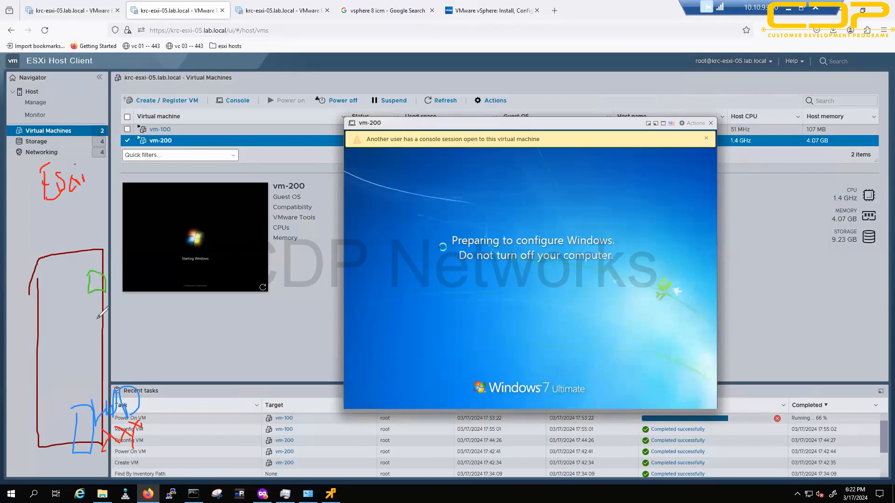
Step: Sketch pink VM boxes inside the host, underline ESXi, and add a question mark
left_click_drag(97, 319, 86, 301)
mouse_move(87, 270)
left_mouse_down()
mouse_move(89, 290)
mouse_move(88, 274)
left_mouse_up()
mouse_move(102, 338)
left_mouse_down()
mouse_move(112, 350)
mouse_move(102, 337)
left_mouse_up()
mouse_move(42, 217)
left_mouse_down()
mouse_move(70, 200)
mouse_move(85, 203)
left_mouse_up()
mouse_move(137, 317)
left_mouse_down()
mouse_move(129, 321)
mouse_move(140, 334)
left_mouse_up()
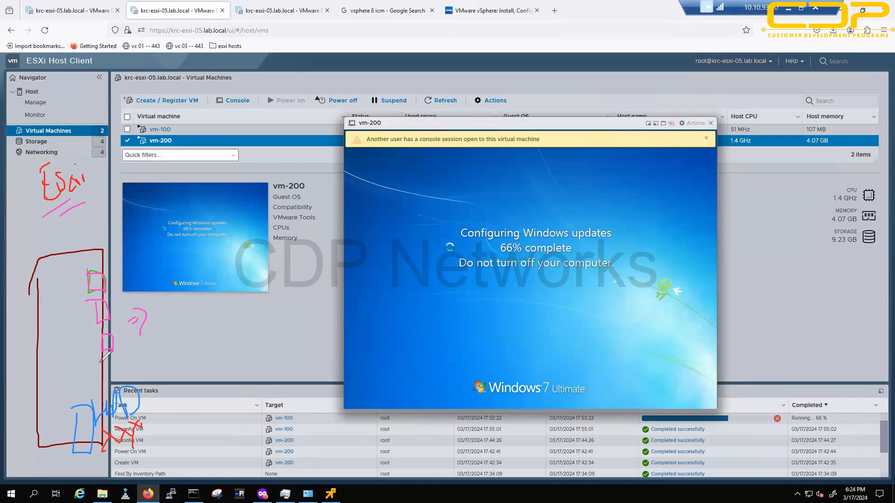
Step: Scribble in pink over the Recent tasks rows and tick the ESXi label
mouse_move(148, 423)
left_mouse_down()
mouse_move(161, 417)
mouse_move(159, 428)
left_mouse_up()
mouse_move(143, 402)
left_mouse_down()
mouse_move(154, 411)
mouse_move(143, 429)
mouse_move(172, 403)
mouse_move(116, 412)
mouse_move(76, 433)
left_mouse_up()
left_click_drag(104, 188, 136, 175)
Step: Add a pink check mark, erase all annotations, and show the server desktop with Win+D
mouse_move(158, 309)
left_mouse_down()
mouse_move(159, 323)
mouse_move(188, 300)
left_mouse_up()
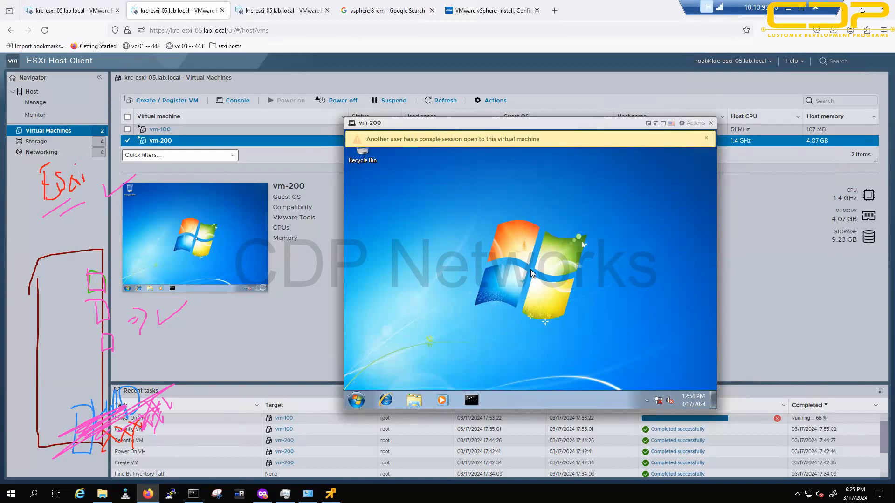
key("Escape")
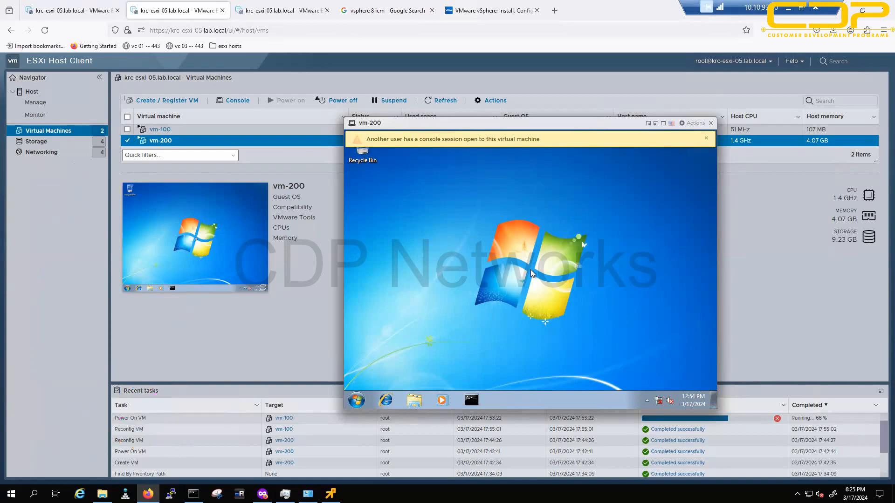
key("super+d")
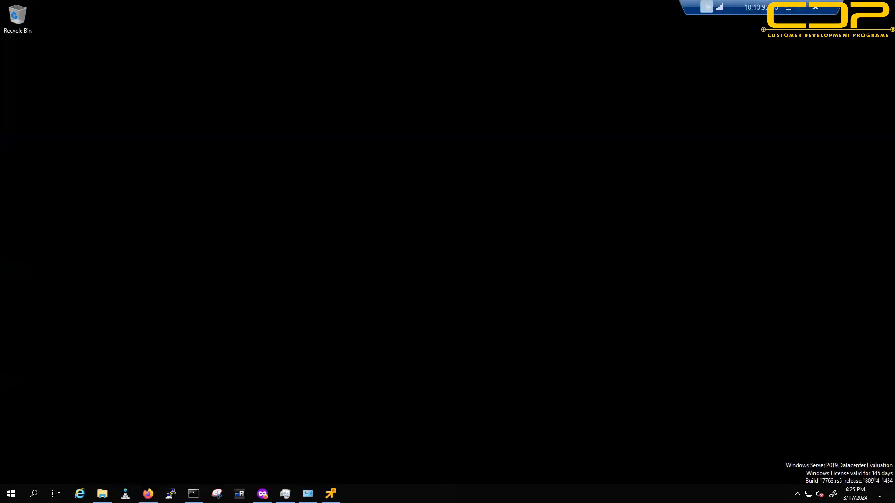
Step: Sketch a tall rectangle labelled hP and a small blue box labelled mar
mouse_move(209, 174)
left_mouse_down()
mouse_move(262, 426)
mouse_move(306, 192)
mouse_move(218, 117)
mouse_move(215, 158)
left_mouse_up()
mouse_move(451, 80)
left_mouse_down()
mouse_move(469, 106)
mouse_move(475, 93)
mouse_move(438, 135)
left_mouse_up()
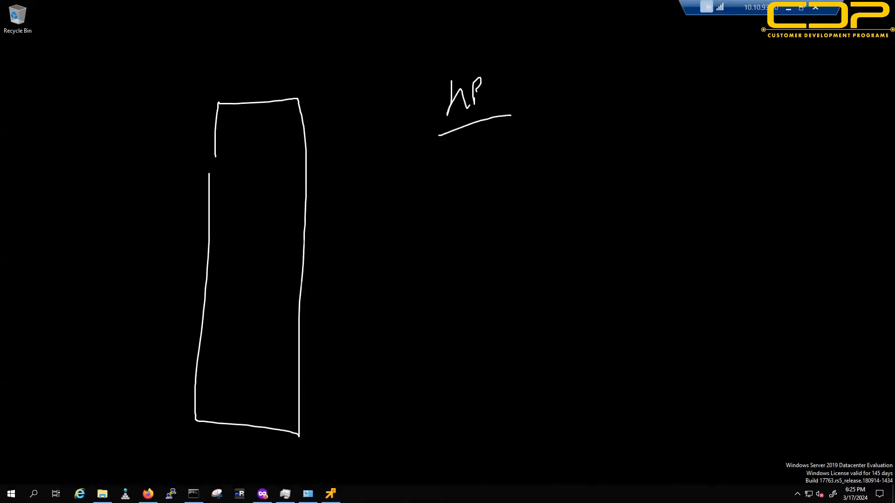
left_click_drag(322, 390, 355, 380)
mouse_move(363, 395)
left_mouse_down()
mouse_move(377, 363)
mouse_move(408, 366)
mouse_move(403, 383)
left_mouse_up()
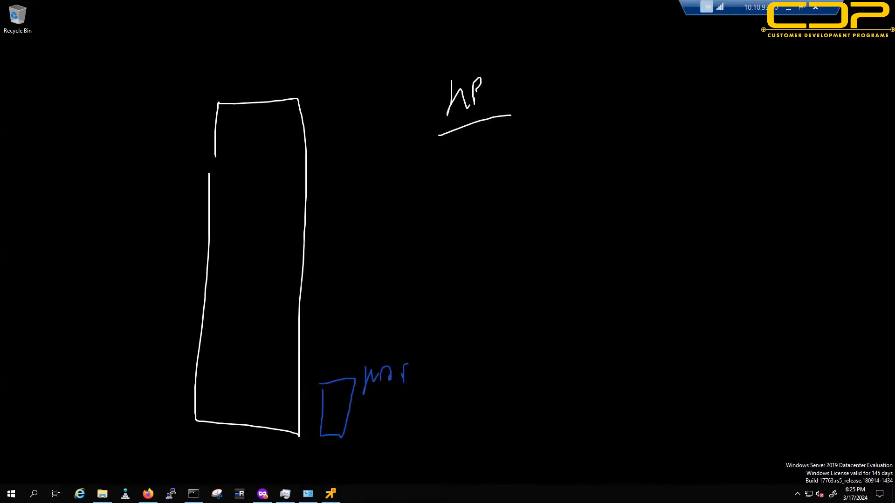
Step: Write an underlined purple label at the right and draw pink boxes left of the rectangle
left_click_drag(678, 177, 699, 117)
left_click_drag(686, 138, 693, 140)
left_click_drag(682, 166, 701, 156)
mouse_move(717, 125)
left_mouse_down()
mouse_move(729, 147)
mouse_move(764, 135)
left_mouse_up()
mouse_move(743, 149)
left_mouse_down()
mouse_move(765, 127)
mouse_move(766, 139)
left_mouse_up()
left_click_drag(678, 191, 846, 145)
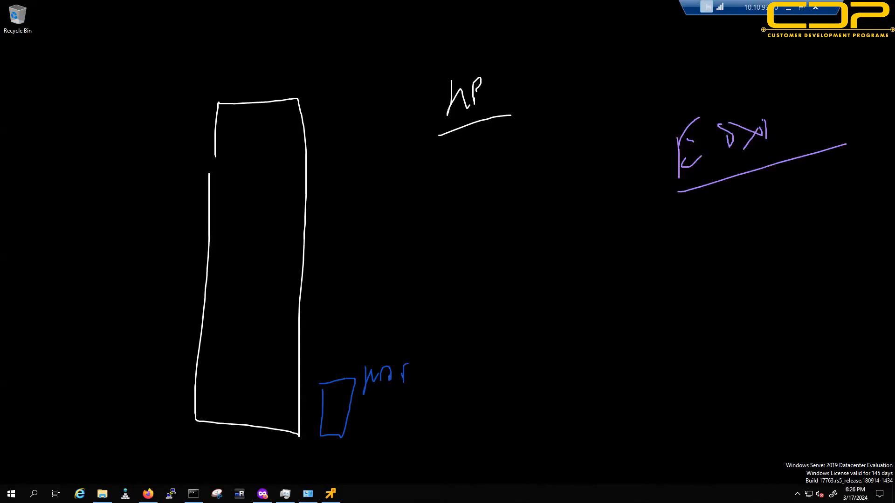
left_click_drag(120, 172, 130, 177)
mouse_move(131, 227)
left_mouse_down()
mouse_move(129, 260)
mouse_move(153, 293)
mouse_move(131, 288)
left_mouse_up()
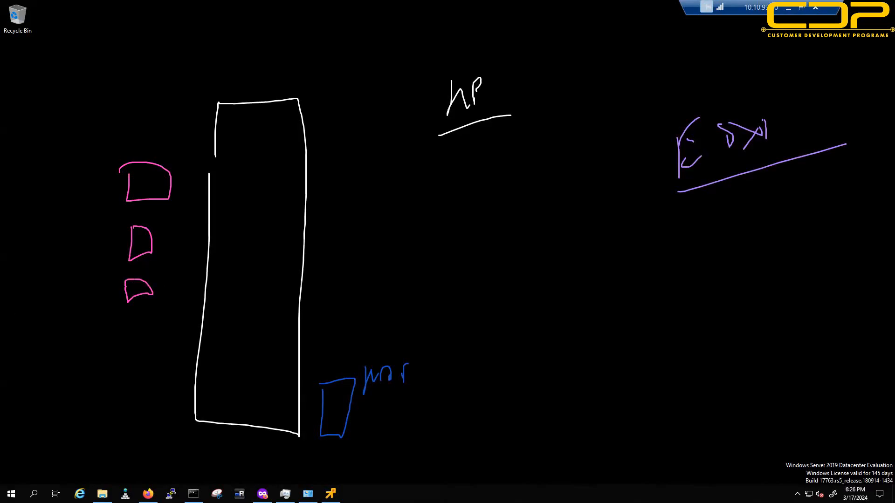
Step: Cross out the blue box in red, tick the label and pink boxes, then clear ink and return to Firefox
left_click_drag(333, 396, 367, 411)
left_click_drag(354, 400, 342, 426)
mouse_move(365, 400)
left_mouse_down()
mouse_move(379, 416)
mouse_move(369, 419)
left_mouse_up()
left_click_drag(383, 397, 399, 409)
left_click_drag(394, 394, 382, 424)
left_click_drag(771, 187, 807, 166)
left_click_drag(50, 240, 133, 214)
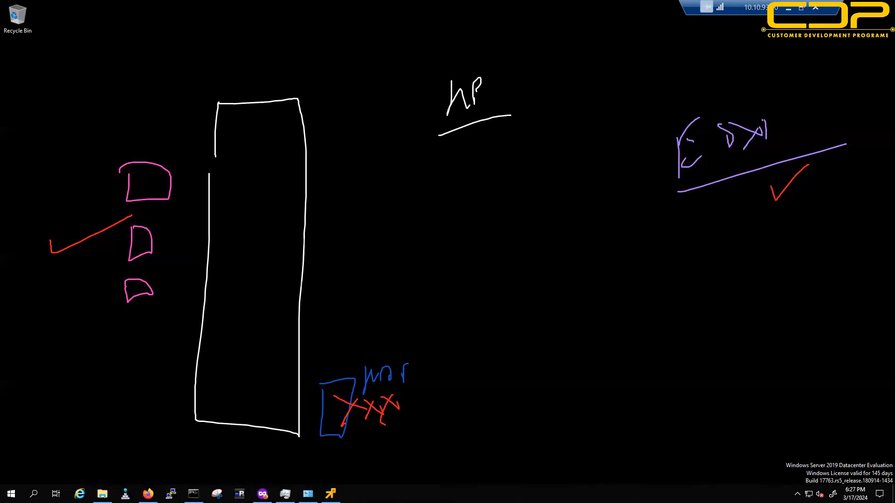
key("Escape")
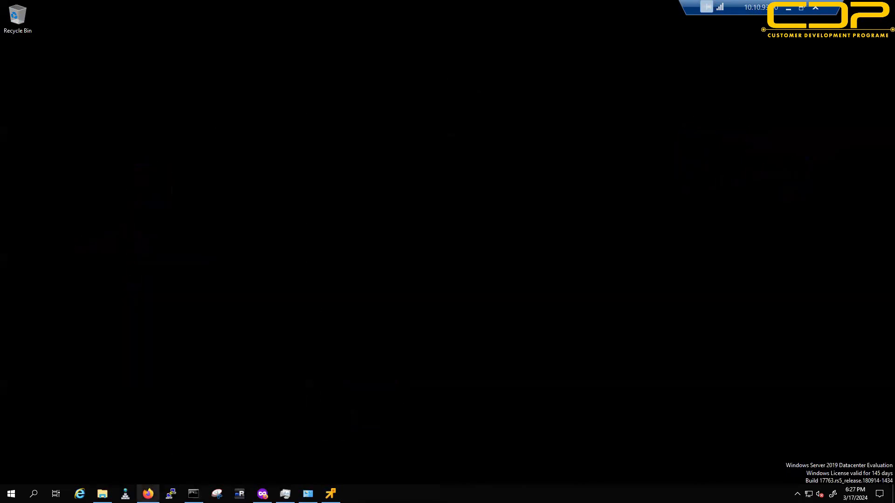
left_click(148, 494)
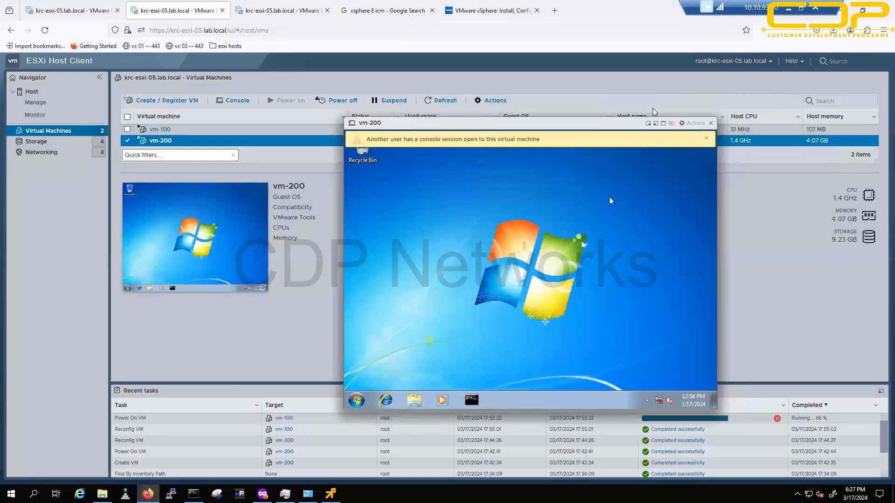
Step: Dismiss the other-console-session warning, then choose Guest OS > Install VMware Tools for vm-200
left_click(706, 139)
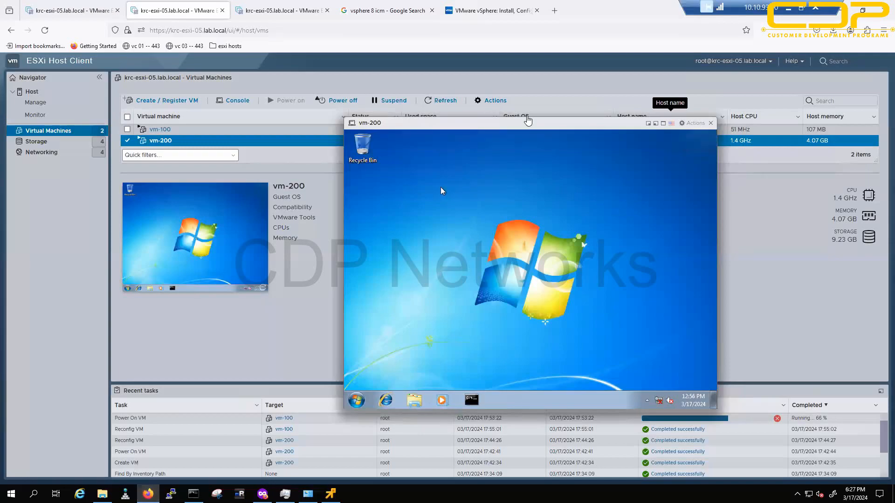
left_click(695, 124)
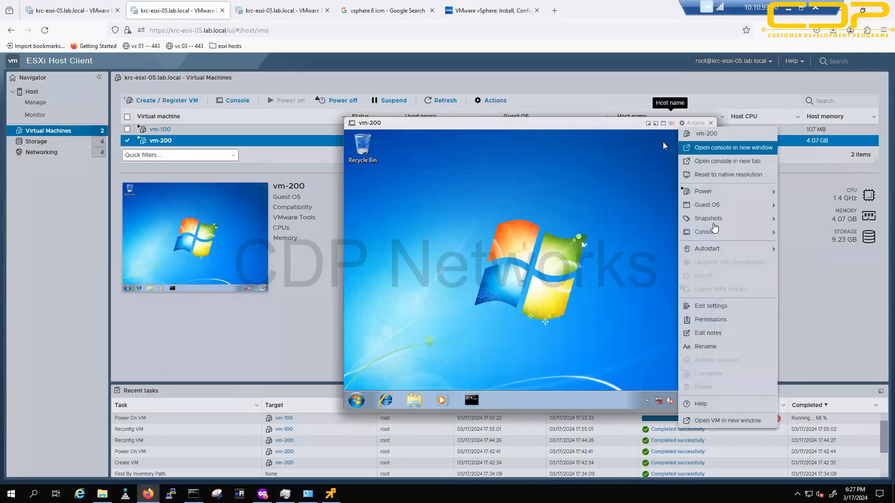
mouse_move(709, 207)
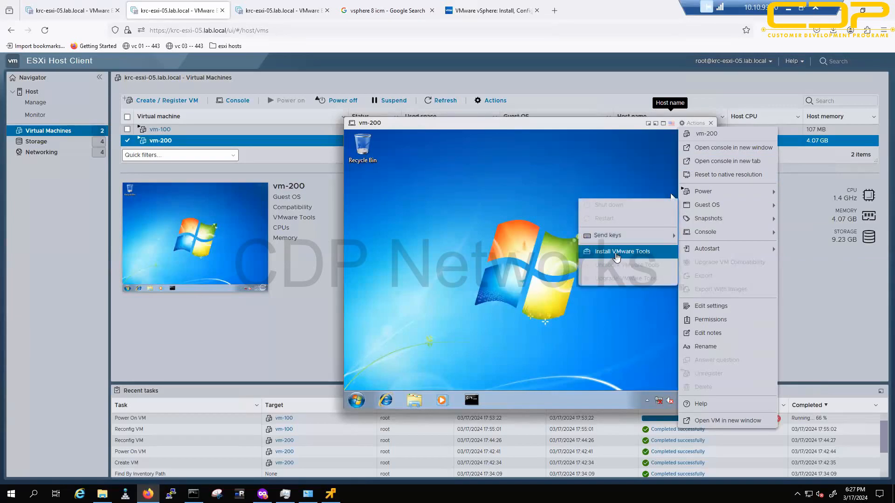
left_click(616, 252)
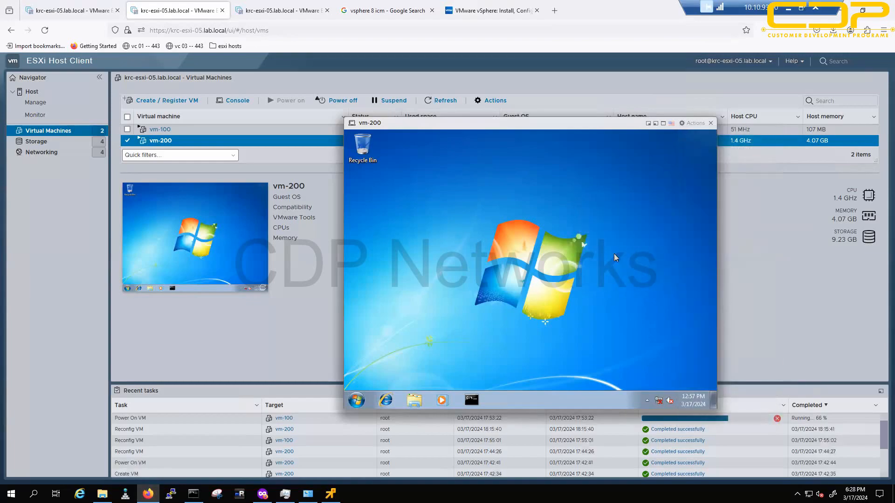
Step: In the guest's Computer window, close AutoPlay and run setup from DVD Drive (D:) VMware Tools
left_click(415, 402)
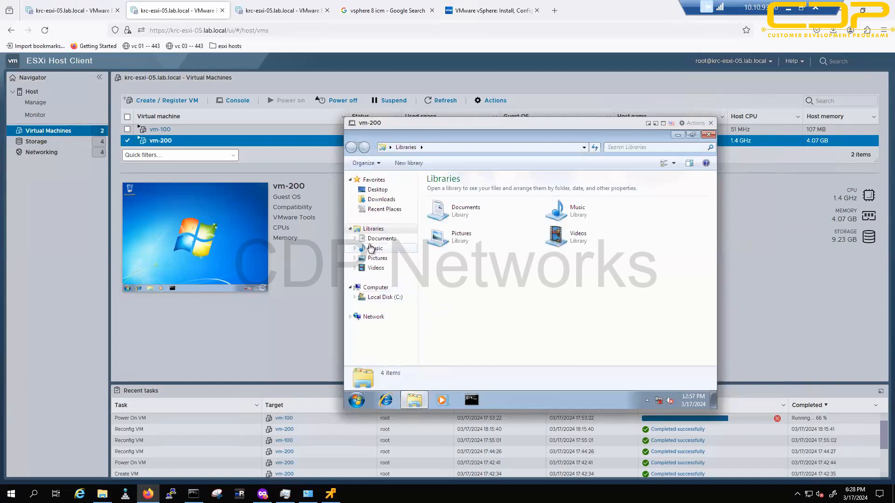
left_click(374, 288)
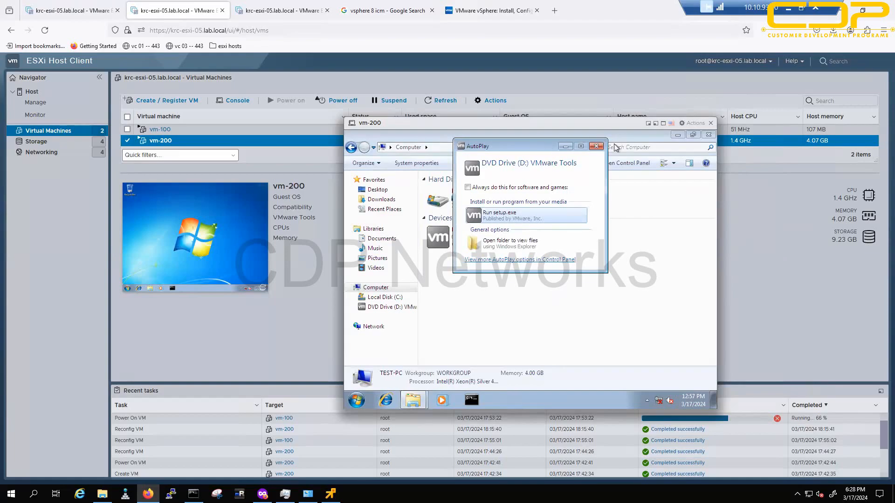
left_click(597, 146)
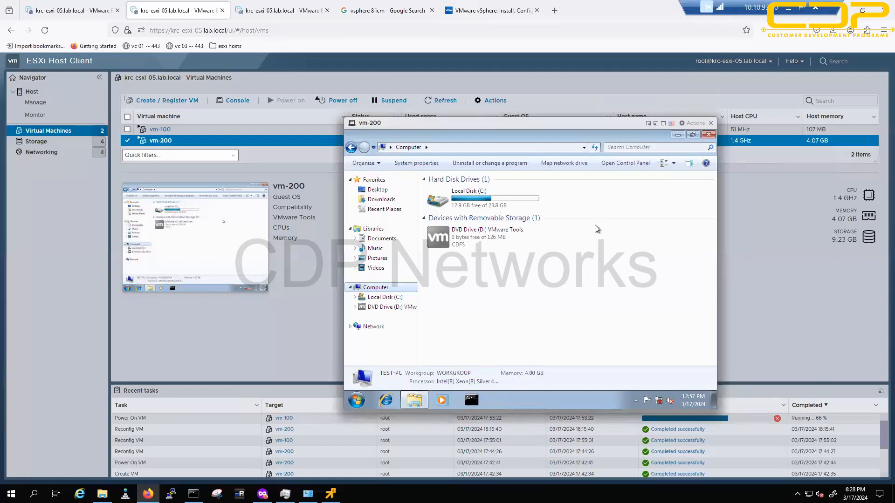
left_click(453, 239)
double_click(455, 239)
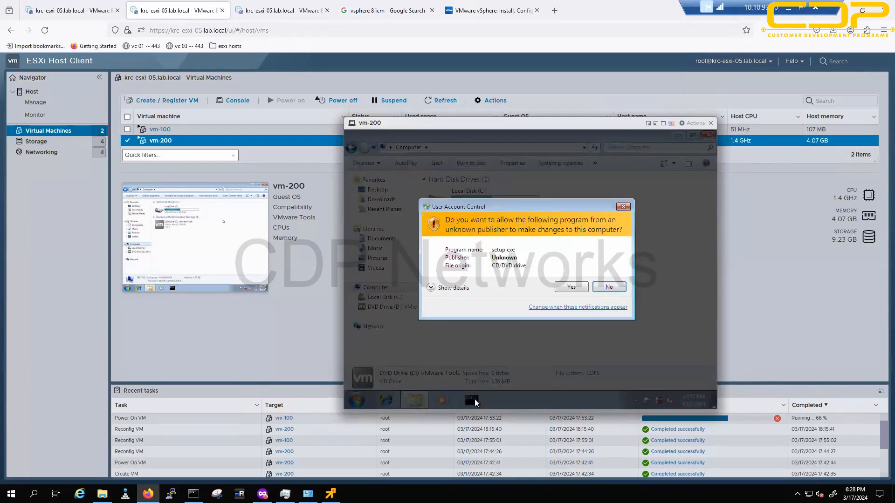
Step: Allow setup.exe at the UAC prompt and open Network Connections via ncpa.cpl in a guest command prompt
left_click(571, 287)
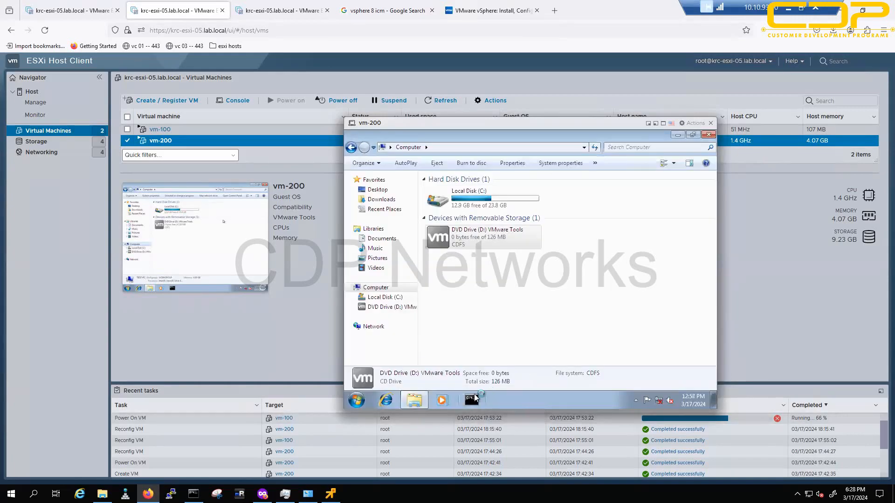
left_click(471, 400)
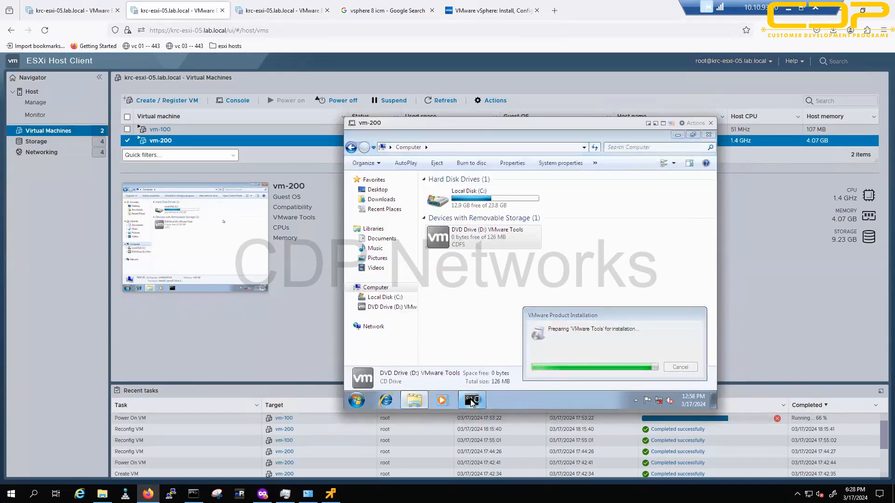
type("ncpa.cpl")
key("Return")
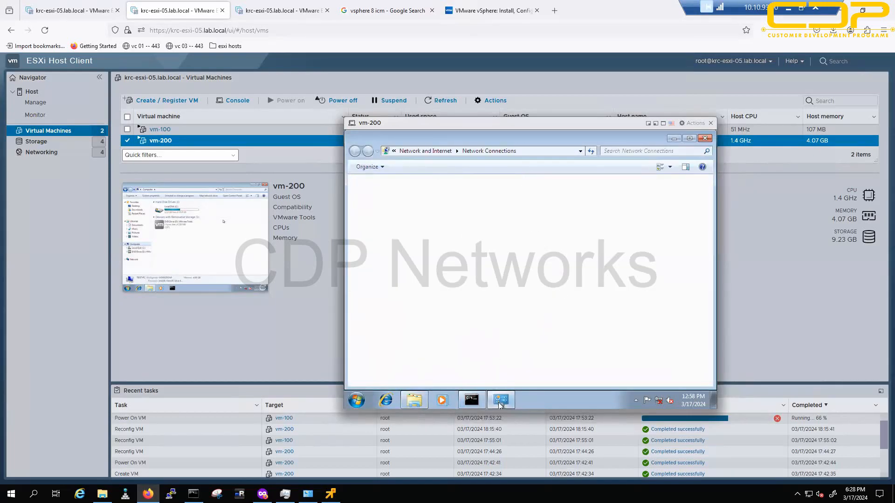
Step: Minimise the guest's Network Connections and Computer windows
mouse_move(498, 403)
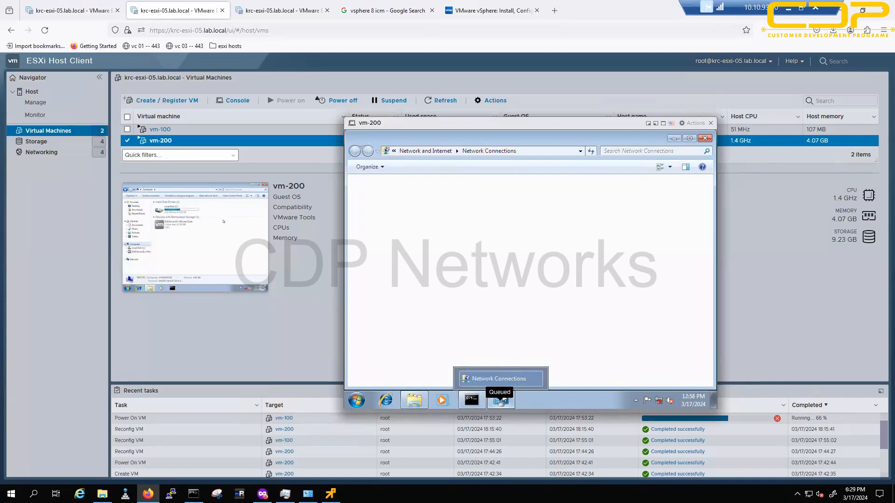
left_click(674, 138)
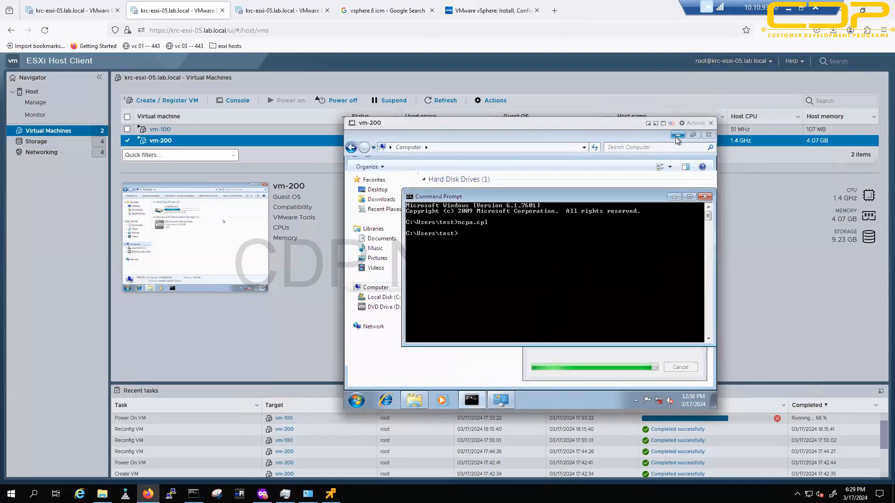
left_click(677, 135)
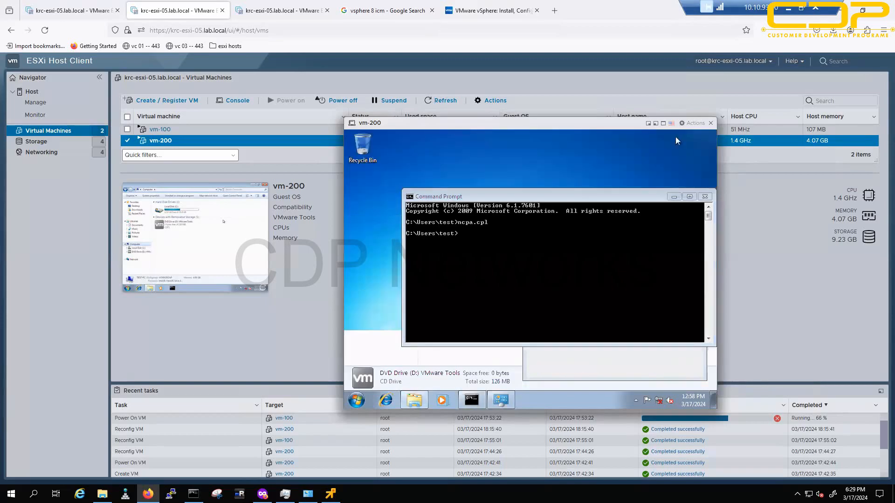
Step: Minimise the guest command prompt, then switch from vm-100's console back to the browser
left_click(671, 197)
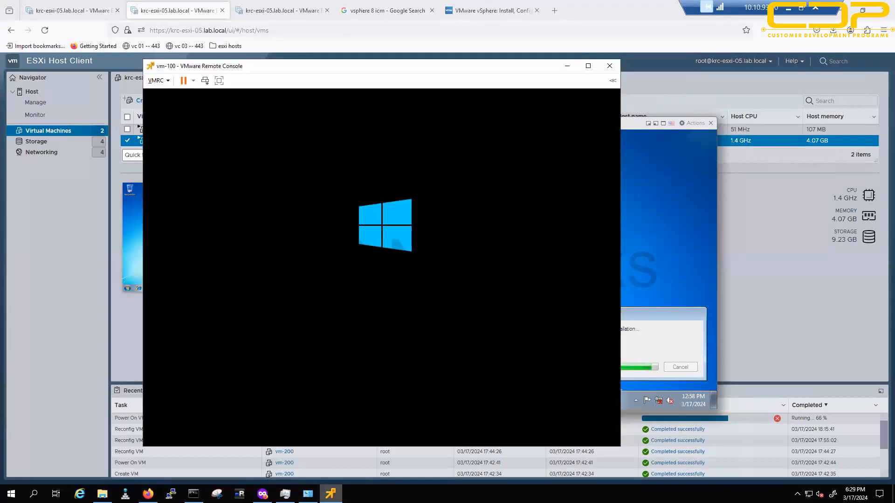
key("alt+Tab")
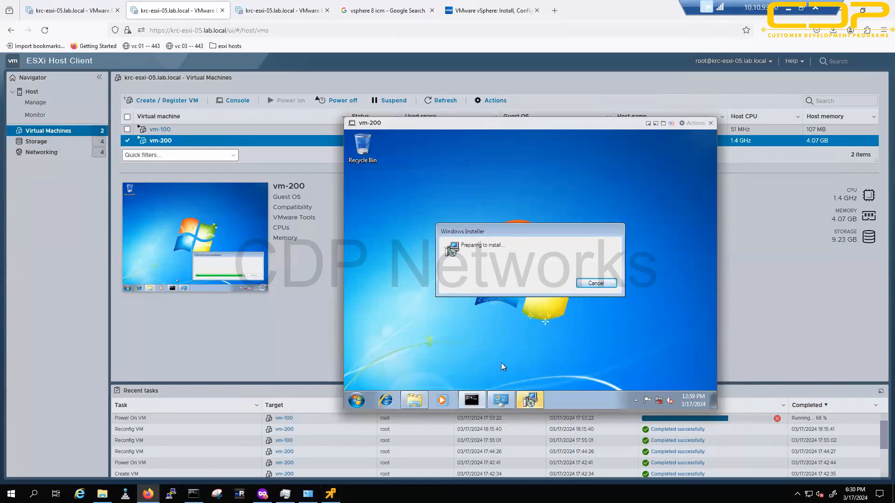
Step: Take VMware Tools Setup through Next, Next and Install, then underline its please-wait message in red
mouse_move(532, 404)
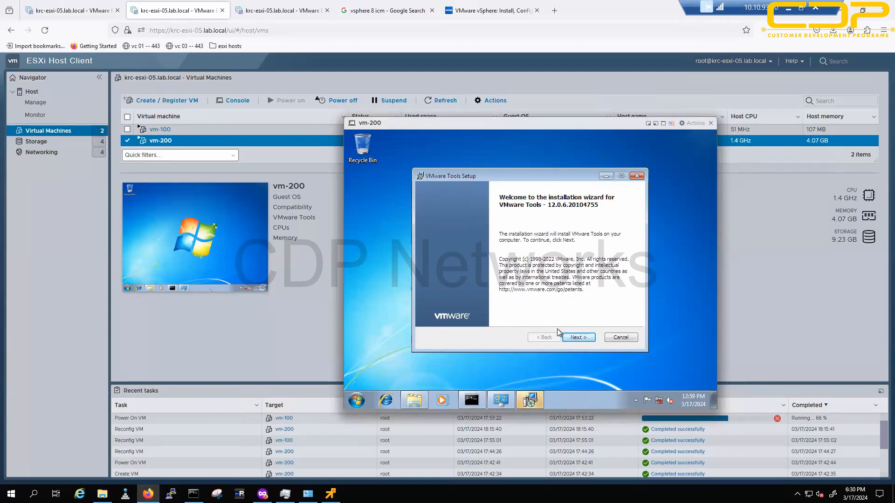
left_click(573, 337)
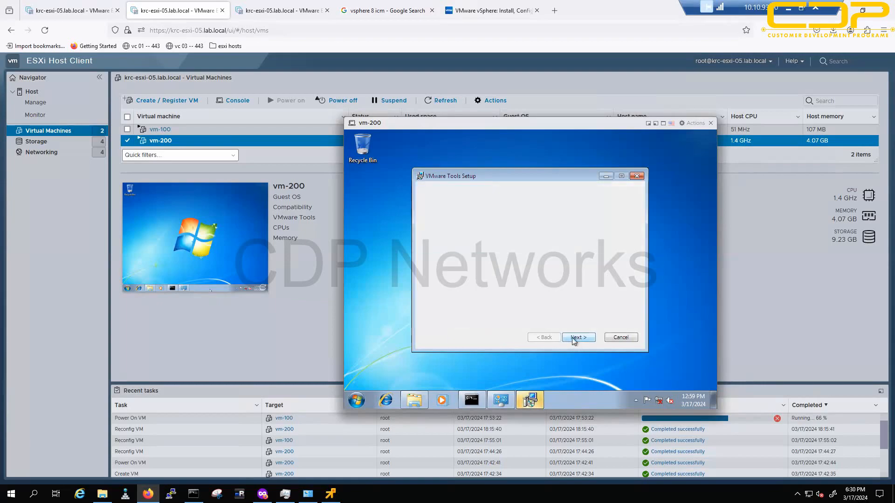
left_click(574, 339)
left_click(572, 338)
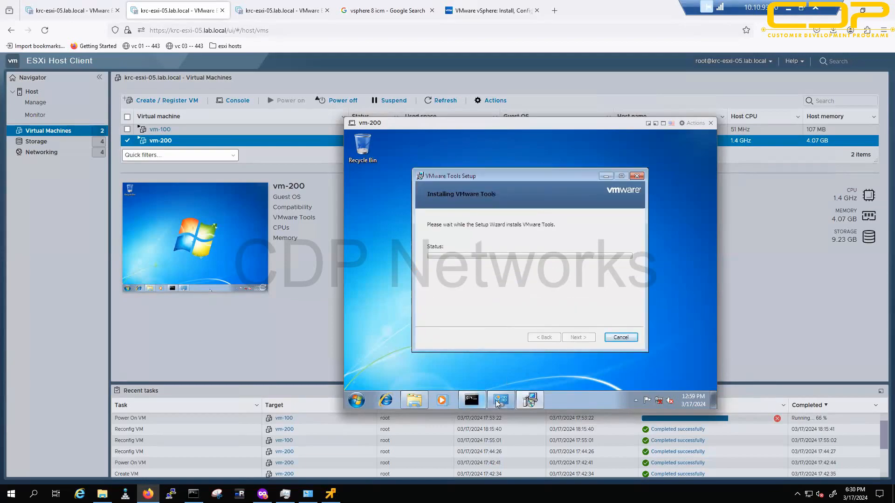
left_click(531, 400)
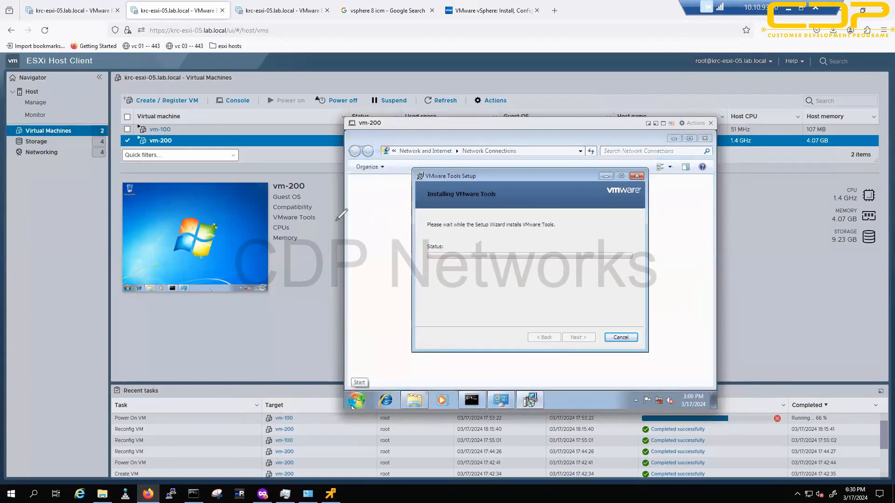
left_click_drag(447, 237, 538, 238)
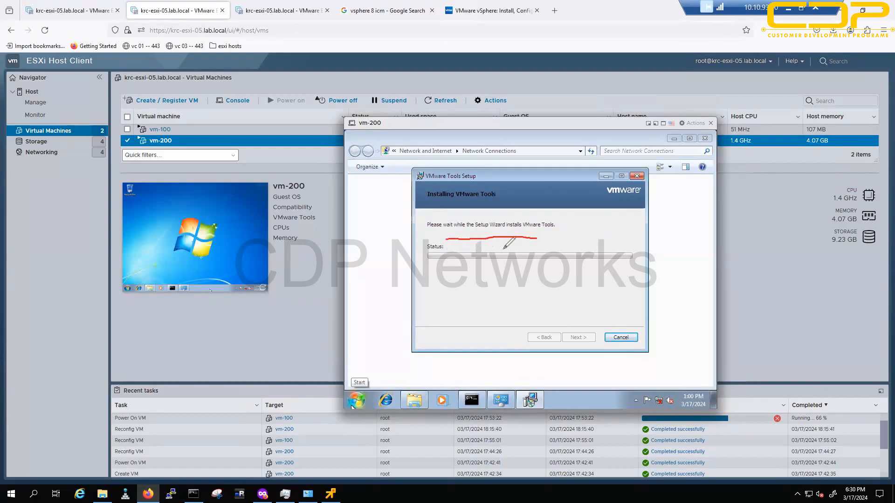
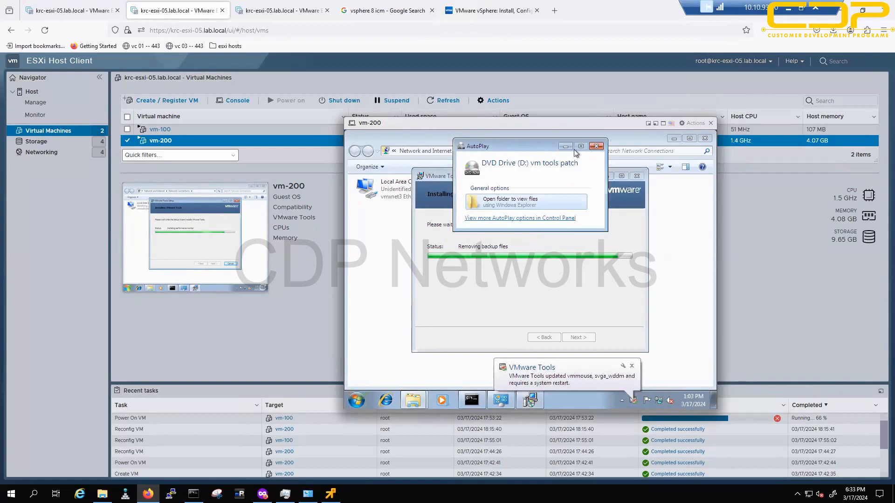
Step: Dismiss AutoPlay, finish VMware Tools Setup on vm-200 and accept the guest restart
left_click(596, 146)
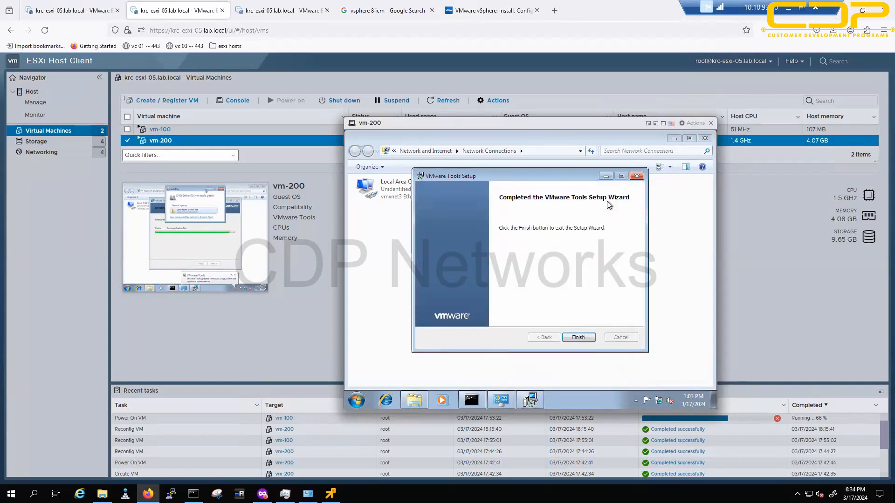
left_click(579, 338)
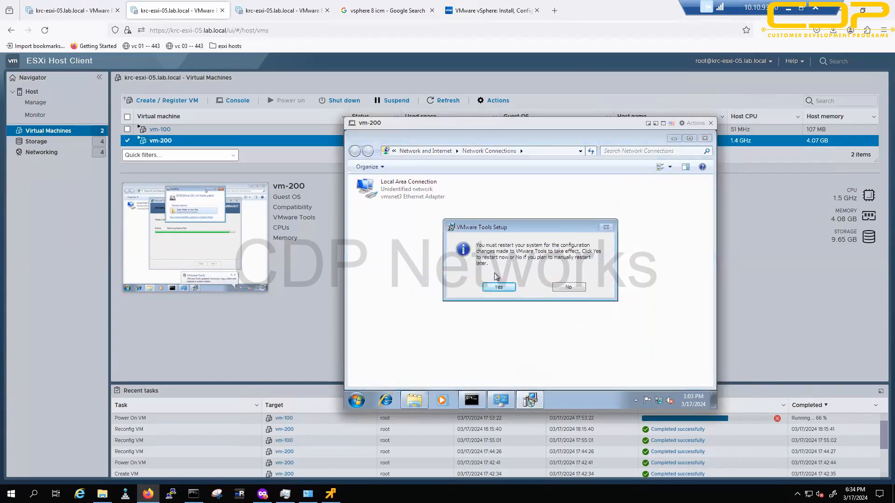
left_click(497, 284)
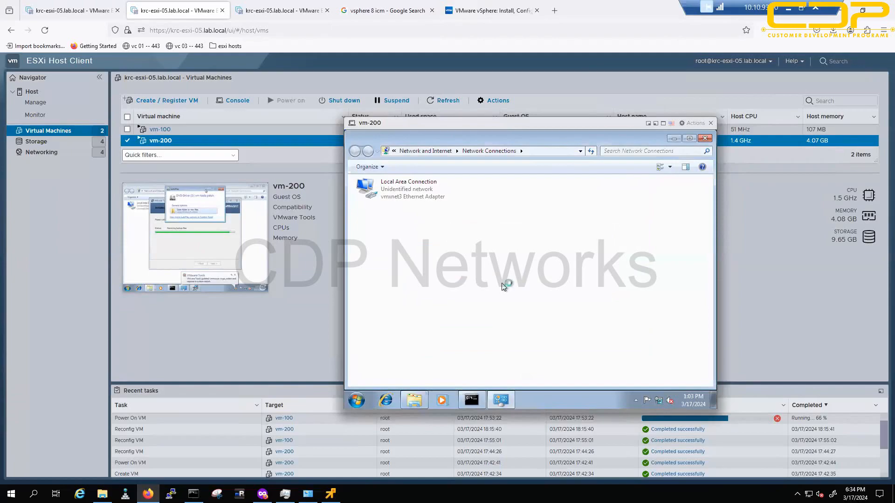
left_click(263, 494)
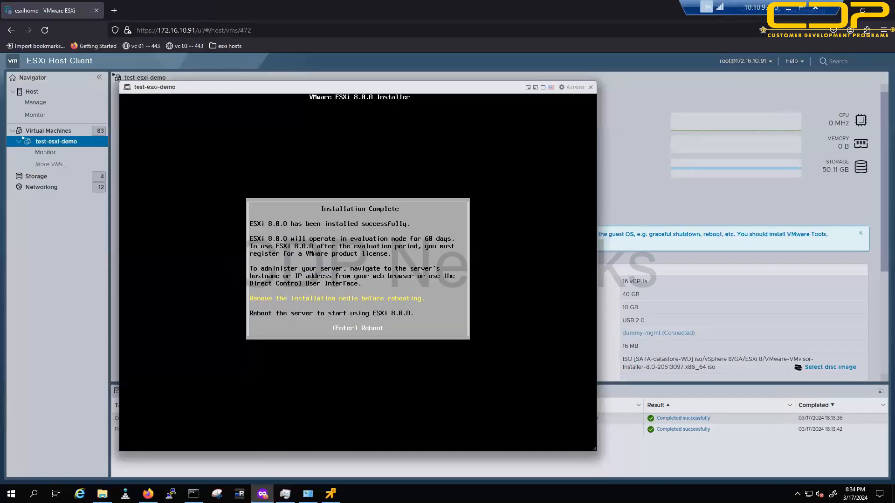
Step: Reboot the freshly installed ESXi 8.0.0 host, then bring vm-100's remote console forward
key("Return")
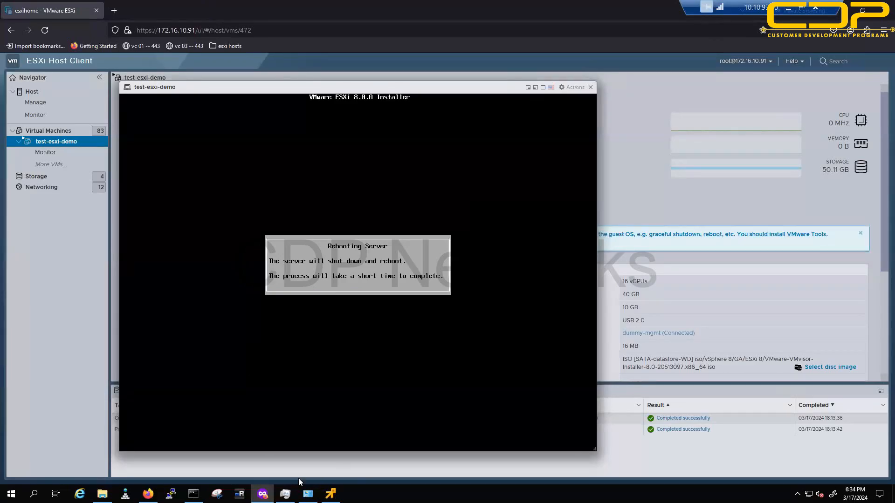
left_click(331, 494)
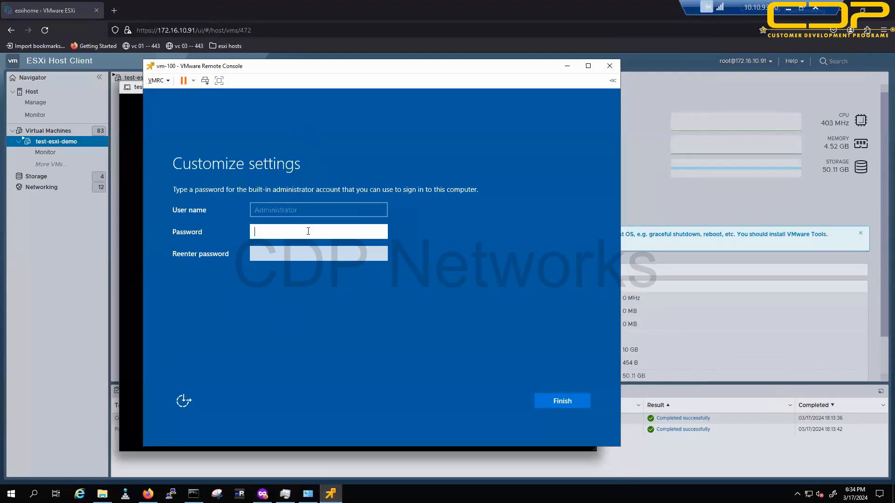
Step: Enter and confirm a new built-in Administrator password on vm-100
type("***********")
key("Tab")
type("***********")
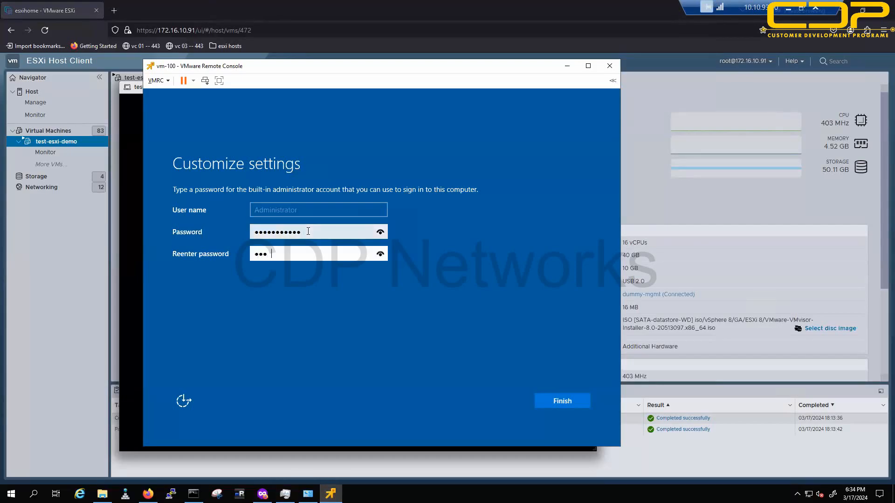
key("Return")
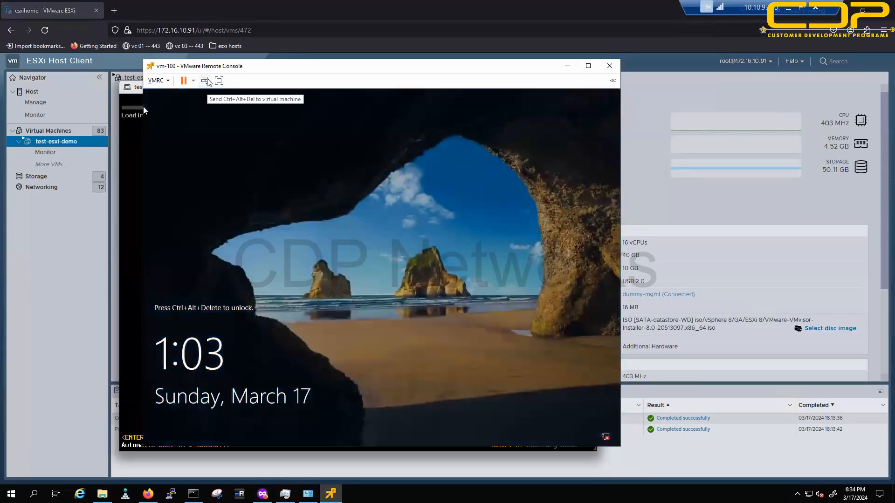
Step: Unlock the lock screen and sign in as Administrator with the new password
left_click(205, 80)
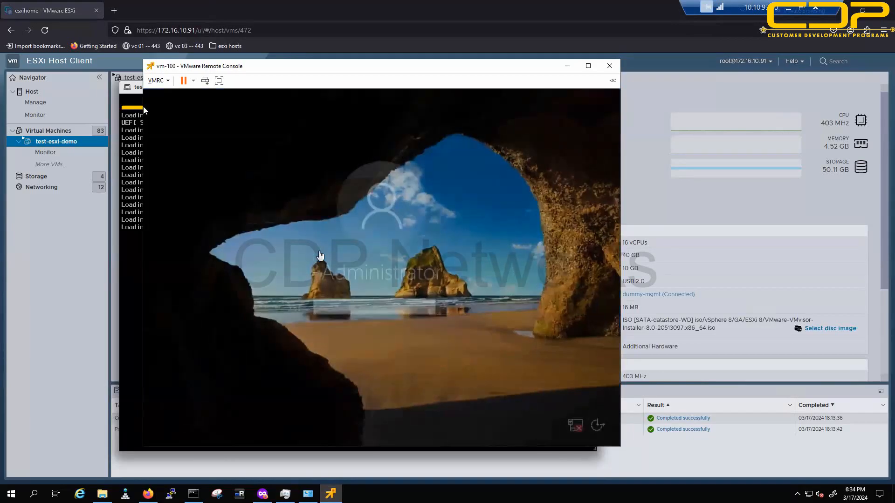
left_click(347, 309)
type("•••••••")
key("BackSpace")
key("BackSpace")
key("BackSpace")
key("BackSpace")
key("BackSpace")
key("BackSpace")
key("BackSpace")
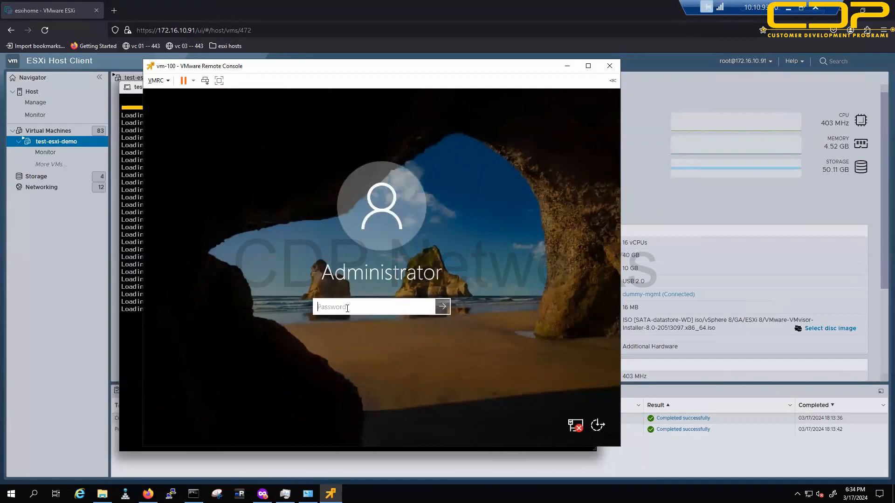
type("•••••••••••")
key("Return")
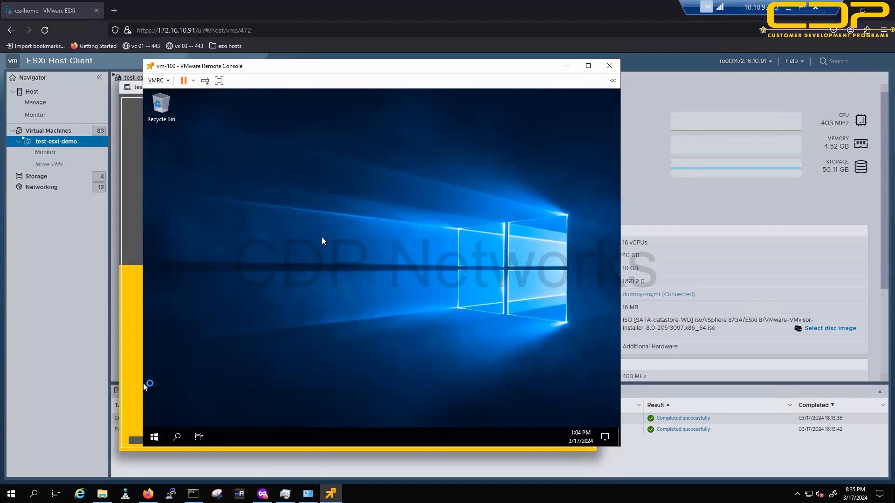
Step: Switch vm-100's desktop background to Solid color through Personalize, then close Settings
right_click(300, 219)
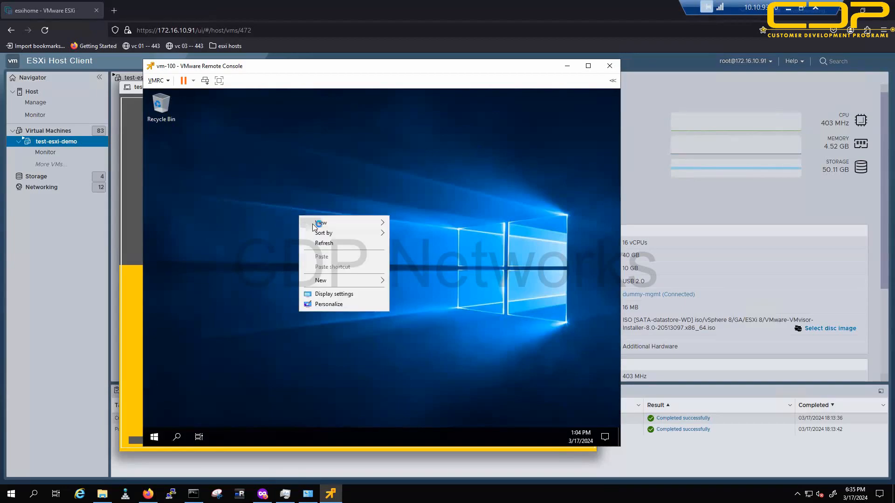
left_click(329, 305)
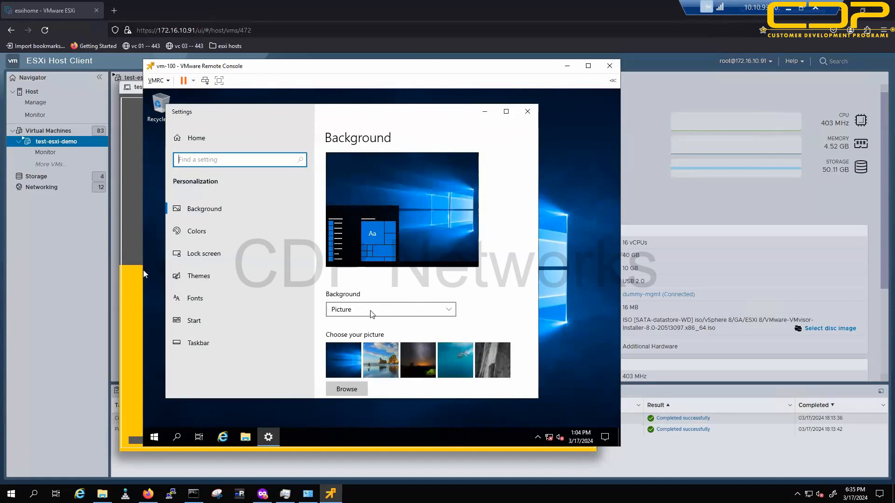
left_click(345, 311)
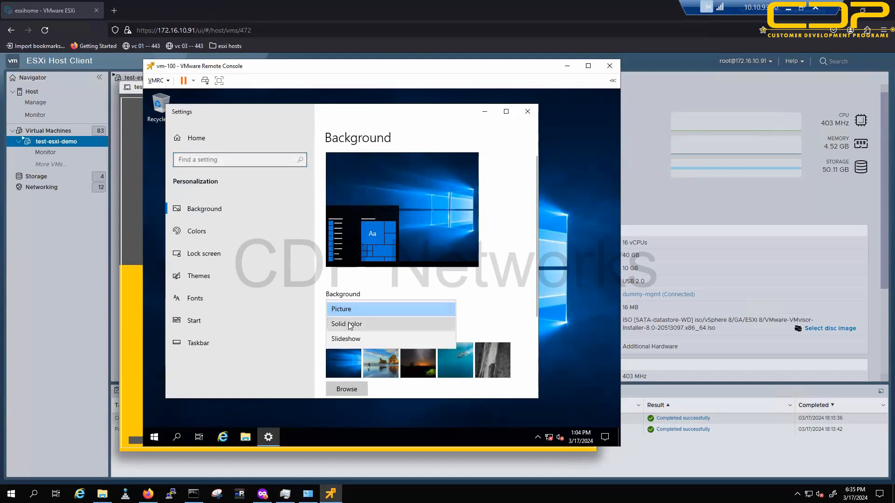
left_click(347, 324)
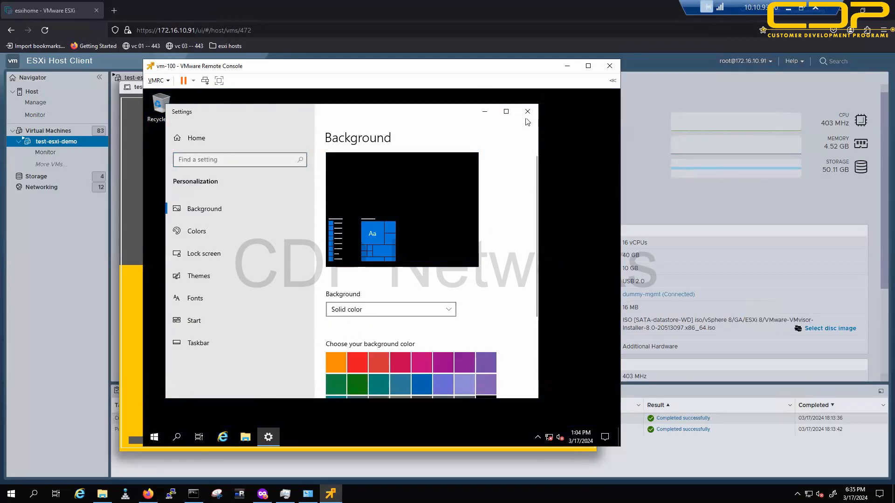
left_click(527, 112)
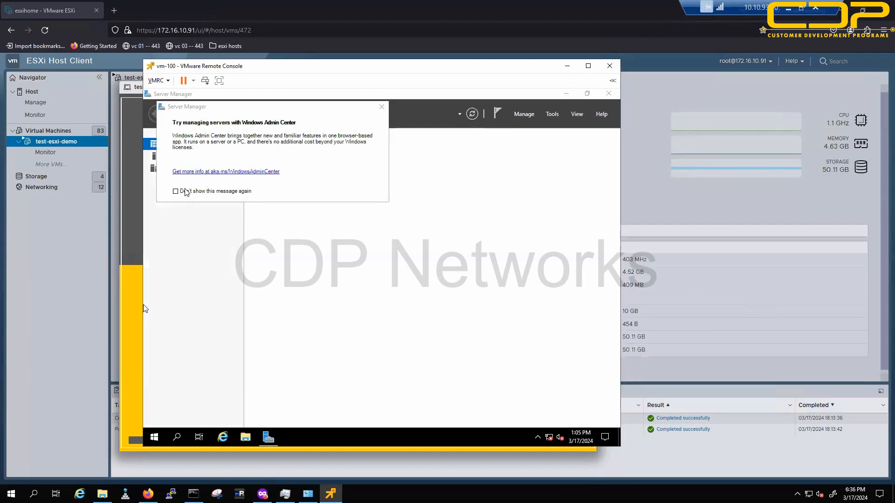
Step: Suppress the Windows Admin Center prompt permanently, close Server Manager and open This PC
left_click(186, 192)
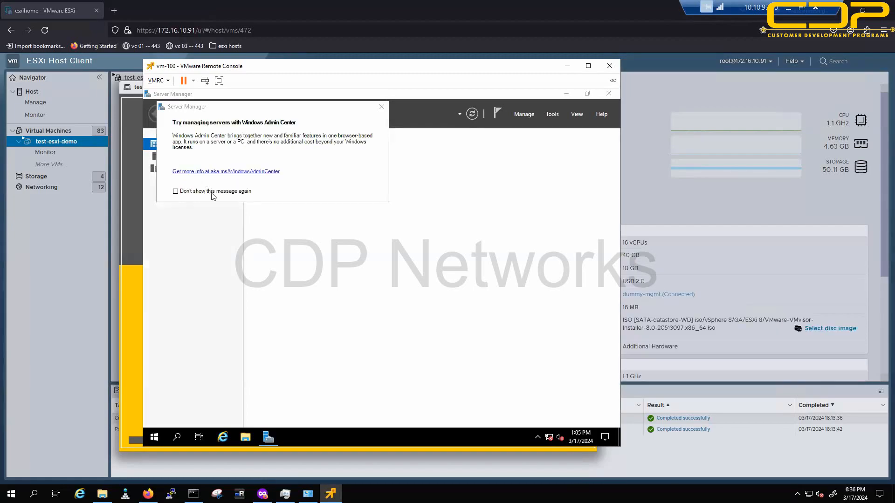
left_click(382, 107)
left_click(608, 94)
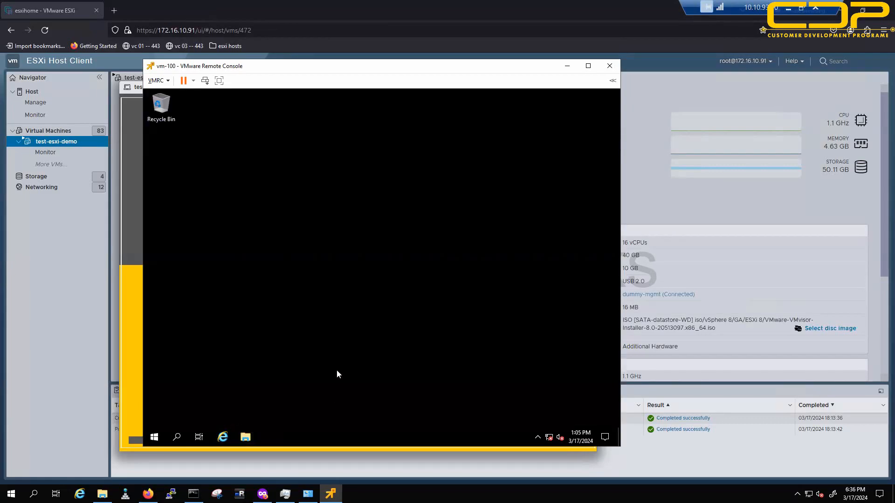
left_click(245, 436)
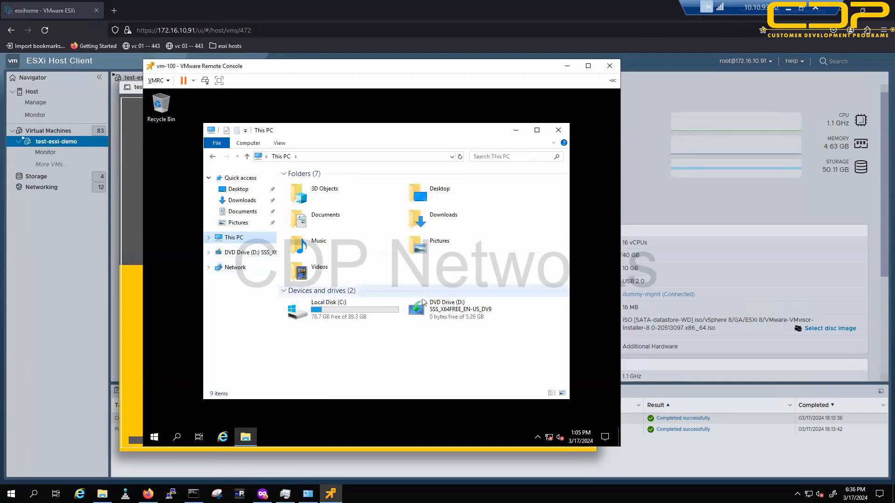
left_click(157, 80)
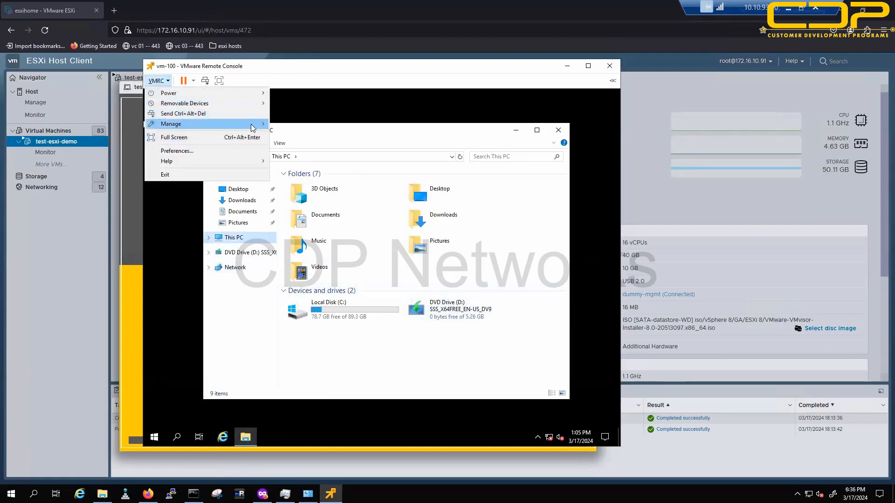
Step: Mount the VMware Tools disc via VMRC > Manage and launch its installer from DVD Drive (D:)
mouse_move(251, 125)
left_click(311, 125)
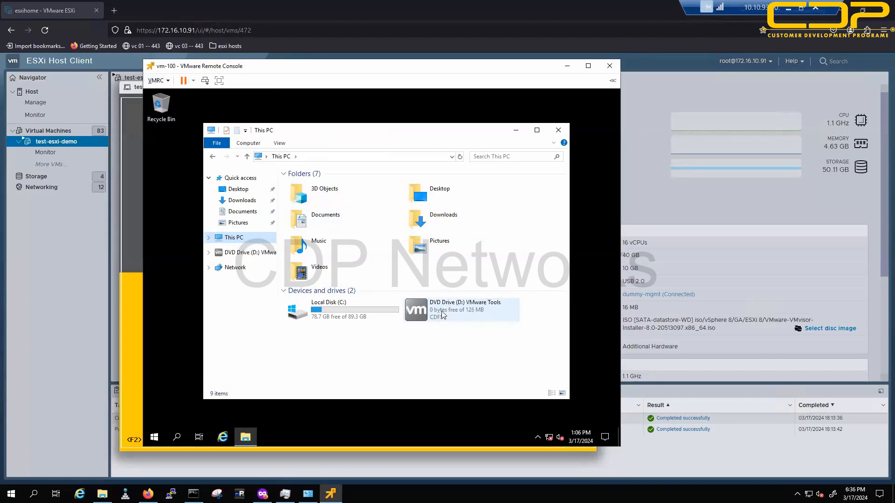
double_click(443, 315)
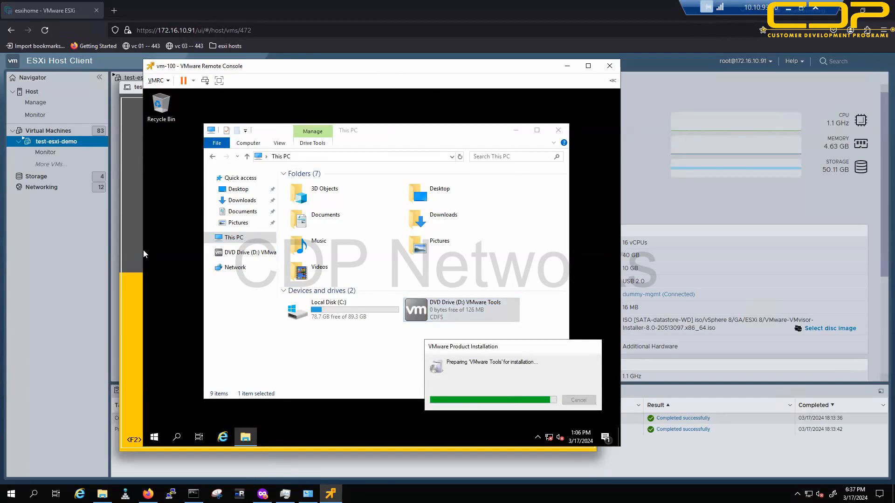
left_click_drag(428, 71, 522, 94)
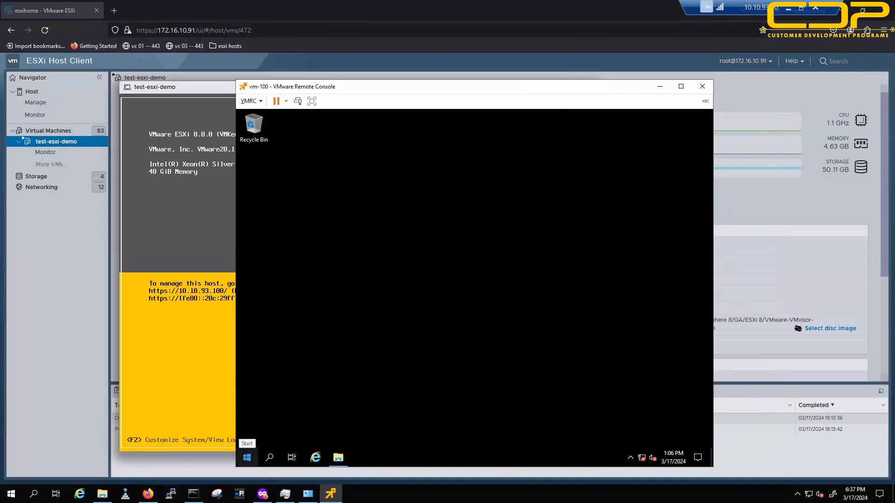
Step: In vm-200, run appwiz.cpl to check the installed VMware Tools version in Programs and Features
left_click(148, 494)
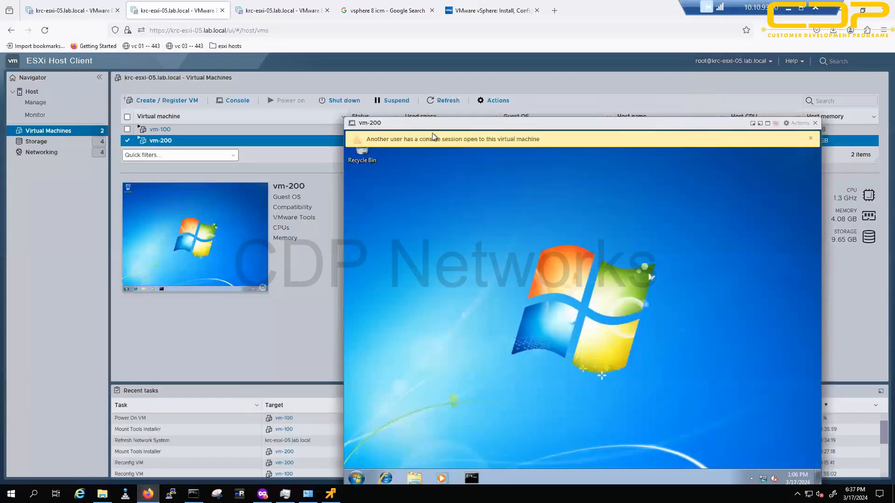
left_click_drag(498, 121, 414, 89)
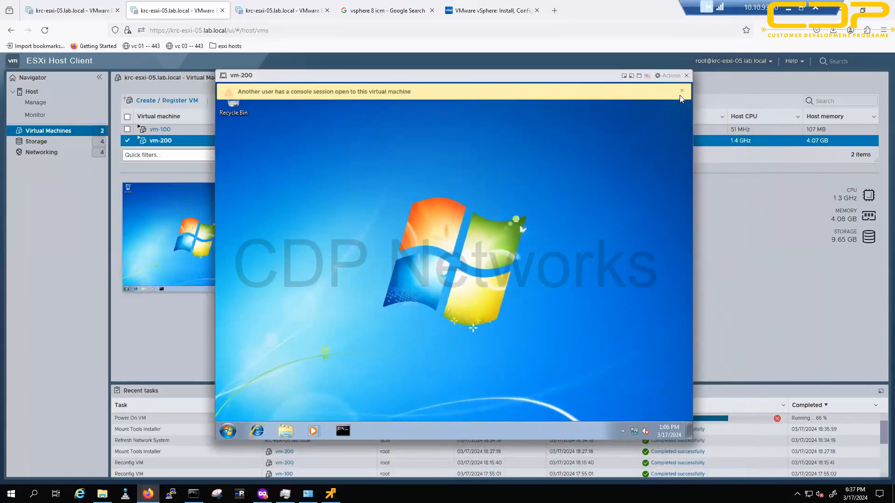
left_click(682, 91)
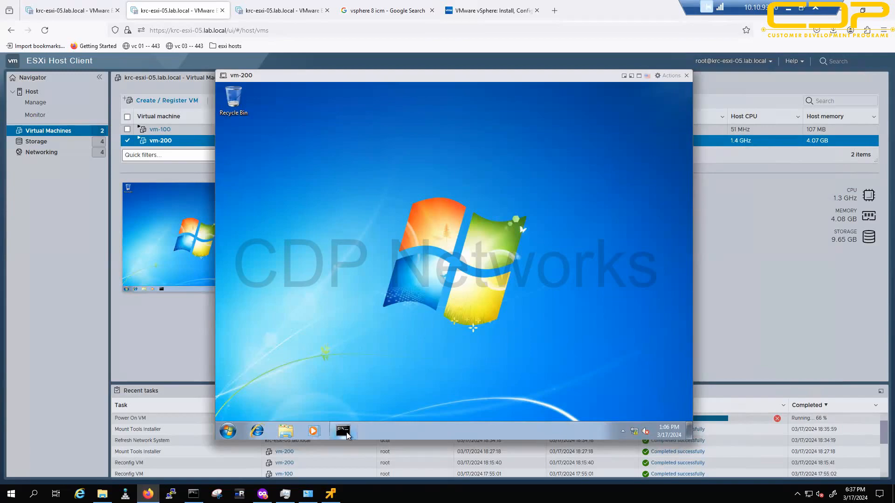
left_click(343, 431)
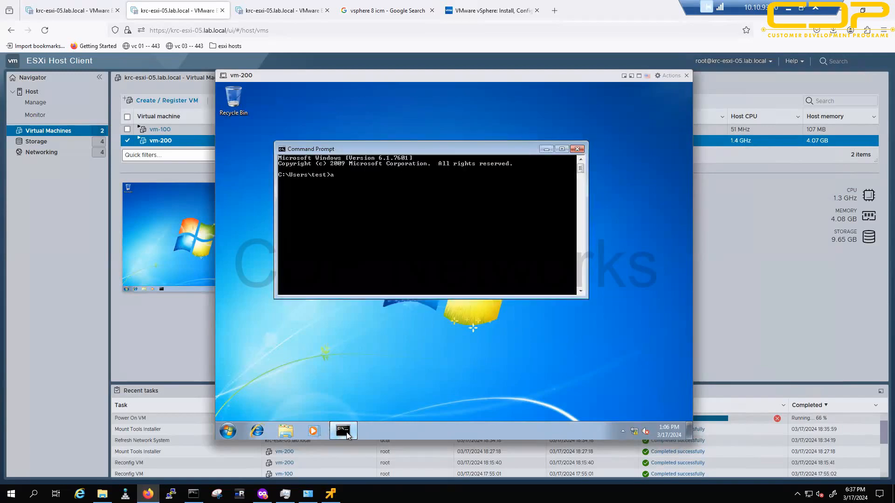
type("appwiz.cpl")
key("Return")
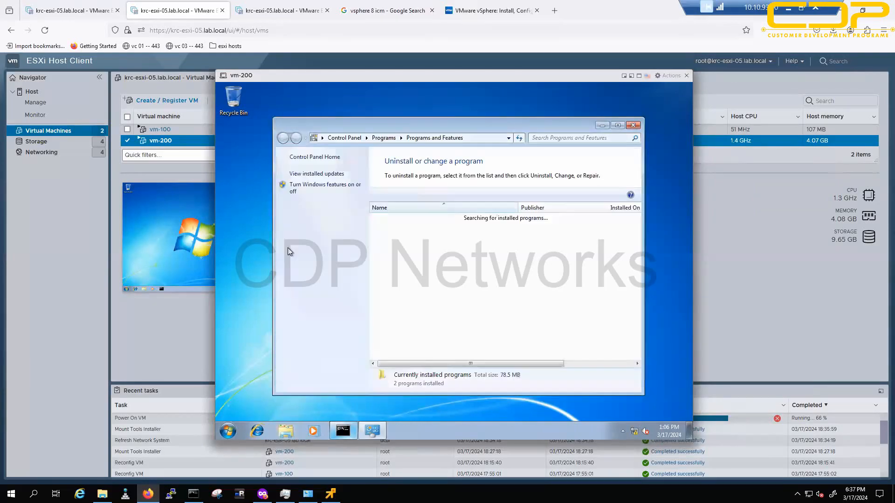
left_click(398, 230)
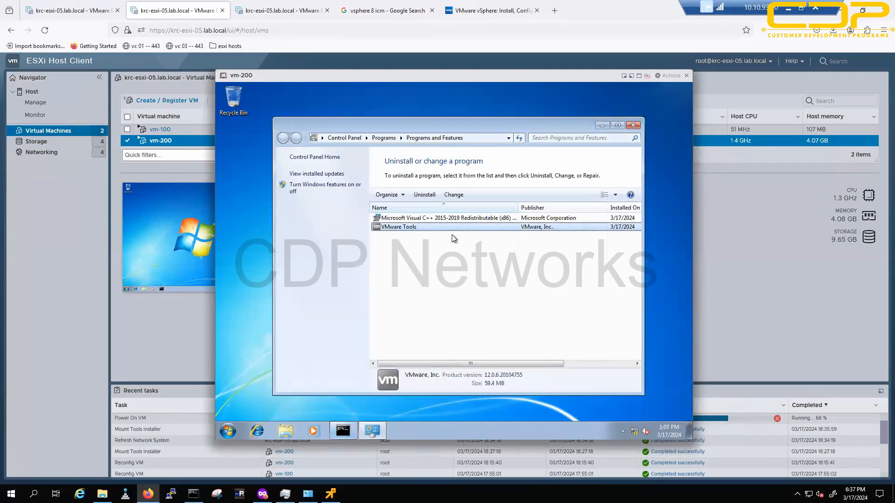
left_click(630, 139)
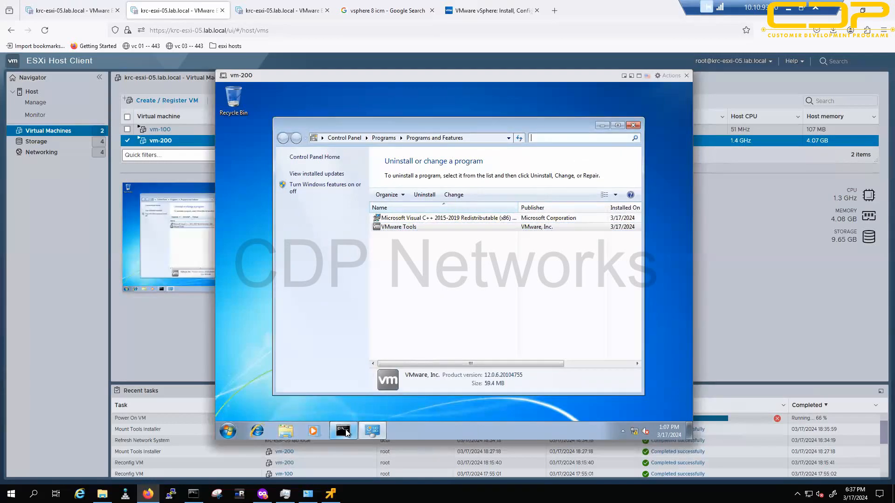
left_click(634, 126)
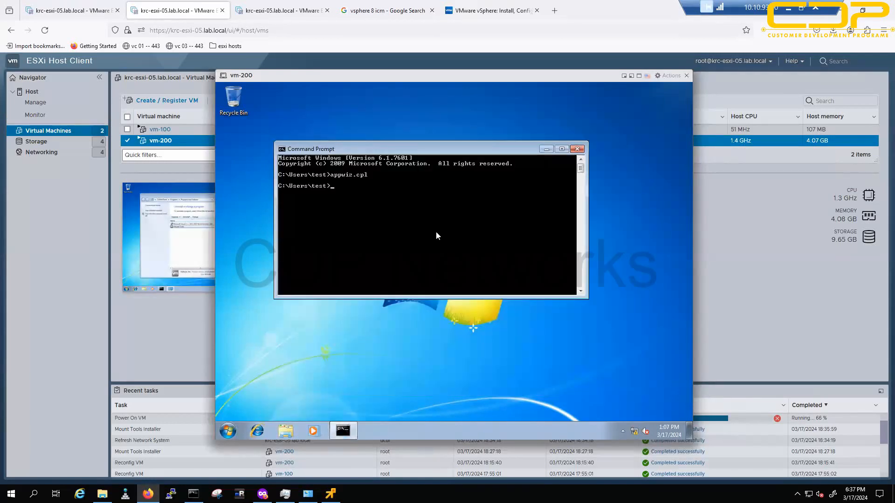
Step: Open and close Network Connections with ncpa.cpl, then bring up vm-100's VMware Tools setup wizard
key("Return")
key("Return")
key("Return")
type("nc")
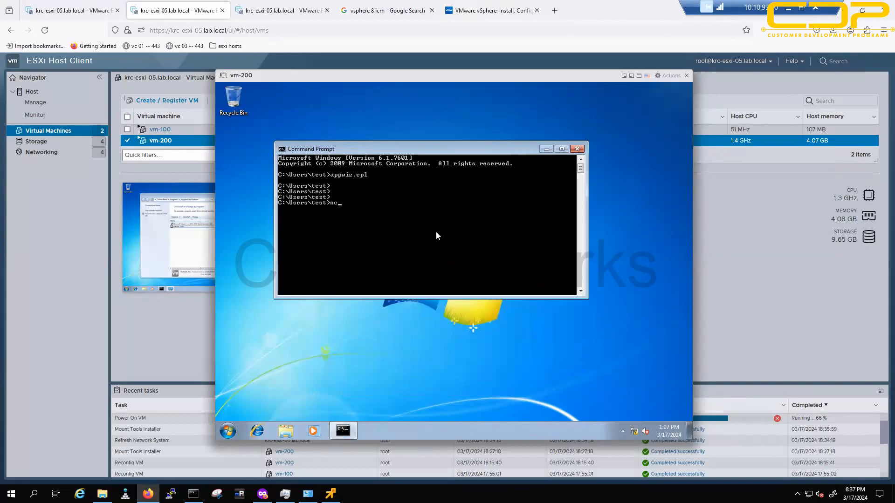
type("pa.cpl")
key("Return")
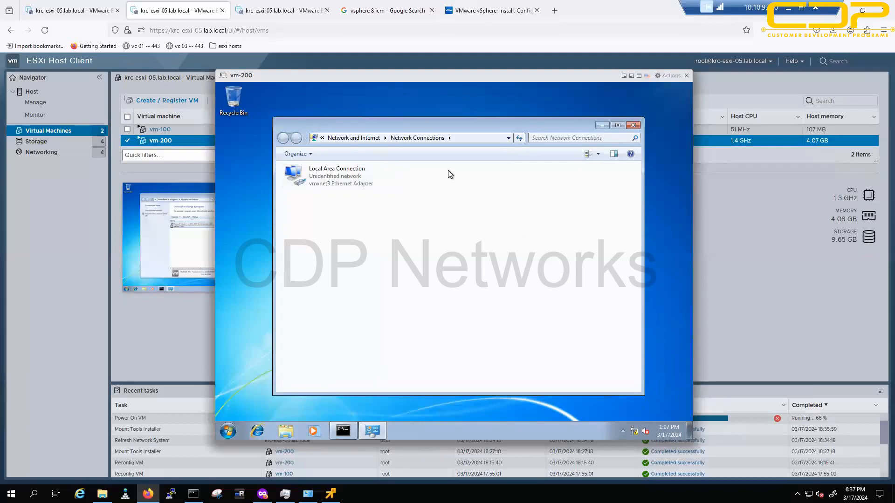
left_click(634, 126)
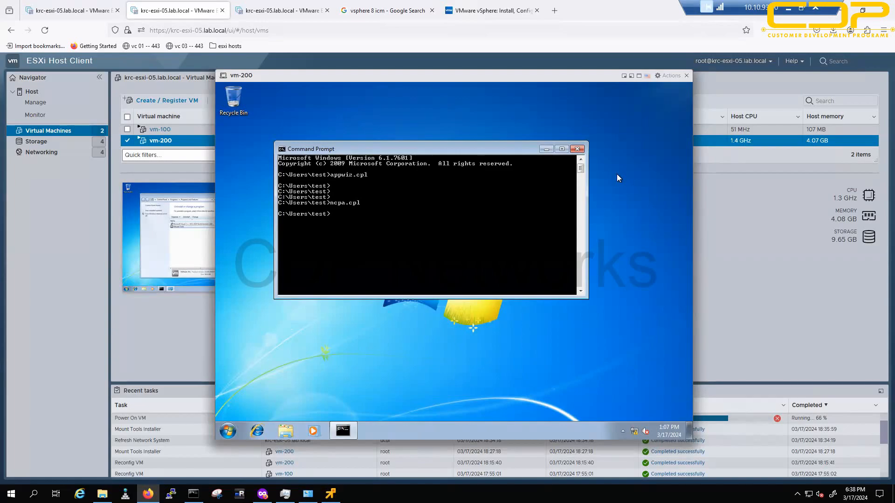
left_click(330, 494)
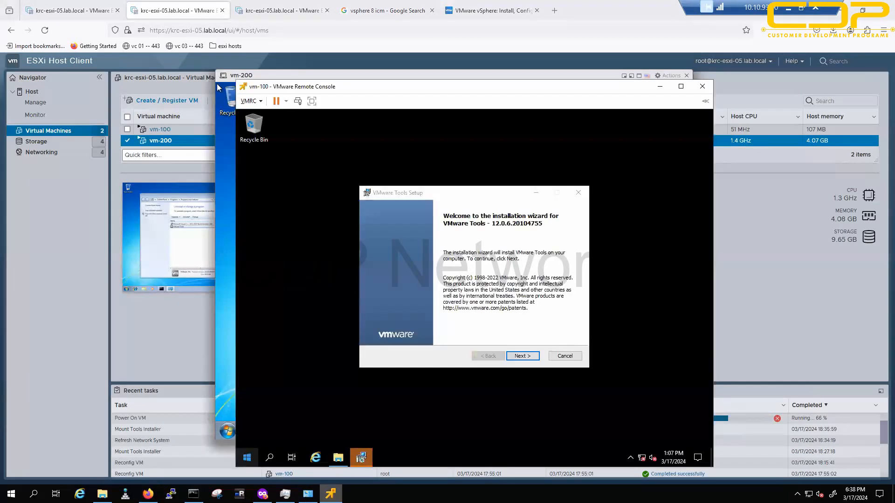
left_click(491, 324)
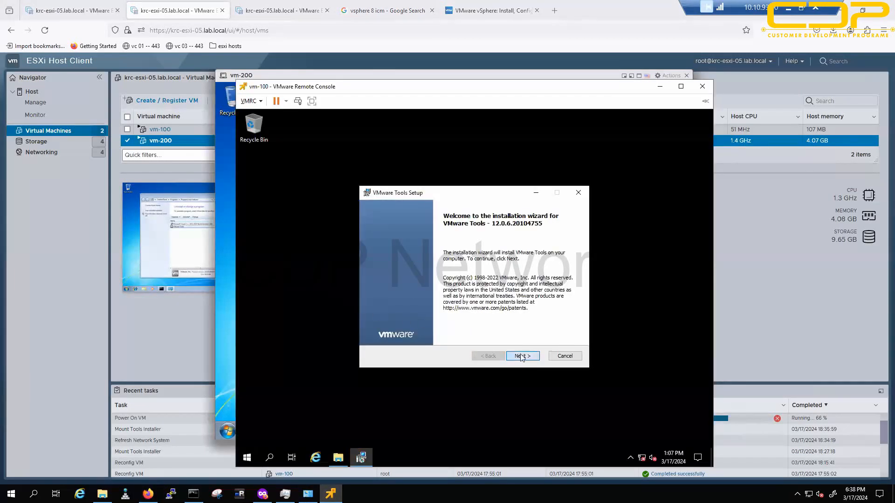
Step: Take vm-100's VMware Tools Setup through Next, Next and Install, then minimise the console
left_click(521, 357)
left_click(521, 356)
left_click(522, 357)
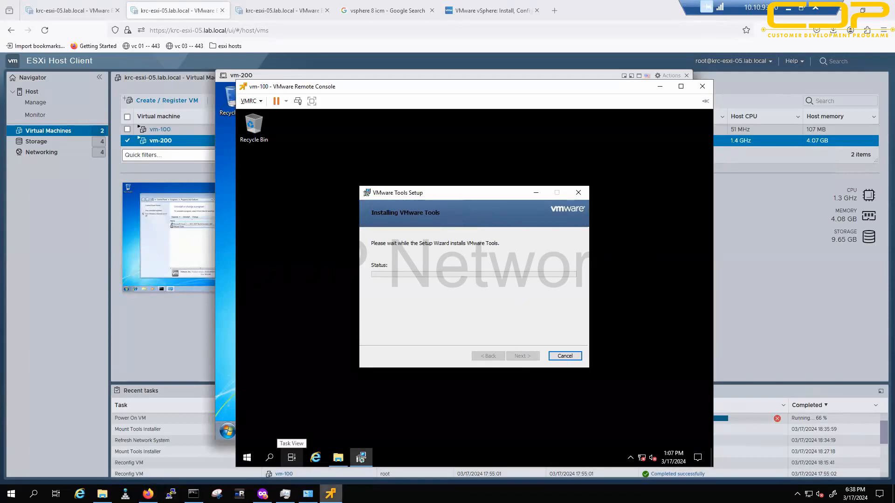
left_click(330, 494)
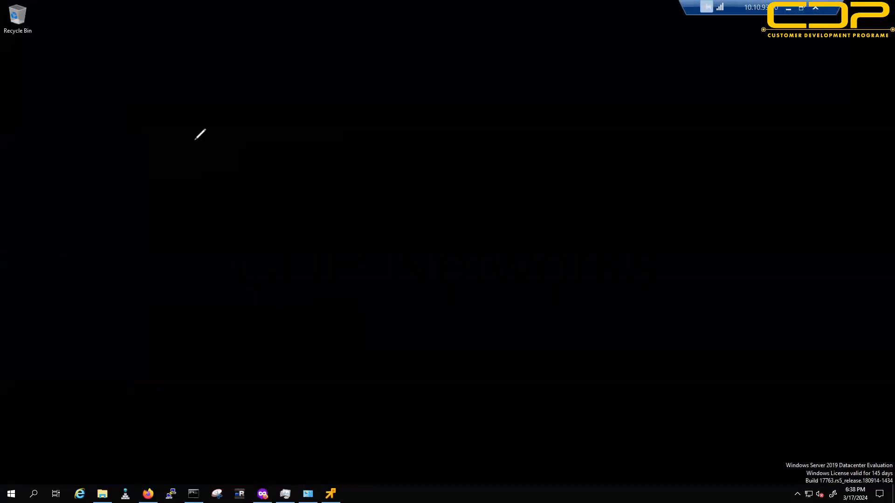
Step: Draw a tall server rectangle with an underlined HP heading and a small labelled brown disk box
mouse_move(314, 89)
left_mouse_down()
mouse_move(392, 427)
mouse_move(372, 77)
mouse_move(319, 74)
mouse_move(318, 82)
left_mouse_up()
left_click_drag(460, 36, 498, 65)
left_click_drag(437, 92, 567, 74)
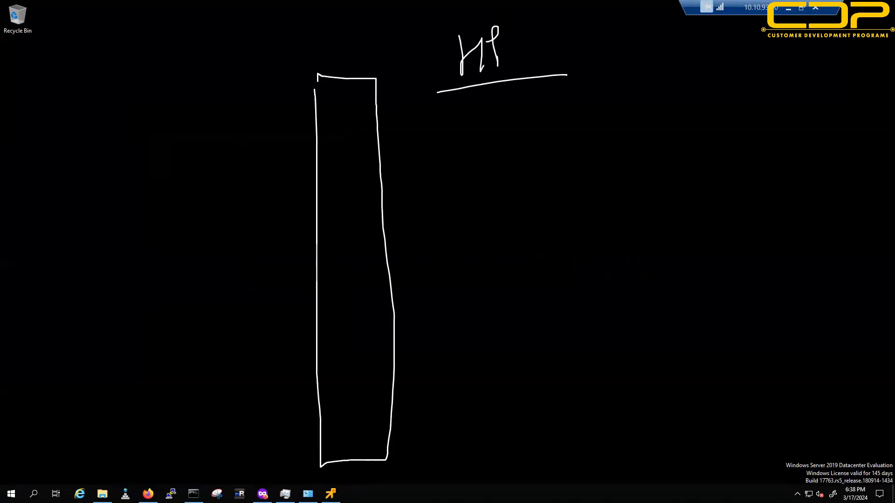
left_click_drag(456, 428, 442, 417)
left_click_drag(501, 394, 502, 417)
mouse_move(502, 407)
left_mouse_down()
mouse_move(528, 409)
mouse_move(549, 391)
left_mouse_up()
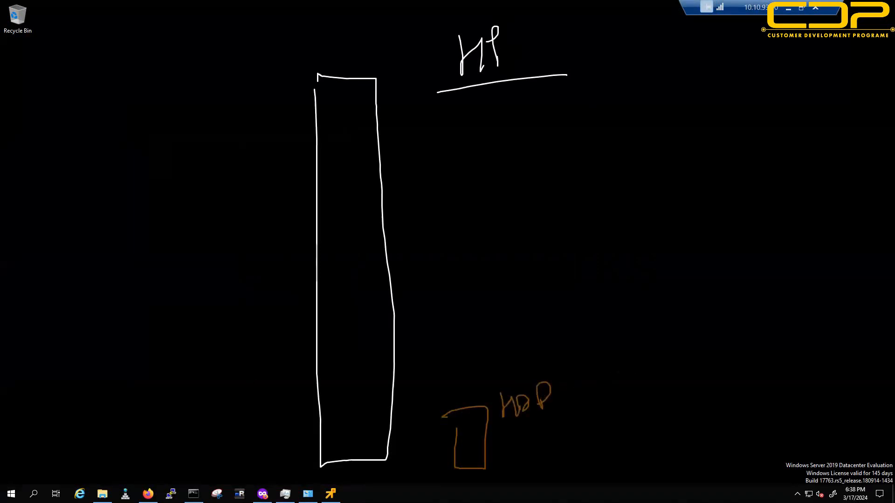
Step: Write WIN and Linux in green at the right, separated by a green line
left_click_drag(727, 195, 764, 218)
left_click_drag(777, 216, 797, 187)
left_click_drag(706, 248, 841, 229)
left_click_drag(770, 267, 787, 294)
mouse_move(795, 282)
left_mouse_down()
mouse_move(795, 290)
mouse_move(824, 286)
left_mouse_up()
mouse_move(832, 276)
left_mouse_down()
mouse_move(869, 269)
mouse_move(848, 289)
left_mouse_up()
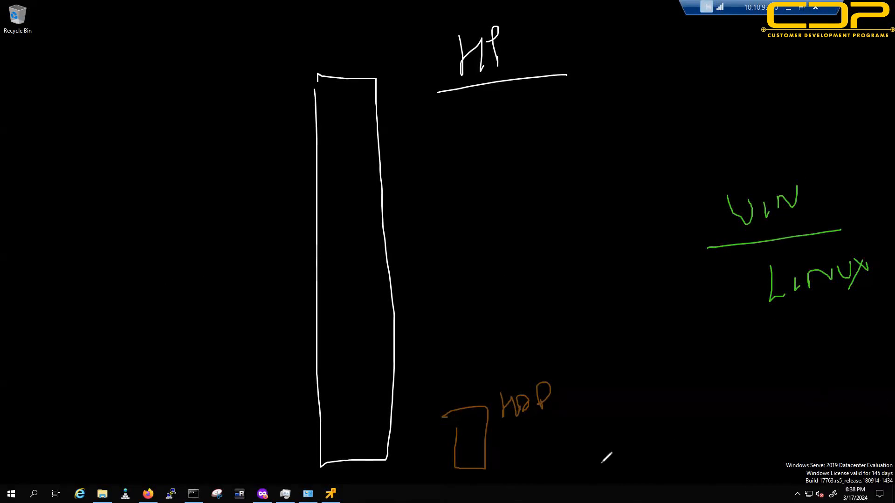
Step: Cross out the disk in red, add a red X by WIN, and draw a red arrow to the disk
left_click_drag(503, 429, 526, 451)
left_click_drag(515, 433, 501, 456)
mouse_move(512, 435)
left_mouse_down()
mouse_move(538, 453)
mouse_move(517, 465)
left_mouse_up()
mouse_move(536, 435)
left_mouse_down()
mouse_move(564, 458)
mouse_move(540, 469)
left_mouse_up()
left_click_drag(657, 230, 711, 275)
left_click_drag(697, 238, 674, 286)
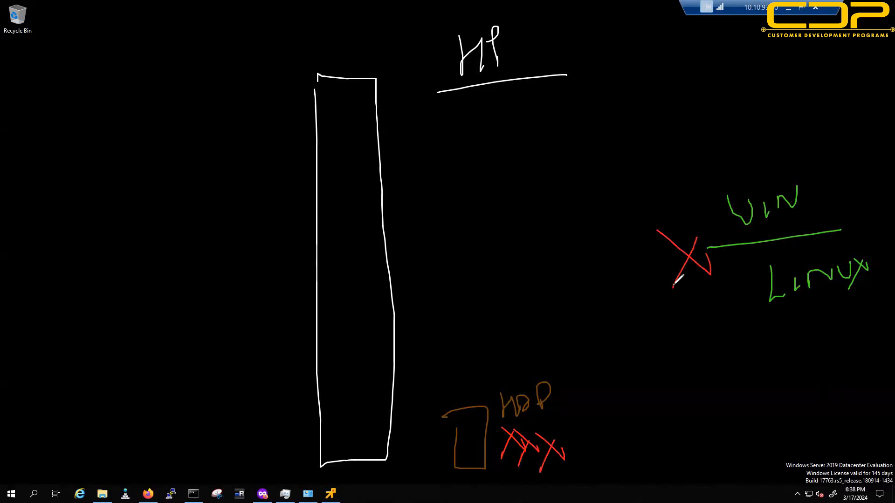
left_click_drag(738, 191, 503, 307)
mouse_move(503, 358)
left_mouse_down()
mouse_move(502, 366)
mouse_move(524, 360)
left_mouse_up()
mouse_move(798, 291)
left_mouse_down()
mouse_move(601, 362)
mouse_move(555, 399)
mouse_move(568, 397)
left_mouse_up()
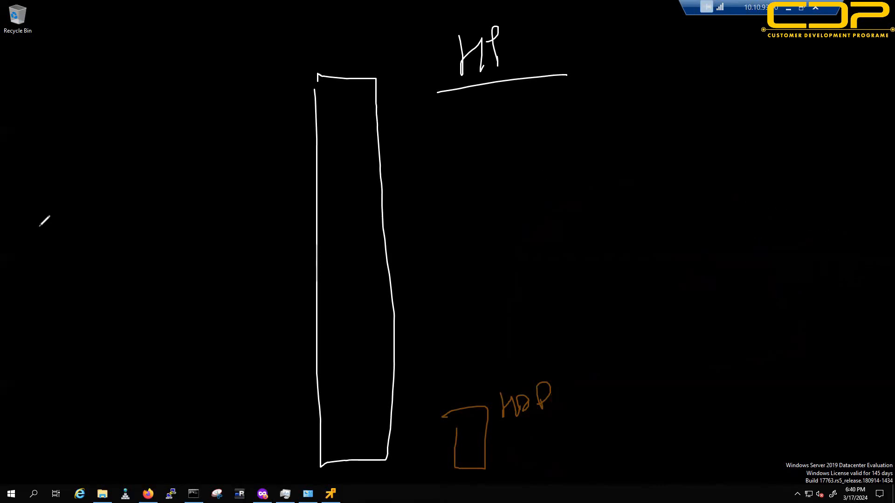
Step: Write an underlined green ESXi at right and cross out the disk with red marks
mouse_move(809, 207)
left_mouse_down()
mouse_move(786, 252)
mouse_move(830, 215)
mouse_move(823, 232)
left_mouse_up()
left_click_drag(841, 214, 842, 227)
left_click(841, 209)
left_click_drag(778, 259, 853, 244)
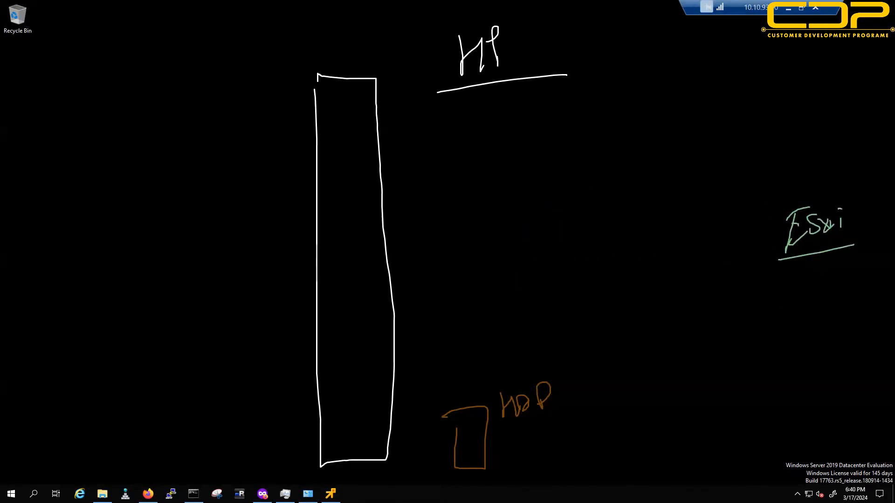
left_click_drag(523, 429, 507, 447)
left_click_drag(513, 432, 522, 450)
left_click_drag(531, 431, 517, 448)
left_click_drag(526, 435, 535, 442)
Step: Draw a blue upward arrow and write 'continue to work' in blue
left_click_drag(768, 289, 760, 213)
left_click_drag(751, 230, 772, 232)
left_click_drag(638, 243, 640, 265)
mouse_move(644, 248)
left_mouse_down()
mouse_move(649, 262)
mouse_move(686, 249)
left_mouse_up()
left_click_drag(691, 247, 726, 238)
mouse_move(681, 283)
left_mouse_down()
mouse_move(683, 296)
mouse_move(685, 278)
left_mouse_up()
mouse_move(676, 326)
left_mouse_down()
mouse_move(699, 327)
mouse_move(734, 306)
mouse_move(740, 319)
left_mouse_up()
Step: Sketch four blue disks beside the server, bracket them, and arrow them to 'continue to work'
mouse_move(290, 186)
left_mouse_down()
mouse_move(289, 250)
mouse_move(312, 279)
mouse_move(298, 316)
left_mouse_up()
left_click_drag(374, 226, 566, 243)
mouse_move(440, 231)
left_mouse_down()
mouse_move(566, 242)
mouse_move(565, 268)
left_mouse_up()
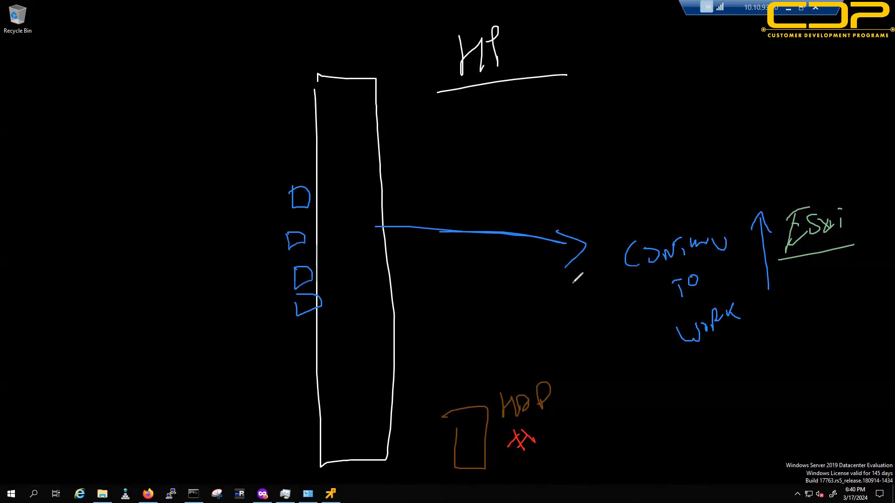
mouse_move(236, 192)
left_mouse_down()
mouse_move(223, 333)
mouse_move(243, 342)
left_mouse_up()
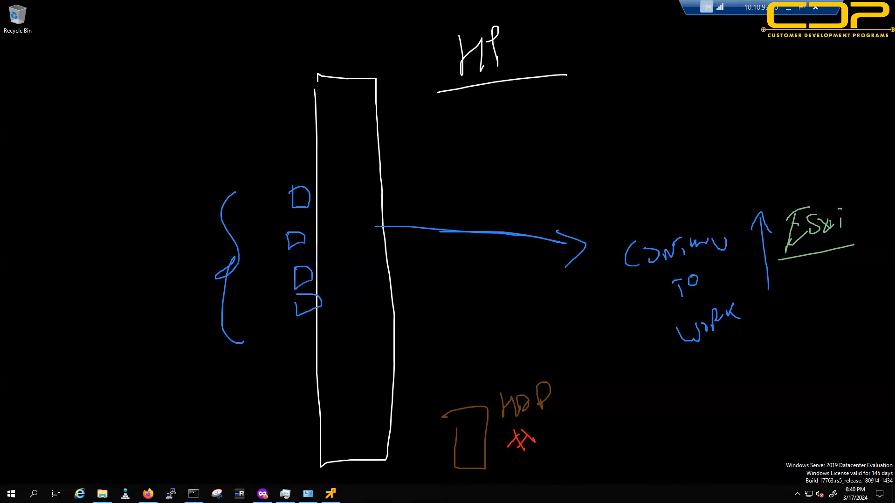
Step: Write How at the left, underline it twice, then clear all the ink
mouse_move(39, 169)
left_mouse_down()
mouse_move(82, 205)
mouse_move(103, 184)
left_mouse_up()
mouse_move(8, 256)
left_mouse_down()
mouse_move(149, 207)
mouse_move(134, 226)
left_mouse_up()
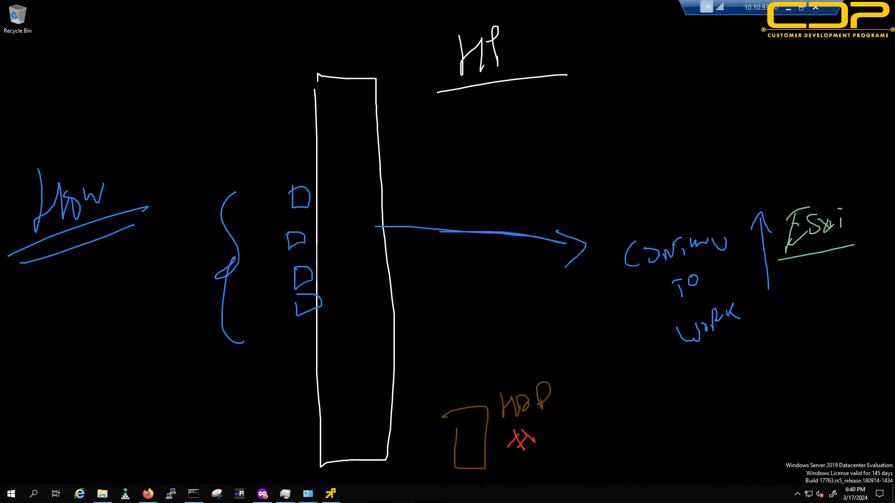
key("Escape")
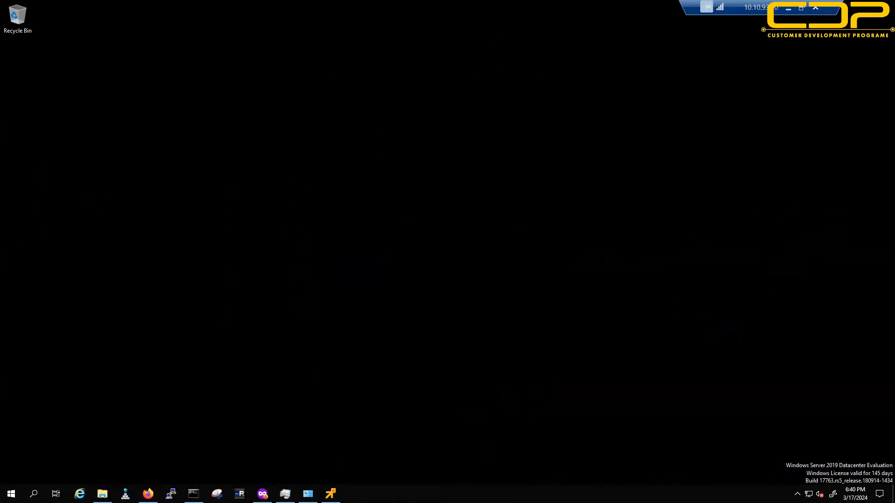
Step: Pen-write a white 'ESXi' at the top left and underline it
left_click_drag(150, 60, 136, 125)
mouse_move(139, 85)
left_mouse_down()
mouse_move(149, 86)
mouse_move(152, 112)
left_mouse_up()
mouse_move(161, 69)
left_mouse_down()
mouse_move(174, 95)
mouse_move(217, 89)
left_mouse_up()
mouse_move(217, 81)
left_mouse_down()
mouse_move(208, 97)
mouse_move(228, 84)
left_mouse_up()
left_click(221, 62)
left_click_drag(149, 143, 246, 102)
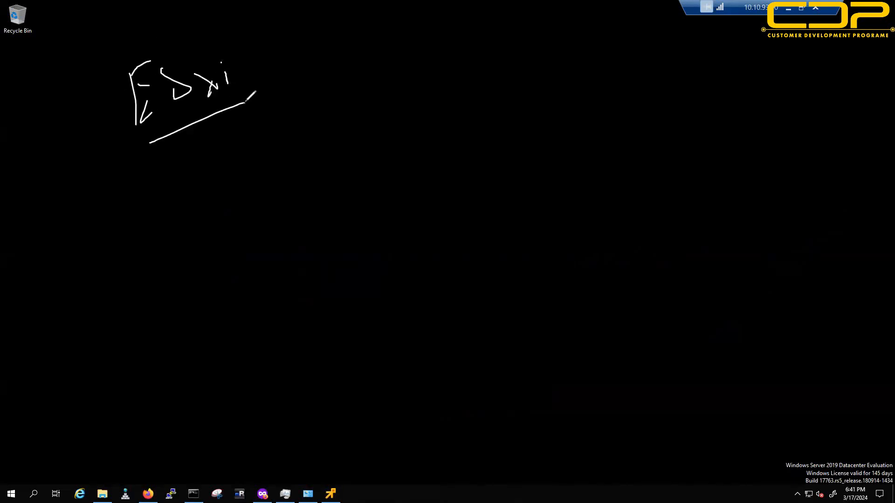
Step: Write '<280 mB' below ESXi and underline the note
mouse_move(196, 179)
left_mouse_down()
mouse_move(203, 219)
mouse_move(227, 220)
left_mouse_up()
mouse_move(239, 192)
left_mouse_down()
mouse_move(240, 222)
mouse_move(243, 183)
left_mouse_up()
mouse_move(260, 196)
left_mouse_down()
mouse_move(275, 200)
mouse_move(280, 215)
left_mouse_up()
mouse_move(167, 218)
left_mouse_down()
mouse_move(161, 238)
mouse_move(179, 234)
left_mouse_up()
mouse_move(327, 212)
left_mouse_down()
mouse_move(373, 177)
mouse_move(385, 189)
left_mouse_up()
left_click_drag(352, 201, 368, 198)
left_click_drag(162, 282, 382, 213)
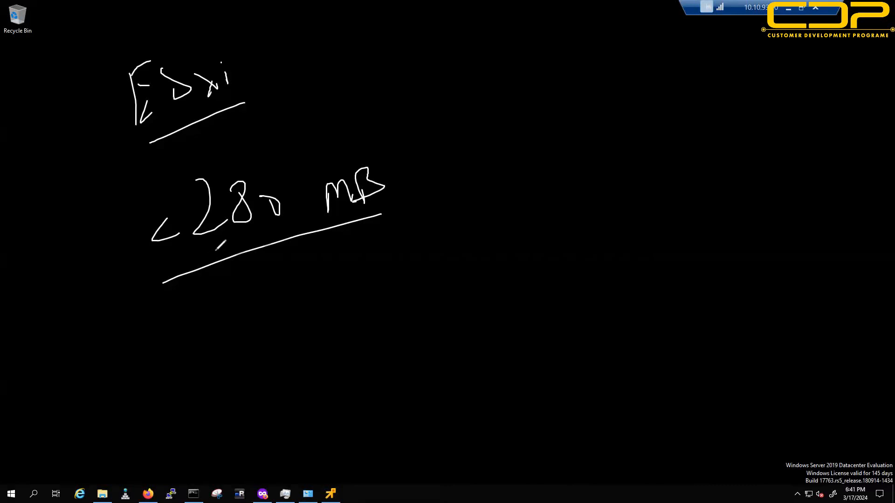
mouse_move(170, 208)
left_mouse_down()
mouse_move(149, 238)
mouse_move(183, 234)
left_mouse_up()
Step: Sketch a server rectangle with a green disk box and write a yellow 'ESXi' at right
mouse_move(525, 106)
left_mouse_down()
mouse_move(540, 475)
mouse_move(620, 487)
mouse_move(601, 98)
mouse_move(528, 104)
left_mouse_up()
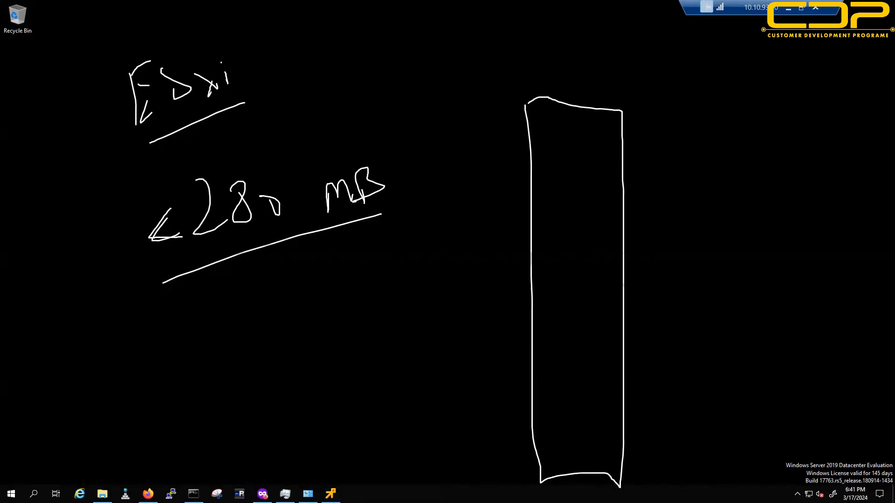
left_click_drag(626, 453, 681, 429)
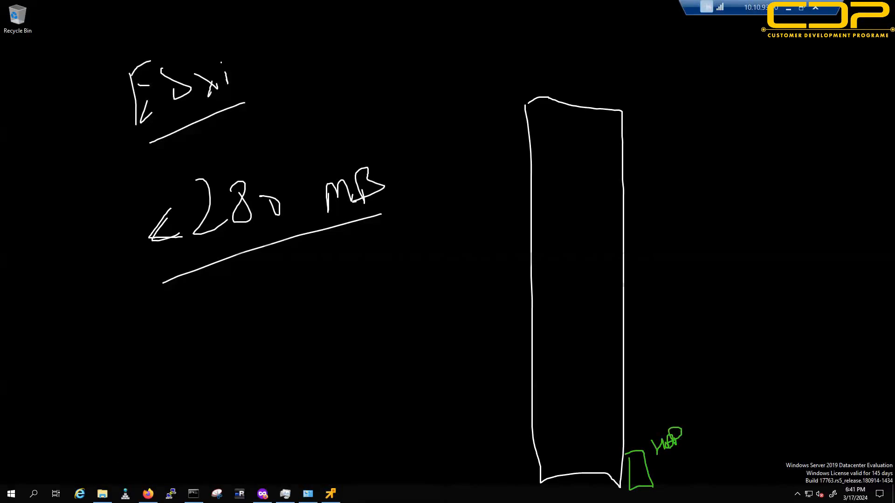
left_click_drag(765, 129, 746, 141)
left_click_drag(753, 148, 765, 147)
left_click_drag(744, 144, 768, 163)
mouse_move(784, 134)
left_mouse_down()
mouse_move(787, 164)
mouse_move(816, 158)
left_mouse_up()
left_click_drag(816, 147, 791, 163)
left_click_drag(828, 148, 829, 155)
left_click(821, 132)
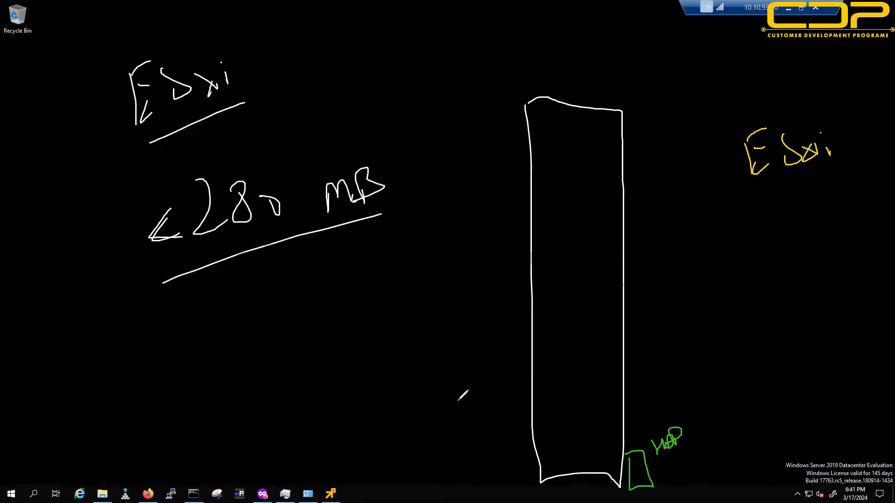
Step: Add a yellow label with an upward arrow, underline ESXi, and curve it to the disk
mouse_move(458, 404)
left_mouse_down()
mouse_move(476, 416)
mouse_move(465, 414)
left_mouse_up()
left_click_drag(485, 420, 502, 414)
mouse_move(437, 475)
left_mouse_down()
mouse_move(427, 380)
mouse_move(449, 397)
left_mouse_up()
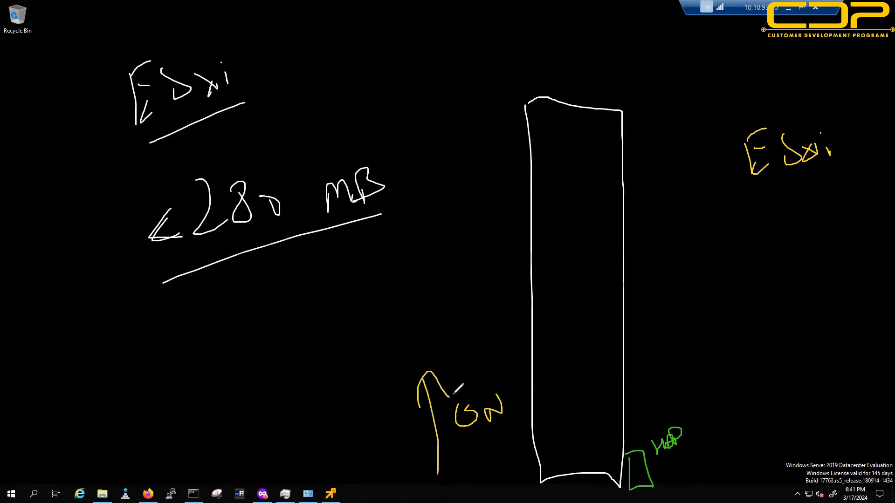
left_click_drag(728, 192, 810, 171)
mouse_move(792, 187)
left_mouse_down()
mouse_move(739, 443)
mouse_move(663, 484)
mouse_move(679, 495)
left_mouse_up()
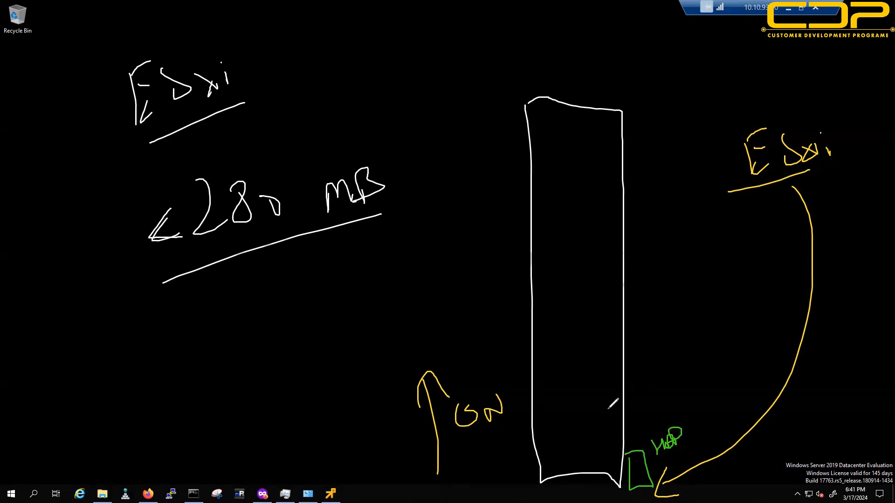
Step: Write 'RAM' in yellow and double-underline it
mouse_move(226, 333)
left_mouse_down()
mouse_move(217, 307)
mouse_move(266, 365)
left_mouse_up()
left_click_drag(270, 303, 282, 358)
left_click_drag(268, 299, 299, 345)
left_click_drag(300, 304, 282, 339)
mouse_move(317, 300)
left_mouse_down()
mouse_move(325, 328)
mouse_move(358, 343)
left_mouse_up()
left_click_drag(204, 400, 390, 346)
left_click_drag(247, 406, 395, 363)
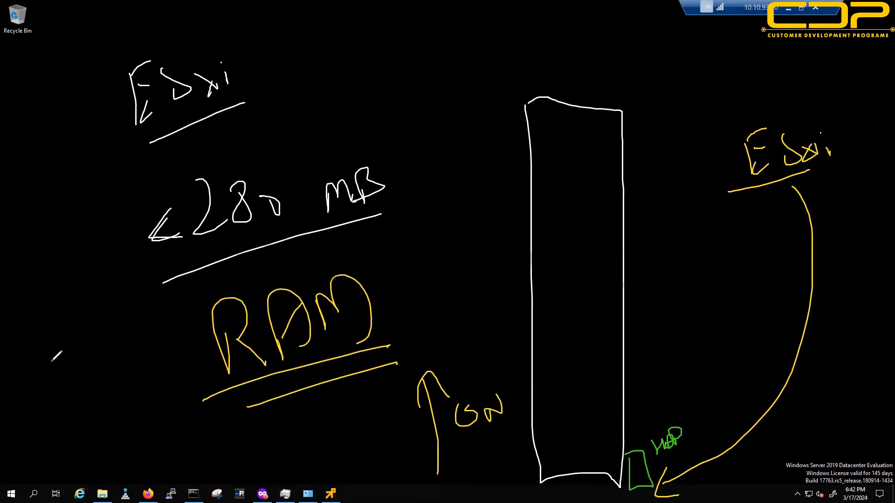
Step: Write an underlined yellow 'DEFAULT' at the left
mouse_move(37, 368)
left_mouse_down()
mouse_move(48, 346)
mouse_move(38, 381)
left_mouse_up()
left_click_drag(57, 349, 57, 368)
left_click_drag(61, 366, 71, 330)
left_click_drag(62, 348, 85, 359)
left_click_drag(90, 329, 97, 331)
left_click_drag(87, 345, 110, 346)
left_click_drag(99, 341, 120, 329)
left_click_drag(128, 322, 138, 334)
mouse_move(143, 316)
left_mouse_down()
mouse_move(142, 337)
mouse_move(152, 313)
left_mouse_up()
left_click_drag(21, 406, 140, 339)
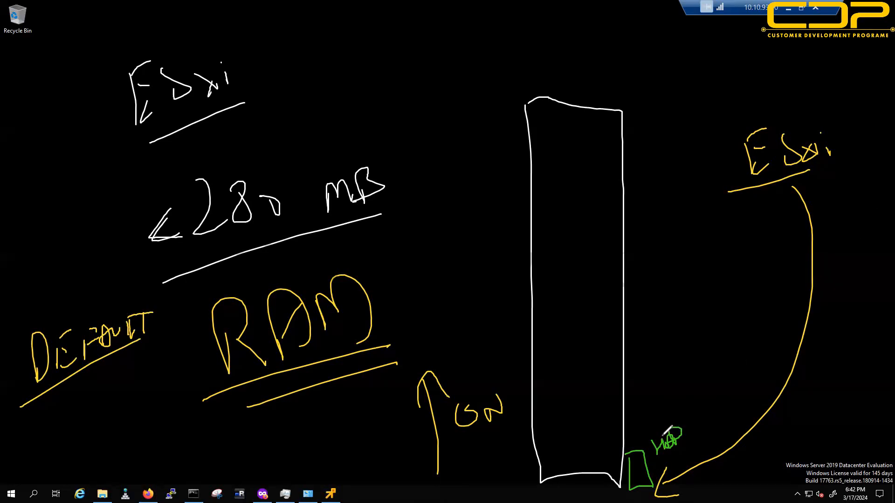
Step: Curve yellow from server base to RAM, then red-cross the green disk and add red marks
mouse_move(612, 472)
left_mouse_down()
mouse_move(521, 487)
mouse_move(326, 408)
mouse_move(339, 415)
left_mouse_up()
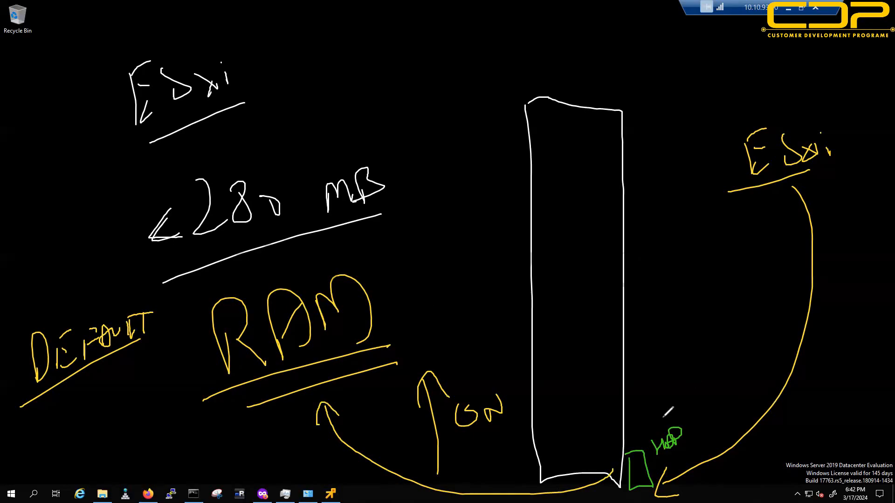
key("r")
left_click_drag(638, 418, 705, 459)
left_click_drag(682, 414, 652, 460)
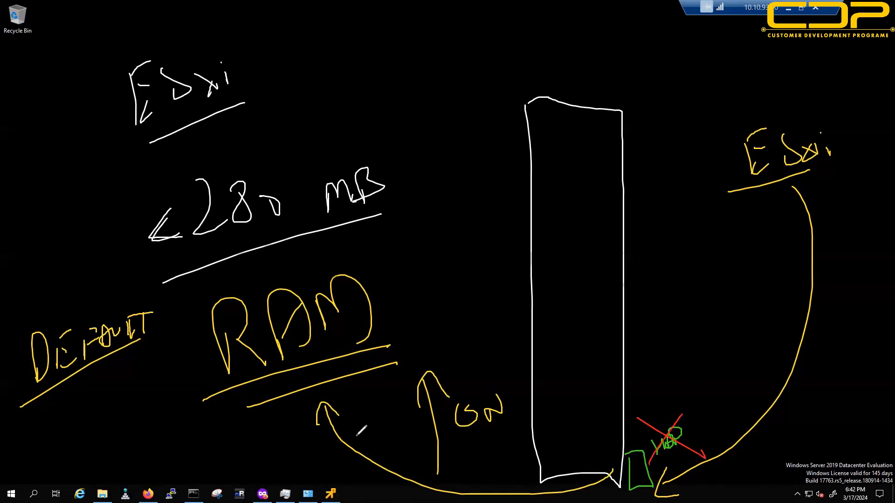
left_click_drag(394, 297, 411, 311)
mouse_move(381, 30)
left_mouse_down()
mouse_move(402, 49)
mouse_move(396, 113)
mouse_move(414, 136)
left_mouse_up()
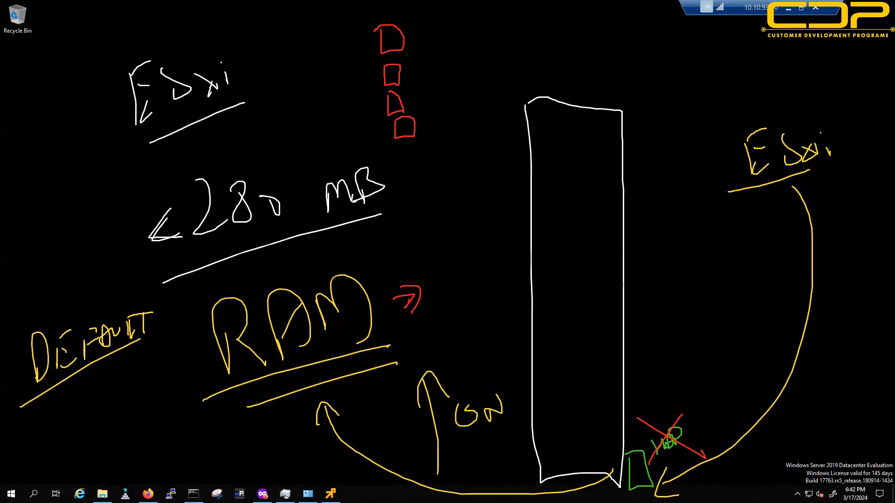
Step: Write orange letters and a 4 down the left, circle them, and arrow to the white box
left_click_drag(51, 44, 35, 69)
mouse_move(35, 104)
left_mouse_down()
mouse_move(43, 125)
mouse_move(66, 129)
left_mouse_up()
mouse_move(45, 157)
left_mouse_down()
mouse_move(60, 156)
mouse_move(67, 170)
left_mouse_up()
left_click_drag(52, 210, 62, 230)
left_click_drag(66, 216, 68, 239)
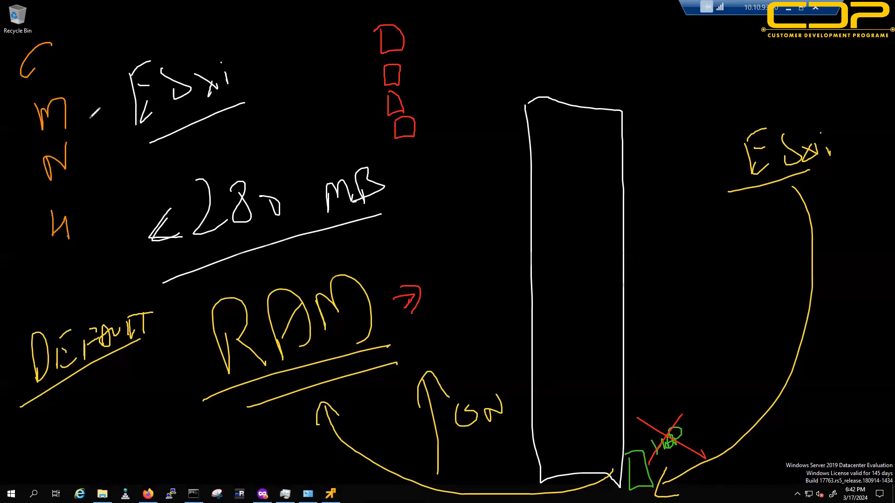
mouse_move(52, 26)
left_mouse_down()
mouse_move(7, 87)
mouse_move(60, 189)
mouse_move(100, 70)
mouse_move(84, 46)
left_mouse_up()
mouse_move(401, 10)
left_mouse_down()
mouse_move(536, 70)
mouse_move(529, 91)
mouse_move(546, 93)
left_mouse_up()
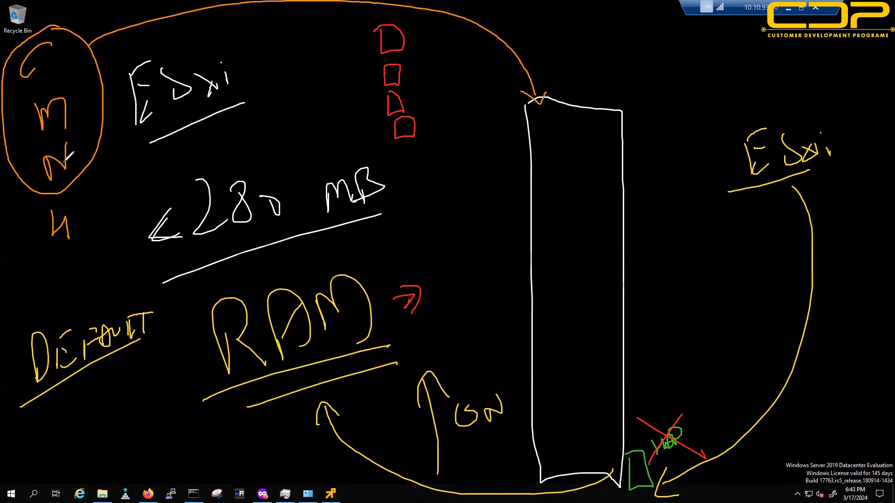
mouse_move(31, 214)
left_mouse_down()
mouse_move(107, 257)
mouse_move(24, 202)
left_mouse_up()
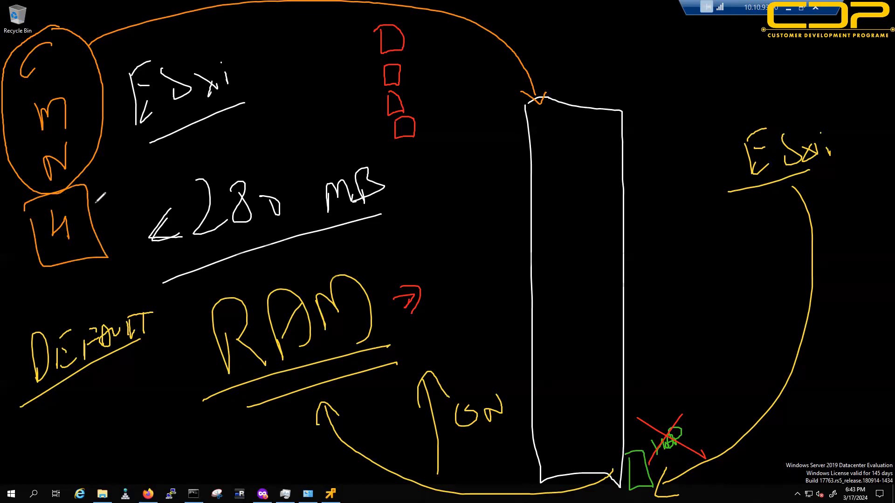
Step: Draw an orange '2nD' box at the right edge linked to the boxed 4
mouse_move(764, 260)
left_mouse_down()
mouse_move(888, 436)
mouse_move(883, 244)
mouse_move(750, 275)
left_mouse_up()
mouse_move(808, 237)
left_mouse_down()
mouse_move(794, 264)
mouse_move(838, 247)
mouse_move(851, 252)
left_mouse_up()
left_click_drag(93, 250, 335, 227)
left_click_drag(660, 270, 812, 329)
mouse_move(808, 328)
left_mouse_down()
mouse_move(824, 331)
mouse_move(821, 350)
mouse_move(859, 324)
mouse_move(854, 344)
left_mouse_up()
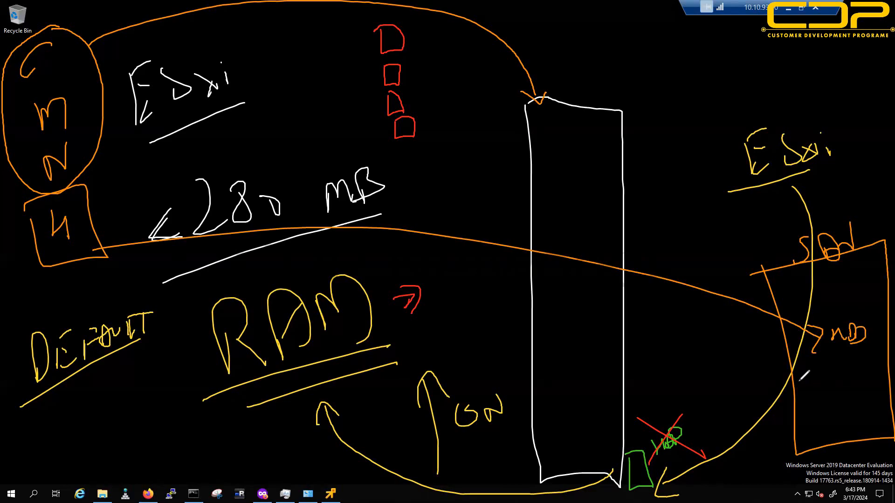
mouse_move(804, 368)
left_mouse_down()
mouse_move(865, 343)
mouse_move(808, 368)
left_mouse_up()
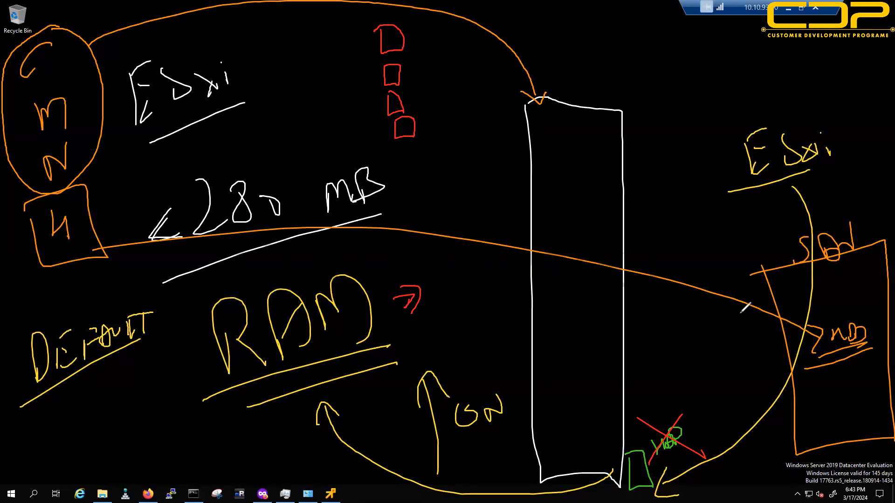
Step: Arrow the white rectangle to 2nD and add an arrow pointing at the right ESXi
mouse_move(612, 349)
left_mouse_down()
mouse_move(792, 329)
mouse_move(780, 343)
left_mouse_up()
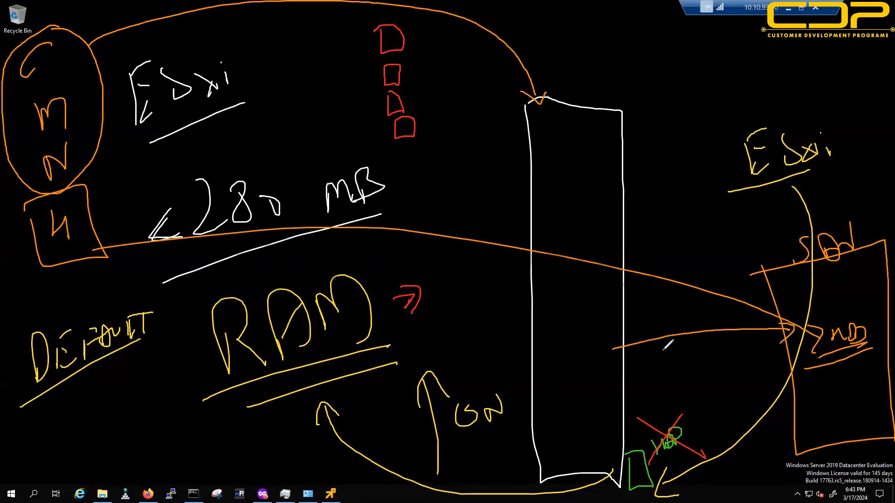
left_click_drag(622, 338, 630, 354)
mouse_move(650, 465)
left_mouse_down()
mouse_move(689, 452)
mouse_move(689, 462)
left_mouse_up()
mouse_move(741, 168)
left_mouse_down()
mouse_move(701, 177)
mouse_move(685, 194)
left_mouse_up()
left_click_drag(702, 168, 704, 201)
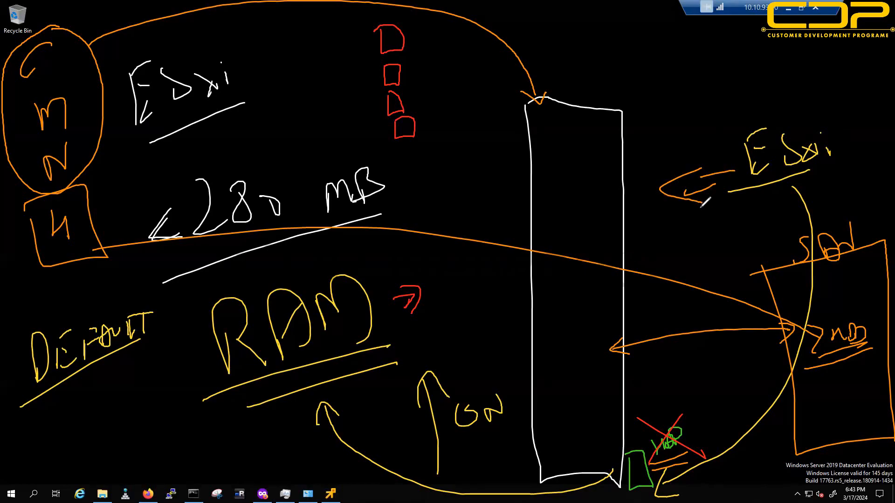
Step: Add orange marks by the crossed-out green disk and link the lowest red box to it
left_click_drag(665, 381, 665, 412)
mouse_move(671, 383)
left_mouse_down()
mouse_move(679, 412)
mouse_move(697, 409)
mouse_move(685, 426)
mouse_move(662, 435)
mouse_move(697, 423)
left_mouse_up()
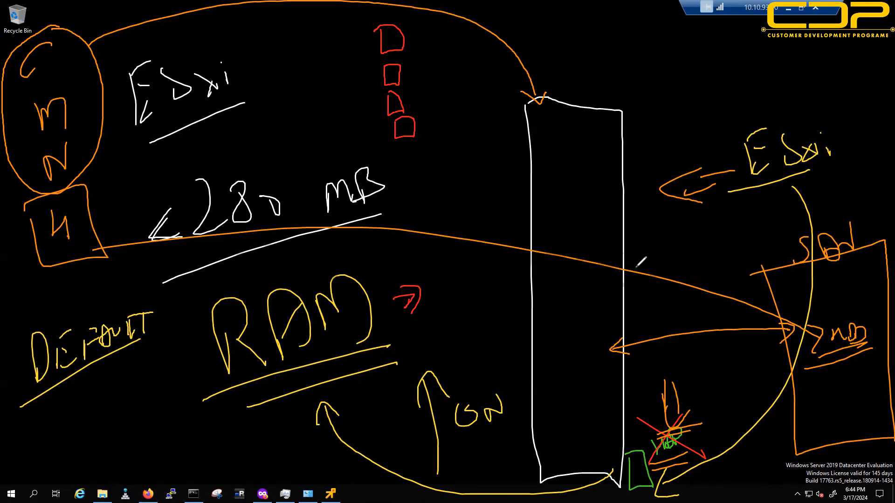
mouse_move(697, 440)
left_mouse_down()
mouse_move(709, 450)
mouse_move(728, 442)
left_mouse_up()
mouse_move(393, 148)
left_mouse_down()
mouse_move(447, 139)
mouse_move(445, 149)
mouse_move(667, 433)
left_mouse_up()
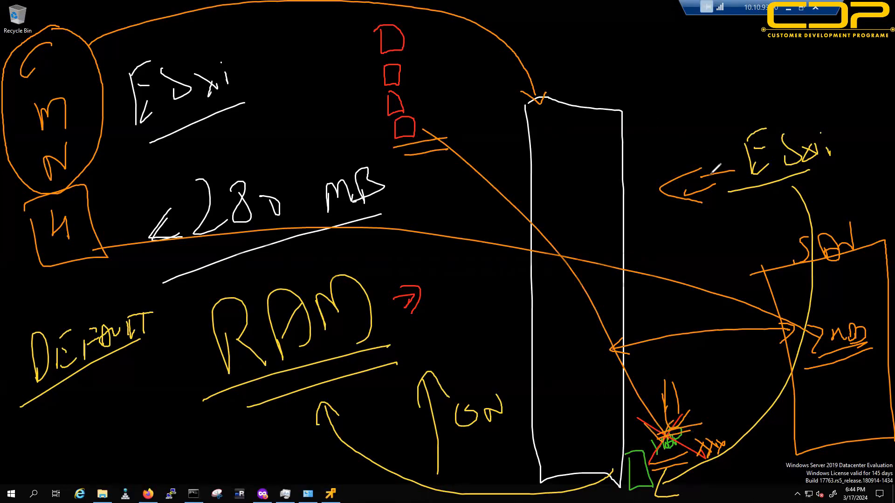
mouse_move(846, 135)
left_mouse_down()
mouse_move(876, 119)
mouse_move(879, 126)
left_mouse_up()
Step: Clear the screen and draw two orange host rectangles, the right one larger
key("e")
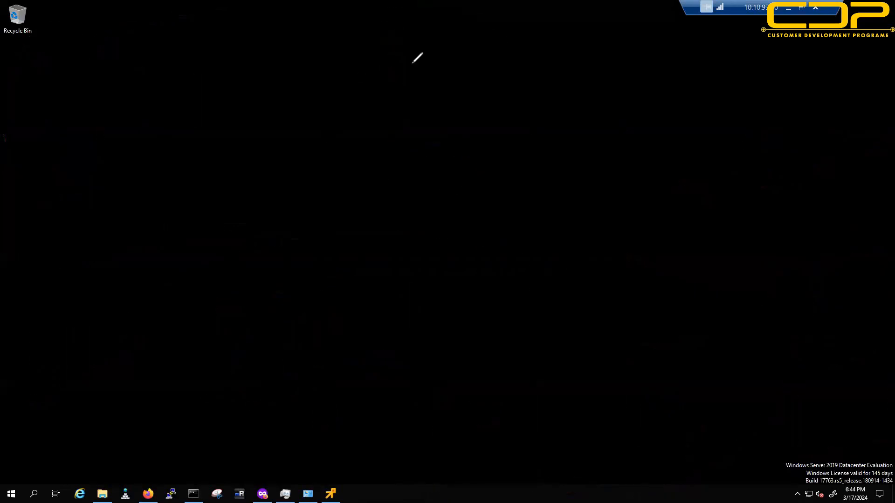
mouse_move(308, 78)
left_mouse_down()
mouse_move(303, 406)
mouse_move(395, 82)
mouse_move(301, 64)
left_mouse_up()
mouse_move(675, 80)
left_mouse_down()
mouse_move(837, 410)
mouse_move(873, 207)
mouse_move(784, 63)
mouse_move(671, 75)
left_mouse_up()
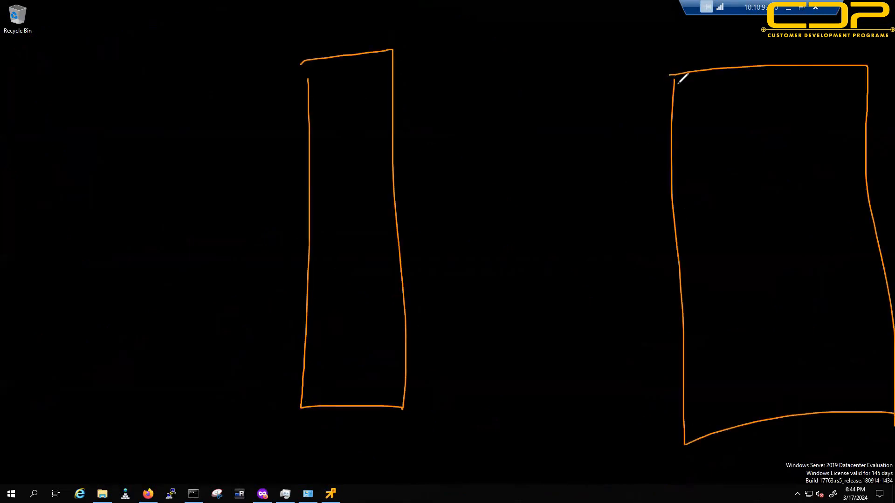
left_click_drag(733, 32, 742, 33)
mouse_move(751, 49)
left_mouse_down()
mouse_move(748, 41)
mouse_move(770, 43)
left_mouse_up()
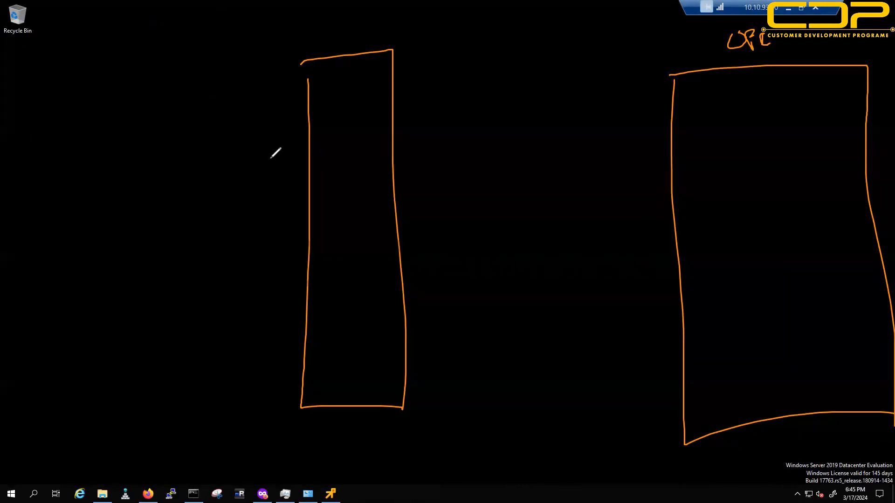
Step: Write an underlined green 'ESXi' with a small green square labelled VM
left_click_drag(238, 138, 257, 155)
left_click_drag(206, 207, 283, 177)
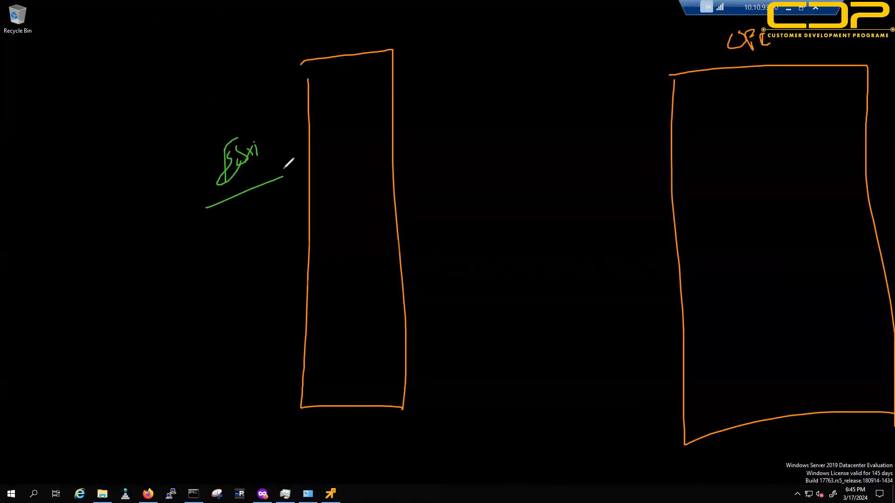
mouse_move(234, 227)
left_mouse_down()
mouse_move(235, 252)
mouse_move(231, 225)
left_mouse_up()
left_click_drag(166, 244, 210, 242)
mouse_move(178, 277)
left_mouse_down()
mouse_move(200, 263)
mouse_move(203, 279)
left_mouse_up()
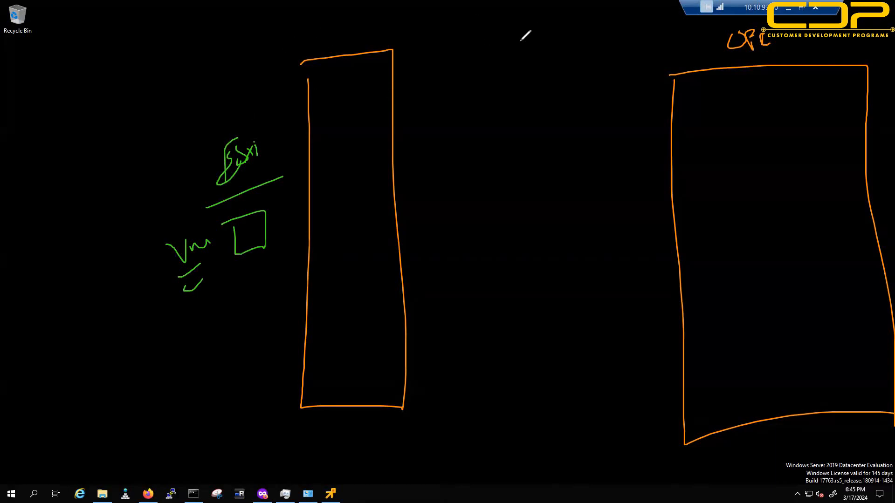
Step: Write a double-underlined purple 'HYPERVISOR' heading with 'WEAK' beneath it
left_click_drag(503, 25, 537, 44)
mouse_move(543, 26)
left_mouse_down()
mouse_move(535, 55)
mouse_move(615, 27)
mouse_move(619, 47)
left_mouse_up()
mouse_move(632, 28)
left_mouse_down()
mouse_move(625, 46)
mouse_move(636, 33)
left_mouse_up()
mouse_move(640, 41)
left_mouse_down()
mouse_move(645, 26)
mouse_move(654, 34)
left_mouse_up()
left_click_drag(505, 89, 664, 53)
left_click_drag(517, 102, 657, 73)
mouse_move(515, 145)
left_mouse_down()
mouse_move(566, 158)
mouse_move(582, 140)
mouse_move(604, 138)
left_mouse_up()
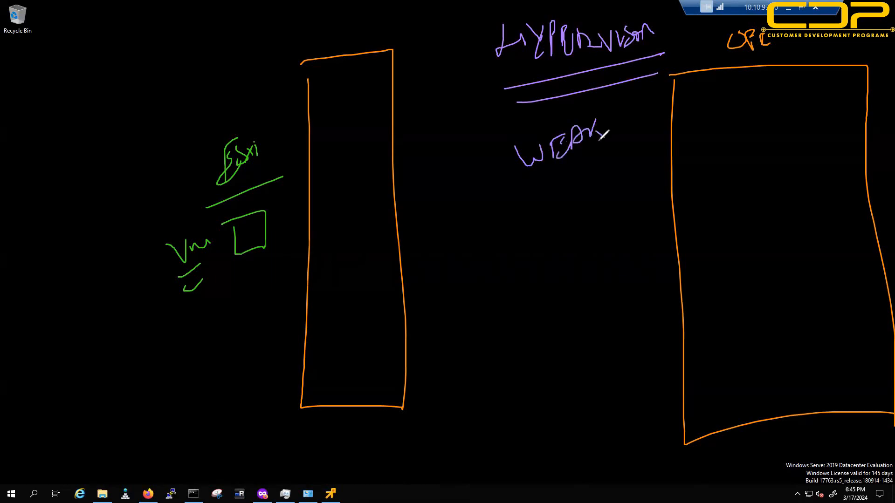
Step: Draw a small box labelled HDD with notes beneath it
mouse_move(411, 378)
left_mouse_down()
mouse_move(432, 409)
mouse_move(433, 372)
left_mouse_up()
mouse_move(432, 373)
left_mouse_down()
mouse_move(412, 378)
mouse_move(449, 369)
mouse_move(464, 386)
left_mouse_up()
left_click_drag(448, 395, 464, 409)
left_click_drag(475, 394, 476, 414)
left_click_drag(442, 421, 481, 410)
Step: Draw three small disks on the left rectangle's edge and bracket them together
mouse_move(388, 167)
left_mouse_down()
mouse_move(403, 185)
mouse_move(389, 167)
left_mouse_up()
left_click_drag(380, 223, 394, 217)
mouse_move(395, 263)
left_mouse_down()
mouse_move(395, 292)
mouse_move(401, 284)
left_mouse_up()
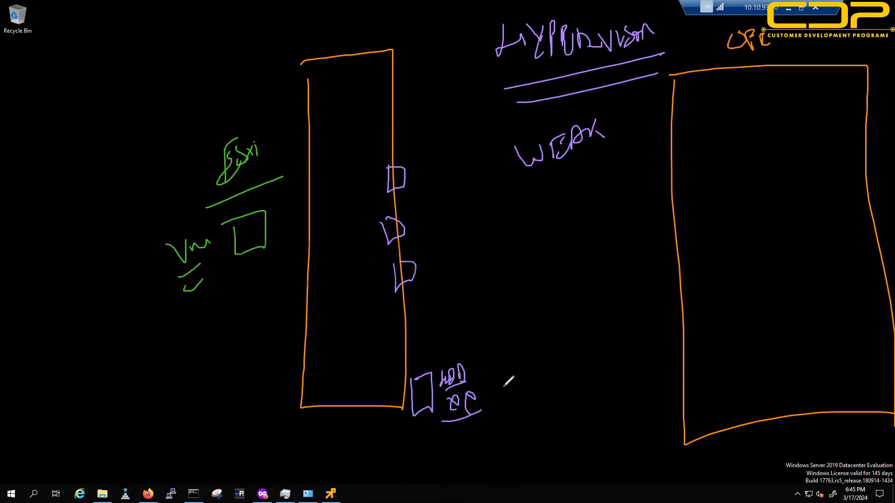
left_click_drag(483, 374, 472, 391)
mouse_move(401, 135)
left_mouse_down()
mouse_move(364, 254)
mouse_move(424, 297)
mouse_move(425, 135)
mouse_move(400, 137)
left_mouse_up()
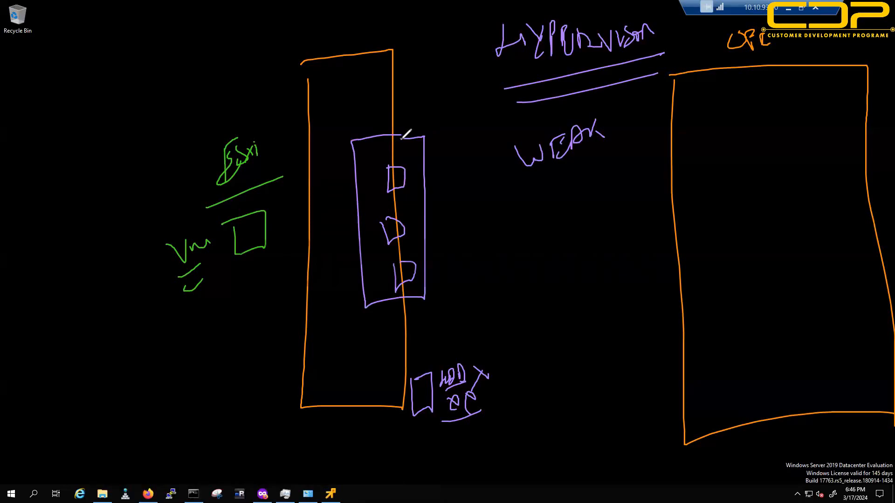
Step: Arrow HYPERVISOR to the disk group, add underlines, and strike through the HDD sketch
left_click_drag(497, 71, 425, 168)
mouse_move(438, 125)
left_mouse_down()
mouse_move(430, 154)
mouse_move(451, 161)
left_mouse_up()
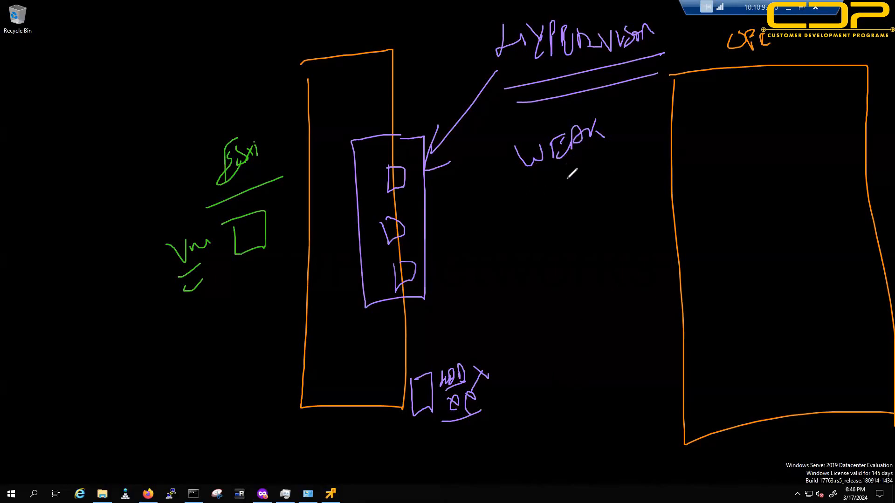
left_click_drag(520, 115, 631, 99)
left_click_drag(548, 124, 609, 113)
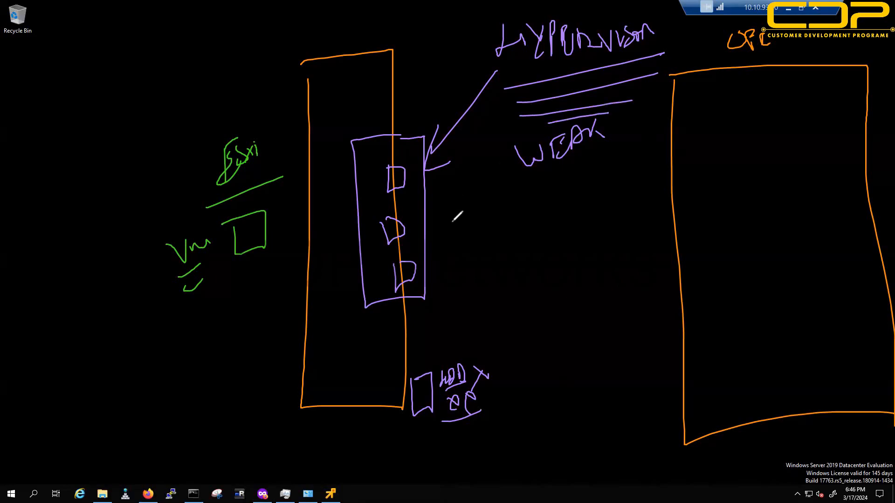
mouse_move(428, 223)
left_mouse_down()
mouse_move(459, 222)
mouse_move(467, 241)
left_mouse_up()
mouse_move(422, 384)
left_mouse_down()
mouse_move(456, 403)
mouse_move(461, 373)
mouse_move(416, 392)
mouse_move(480, 378)
mouse_move(443, 412)
left_mouse_up()
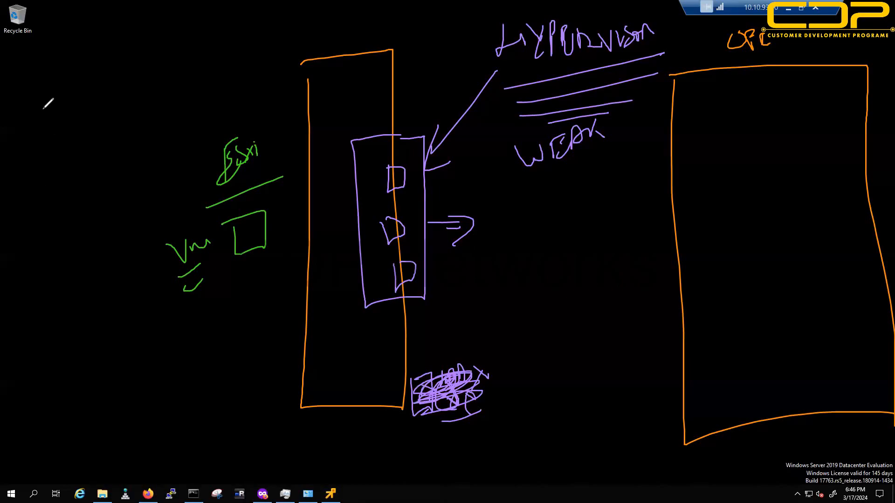
Step: Draw a tall blue box at left, curve an arrow from the disks, and note 'Deploy'
mouse_move(37, 86)
left_mouse_down()
mouse_move(51, 408)
mouse_move(112, 135)
mouse_move(104, 83)
mouse_move(37, 86)
left_mouse_up()
mouse_move(371, 137)
left_mouse_down()
mouse_move(311, 83)
mouse_move(136, 144)
mouse_move(149, 141)
left_mouse_up()
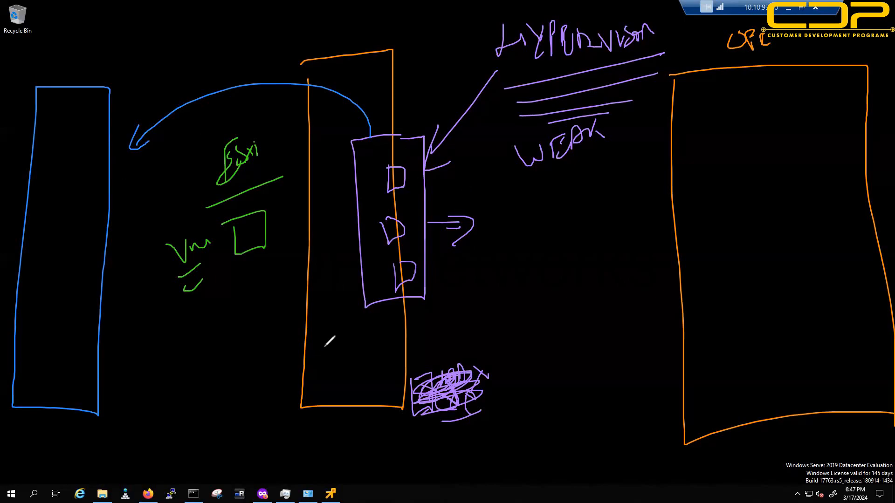
mouse_move(275, 338)
left_mouse_down()
mouse_move(290, 353)
mouse_move(333, 327)
left_mouse_up()
left_click_drag(261, 385, 337, 344)
left_click_drag(299, 389, 334, 361)
left_click_drag(281, 402, 345, 368)
left_click_drag(282, 412, 315, 395)
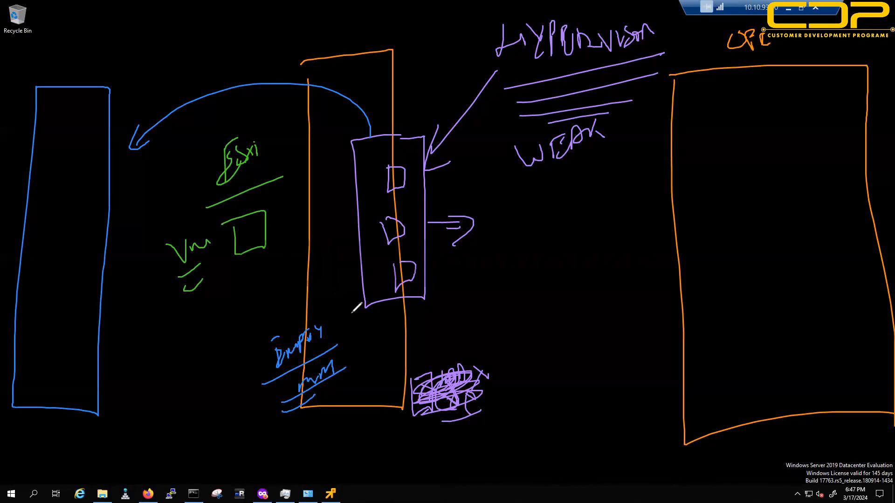
Step: Add underlined blue notes with check marks below the orange box
mouse_move(350, 410)
left_mouse_down()
mouse_move(363, 431)
mouse_move(365, 412)
mouse_move(383, 420)
mouse_move(372, 456)
left_mouse_up()
left_click(379, 447)
mouse_move(370, 438)
left_mouse_down()
mouse_move(382, 449)
mouse_move(395, 446)
mouse_move(395, 434)
left_mouse_up()
left_click_drag(366, 463, 399, 448)
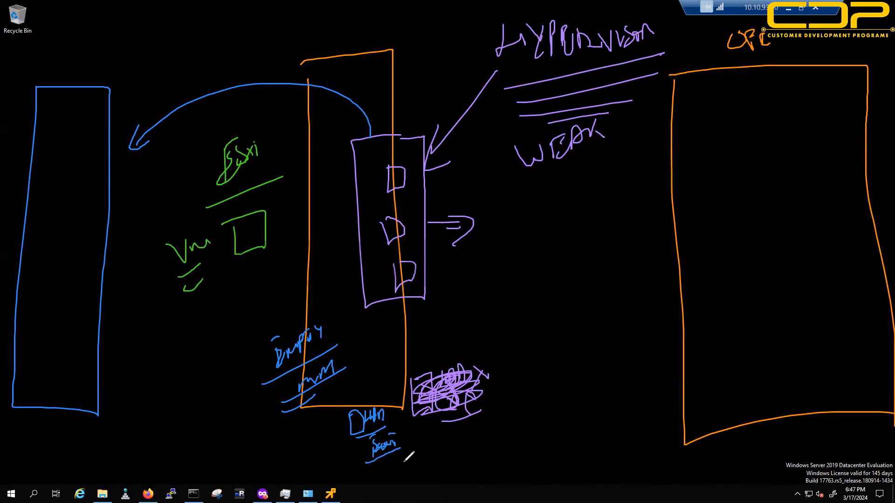
mouse_move(367, 475)
left_mouse_down()
mouse_move(382, 485)
mouse_move(401, 472)
mouse_move(393, 491)
mouse_move(415, 478)
left_mouse_up()
mouse_move(458, 445)
left_mouse_down()
mouse_move(518, 419)
mouse_move(517, 446)
mouse_move(531, 432)
left_mouse_up()
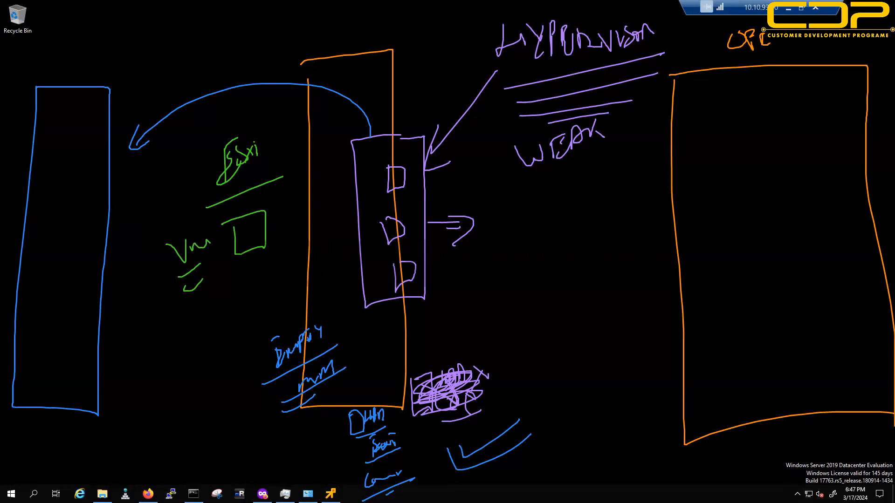
Step: Clear the overlay, draw a tall blue rectangle, and write OS at top right and h/w, PS at left
key("e")
mouse_move(381, 79)
left_mouse_down()
mouse_move(387, 502)
mouse_move(499, 225)
mouse_move(447, 57)
mouse_move(377, 89)
left_mouse_up()
left_click_drag(729, 51, 781, 77)
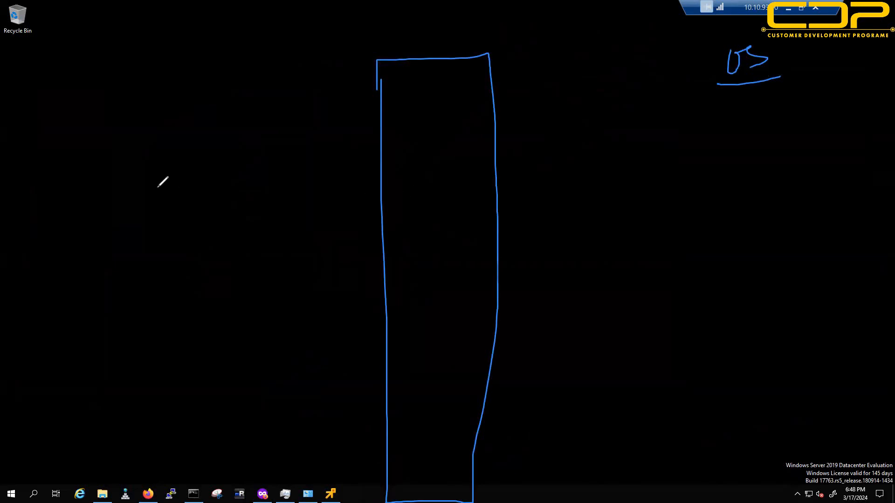
left_click_drag(104, 179, 117, 213)
left_click_drag(123, 196, 138, 198)
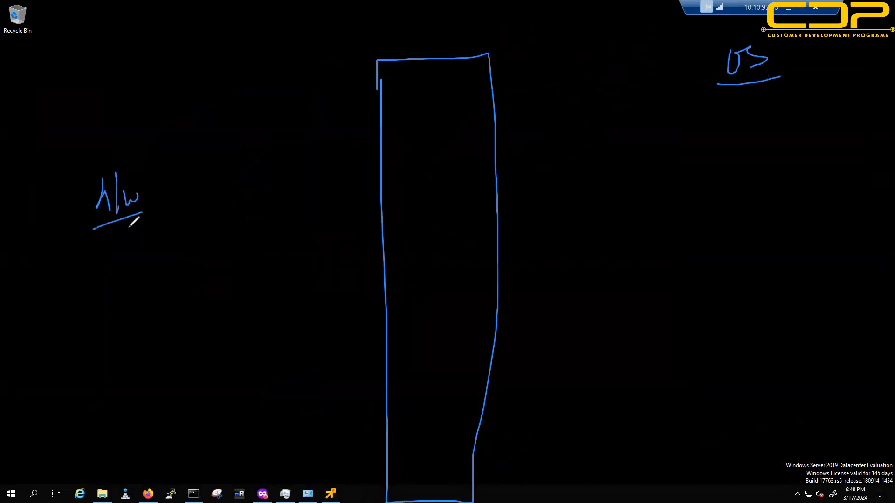
left_click_drag(115, 252, 118, 279)
mouse_move(115, 254)
left_mouse_down()
mouse_move(144, 278)
mouse_move(136, 304)
mouse_move(174, 299)
left_mouse_up()
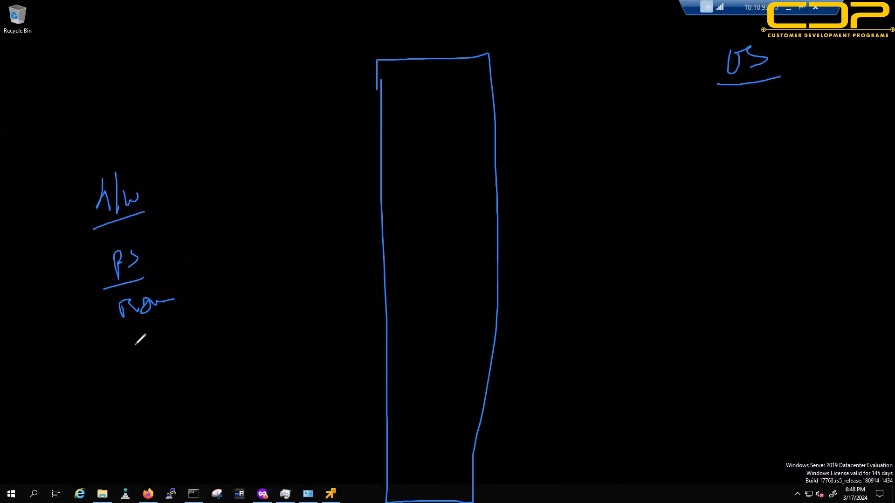
Step: Add more blue notes below the left labels and three underlined words beneath OS
left_click_drag(135, 341, 141, 364)
left_click_drag(137, 349, 177, 340)
mouse_move(84, 243)
left_mouse_down()
mouse_move(197, 214)
mouse_move(94, 160)
mouse_move(96, 239)
left_mouse_up()
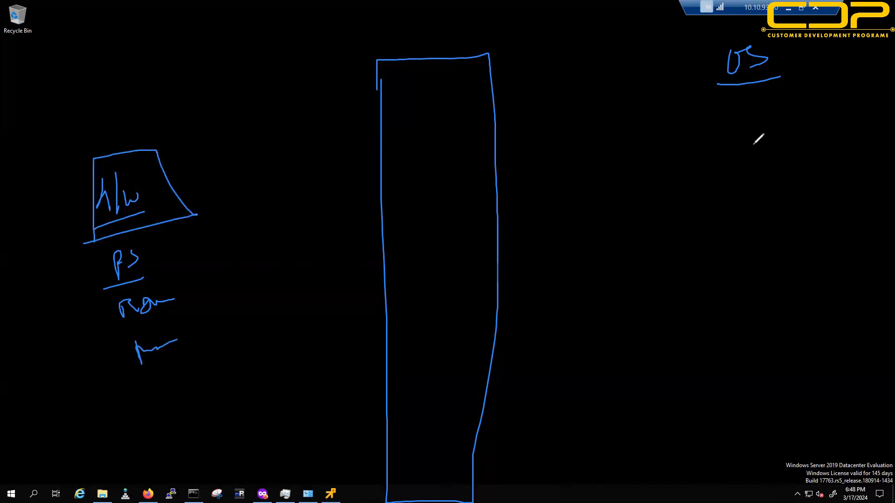
mouse_move(745, 122)
left_mouse_down()
mouse_move(748, 152)
mouse_move(783, 126)
mouse_move(783, 150)
left_mouse_up()
left_click_drag(738, 178, 809, 158)
mouse_move(764, 186)
left_mouse_down()
mouse_move(785, 196)
mouse_move(807, 189)
mouse_move(811, 200)
left_mouse_up()
left_click_drag(762, 235, 833, 204)
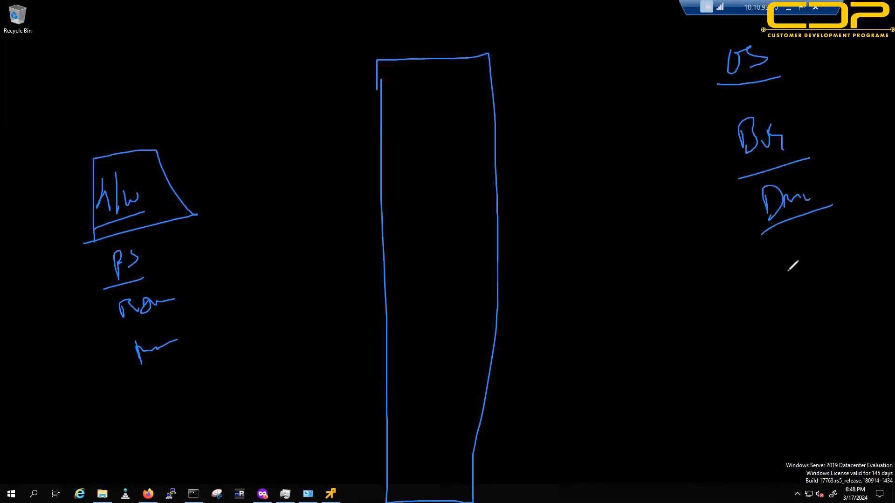
mouse_move(766, 283)
left_mouse_down()
mouse_move(778, 312)
mouse_move(839, 289)
mouse_move(857, 291)
mouse_move(871, 277)
mouse_move(862, 303)
left_mouse_up()
left_click_drag(735, 341, 873, 305)
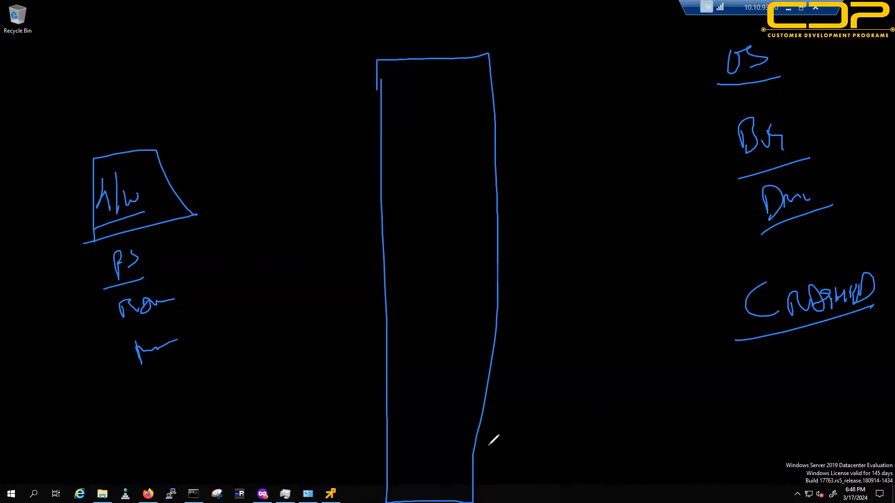
Step: Box and underline HOD below the rectangle and tick off H/W and Bus
mouse_move(488, 444)
left_mouse_down()
mouse_move(521, 432)
mouse_move(536, 442)
mouse_move(552, 438)
mouse_move(563, 444)
mouse_move(555, 457)
left_mouse_up()
mouse_move(235, 207)
left_mouse_down()
mouse_move(238, 223)
mouse_move(296, 193)
left_mouse_up()
left_click_drag(805, 118, 859, 106)
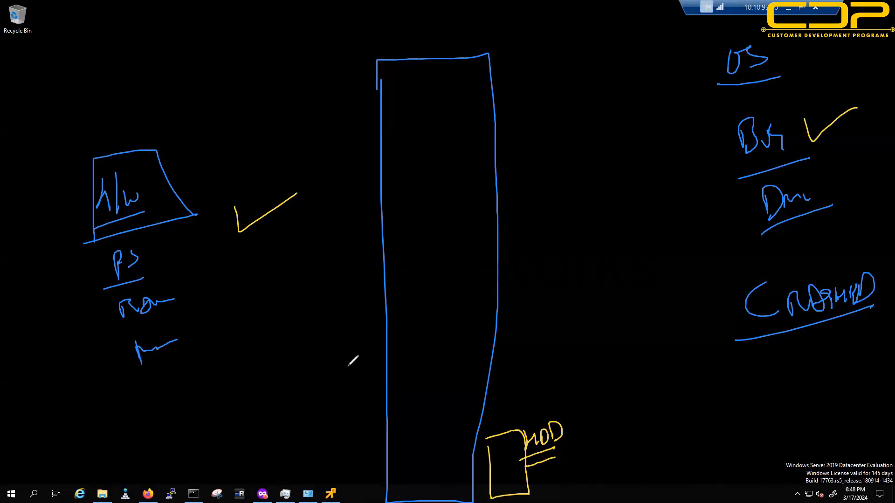
Step: Draw red crosses striking out HOD and underline them
left_click_drag(559, 440, 573, 457)
left_click_drag(573, 443, 564, 459)
mouse_move(578, 438)
left_mouse_down()
mouse_move(612, 429)
mouse_move(619, 448)
mouse_move(605, 451)
left_mouse_up()
left_click_drag(536, 478, 594, 458)
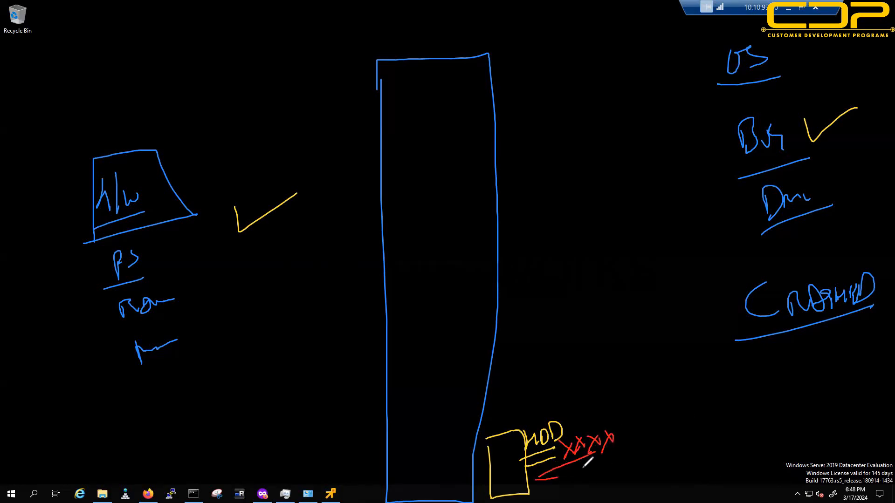
left_click_drag(522, 445, 503, 480)
left_click_drag(501, 455, 518, 477)
mouse_move(516, 442)
left_mouse_down()
mouse_move(555, 453)
mouse_move(528, 480)
left_mouse_up()
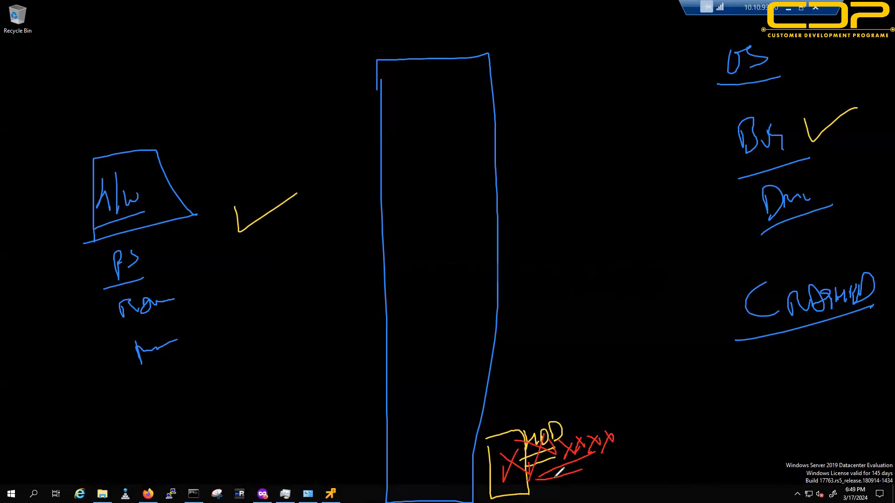
Step: Mark three red D letters along the tall rectangle's right edge
left_click_drag(492, 227, 490, 251)
mouse_move(485, 177)
left_mouse_down()
mouse_move(497, 191)
mouse_move(504, 184)
left_mouse_up()
left_click_drag(483, 145, 487, 154)
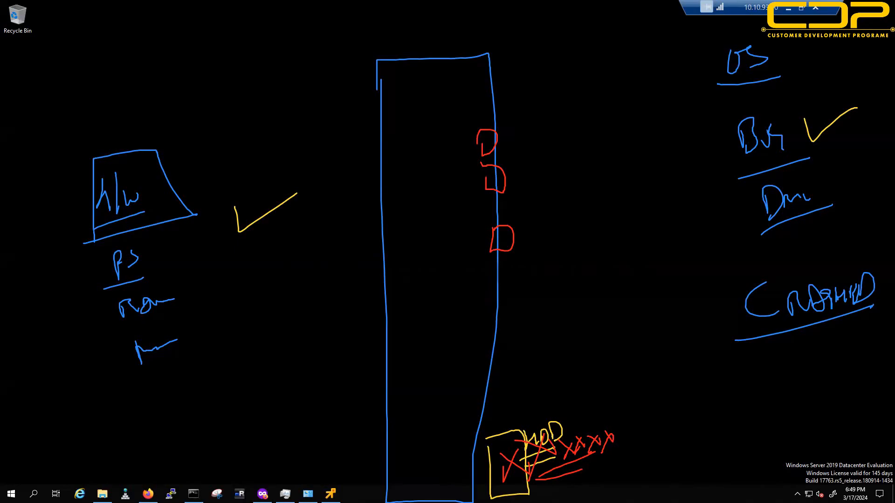
Step: Clear the sketches, bring up ESXi Host Client, and circle the test-esxi-demo console title with an arrow
key("Escape")
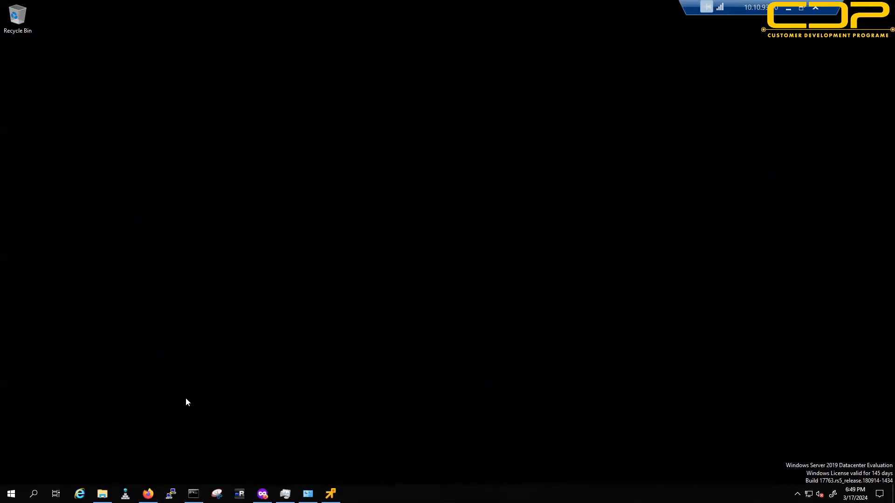
left_click(262, 494)
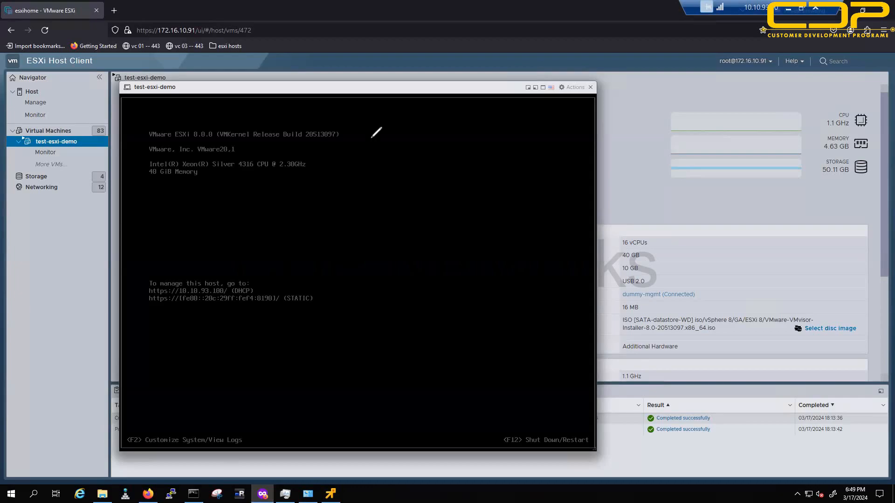
left_click_drag(149, 91, 171, 96)
mouse_move(285, 72)
left_mouse_down()
mouse_move(215, 88)
mouse_move(228, 96)
left_mouse_up()
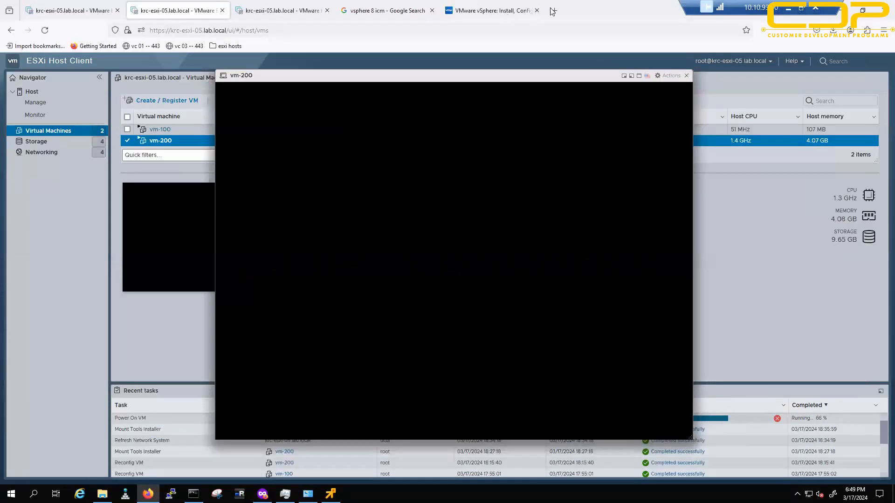
Step: Load 10.10.93.100 in a new tab and accept the certificate risk
key("alt+Tab")
left_click(554, 10)
type("10.10.")
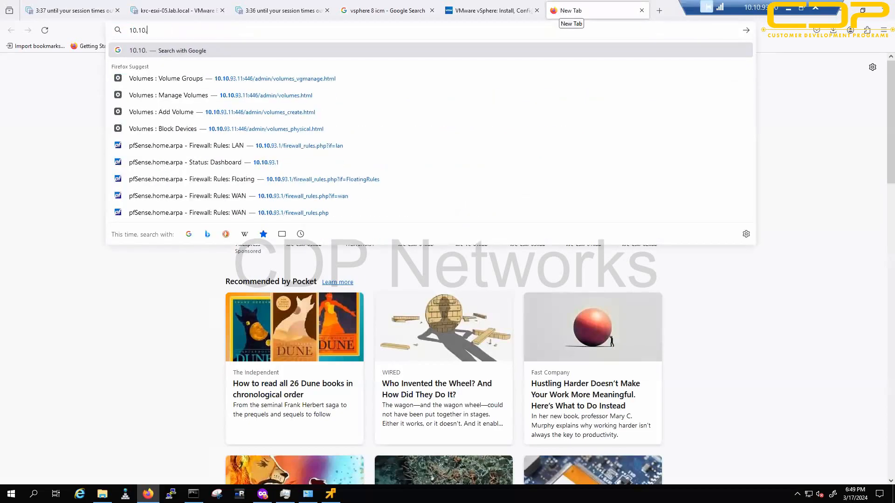
type("93.100")
key("Return")
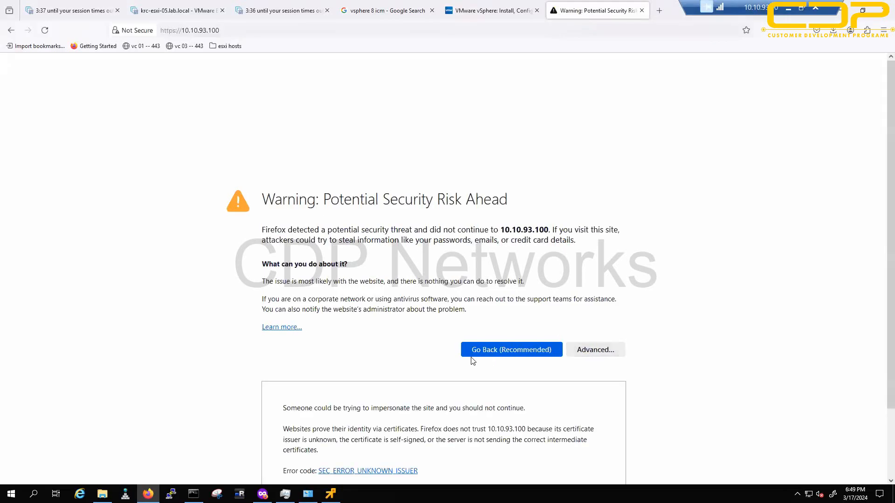
key("Tab")
key("Return")
left_click(565, 451)
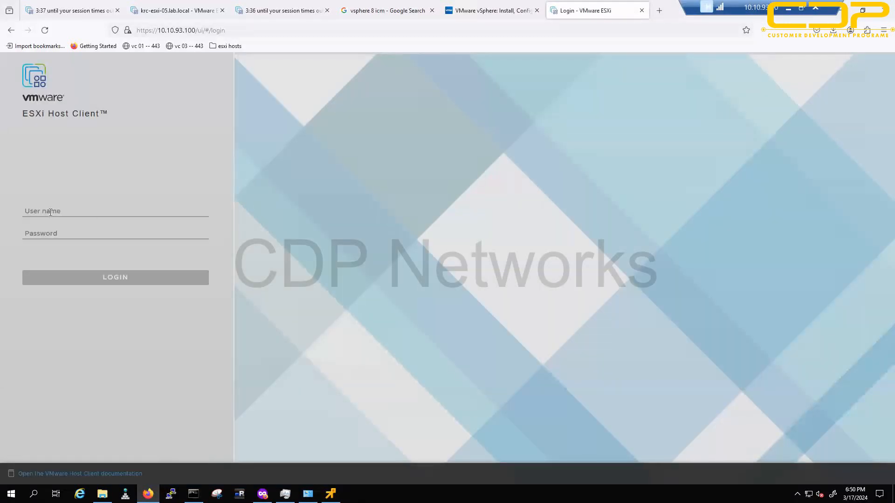
Step: Log in as root with the account password, save the credentials, and dismiss the CEIP prompt
left_click(49, 211)
type("root")
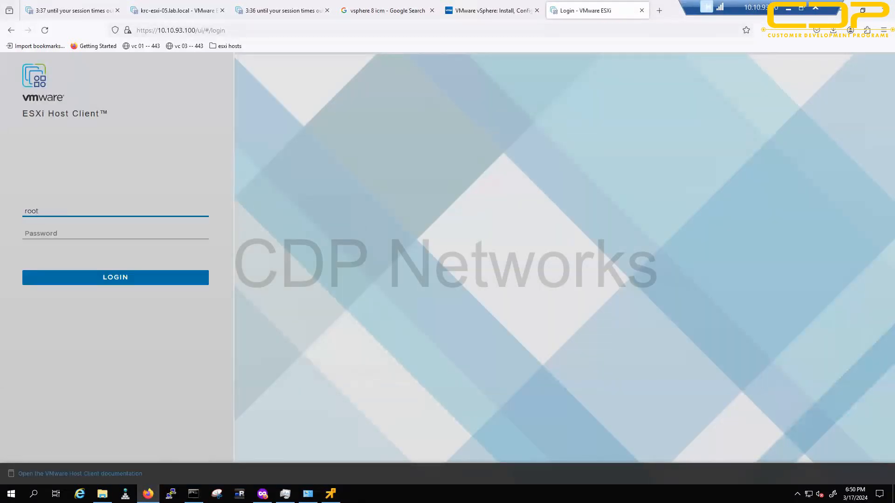
key("Tab")
type("••••••")
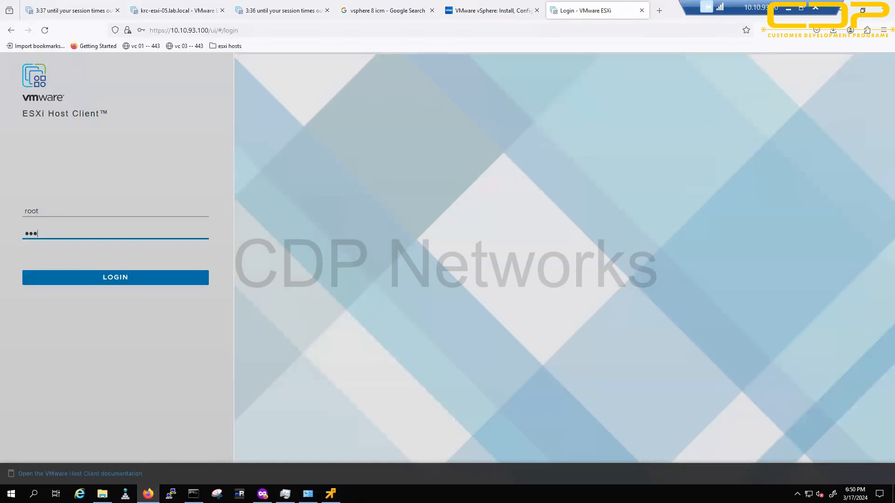
type("•••••")
key("Return")
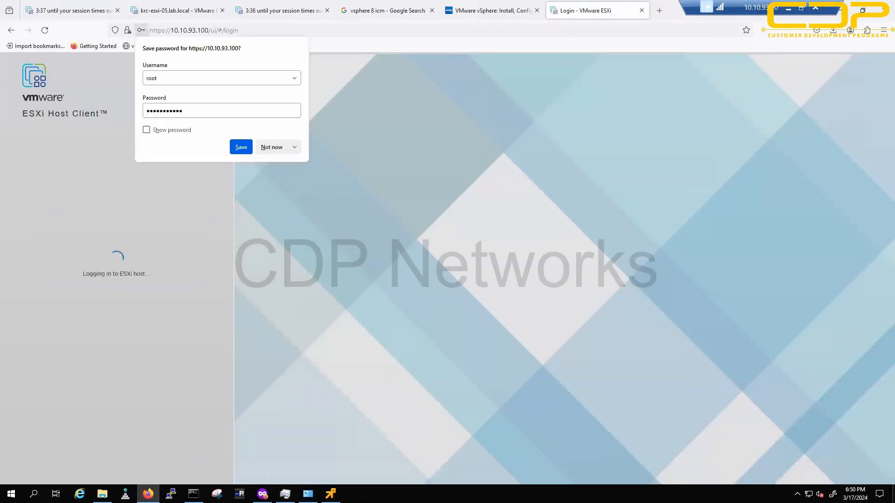
left_click(241, 147)
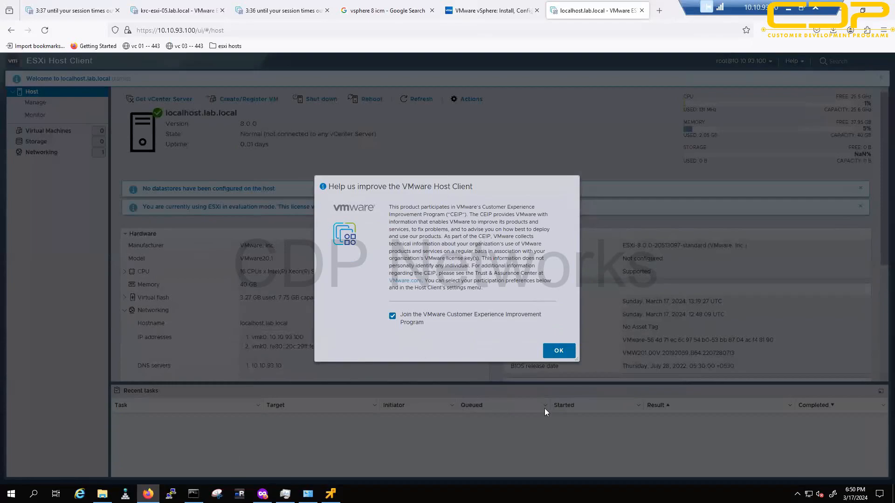
left_click(558, 351)
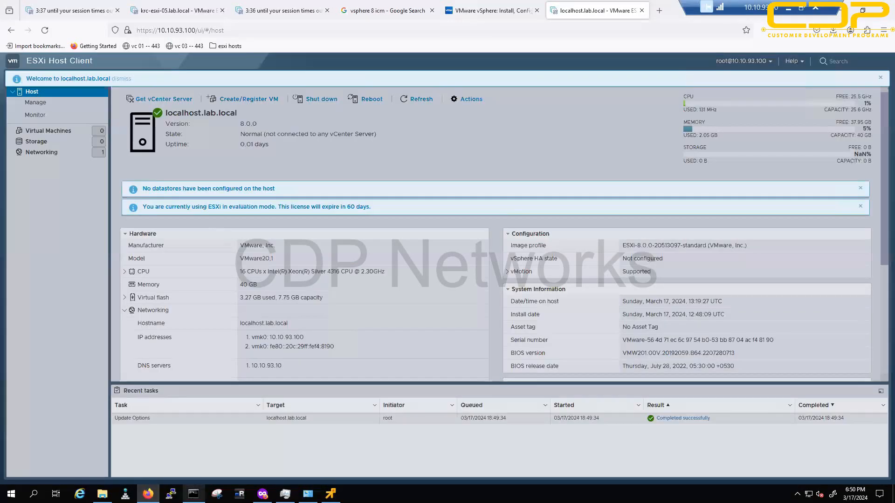
left_click(193, 493)
Step: From the root directory, run ping 10.10.93.100 -t continuously
type("cd /")
key("Return")
key("Return")
key("Return")
key("Return")
type("ping ")
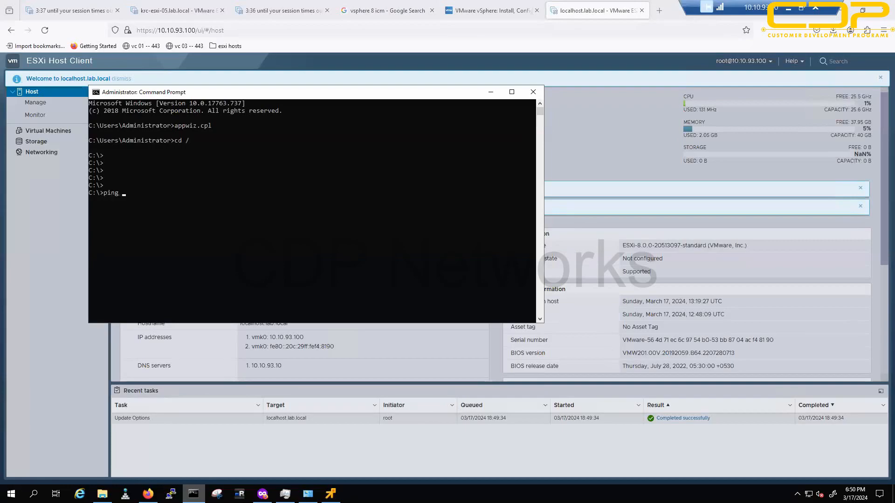
type("10.10.93.100 -t")
key("Return")
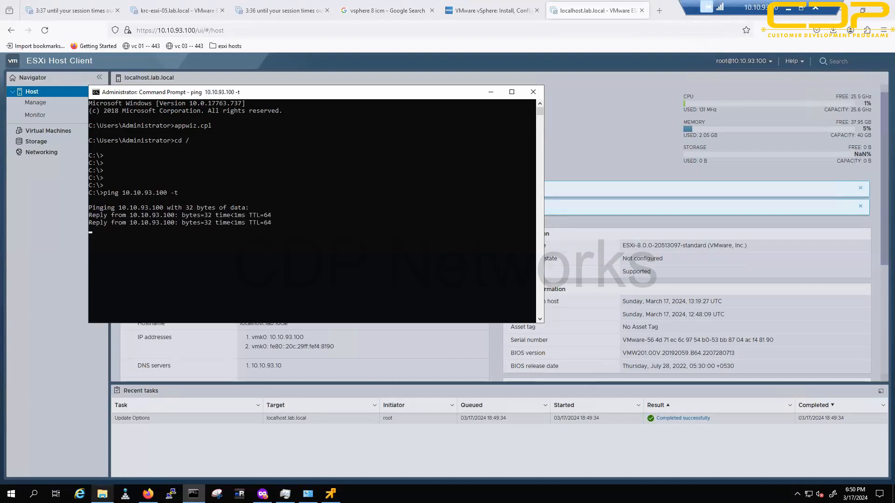
Step: Check the ping and nested host overview, then return to the test-esxi-demo console's Actions
left_click(262, 493)
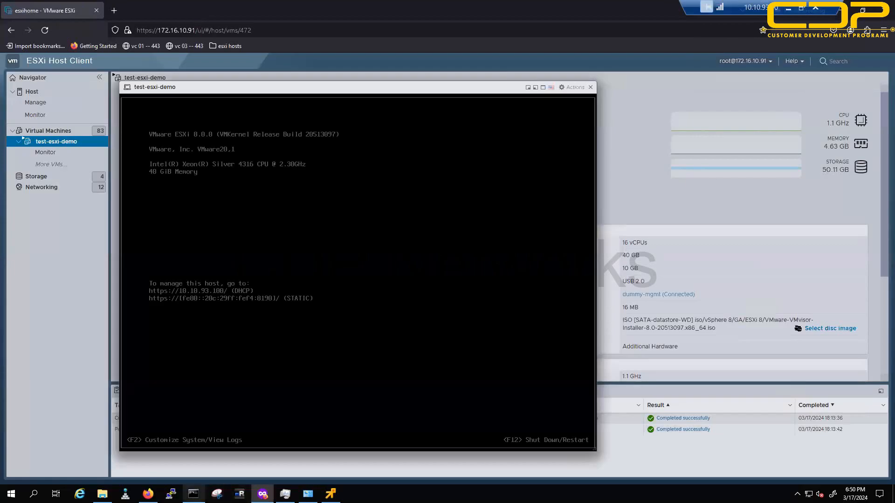
left_click(193, 494)
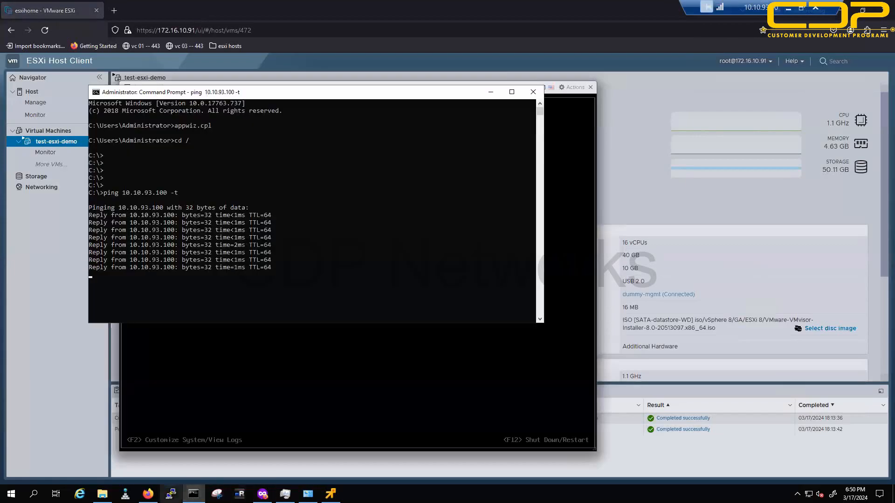
left_click(147, 494)
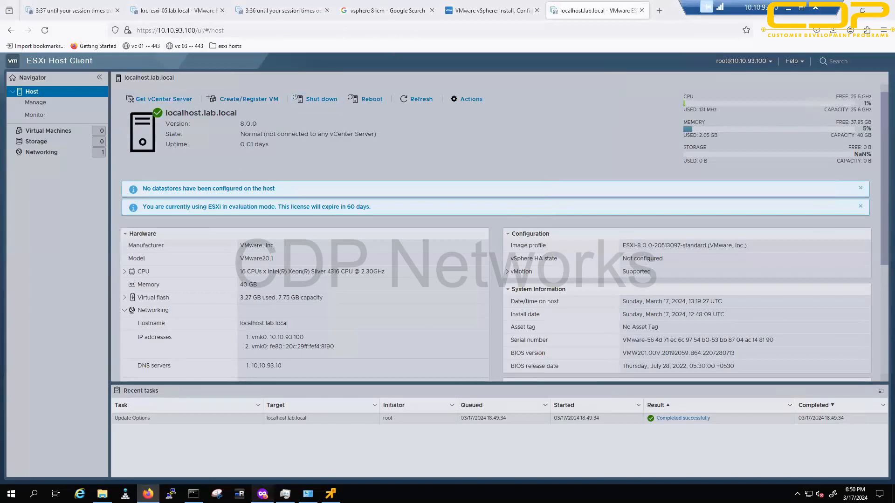
left_click(263, 493)
left_click(574, 87)
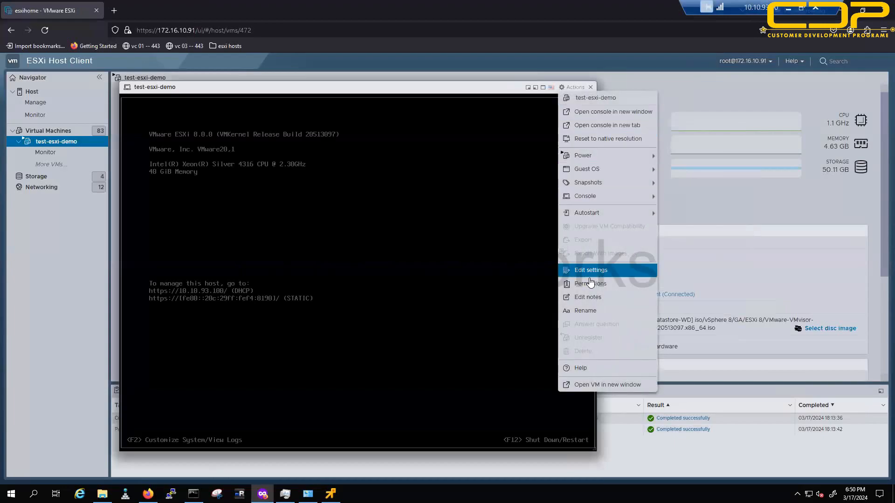
Step: Delete Hard disk 1 with its datastore files and set CD/DVD Drive 1 to Host device, then save
left_click(590, 271)
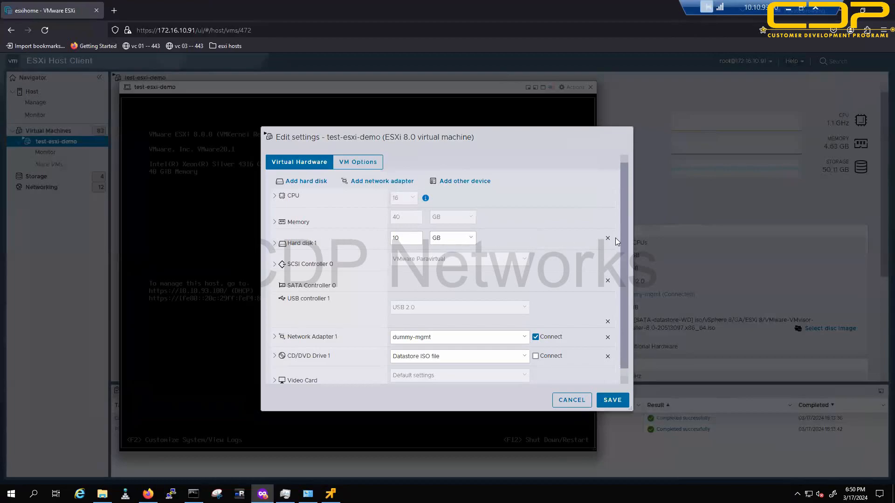
left_click(508, 237)
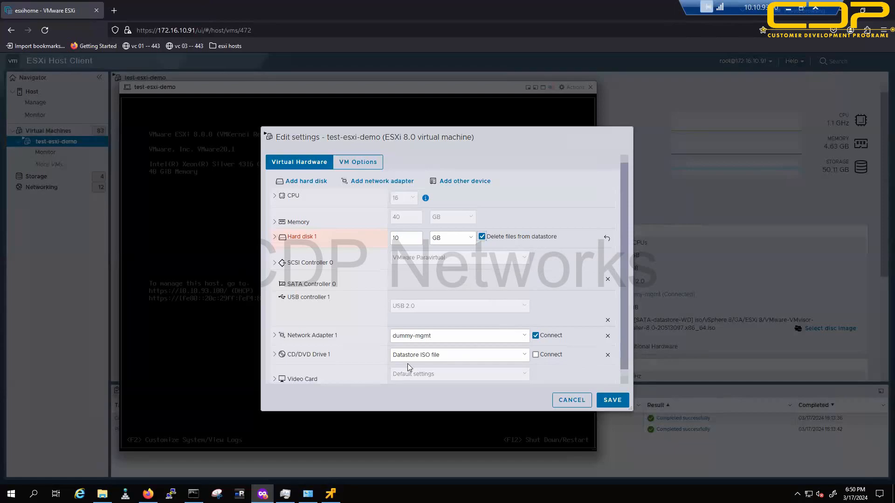
left_click(439, 355)
left_click(415, 366)
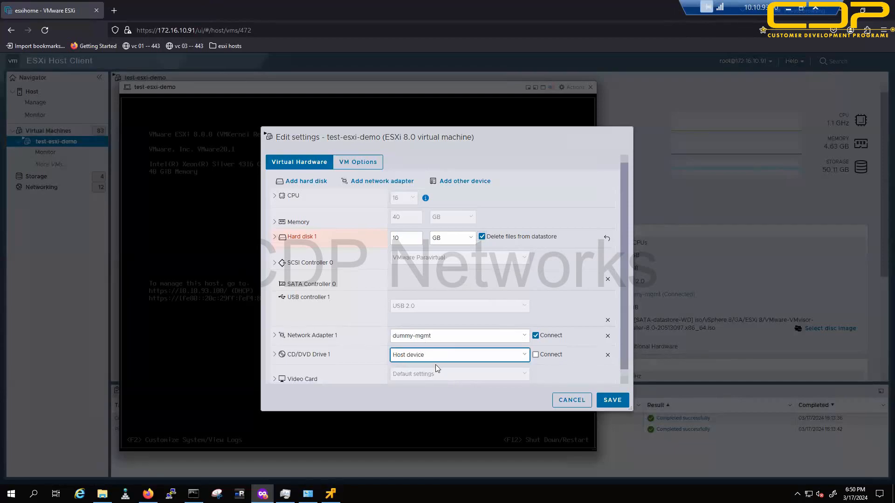
left_click(613, 400)
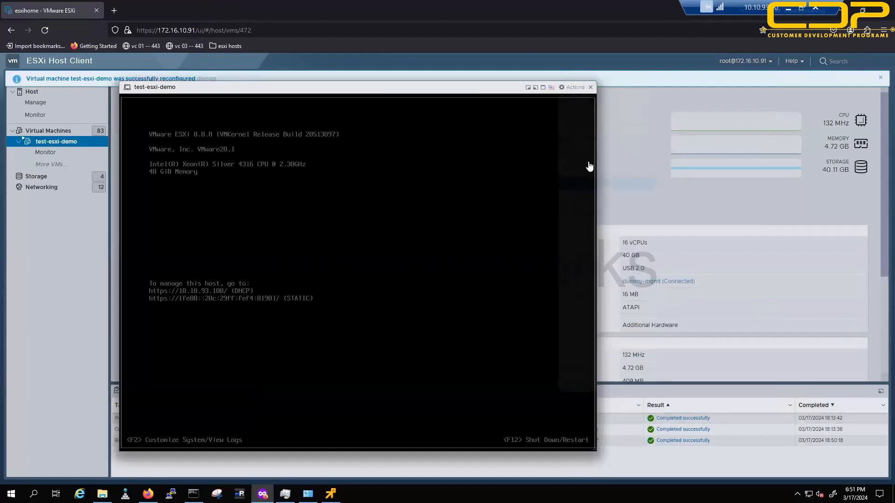
left_click(572, 87)
left_click(580, 271)
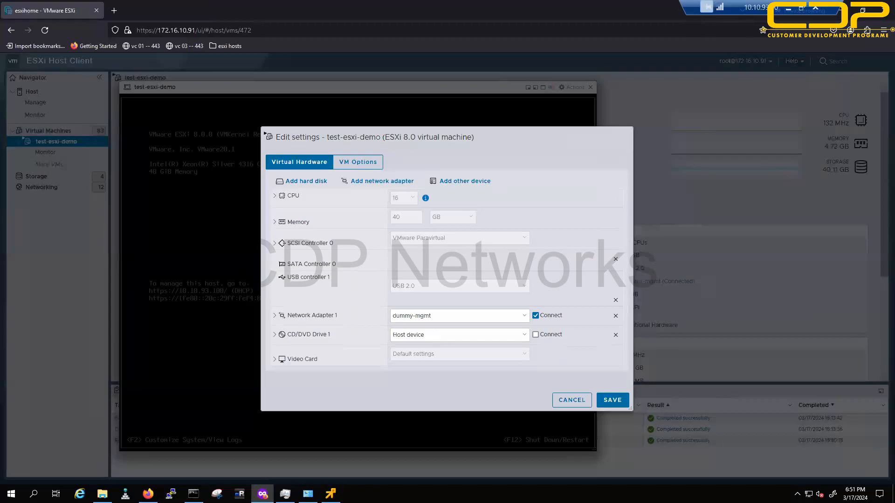
Step: Underline CPU and Memory, mark the remaining devices and write HW, then clear the sketches
left_click_drag(290, 205, 327, 198)
left_click_drag(307, 229, 337, 224)
mouse_move(288, 237)
left_mouse_down()
mouse_move(304, 254)
mouse_move(277, 279)
mouse_move(289, 288)
mouse_move(263, 316)
mouse_move(301, 320)
mouse_move(276, 340)
mouse_move(283, 375)
mouse_move(294, 375)
left_mouse_up()
left_click_drag(514, 193, 507, 215)
left_click_drag(508, 209, 521, 201)
mouse_move(521, 194)
left_mouse_down()
mouse_move(520, 211)
mouse_move(552, 188)
left_mouse_up()
left_click_drag(525, 219, 554, 209)
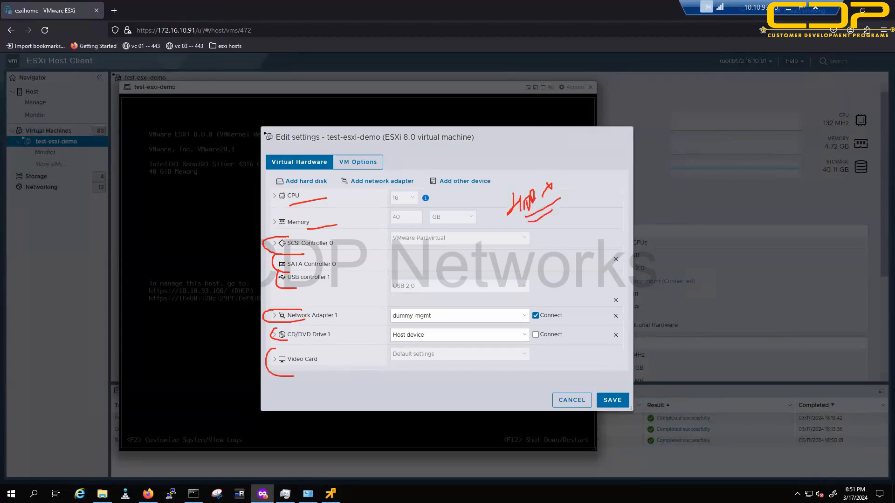
key("Escape")
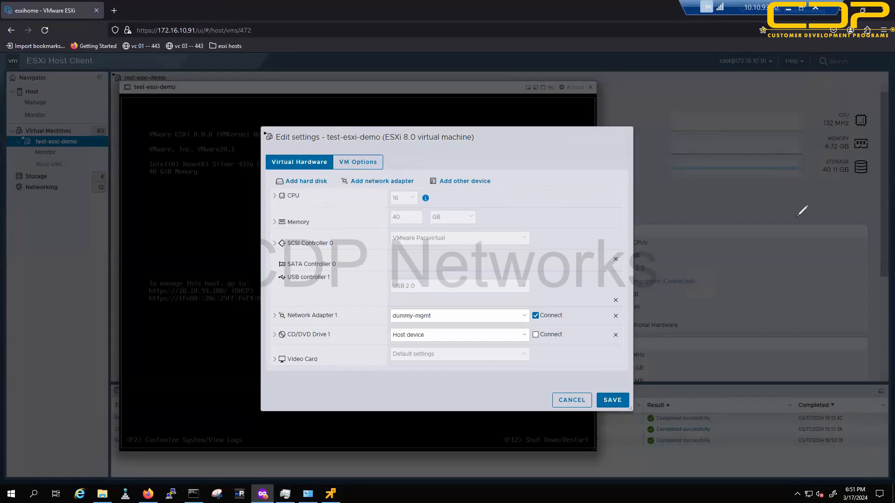
Step: Write and underline a RAM note beside the settings, clear it, and return to the ping window
mouse_move(730, 226)
left_mouse_down()
mouse_move(781, 174)
mouse_move(805, 172)
mouse_move(817, 189)
mouse_move(847, 197)
left_mouse_up()
left_click_drag(745, 246, 819, 217)
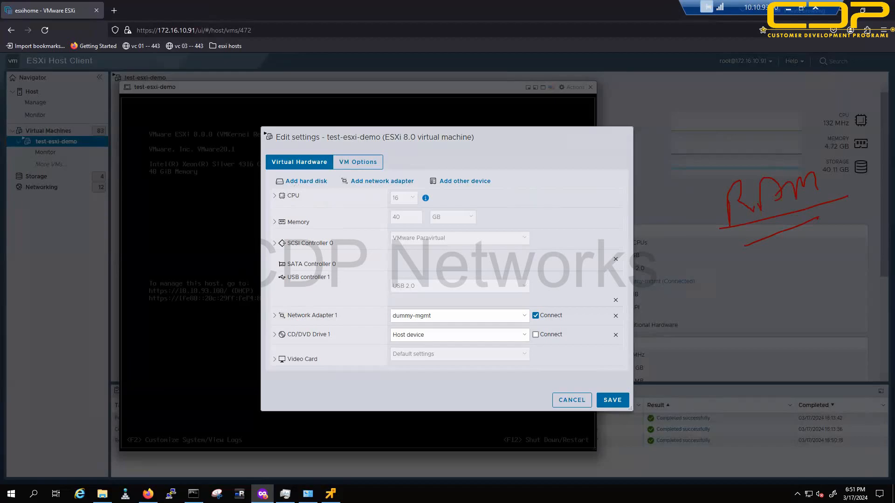
key("Escape")
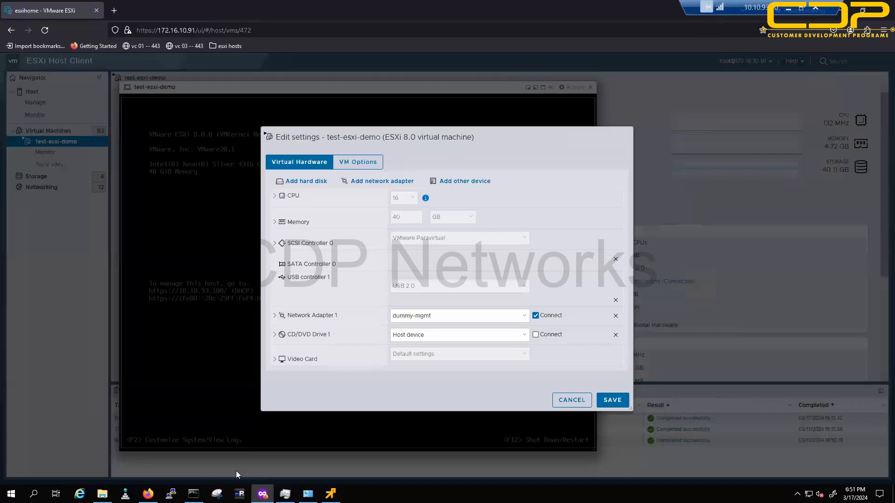
key("alt+Tab")
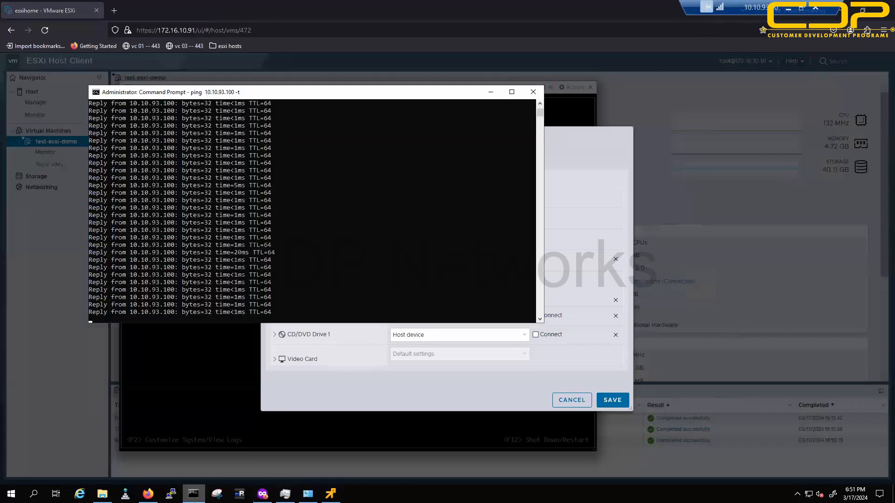
Step: On the nested host tab, browse the Manage and Storage pages and return to the summary
left_click(148, 494)
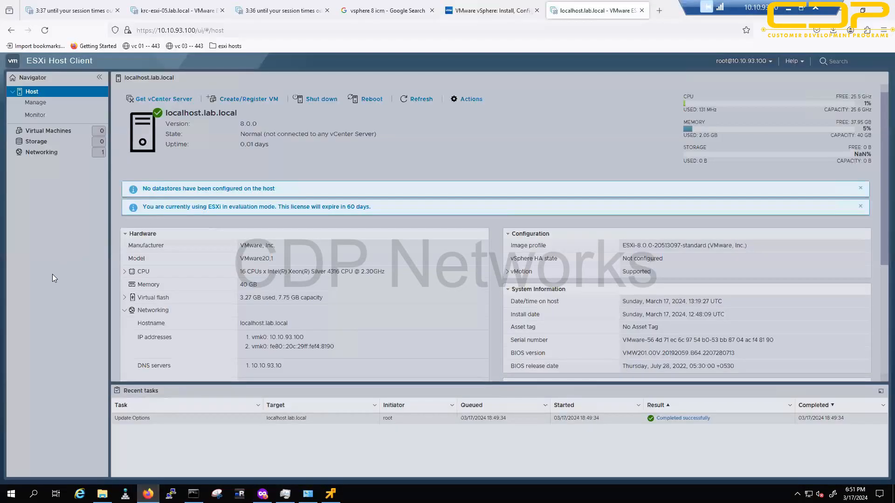
left_click_drag(224, 32, 155, 38)
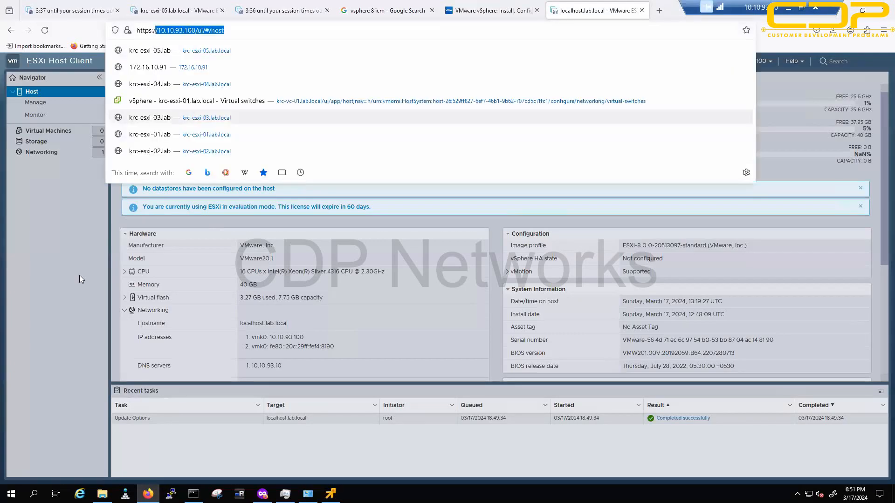
left_click(80, 275)
left_click(35, 102)
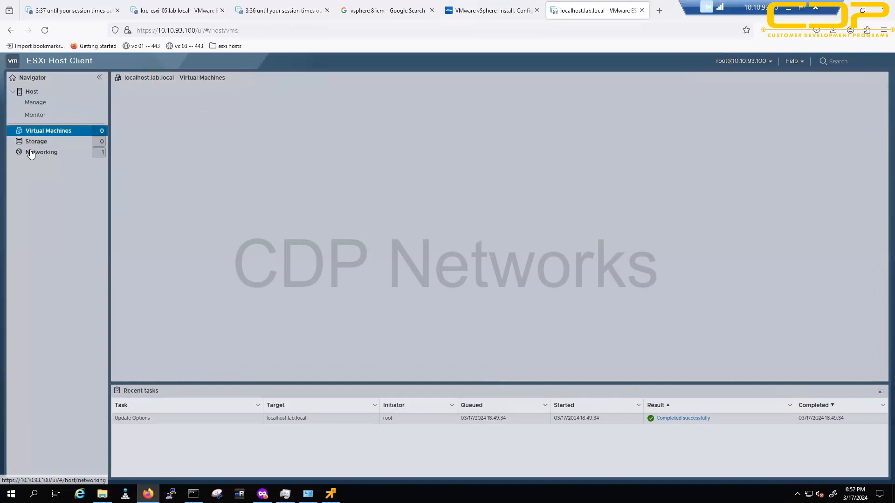
left_click(36, 145)
left_click(32, 92)
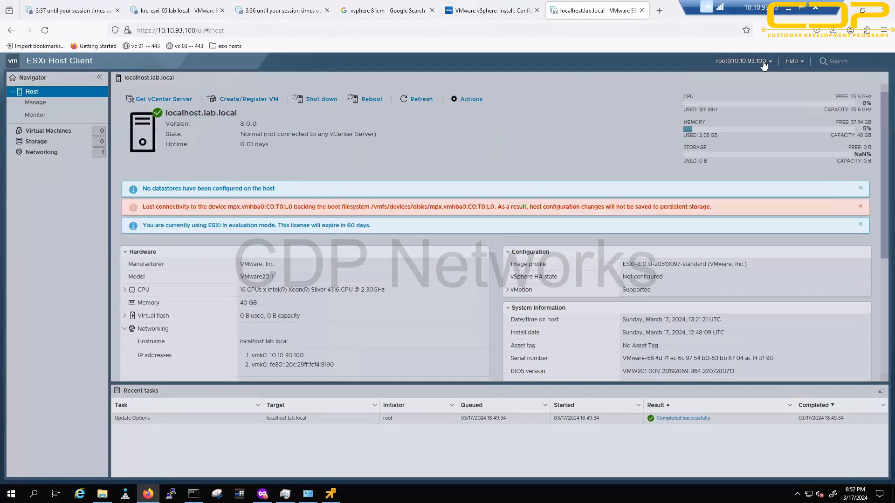
Step: Log out of the nested host as root and log back in, dismissing the welcome banner
left_click(763, 65)
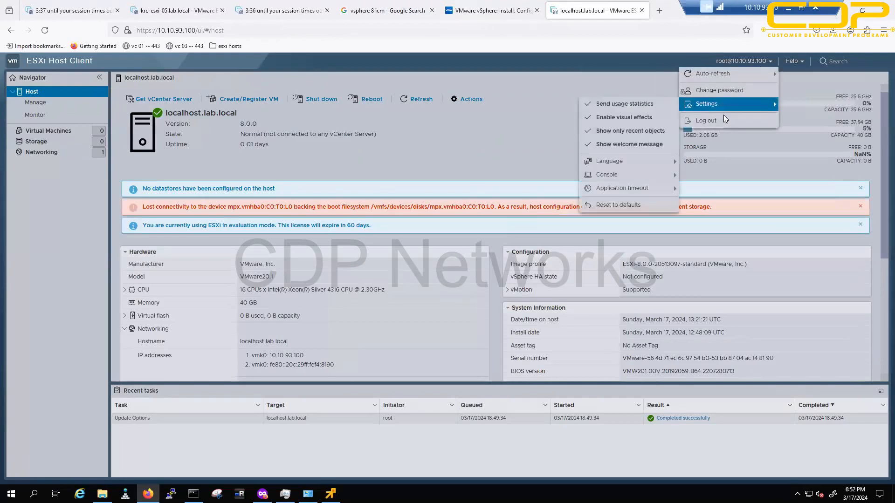
left_click(709, 120)
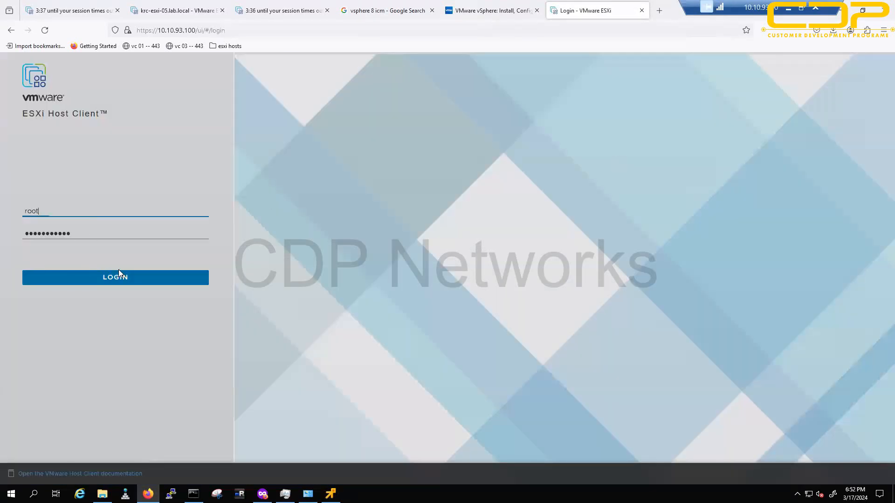
left_click(120, 278)
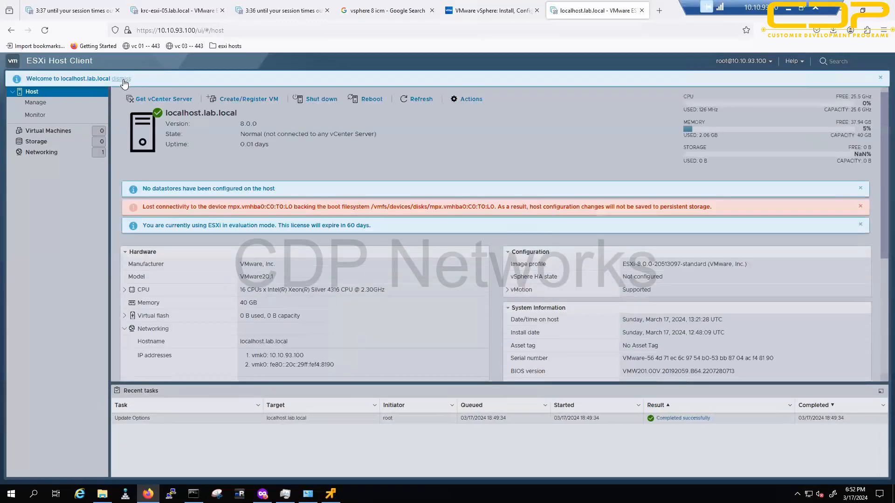
left_click(124, 80)
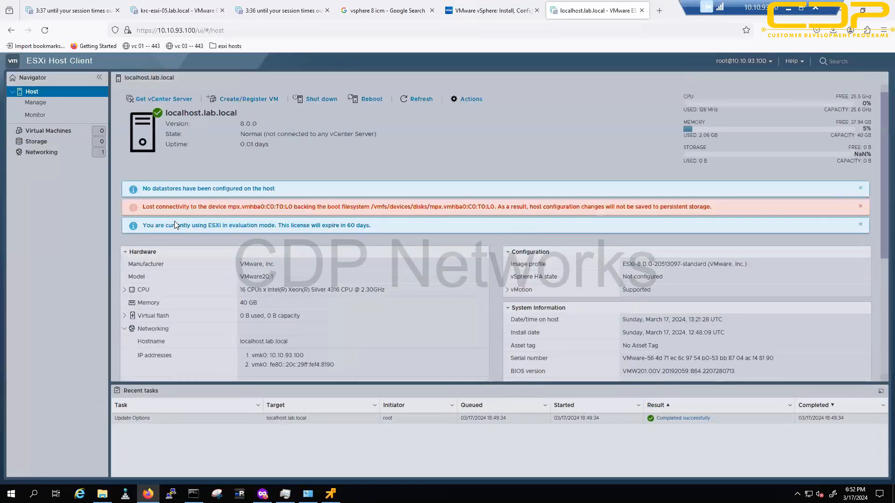
Step: Highlight the lost-connectivity alert text and the boot device name in it
left_click_drag(159, 207, 550, 216)
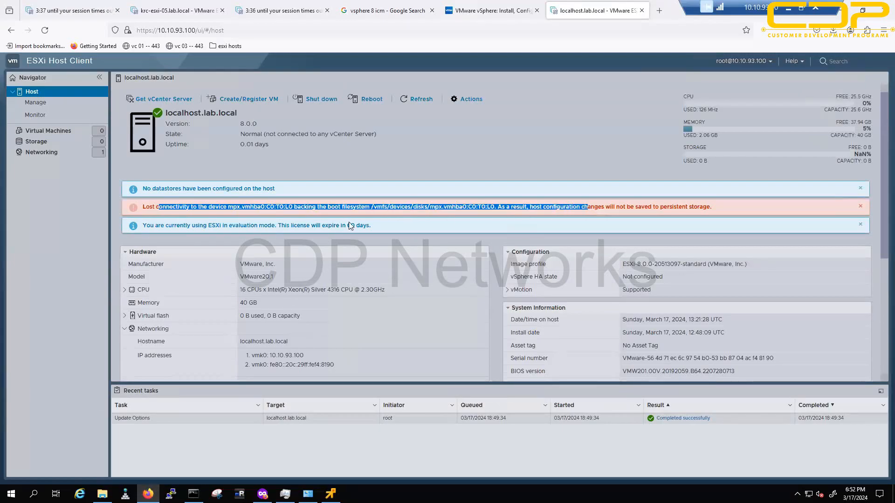
left_click(76, 255)
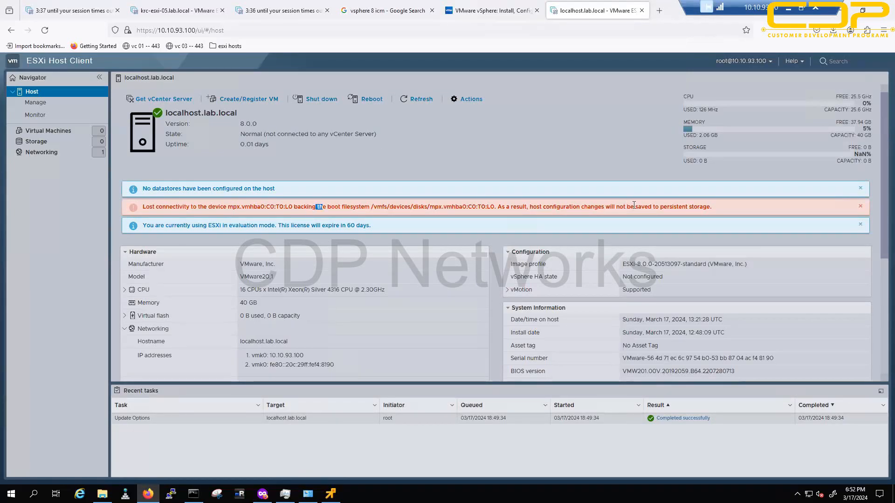
left_click_drag(634, 207, 422, 212)
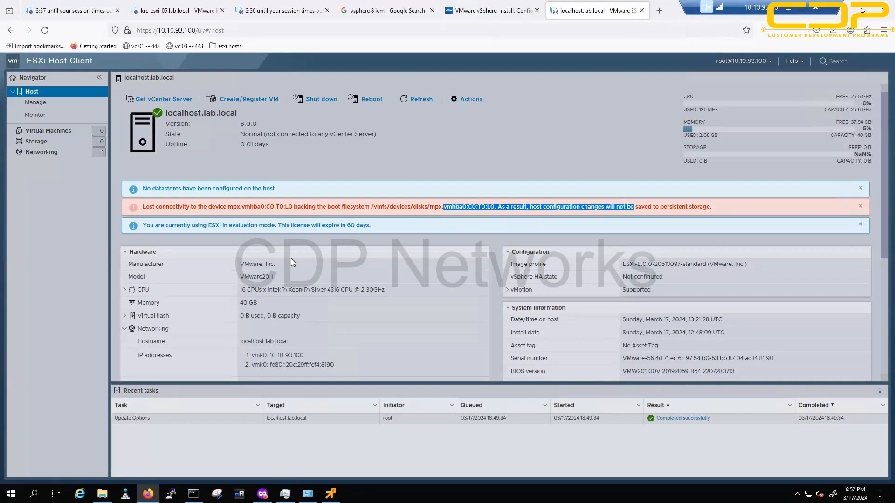
left_click(100, 294)
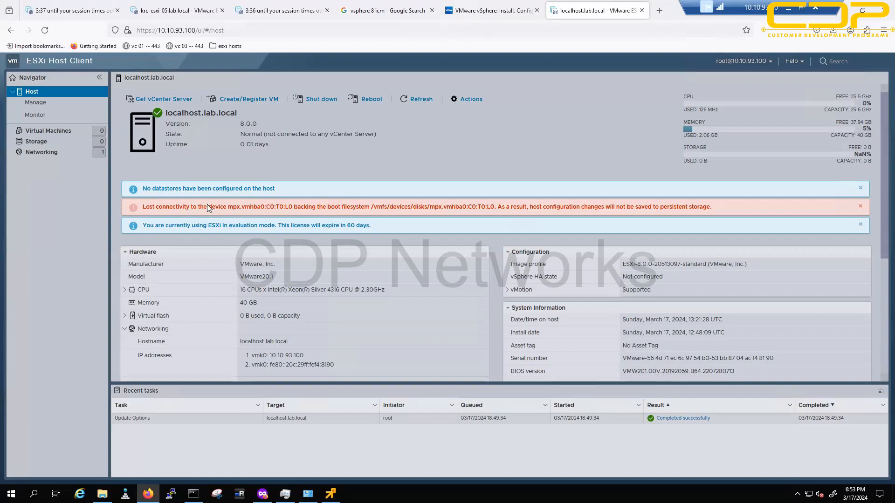
left_click_drag(208, 208, 215, 208)
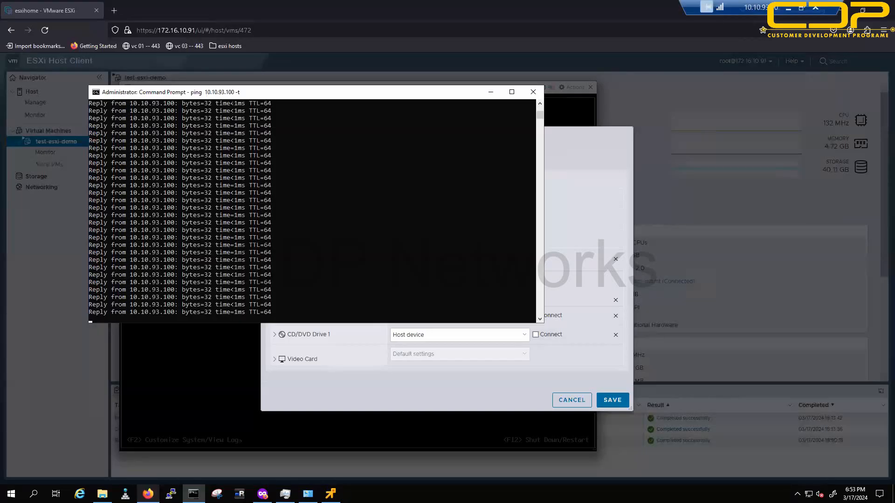
Step: Cancel the VM settings, then finish VMware Tools Setup on vm-100 and restart it
left_click(360, 397)
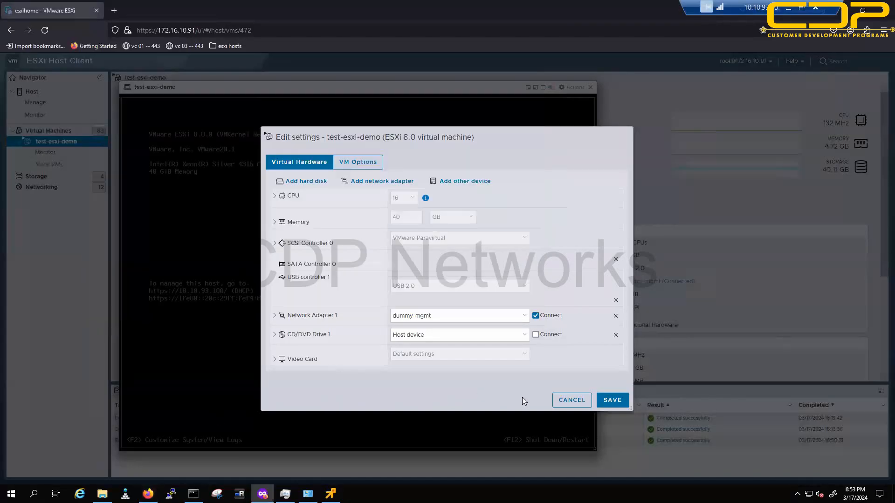
left_click(572, 400)
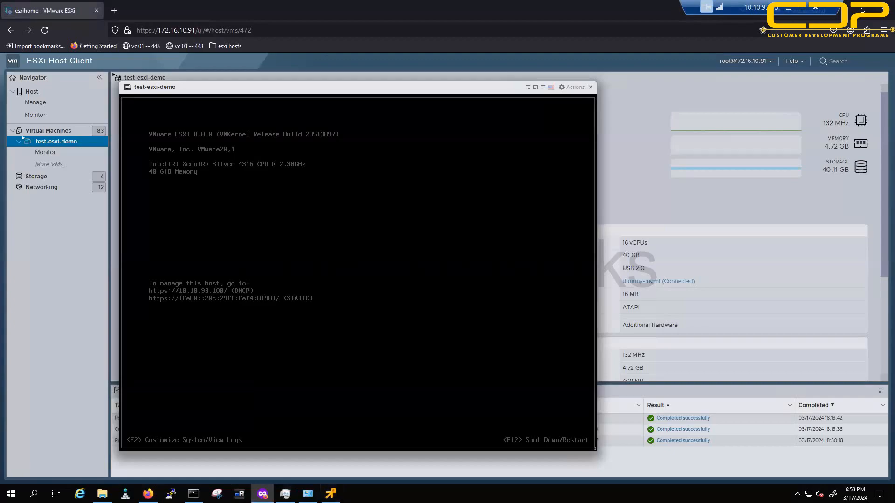
left_click(331, 493)
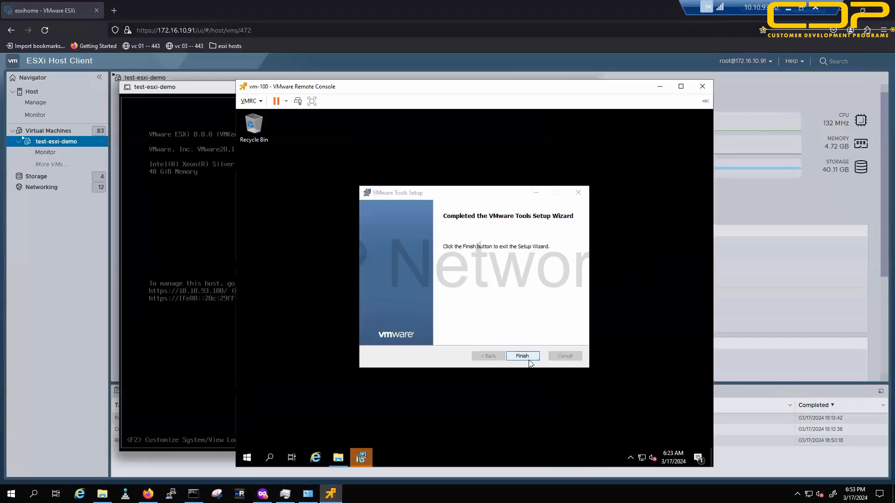
left_click(523, 356)
left_click(447, 307)
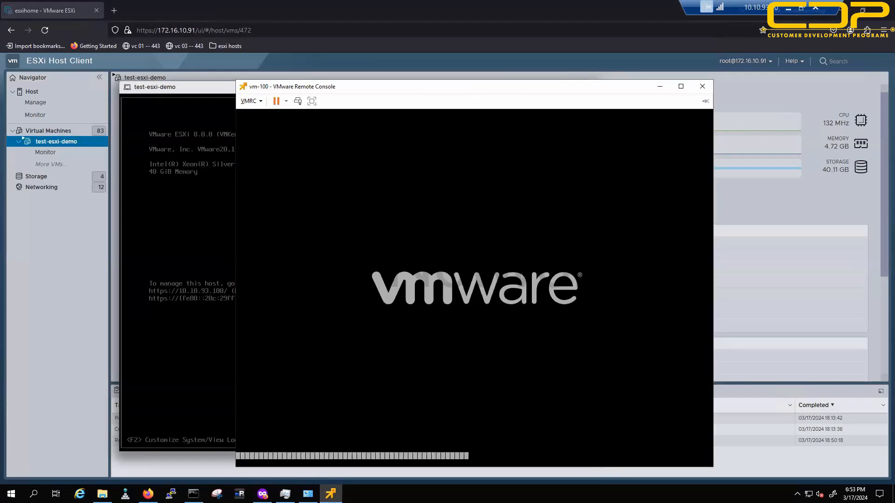
Step: Handwrite red notes W7, 2019, C and 1 with underlines, then clear them
mouse_move(771, 203)
left_mouse_down()
mouse_move(814, 199)
mouse_move(819, 226)
left_mouse_up()
left_click_drag(783, 266, 809, 282)
left_click_drag(814, 275, 820, 282)
left_click_drag(836, 251, 838, 280)
left_click_drag(772, 315, 854, 298)
left_click_drag(746, 185, 815, 175)
left_click_drag(769, 153, 782, 170)
mouse_move(803, 326)
left_mouse_down()
mouse_move(801, 340)
mouse_move(866, 311)
mouse_move(869, 327)
left_mouse_up()
mouse_move(791, 353)
left_mouse_down()
mouse_move(893, 328)
mouse_move(860, 329)
left_mouse_up()
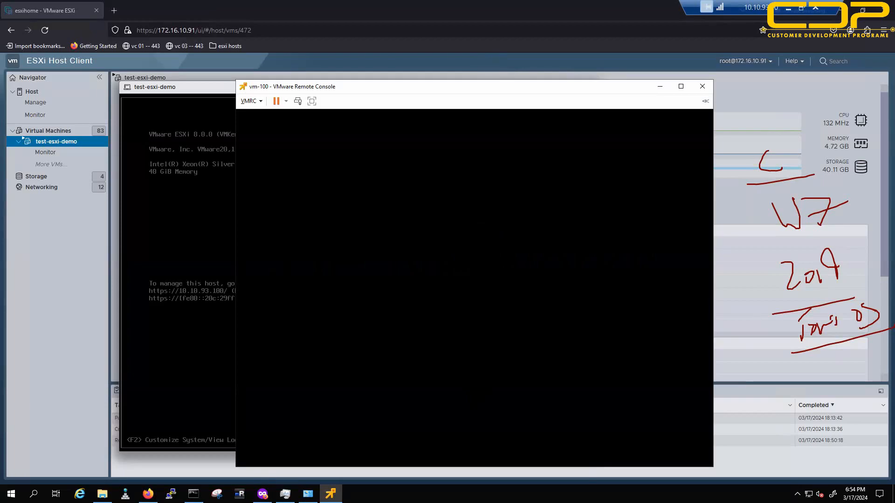
key("Escape")
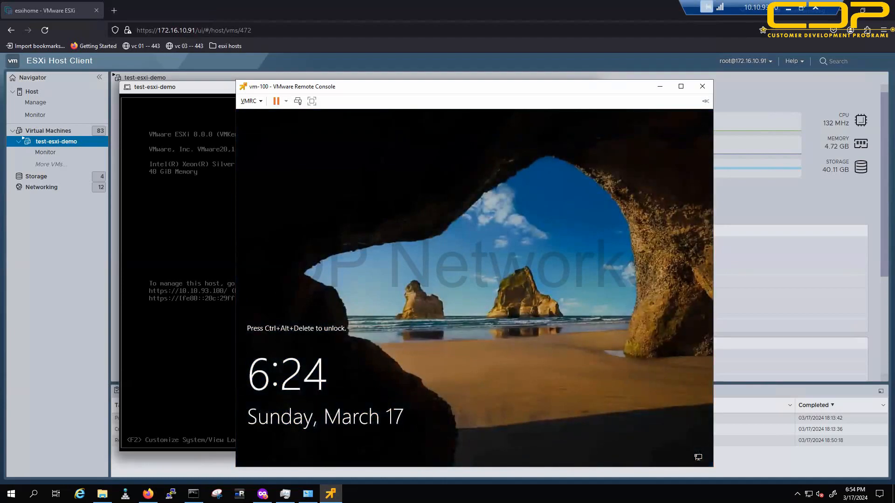
Step: Sketch a red host box with C, M, N, H labels linked to a SAN box, then clear it
left_click_drag(778, 205, 794, 203)
mouse_move(734, 210)
left_mouse_down()
mouse_move(729, 242)
mouse_move(738, 263)
left_mouse_up()
left_click_drag(734, 303, 744, 289)
mouse_move(736, 199)
left_mouse_down()
mouse_move(717, 205)
mouse_move(727, 279)
mouse_move(746, 203)
mouse_move(727, 196)
left_mouse_up()
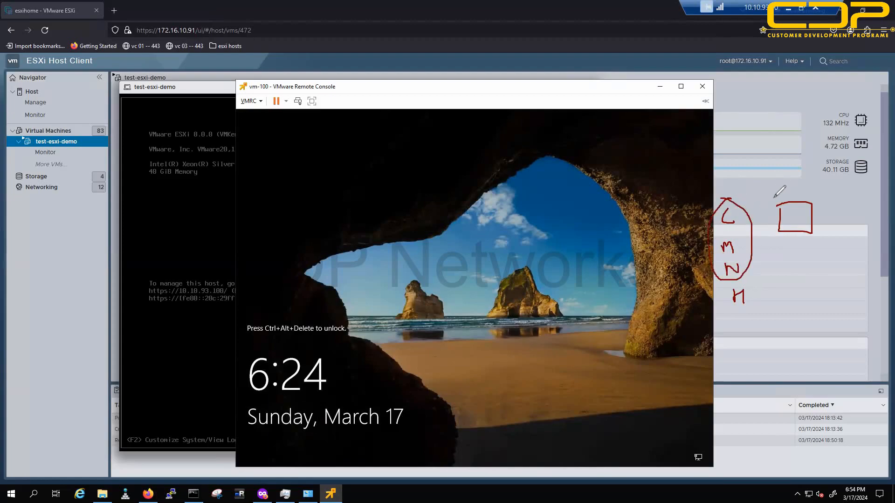
mouse_move(763, 124)
left_mouse_down()
mouse_move(765, 464)
mouse_move(840, 438)
mouse_move(829, 93)
mouse_move(767, 107)
left_mouse_up()
mouse_move(737, 200)
left_mouse_down()
mouse_move(767, 130)
mouse_move(780, 149)
left_mouse_up()
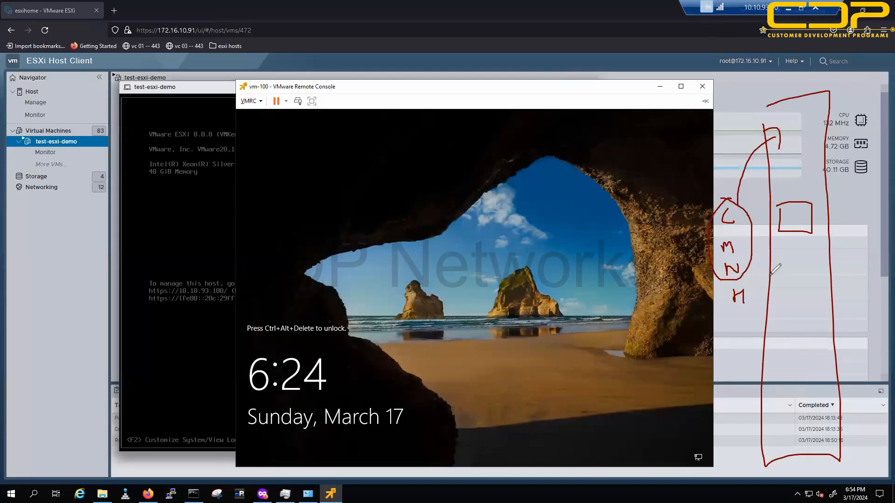
mouse_move(731, 283)
left_mouse_down()
mouse_move(756, 319)
mouse_move(755, 283)
mouse_move(751, 308)
mouse_move(854, 321)
mouse_move(834, 353)
mouse_move(834, 323)
mouse_move(879, 326)
mouse_move(866, 337)
mouse_move(223, 416)
mouse_move(26, 420)
left_mouse_up()
mouse_move(12, 307)
left_mouse_down()
mouse_move(125, 474)
mouse_move(103, 300)
mouse_move(10, 302)
mouse_move(27, 299)
left_mouse_up()
left_click_drag(47, 292, 101, 252)
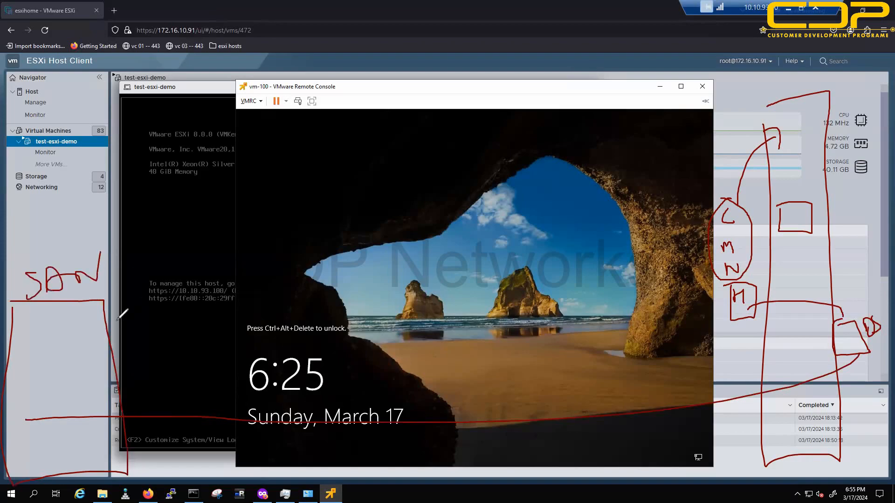
mouse_move(56, 403)
left_mouse_down()
mouse_move(49, 427)
mouse_move(60, 431)
left_mouse_up()
key("Escape")
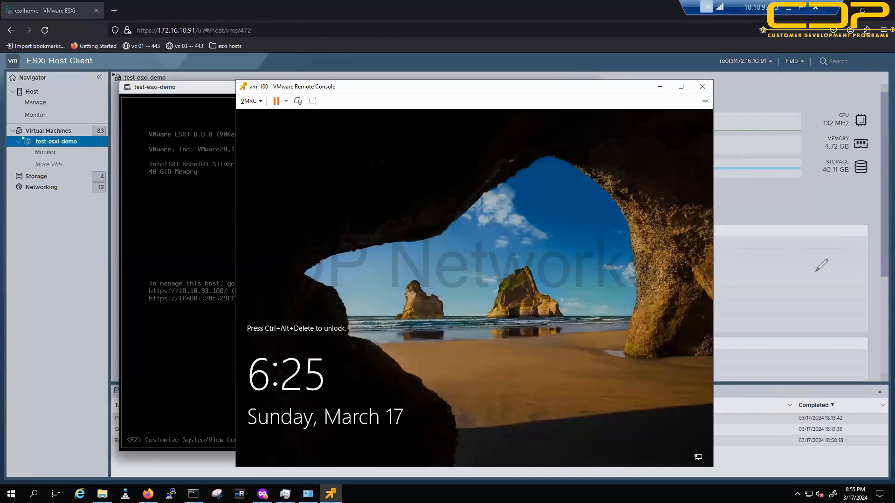
Step: Write orange HDD, P and ESXi notes with underlines, striking through the P
mouse_move(803, 238)
left_mouse_down()
mouse_move(826, 253)
mouse_move(838, 249)
mouse_move(844, 261)
left_mouse_up()
left_click_drag(795, 289, 870, 279)
left_click_drag(820, 319, 825, 303)
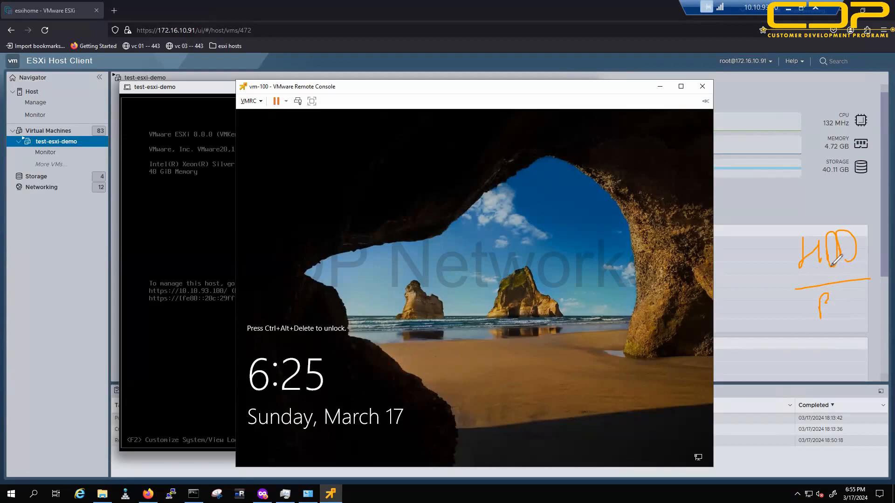
mouse_move(843, 264)
left_mouse_down()
mouse_move(794, 283)
mouse_move(861, 265)
left_mouse_up()
mouse_move(785, 343)
left_mouse_down()
mouse_move(797, 336)
mouse_move(790, 361)
mouse_move(803, 345)
mouse_move(834, 338)
mouse_move(838, 324)
left_mouse_up()
mouse_move(846, 356)
left_mouse_down()
mouse_move(785, 384)
mouse_move(850, 360)
left_mouse_up()
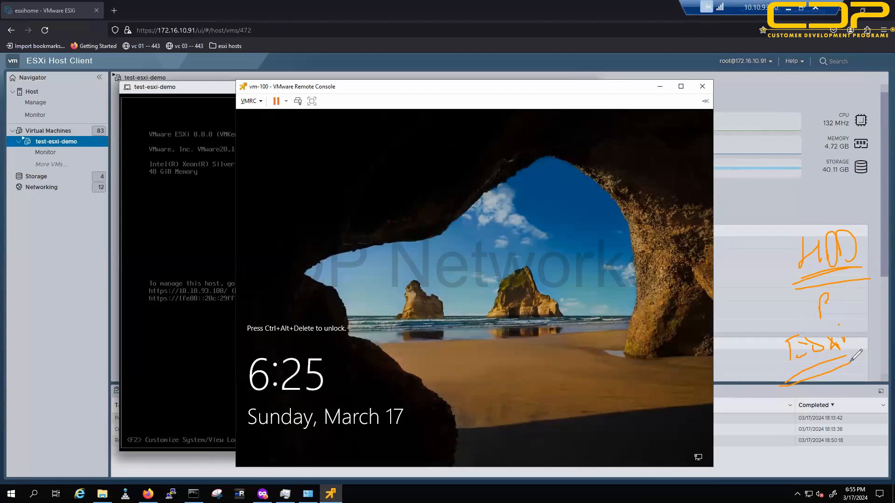
left_click_drag(786, 333, 860, 306)
Step: Write Configuring, Auto and Host notes above the console window
mouse_move(744, 173)
left_mouse_down()
mouse_move(755, 184)
mouse_move(778, 177)
mouse_move(833, 139)
left_mouse_up()
left_click_drag(742, 209, 834, 158)
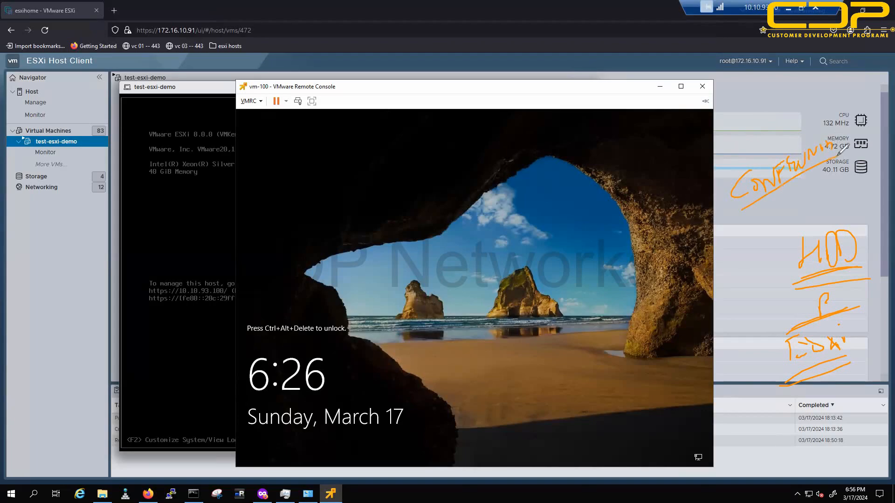
left_click_drag(740, 164, 822, 124)
left_click_drag(768, 129, 839, 82)
left_click_drag(765, 96, 837, 79)
mouse_move(555, 71)
left_mouse_down()
mouse_move(559, 97)
mouse_move(601, 80)
left_mouse_up()
mouse_move(542, 21)
left_mouse_down()
mouse_move(561, 34)
mouse_move(616, 14)
mouse_move(633, 20)
mouse_move(637, 35)
mouse_move(724, 67)
mouse_move(745, 125)
left_mouse_up()
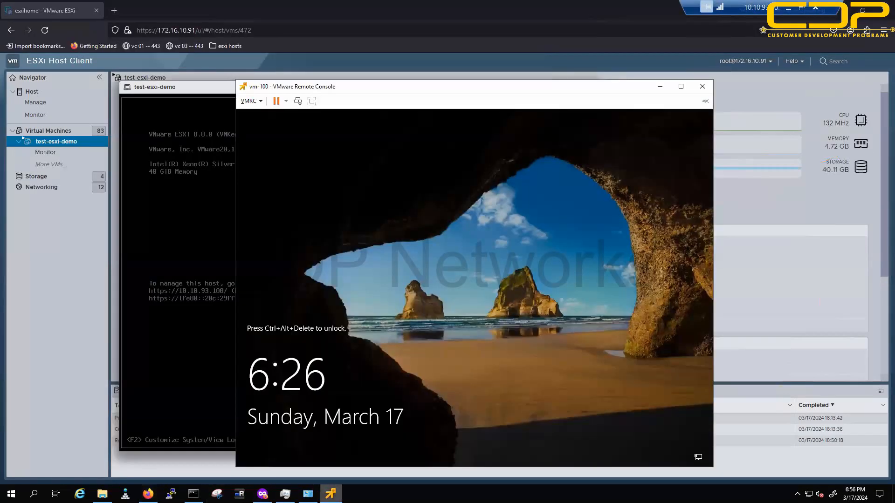
Step: Hide the VM console, browser and ping window to reveal the Windows desktop
left_click(330, 493)
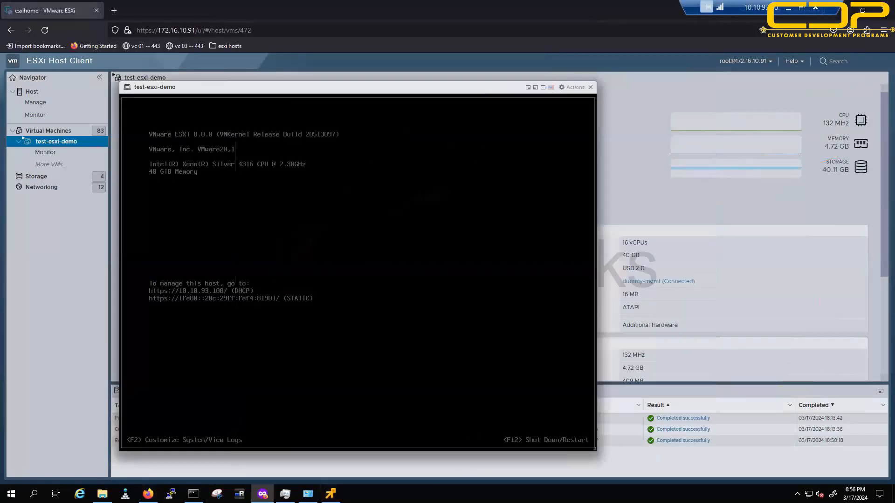
left_click(843, 9)
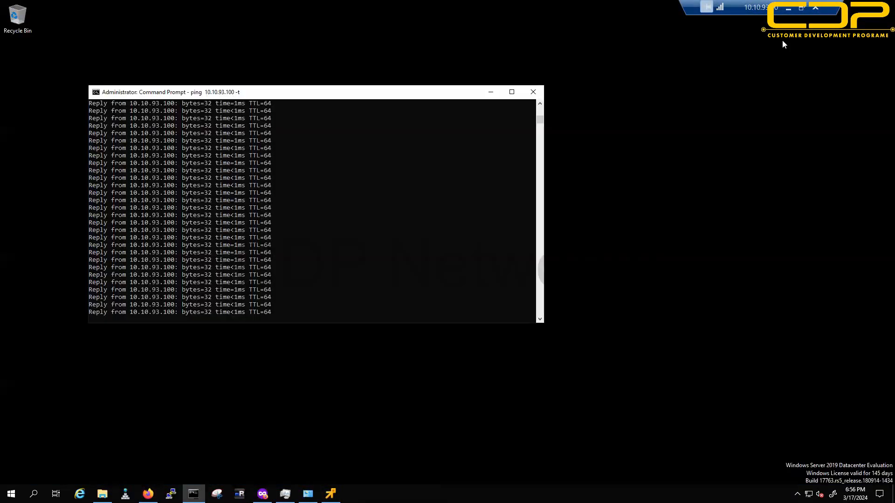
left_click(481, 90)
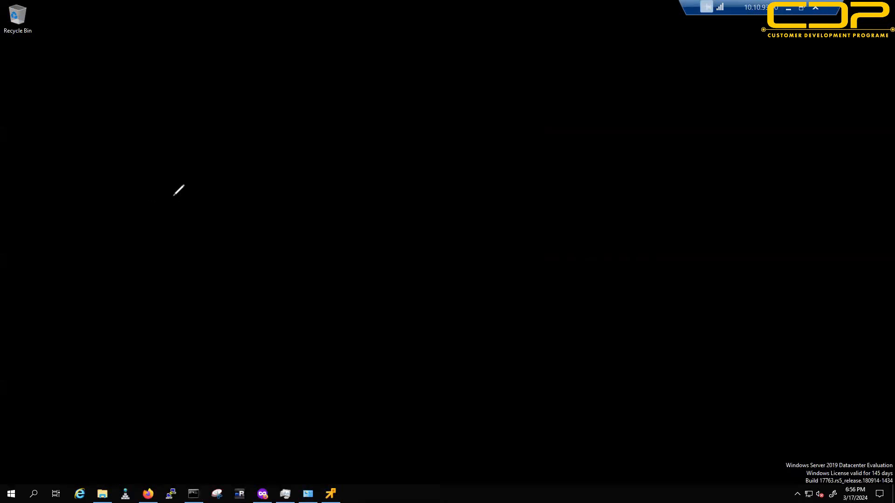
Step: Sketch a tall host rectangle with three small boxes linked by lines to a tall green box
mouse_move(146, 88)
left_mouse_down()
mouse_move(192, 443)
mouse_move(228, 106)
mouse_move(156, 64)
mouse_move(146, 92)
left_mouse_up()
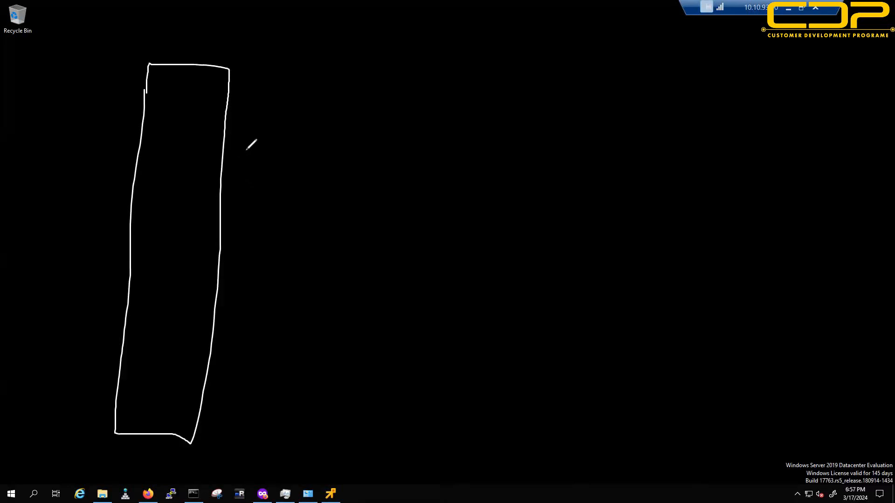
left_click_drag(222, 139, 228, 140)
left_click_drag(230, 204, 251, 205)
mouse_move(230, 265)
left_mouse_down()
mouse_move(243, 262)
mouse_move(230, 265)
left_mouse_up()
left_click_drag(264, 146, 429, 142)
left_click_drag(515, 146, 514, 149)
left_click_drag(257, 213, 421, 212)
left_click_drag(291, 277, 475, 257)
mouse_move(523, 74)
left_mouse_down()
mouse_move(507, 452)
mouse_move(621, 94)
mouse_move(583, 72)
mouse_move(524, 85)
left_mouse_up()
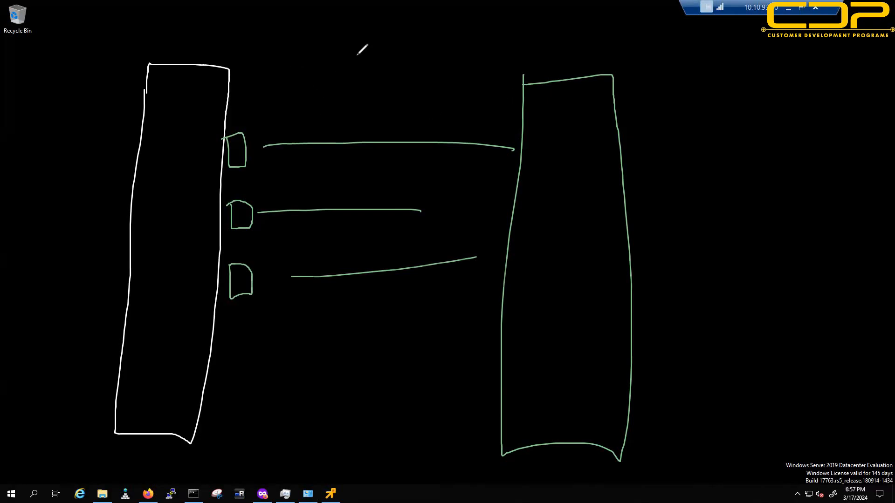
Step: Write and underline the Vmotion label, then add a labelled upward arrow inside the host box
left_click_drag(330, 46, 369, 44)
mouse_move(369, 43)
left_mouse_down()
mouse_move(387, 27)
mouse_move(429, 21)
left_mouse_up()
left_click_drag(342, 82, 303, 105)
left_click_drag(432, 51, 342, 82)
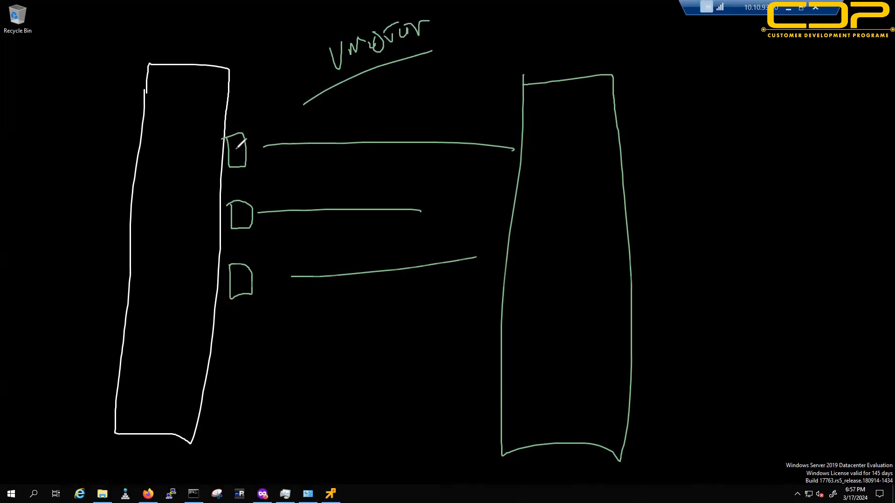
mouse_move(189, 247)
left_mouse_down()
mouse_move(192, 187)
mouse_move(199, 205)
mouse_move(151, 204)
mouse_move(173, 183)
left_mouse_up()
left_click_drag(145, 224, 172, 211)
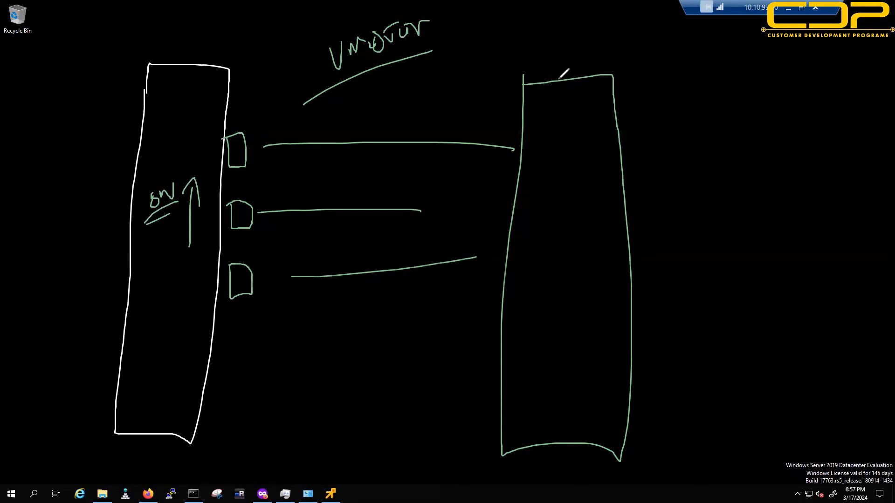
Step: Handwrite a two-line note to the right of the tall green box
left_click_drag(749, 127, 767, 140)
mouse_move(771, 122)
left_mouse_down()
mouse_move(787, 132)
mouse_move(808, 125)
left_mouse_up()
left_click_drag(739, 178, 741, 176)
left_click_drag(746, 163, 747, 187)
mouse_move(745, 163)
left_mouse_down()
mouse_move(755, 173)
mouse_move(799, 162)
left_mouse_up()
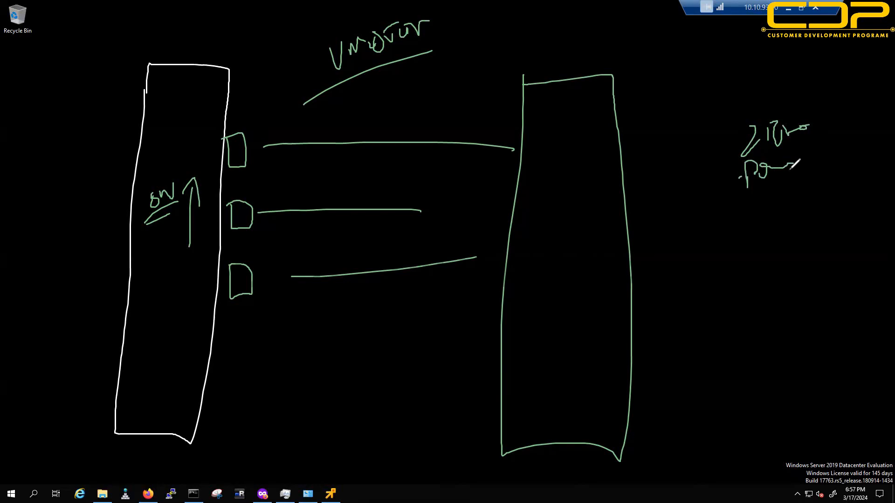
Step: Label the third box Win RDP with a circle and arrow, double-underline Vmotion, and close the annotation layer
mouse_move(235, 321)
left_mouse_down()
mouse_move(254, 326)
mouse_move(268, 311)
mouse_move(247, 366)
mouse_move(275, 338)
mouse_move(270, 351)
left_mouse_up()
mouse_move(250, 371)
left_mouse_down()
mouse_move(277, 357)
mouse_move(274, 366)
left_mouse_up()
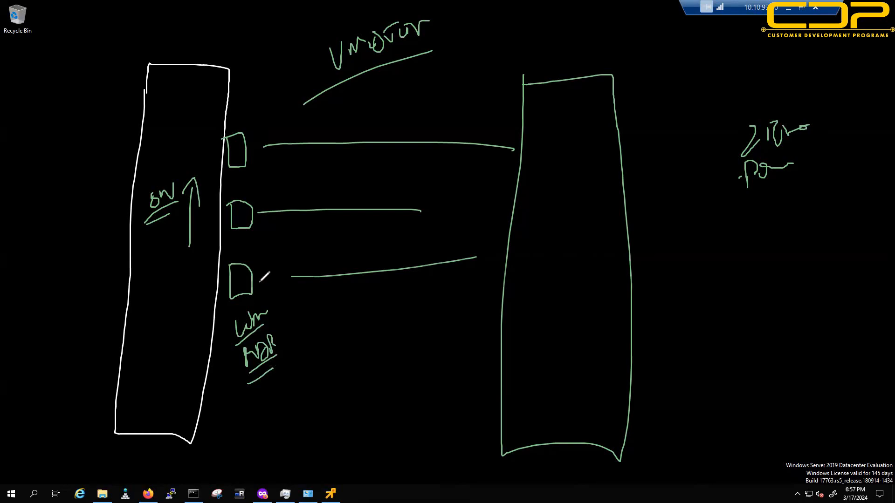
mouse_move(226, 268)
left_mouse_down()
mouse_move(238, 253)
mouse_move(231, 257)
left_mouse_up()
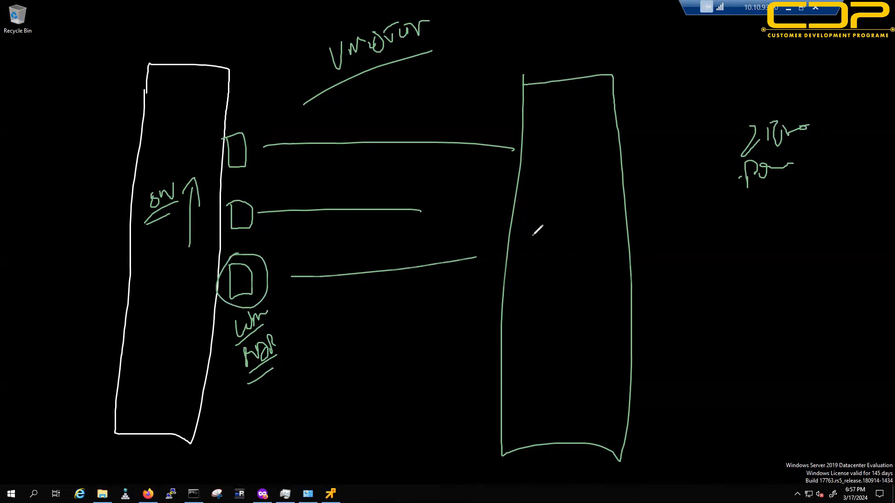
mouse_move(333, 328)
left_mouse_down()
mouse_move(306, 341)
mouse_move(324, 340)
left_mouse_up()
left_click_drag(316, 106, 426, 58)
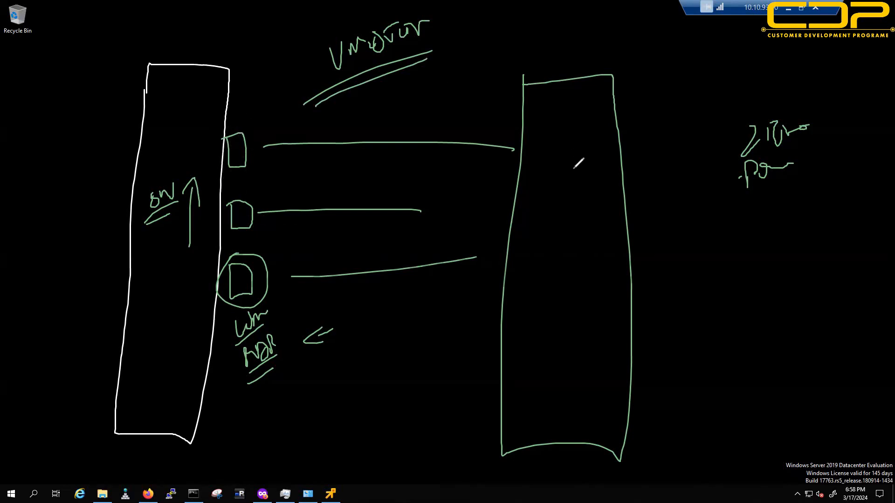
mouse_move(77, 347)
left_mouse_down()
mouse_move(86, 316)
mouse_move(125, 301)
mouse_move(64, 357)
left_mouse_up()
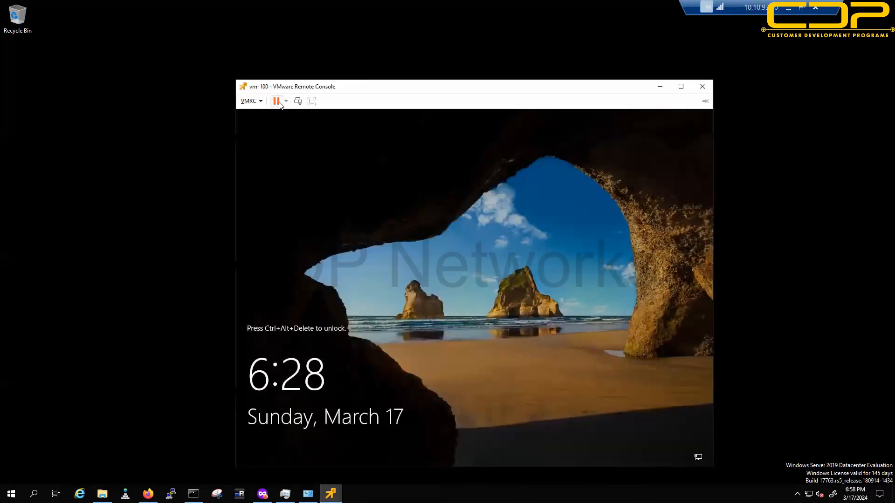
Step: Unlock the Windows VM with Ctrl+Alt+Del and sign in with the Administrator password
left_click(298, 102)
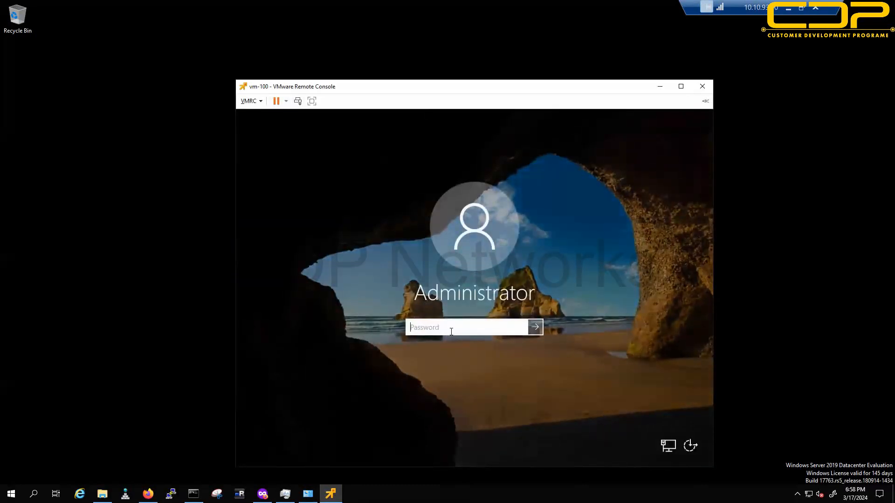
type("••••••••••")
key("Return")
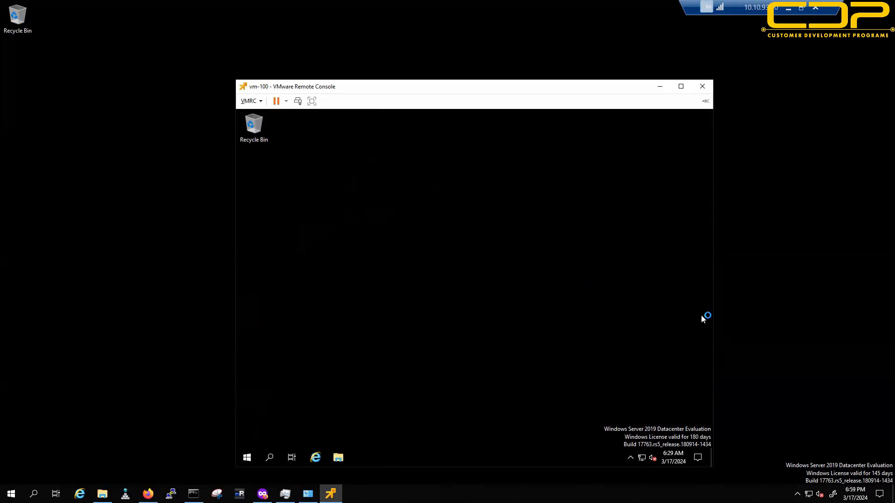
Step: Launch Command Prompt from Start > Windows System
left_click(244, 457)
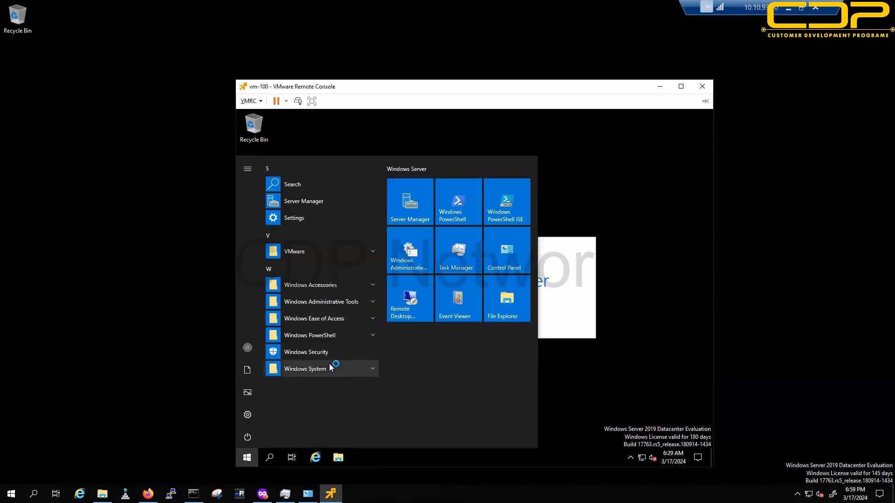
left_click(332, 368)
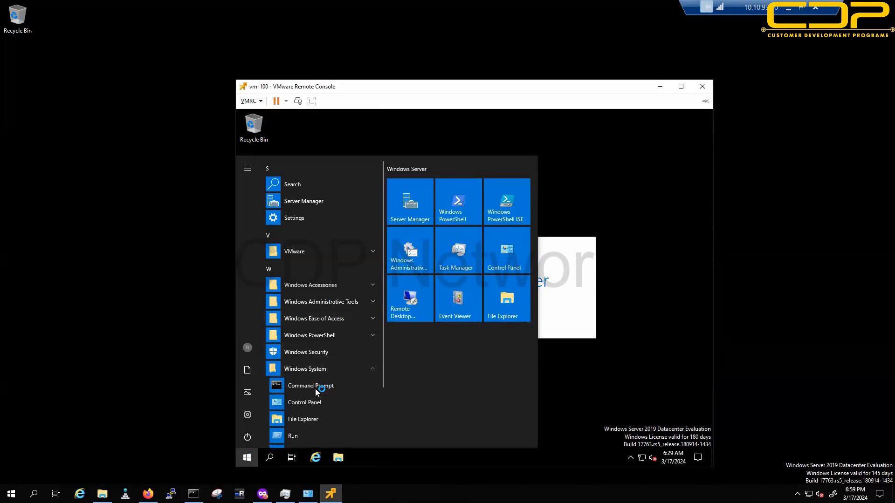
left_click(315, 389)
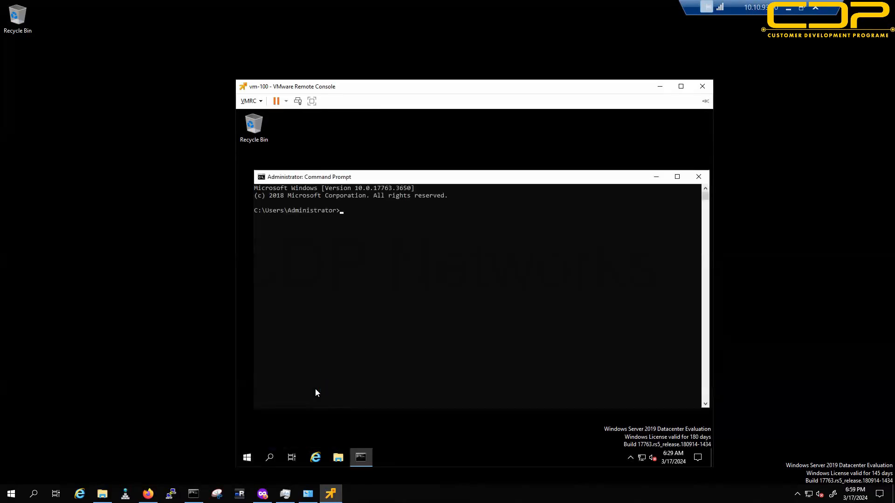
Step: Run appwiz.cpl and select VMware Tools in Programs and Features to show its version
type("appwiz.cpl")
key("Return")
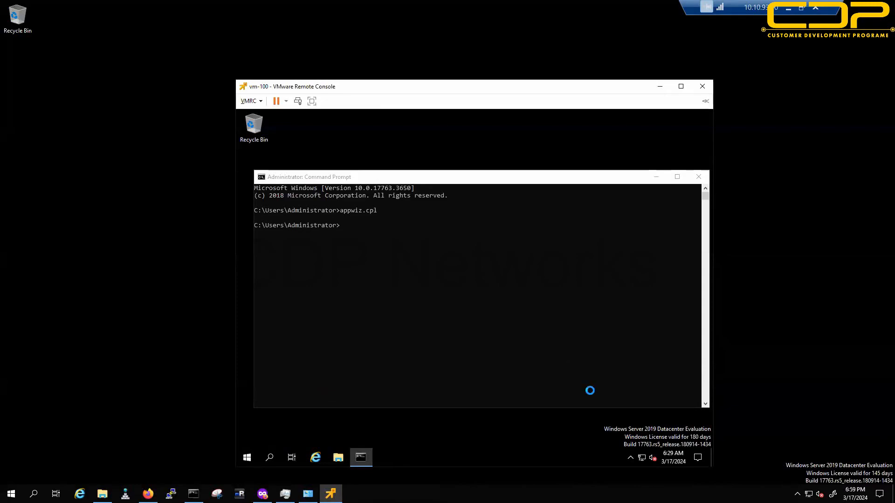
left_click(445, 263)
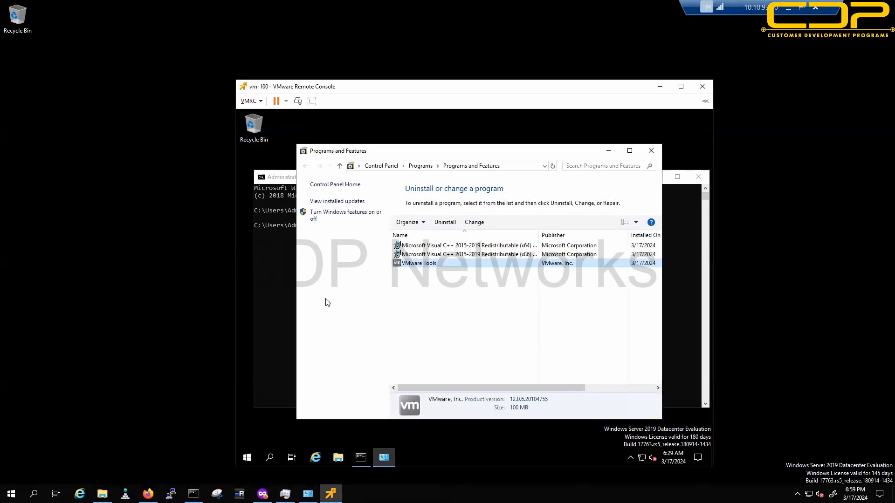
Step: Run ipconfig in the Command Prompt to show the 10.10.93.101 address
left_click(274, 271)
type("ipconfig")
key("Return")
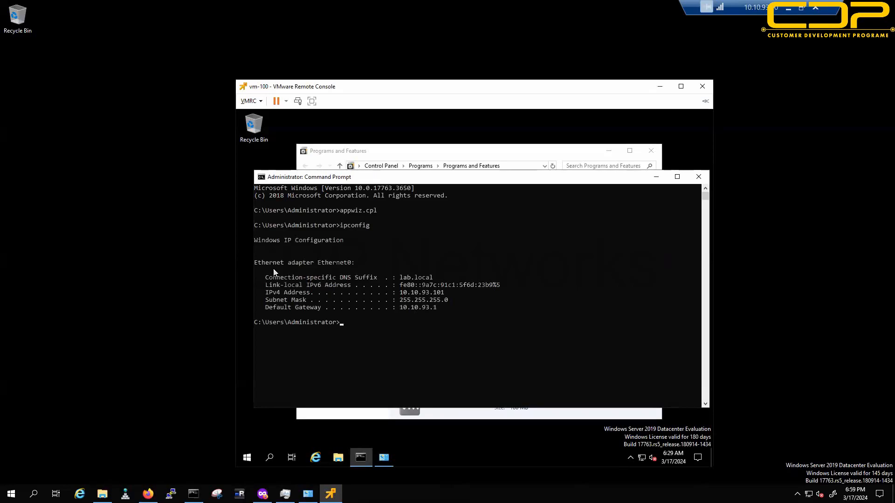
key("Return")
key("Return")
key("Return")
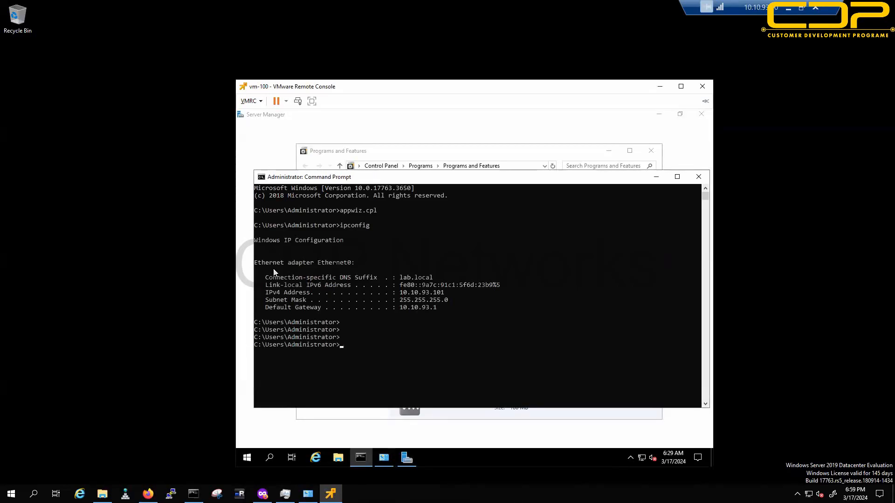
Step: Change to C:\ with cd / and ping 8.8.8.8 for four successful replies
type("cd /")
key("Return")
key("Return")
key("Return")
key("Return")
key("Return")
key("Return")
type("ping 8.8.8.8")
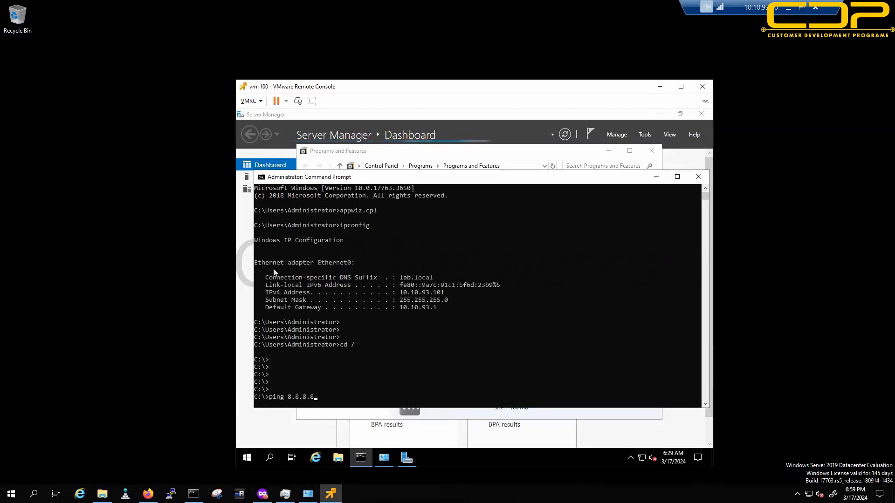
key("Return")
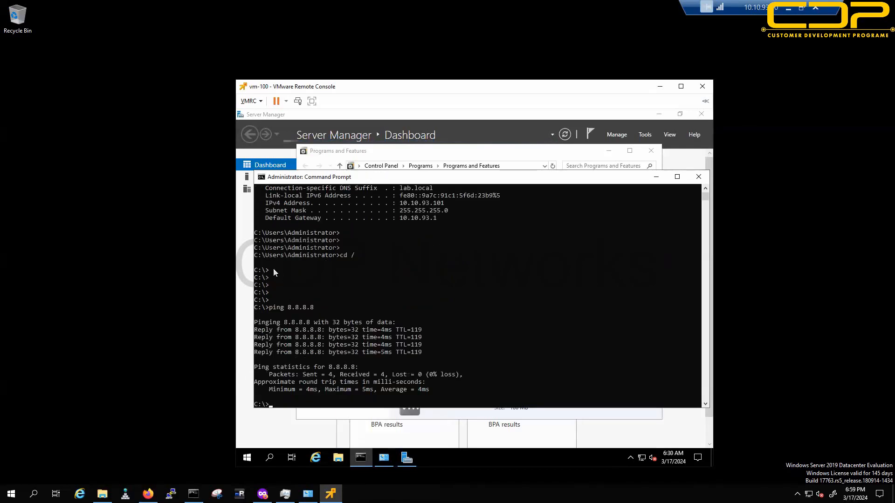
key("Return")
key("Return")
key("Return")
key("Return")
key("Return")
key("Return")
key("Return")
key("Return")
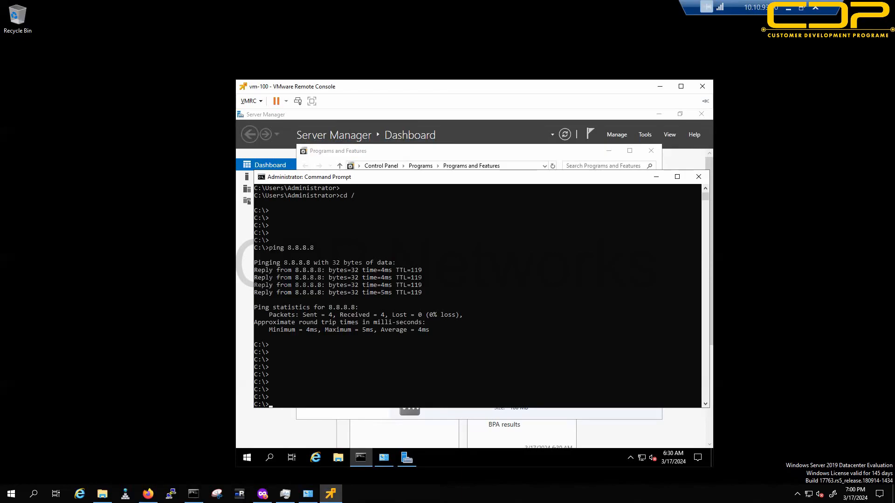
Step: Minimize the remote console and handwrite underlined Broadcom with a curved arrow to underlined VMware
left_click(660, 88)
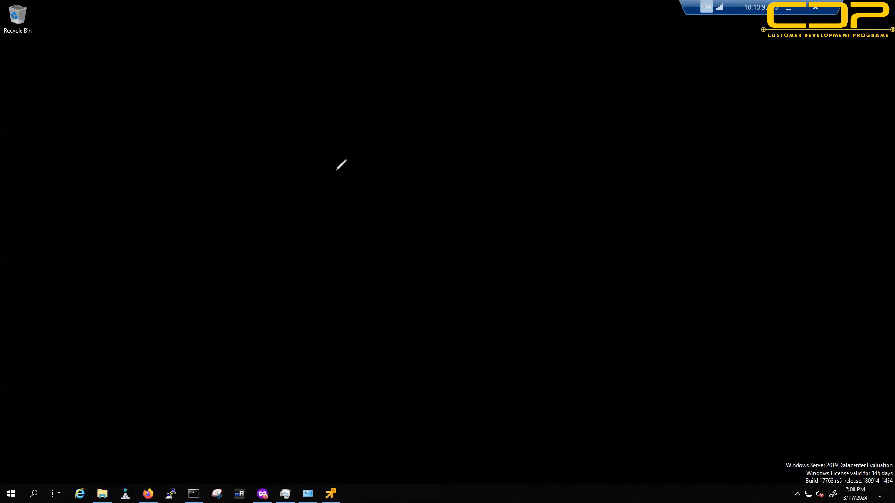
left_click_drag(321, 56, 329, 78)
left_click_drag(361, 65, 362, 84)
mouse_move(356, 49)
left_mouse_down()
mouse_move(448, 78)
mouse_move(533, 53)
mouse_move(560, 65)
left_mouse_up()
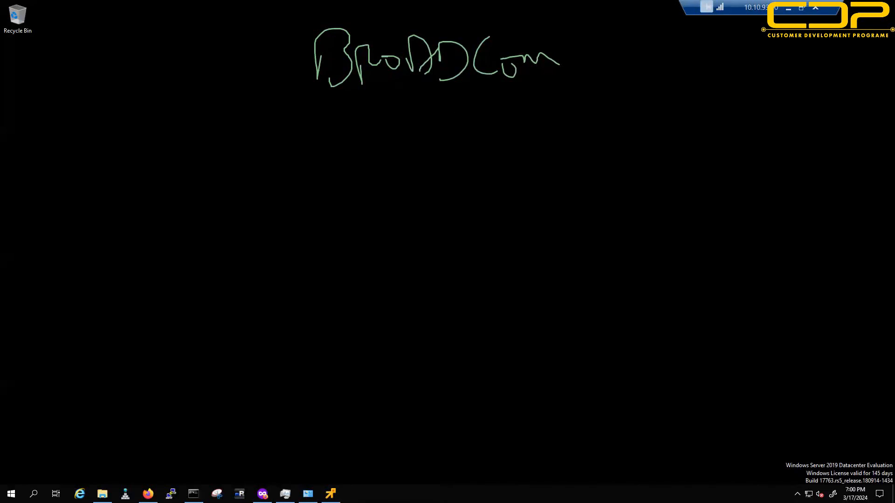
left_click_drag(301, 120, 613, 76)
mouse_move(432, 189)
left_mouse_down()
mouse_move(466, 178)
mouse_move(520, 212)
mouse_move(551, 190)
mouse_move(577, 189)
mouse_move(608, 156)
mouse_move(608, 184)
left_mouse_up()
left_click_drag(411, 275, 609, 207)
mouse_move(587, 52)
left_mouse_down()
mouse_move(639, 150)
mouse_move(628, 157)
left_mouse_up()
left_click_drag(624, 137, 651, 164)
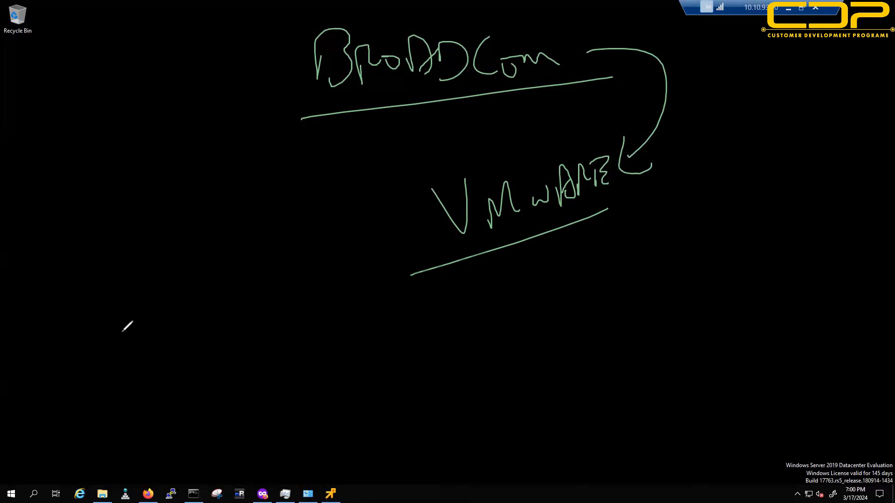
Step: Write underlined Licensing in the lower left with an arrow pointing to underlined LAST
mouse_move(103, 313)
left_mouse_down()
mouse_move(112, 356)
mouse_move(130, 353)
left_mouse_up()
mouse_move(140, 316)
left_mouse_down()
mouse_move(144, 333)
mouse_move(192, 321)
mouse_move(214, 295)
mouse_move(221, 315)
left_mouse_up()
mouse_move(235, 281)
left_mouse_down()
mouse_move(247, 308)
mouse_move(96, 401)
mouse_move(235, 328)
left_mouse_up()
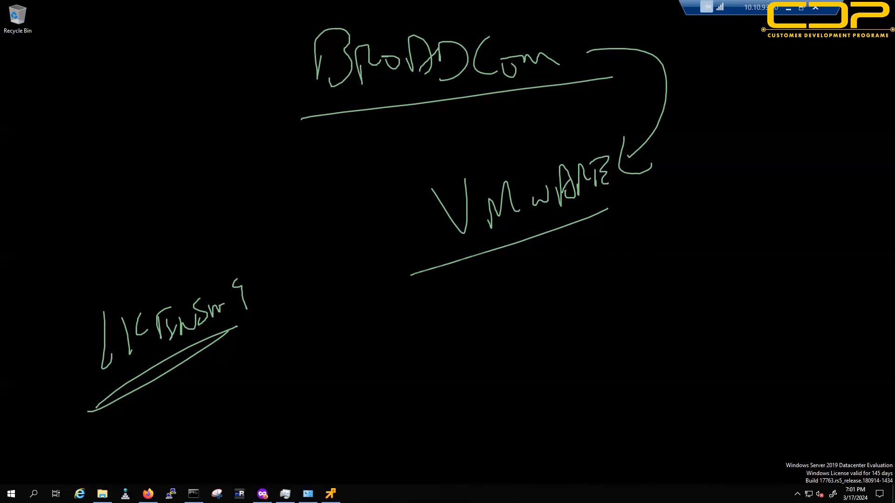
left_click_drag(227, 369, 254, 367)
mouse_move(225, 379)
left_mouse_down()
mouse_move(245, 376)
mouse_move(257, 393)
left_mouse_up()
mouse_move(318, 345)
left_mouse_down()
mouse_move(325, 380)
mouse_move(340, 364)
left_mouse_up()
mouse_move(349, 343)
left_mouse_down()
mouse_move(353, 367)
mouse_move(350, 355)
left_mouse_up()
mouse_move(361, 339)
left_mouse_down()
mouse_move(367, 353)
mouse_move(397, 332)
left_mouse_up()
left_click_drag(353, 373, 379, 358)
left_click_drag(351, 379, 383, 362)
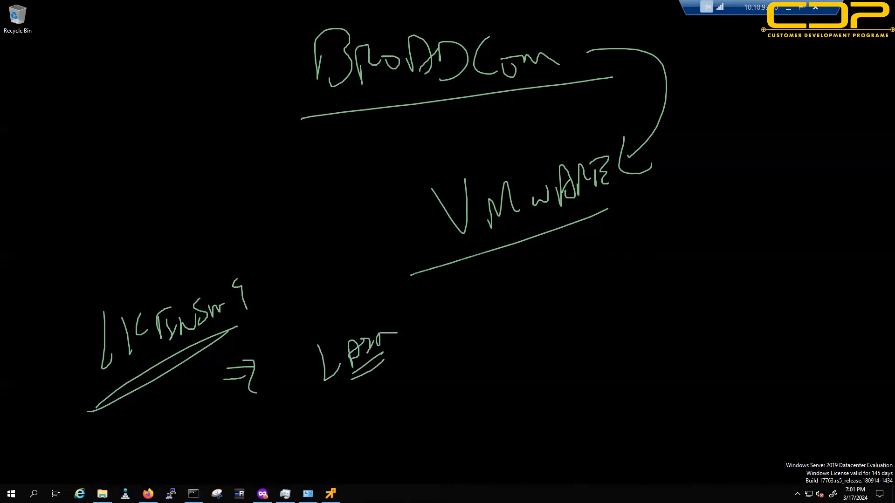